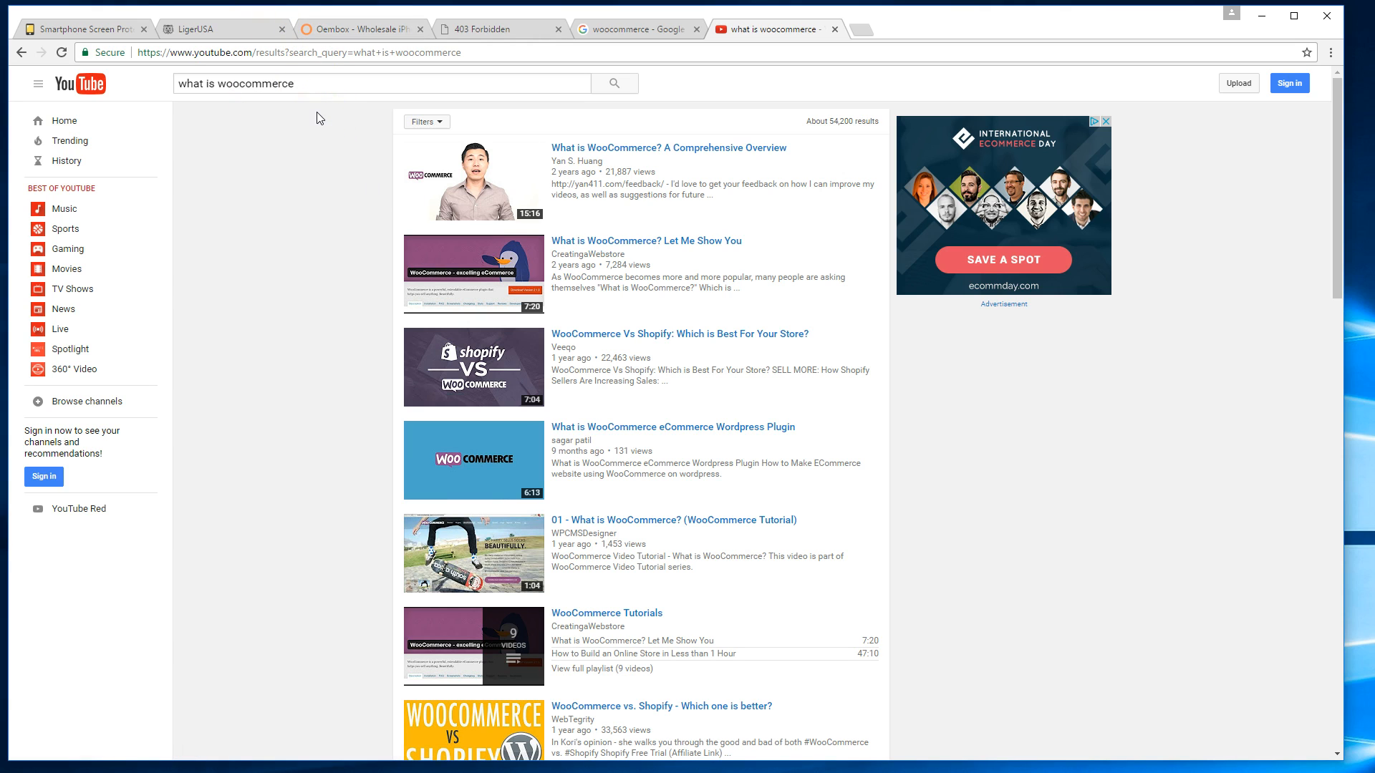
In the Oembox shop tab, browse the Samsung and Apple parts listings.
{"action": "left_click", "coordinate": [337, 30]}
{"action": "scroll", "coordinate": [264, 215], "scroll_direction": "down", "scroll_amount": 4}
{"action": "scroll", "coordinate": [265, 215], "scroll_direction": "up", "scroll_amount": 3}
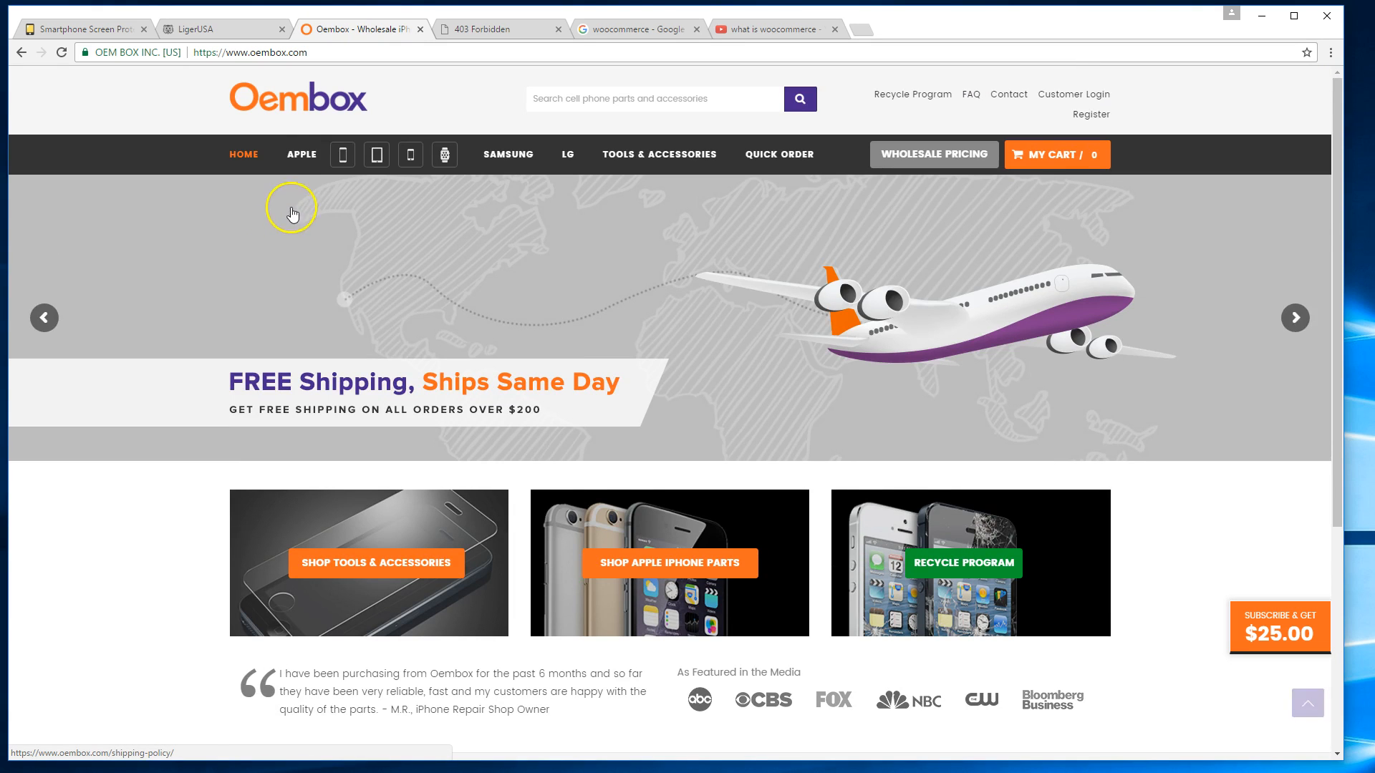
{"action": "left_click", "coordinate": [512, 158]}
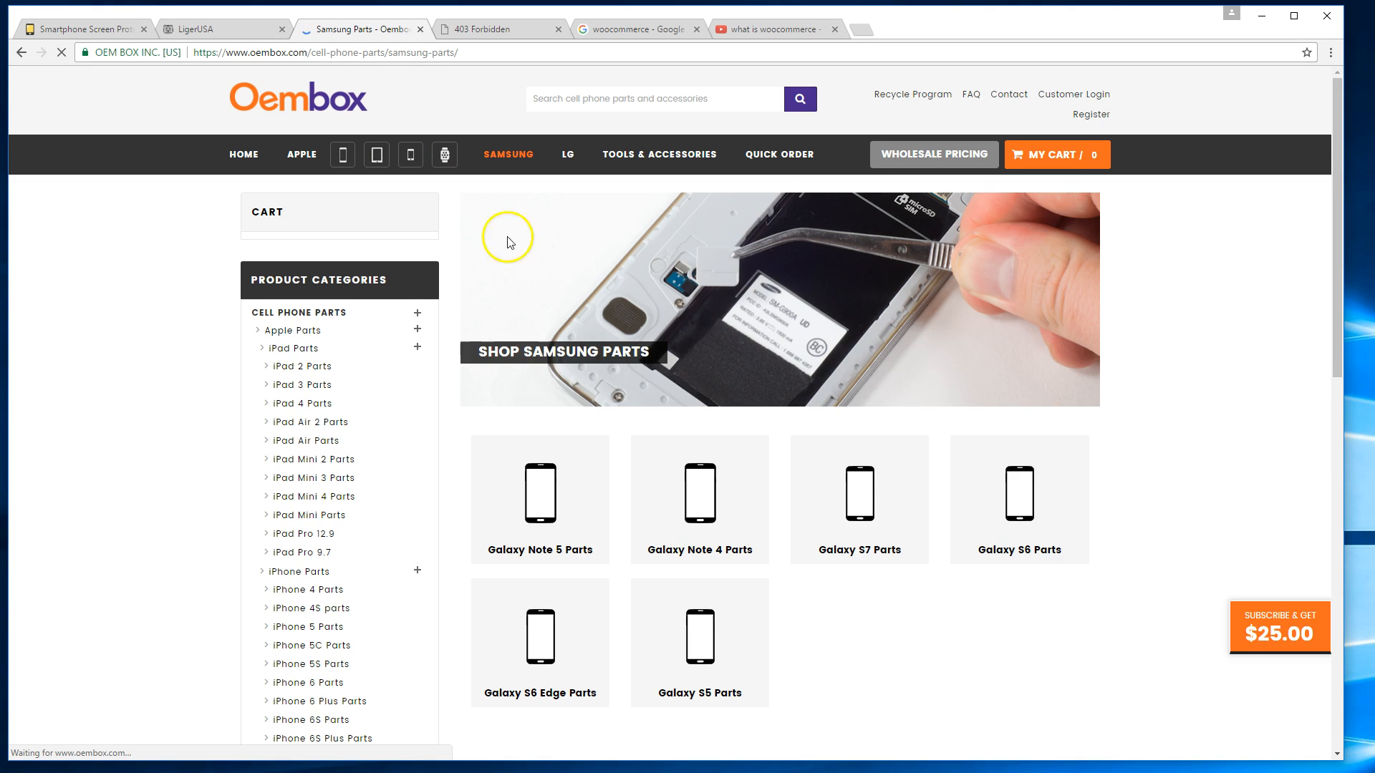
{"action": "scroll", "coordinate": [506, 239], "scroll_direction": "down", "scroll_amount": 3}
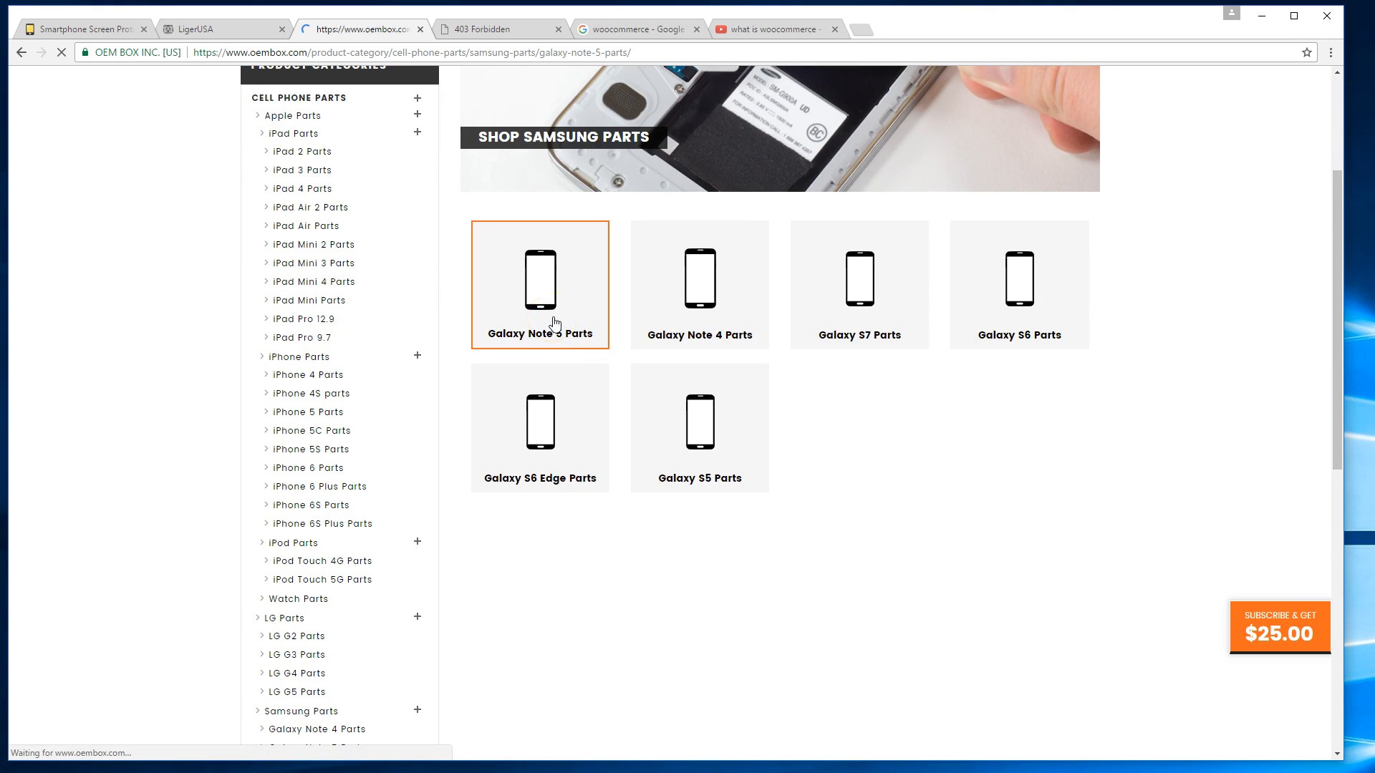
{"action": "scroll", "coordinate": [378, 434], "scroll_direction": "down", "scroll_amount": 2}
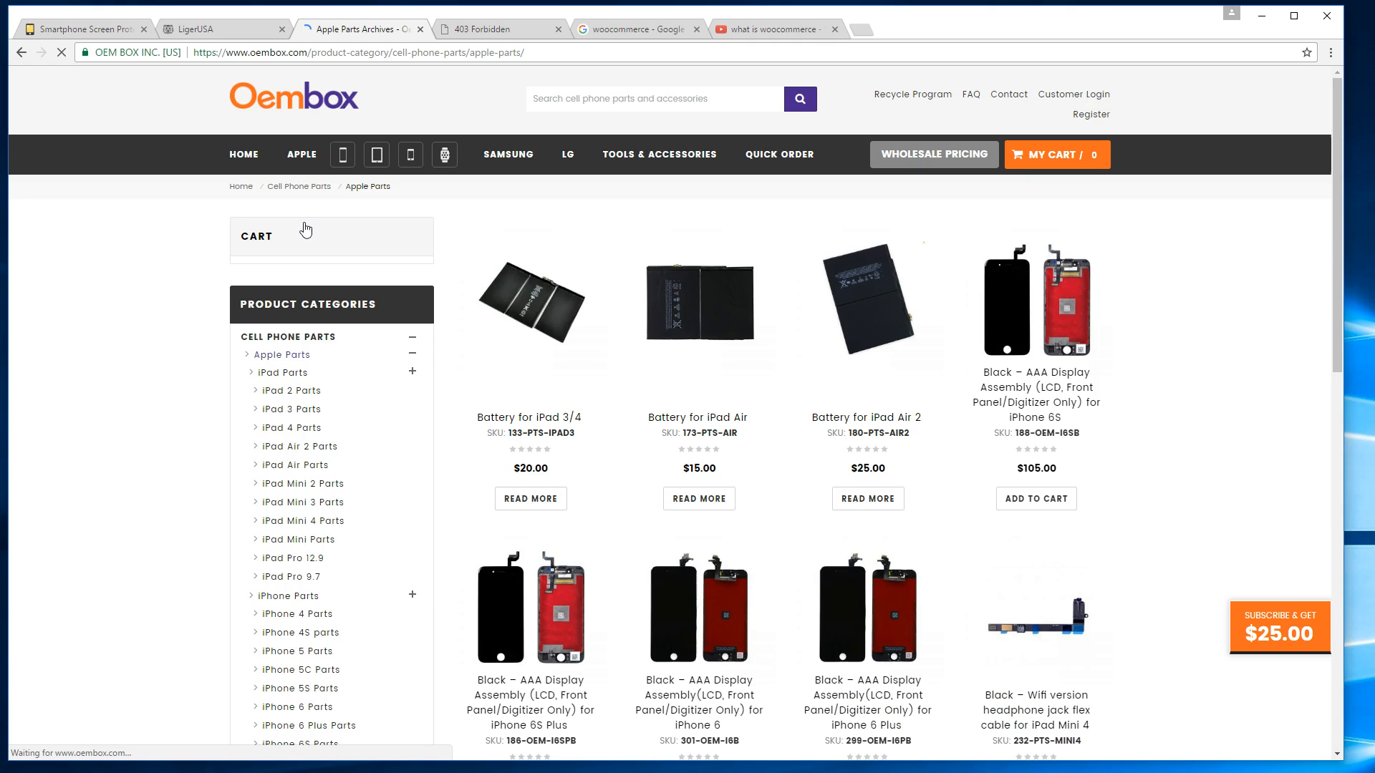
{"action": "scroll", "coordinate": [680, 267], "scroll_direction": "down", "scroll_amount": 5}
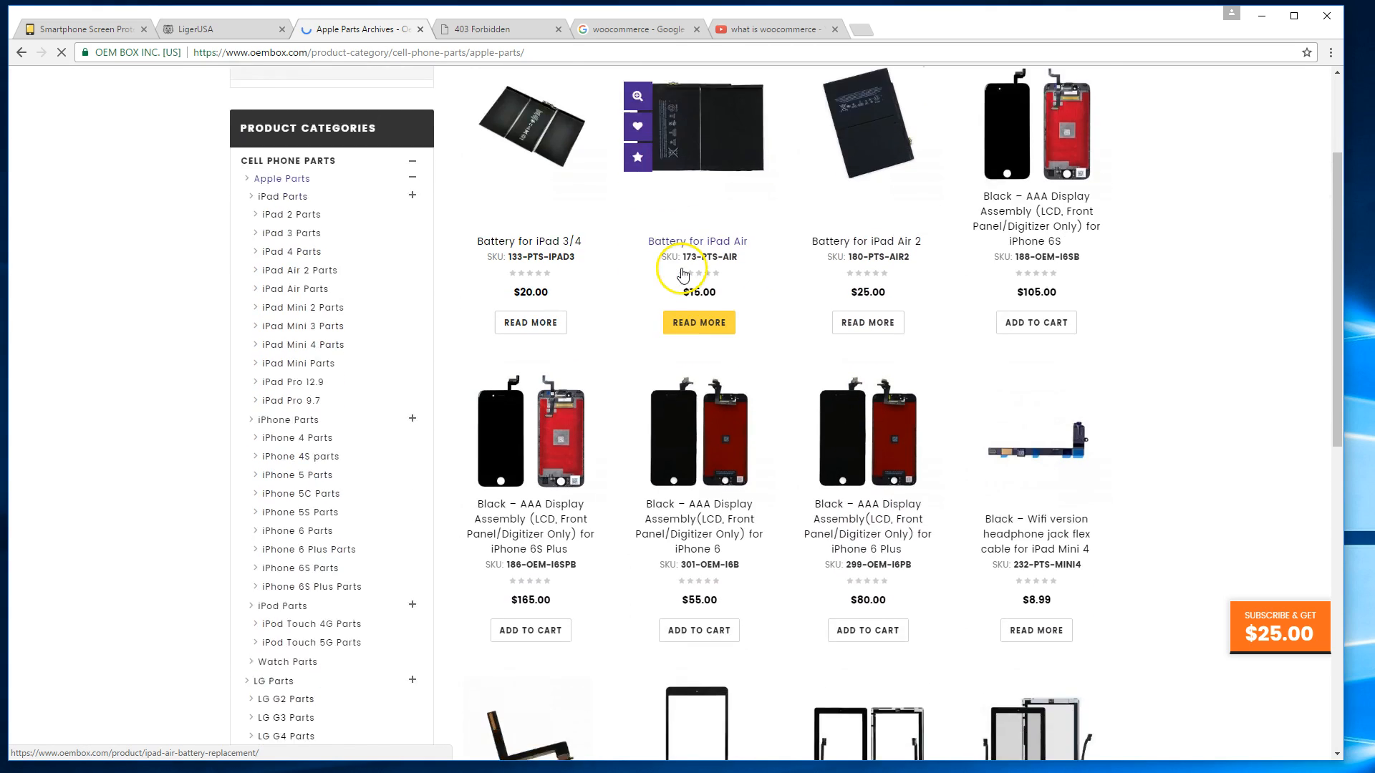
{"action": "scroll", "coordinate": [1087, 315], "scroll_direction": "down", "scroll_amount": 4}
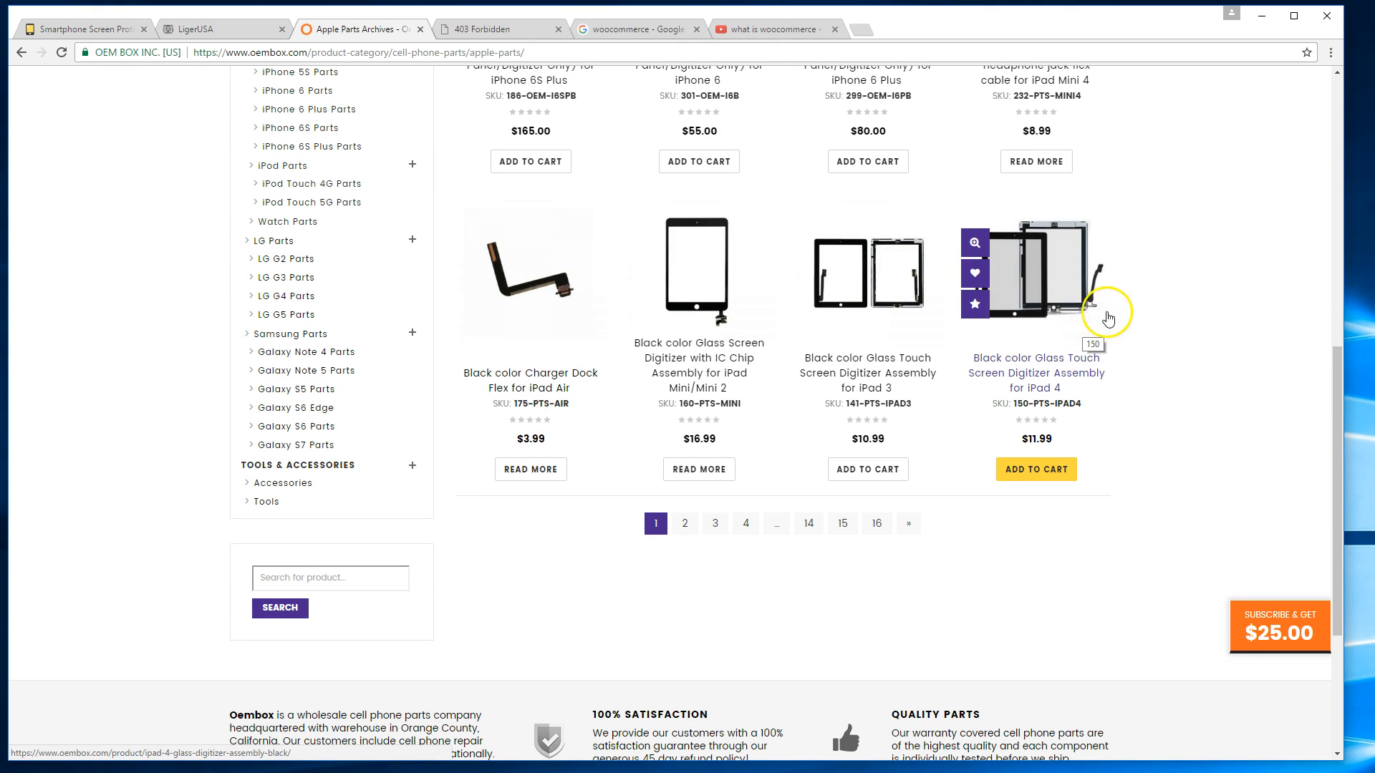
{"action": "scroll", "coordinate": [1038, 308], "scroll_direction": "up", "scroll_amount": 4}
{"action": "scroll", "coordinate": [712, 324], "scroll_direction": "down", "scroll_amount": 4}
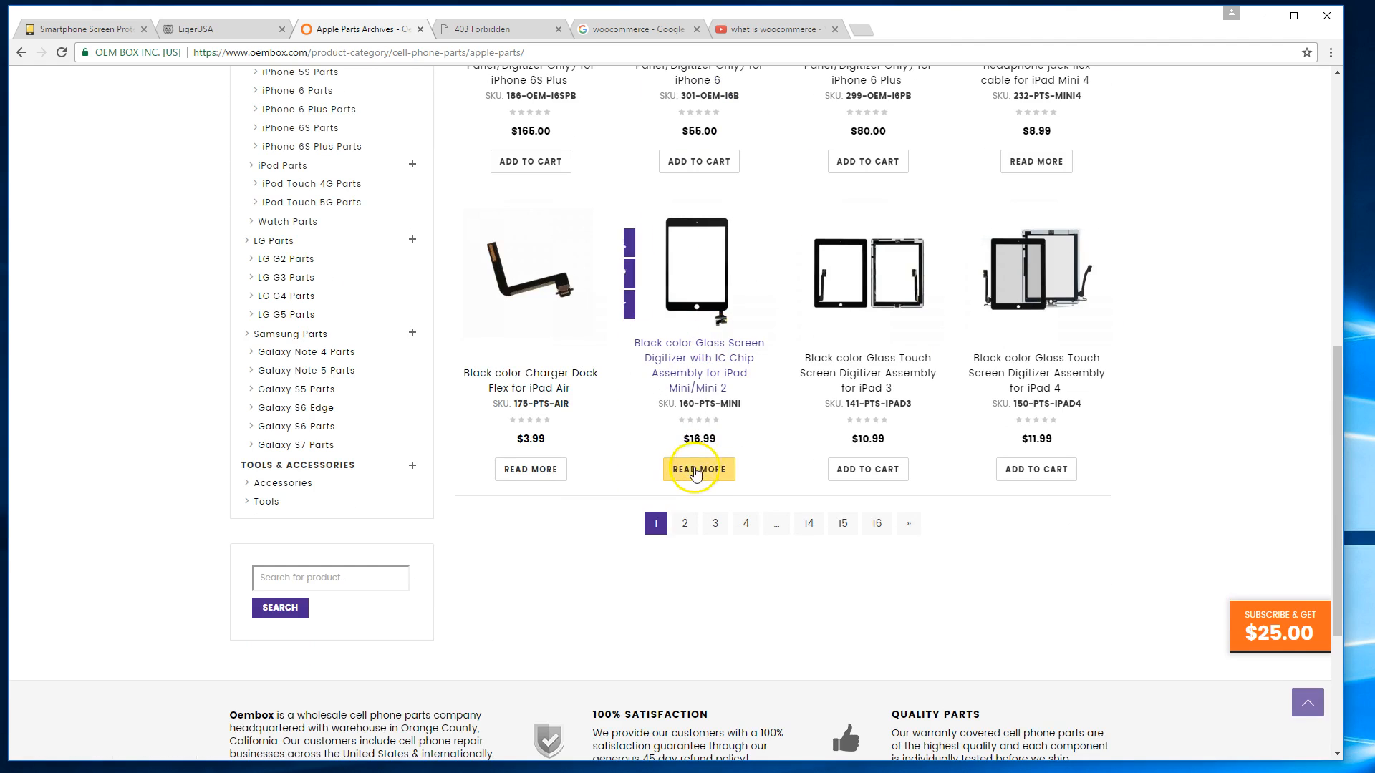
Go to page 2 of Apple parts and open the $12.99 iPhone 4 (CDMA) screen product.
{"action": "left_click", "coordinate": [685, 523]}
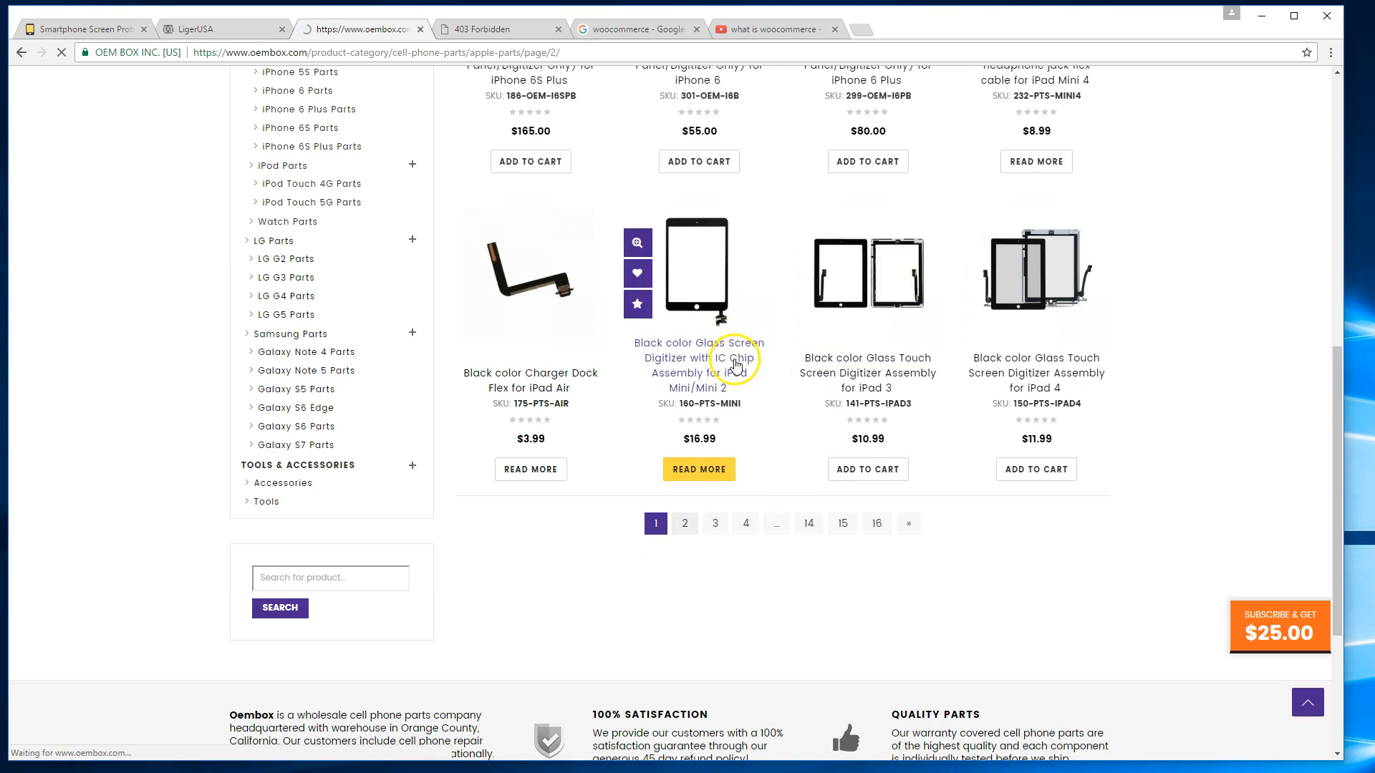
{"action": "scroll", "coordinate": [952, 362], "scroll_direction": "down", "scroll_amount": 3}
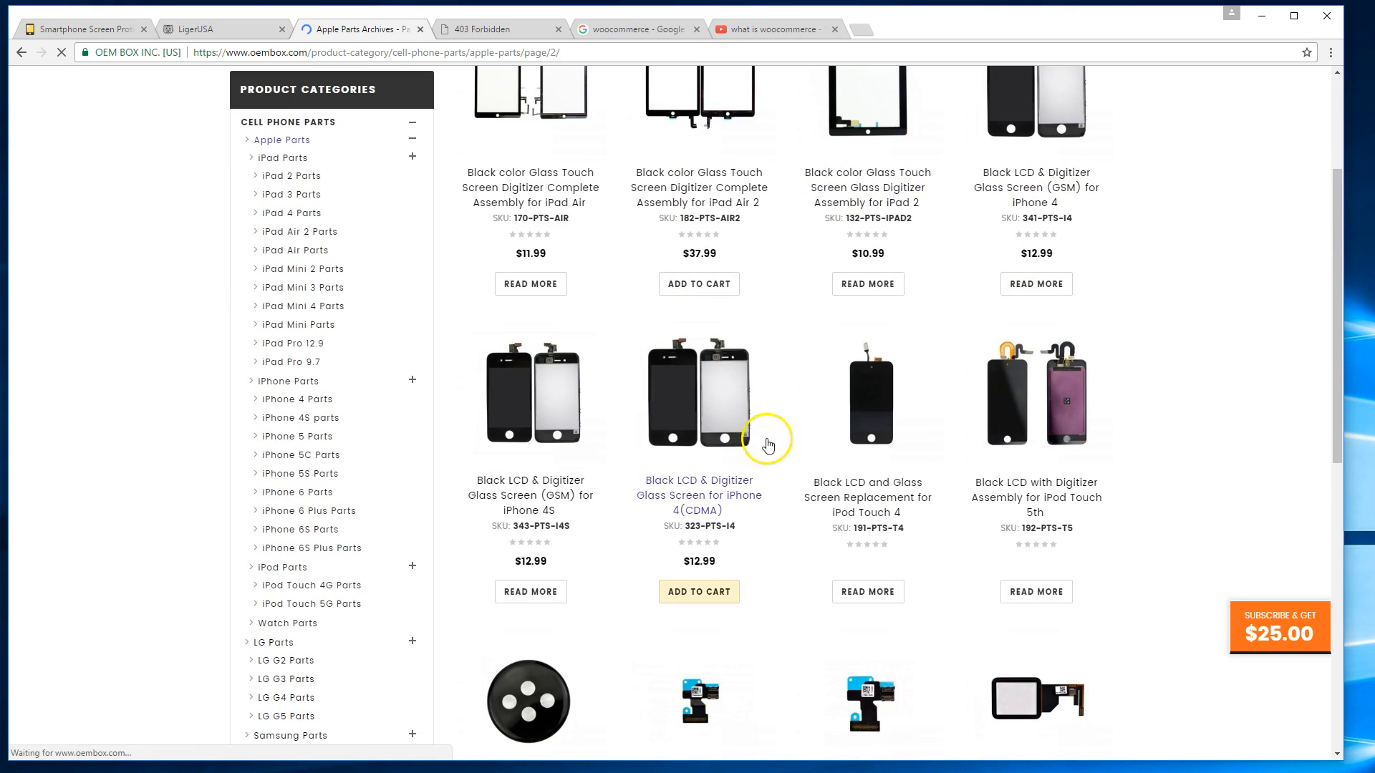
{"action": "left_click", "coordinate": [725, 405]}
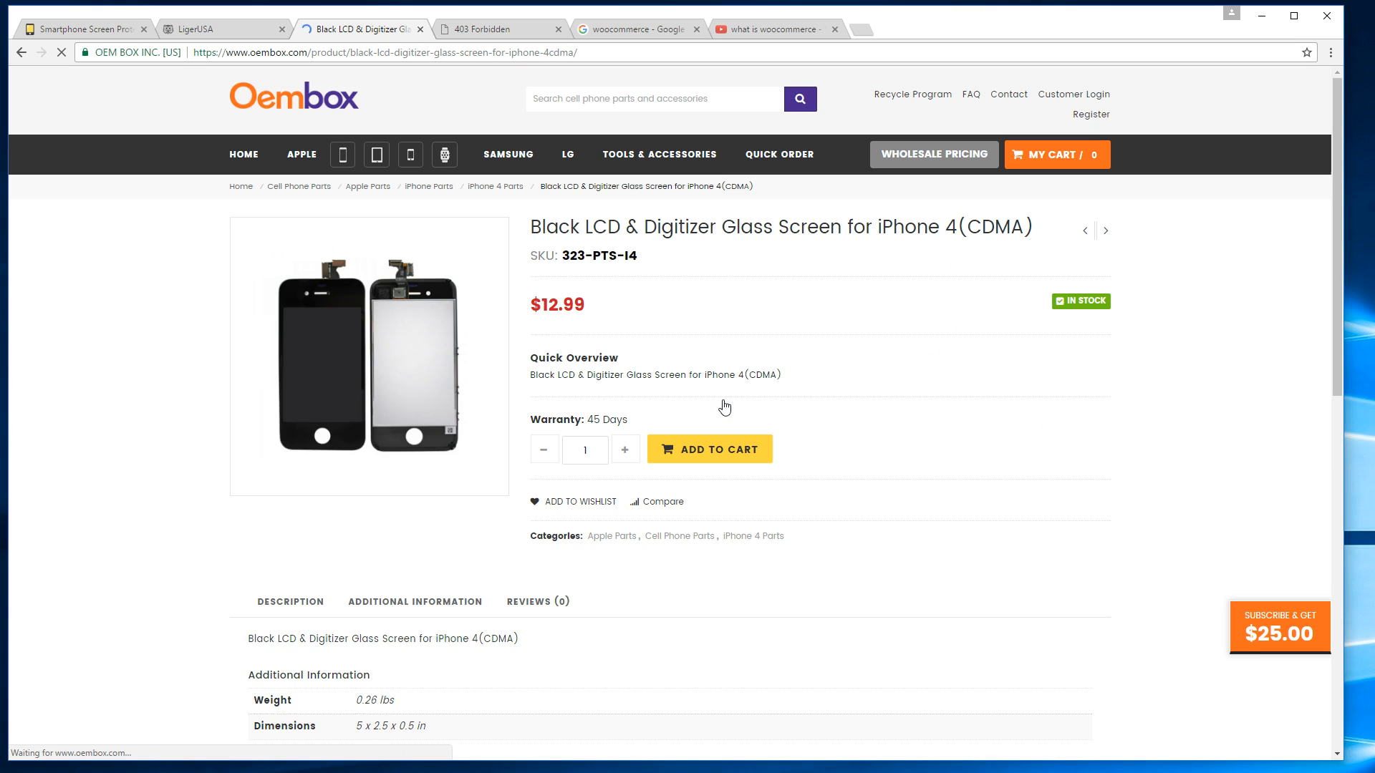
{"action": "scroll", "coordinate": [859, 426], "scroll_direction": "down", "scroll_amount": 3}
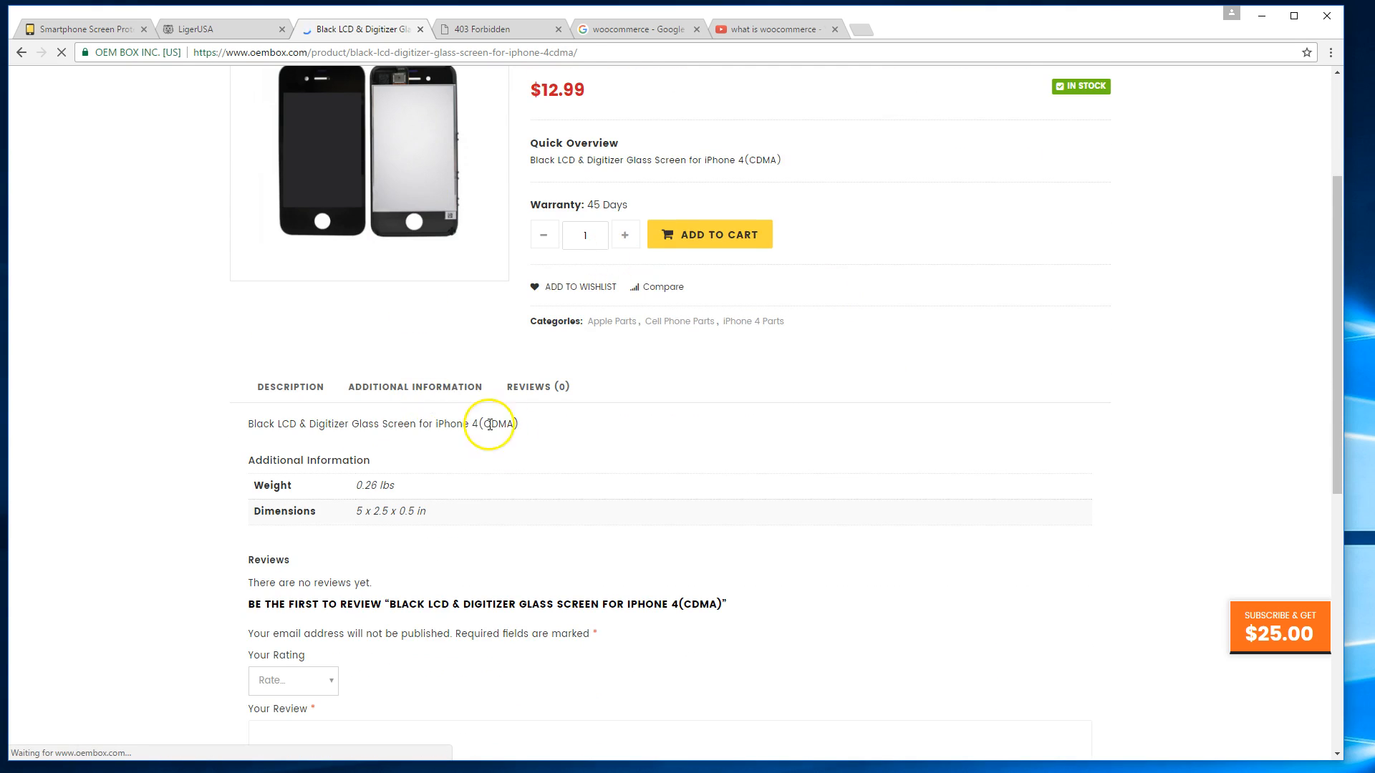
{"action": "scroll", "coordinate": [537, 422], "scroll_direction": "up", "scroll_amount": 2}
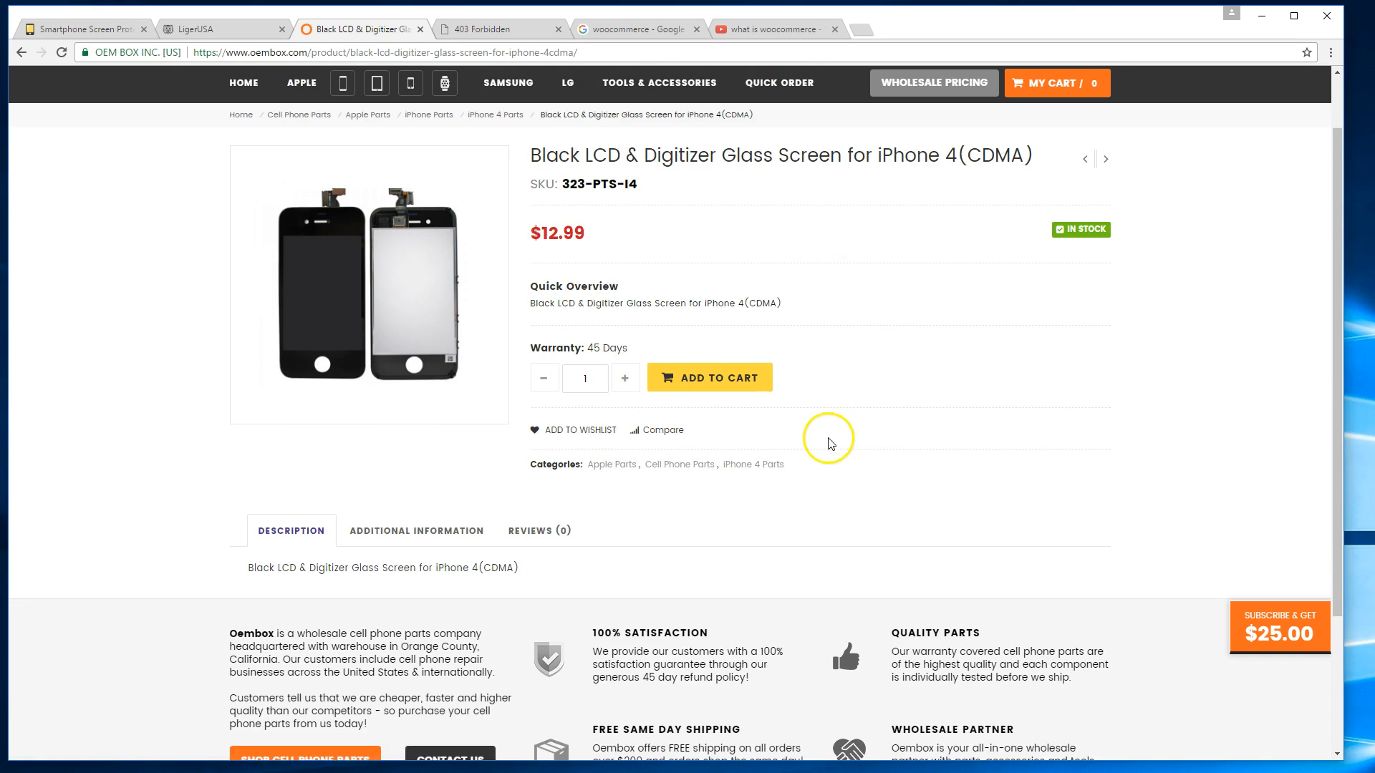
{"action": "scroll", "coordinate": [832, 442], "scroll_direction": "down", "scroll_amount": 2}
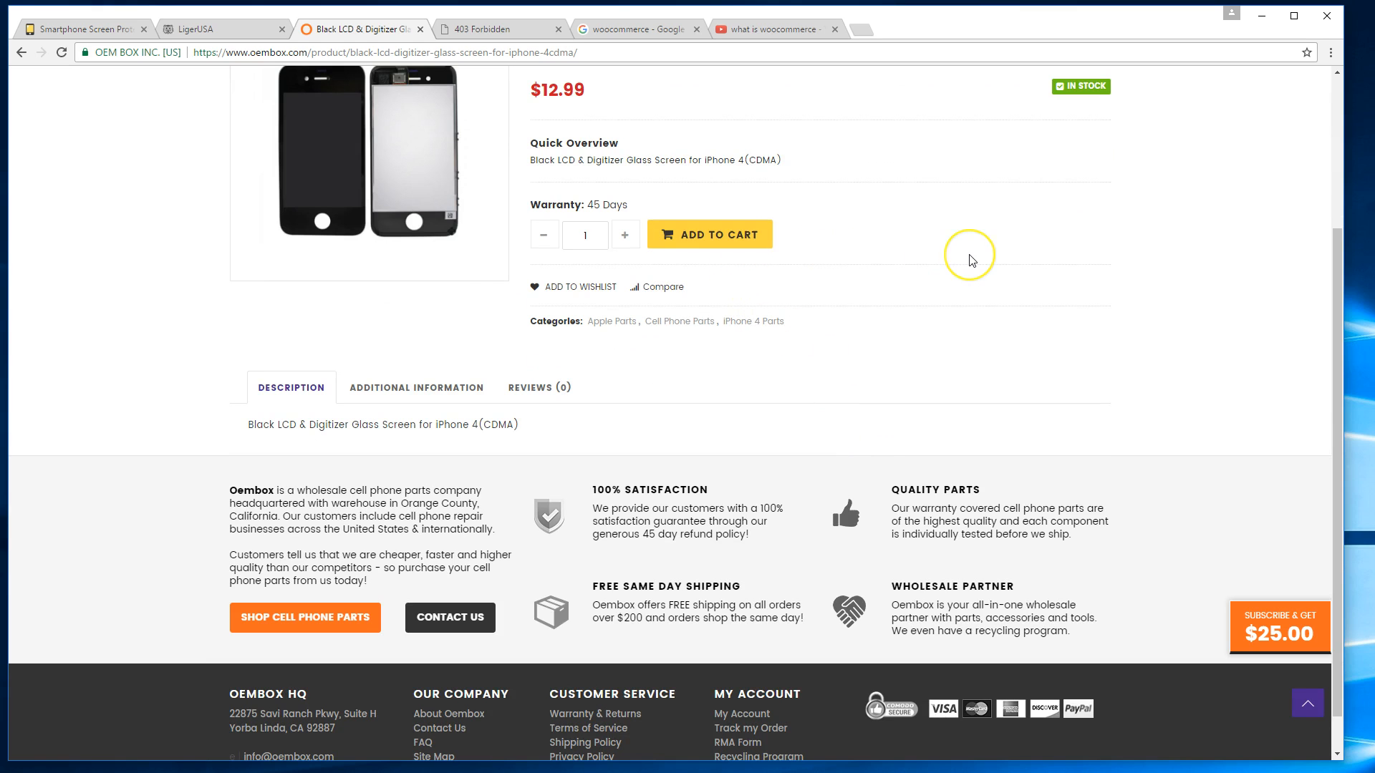
{"action": "scroll", "coordinate": [969, 261], "scroll_direction": "up", "scroll_amount": 4}
{"action": "scroll", "coordinate": [898, 320], "scroll_direction": "down", "scroll_amount": 3}
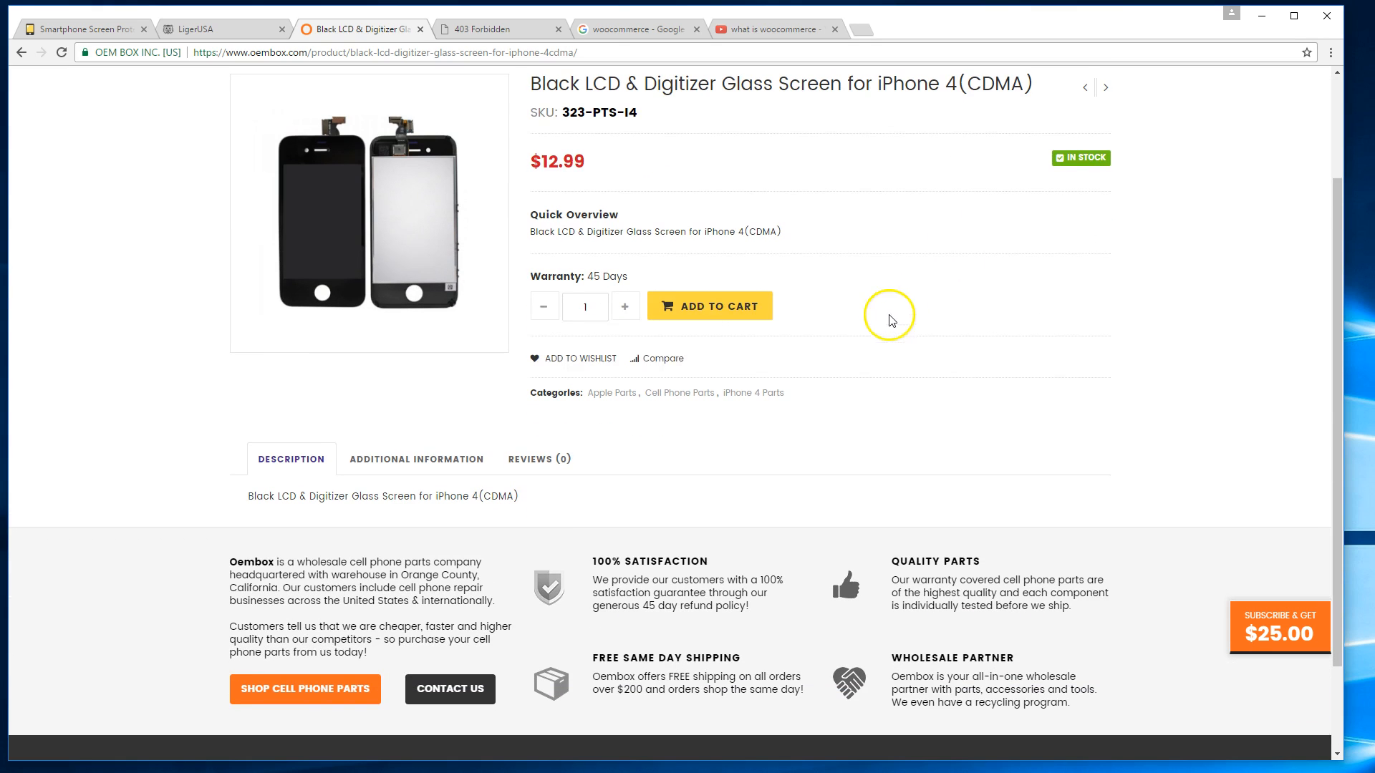
{"action": "scroll", "coordinate": [864, 315], "scroll_direction": "up", "scroll_amount": 1}
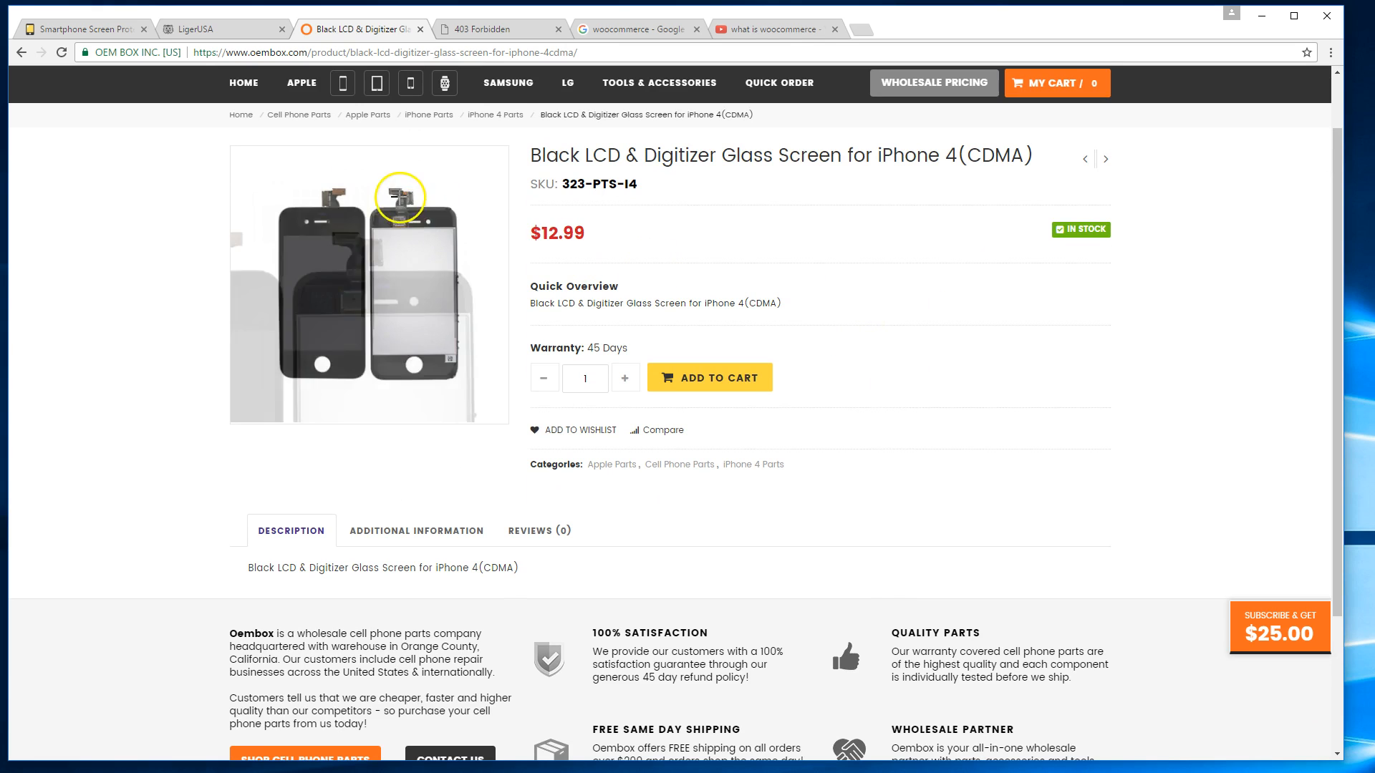
In the LigerUSA shop, open the Luxury Edition cable and choose Brown Leather ($7.99).
{"action": "left_click", "coordinate": [245, 32]}
{"action": "scroll", "coordinate": [378, 223], "scroll_direction": "down", "scroll_amount": 3}
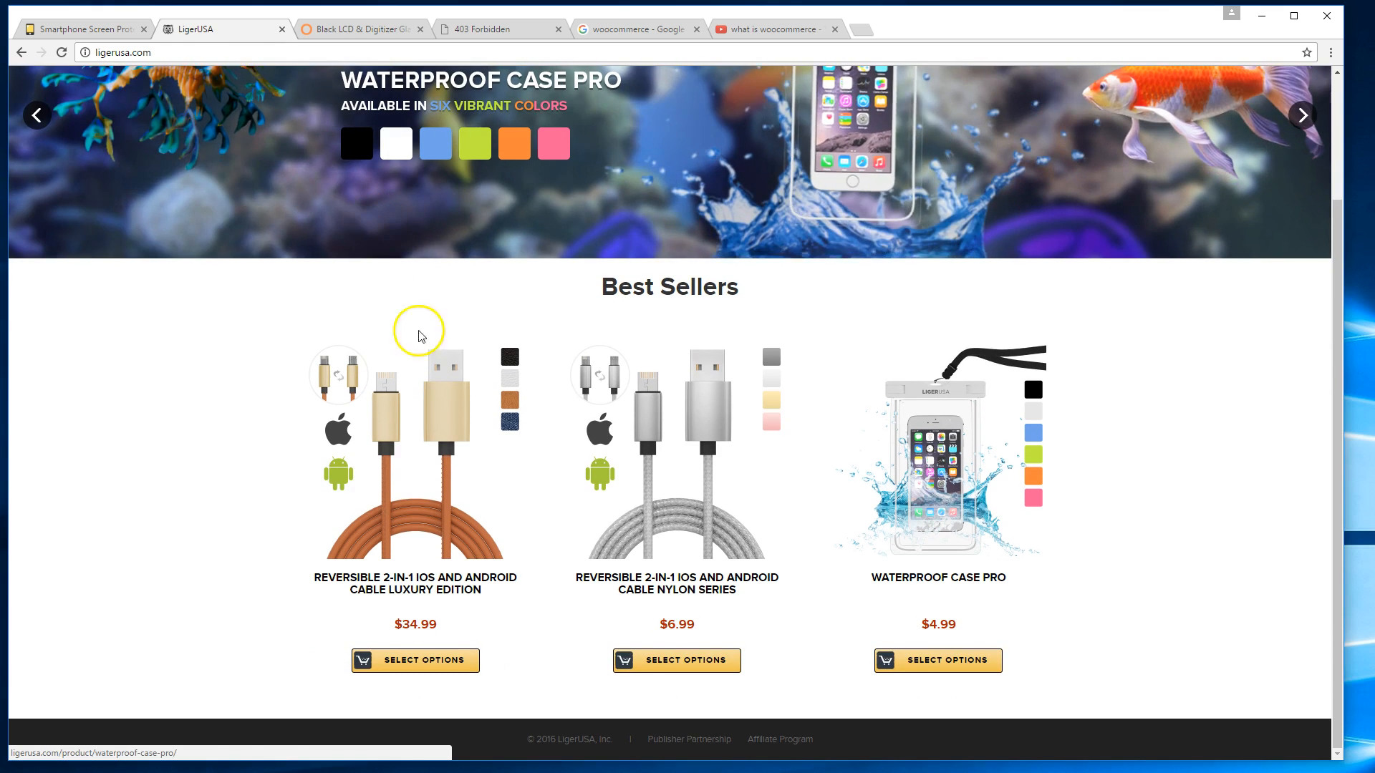
{"action": "left_click", "coordinate": [456, 436]}
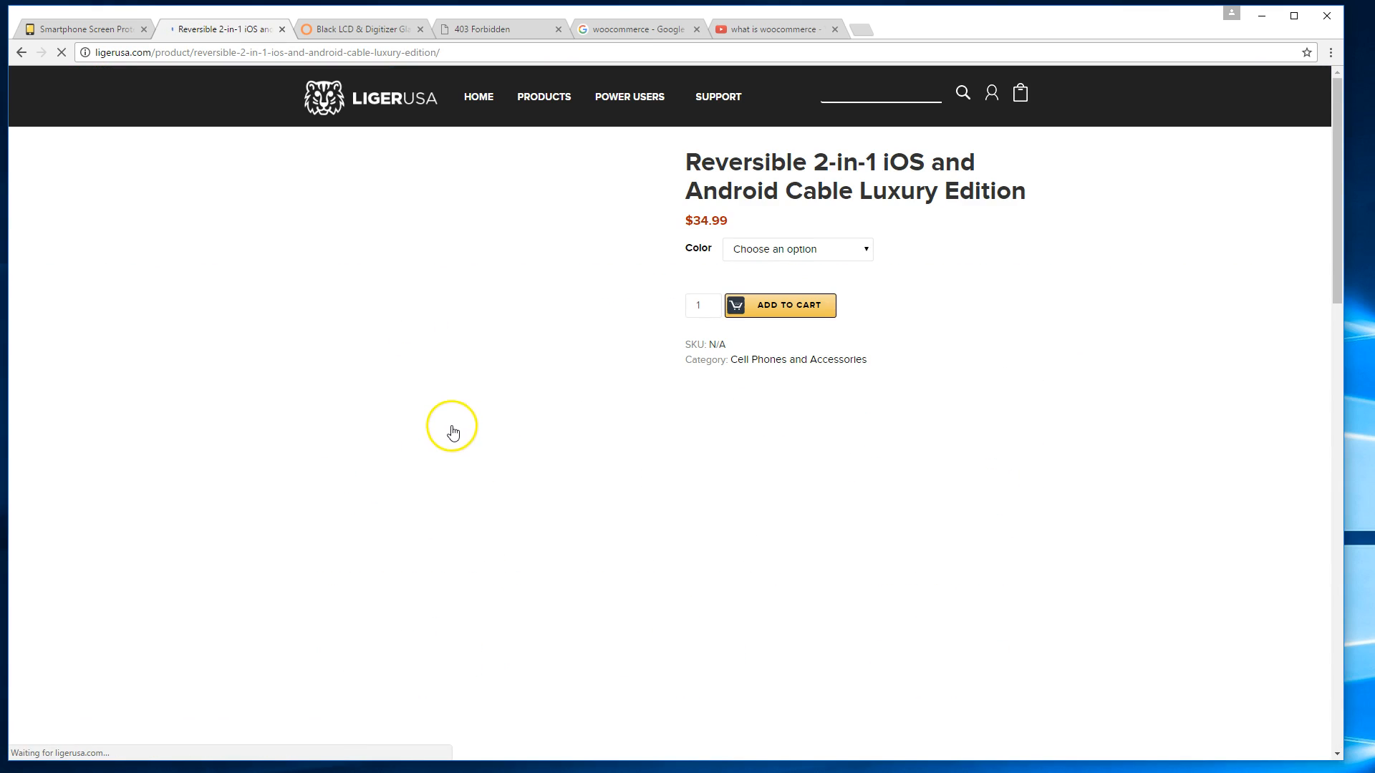
{"action": "left_click", "coordinate": [849, 255]}
{"action": "left_click", "coordinate": [828, 295]}
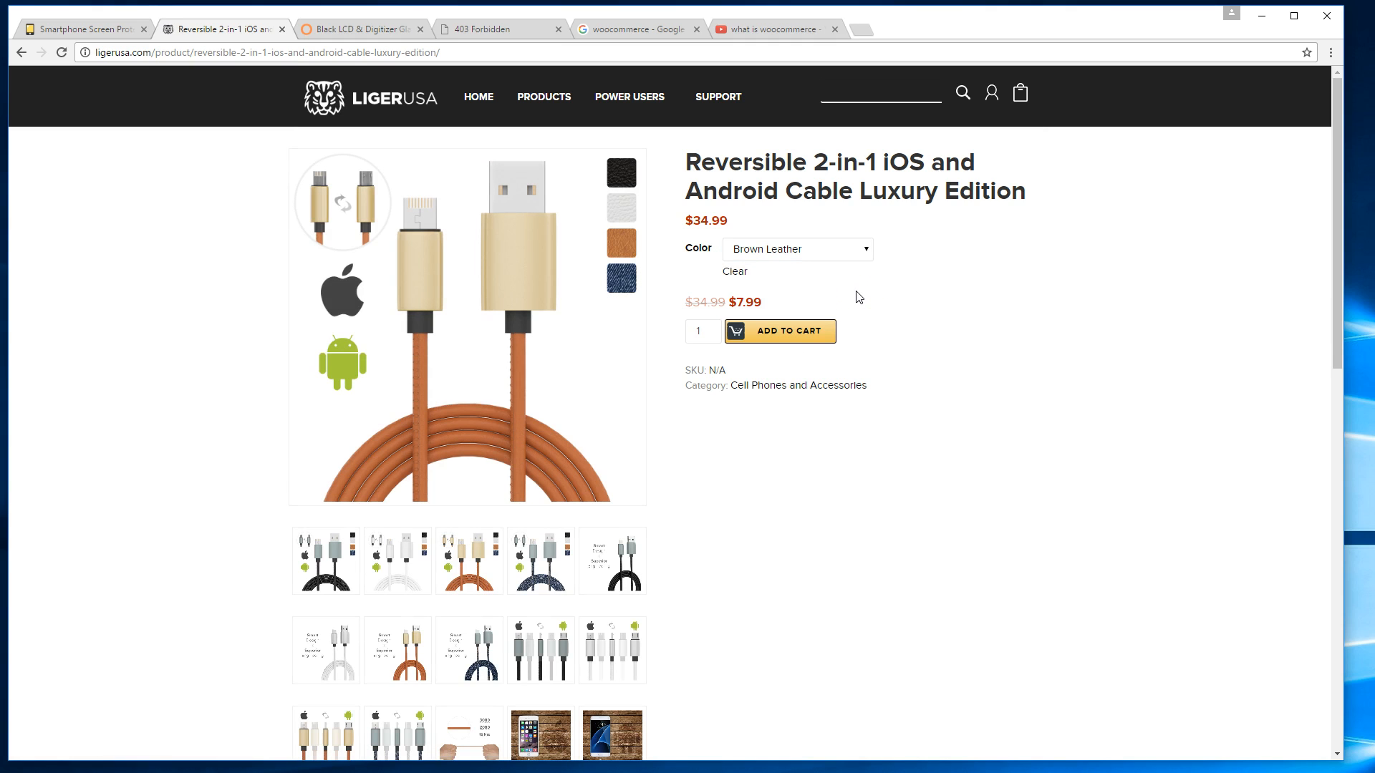
Review the Brown Leather cable page, then switch to the screen protector site.
{"action": "scroll", "coordinate": [863, 301], "scroll_direction": "down", "scroll_amount": 11}
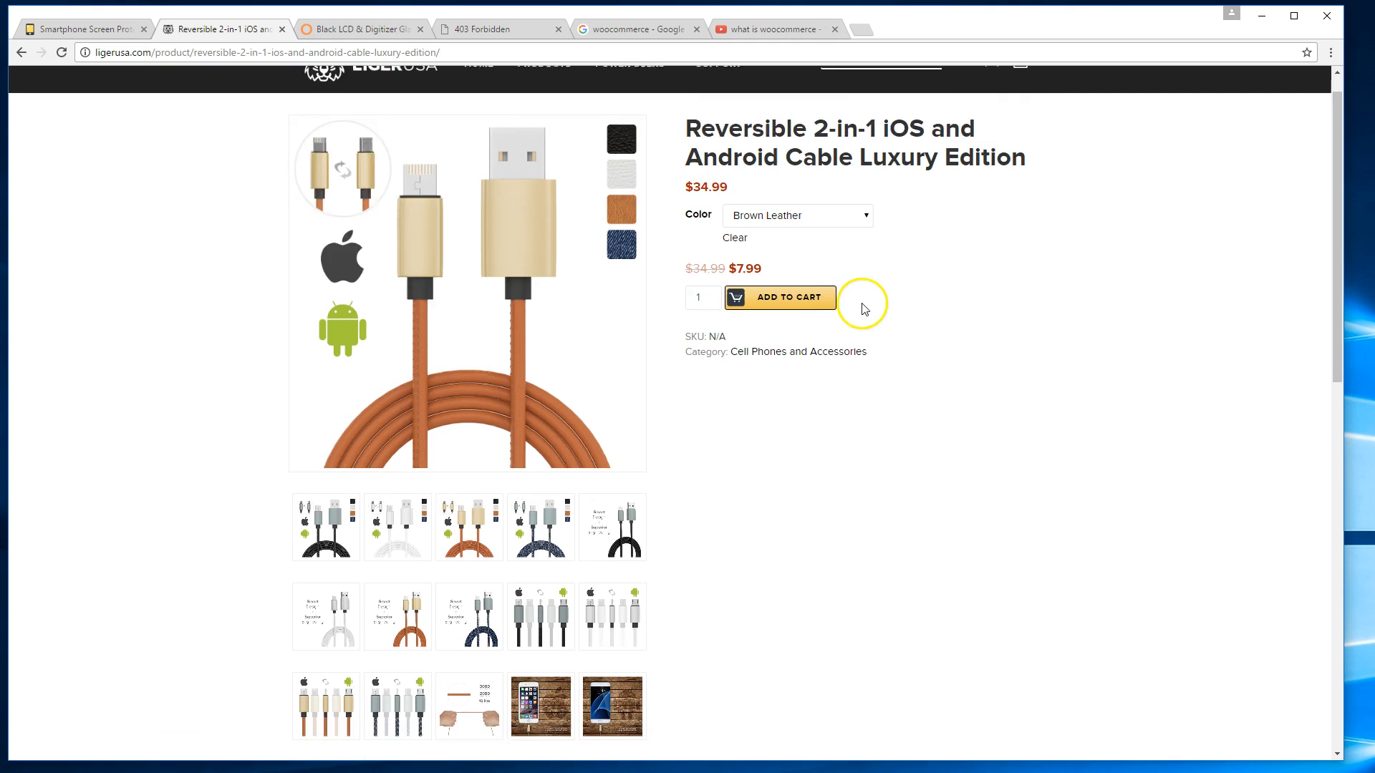
{"action": "scroll", "coordinate": [868, 262], "scroll_direction": "up", "scroll_amount": 10}
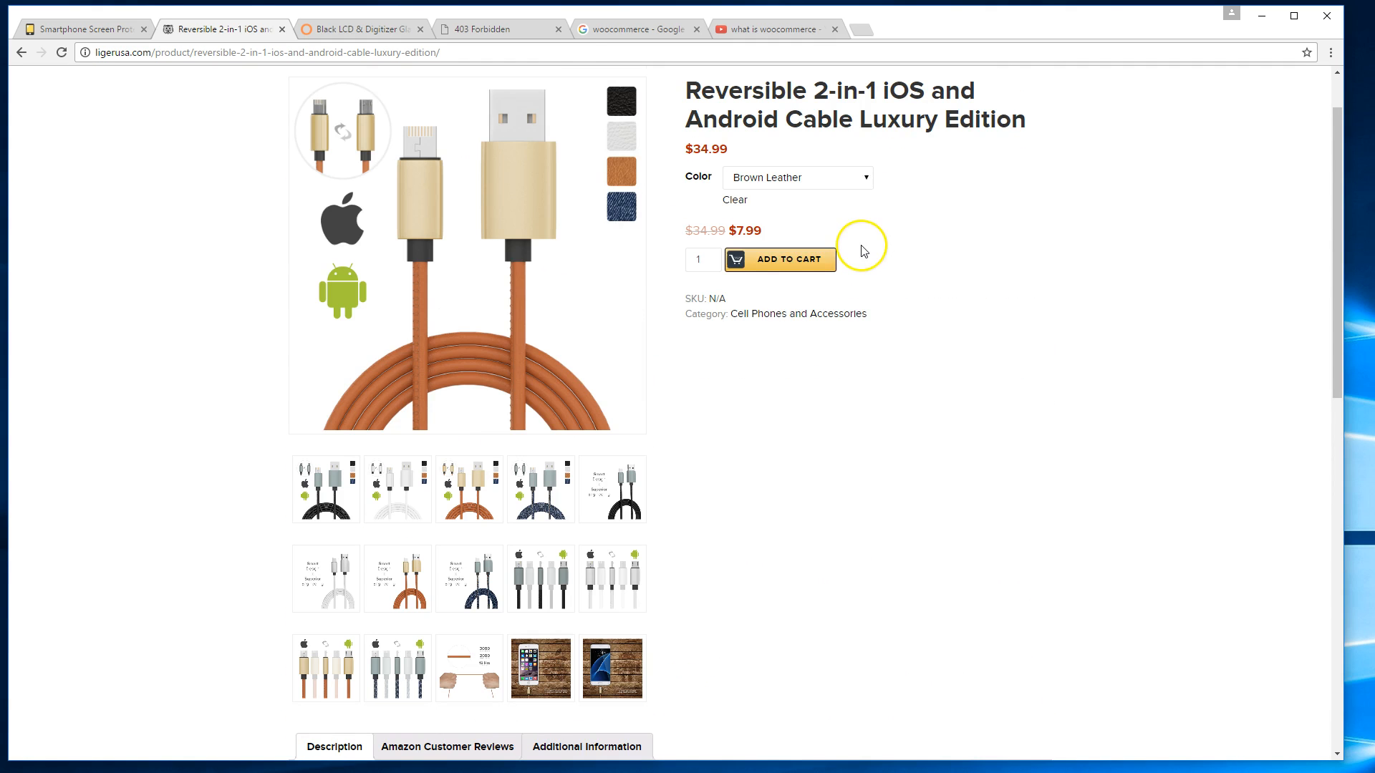
{"action": "scroll", "coordinate": [986, 347], "scroll_direction": "up", "scroll_amount": 1}
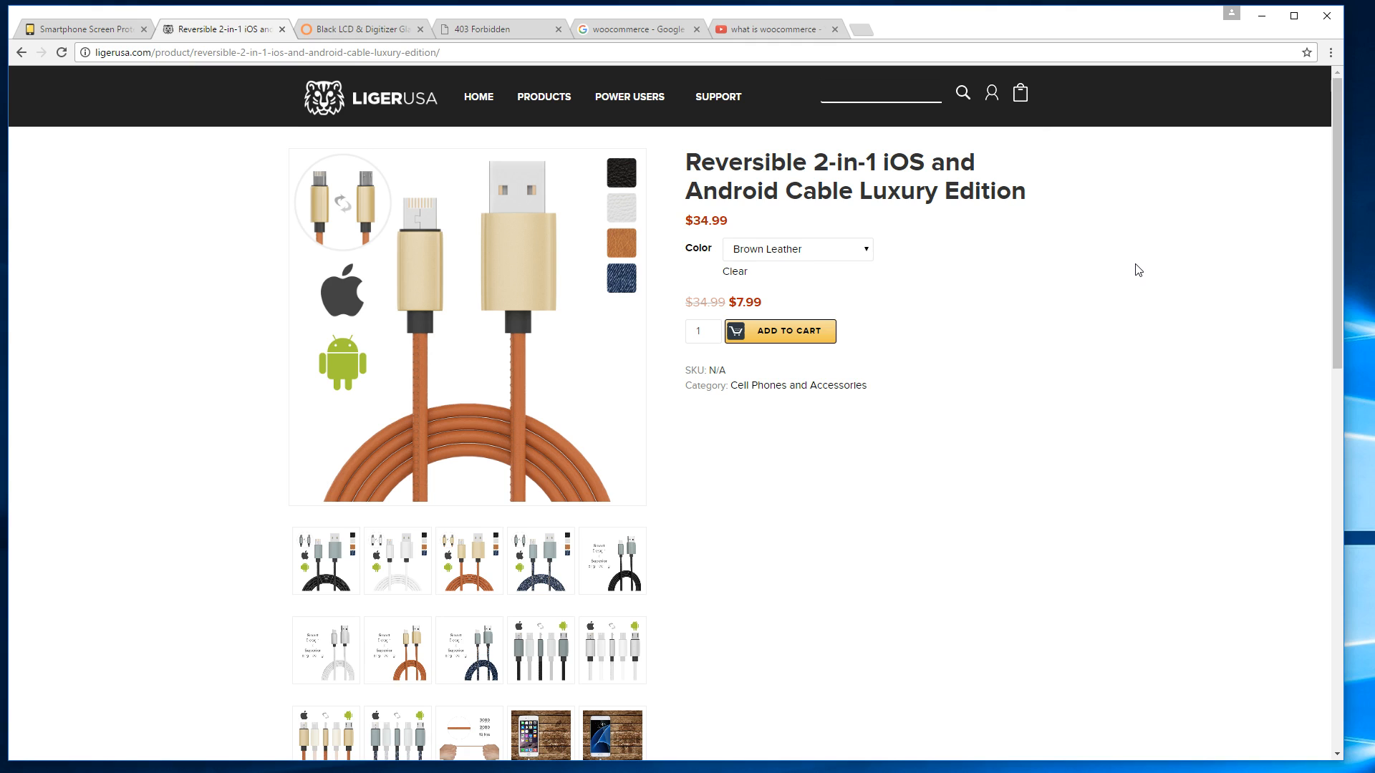
{"action": "scroll", "coordinate": [1129, 277], "scroll_direction": "down", "scroll_amount": 1}
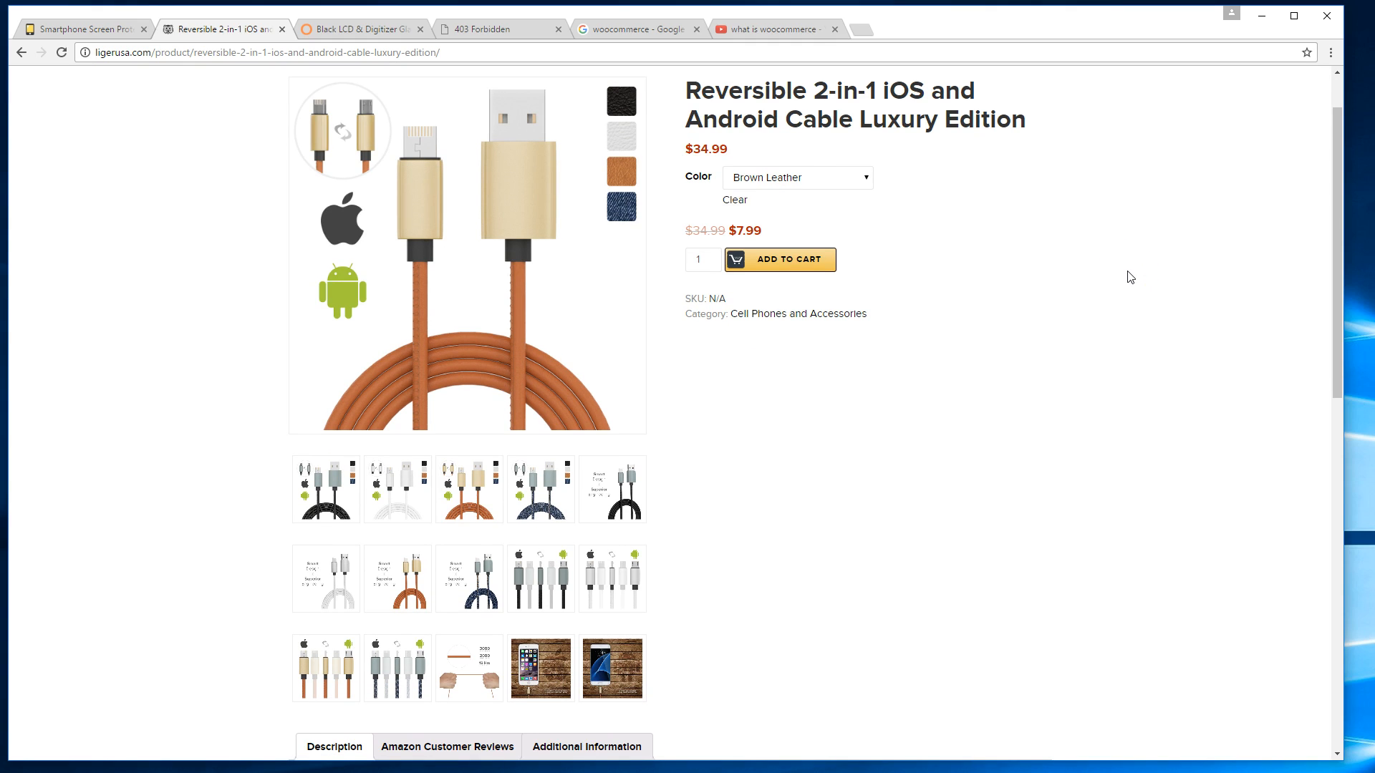
{"action": "scroll", "coordinate": [1130, 277], "scroll_direction": "up", "scroll_amount": 1}
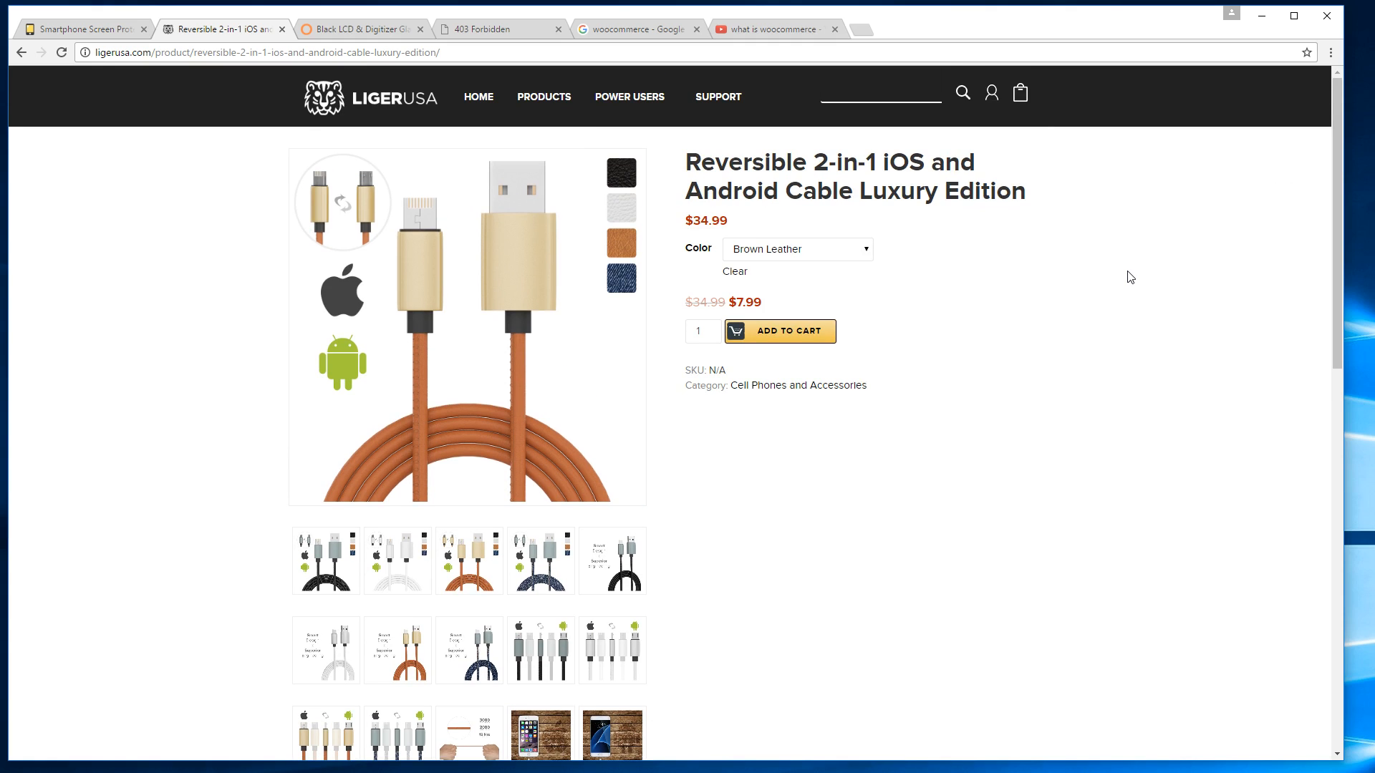
{"action": "scroll", "coordinate": [1138, 282], "scroll_direction": "down", "scroll_amount": 3}
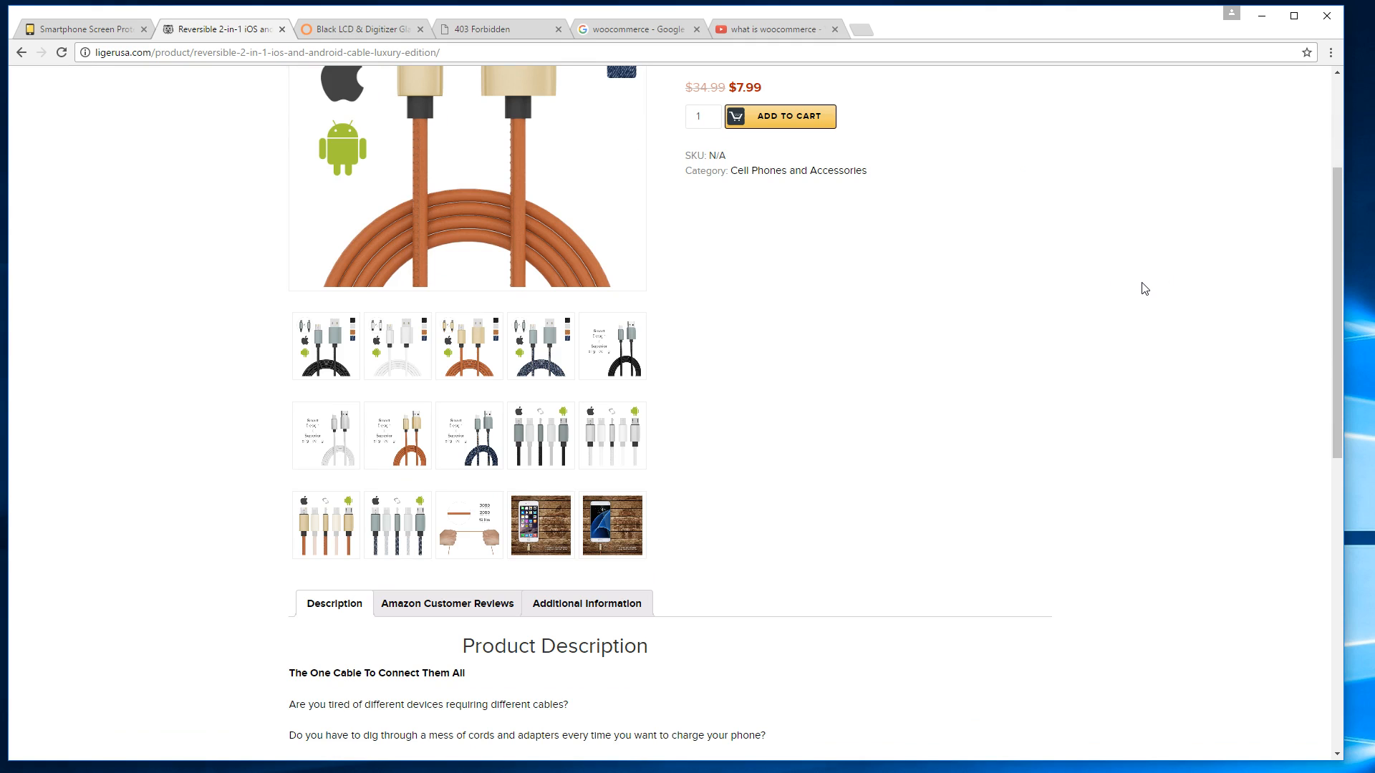
{"action": "scroll", "coordinate": [1131, 283], "scroll_direction": "up", "scroll_amount": 3}
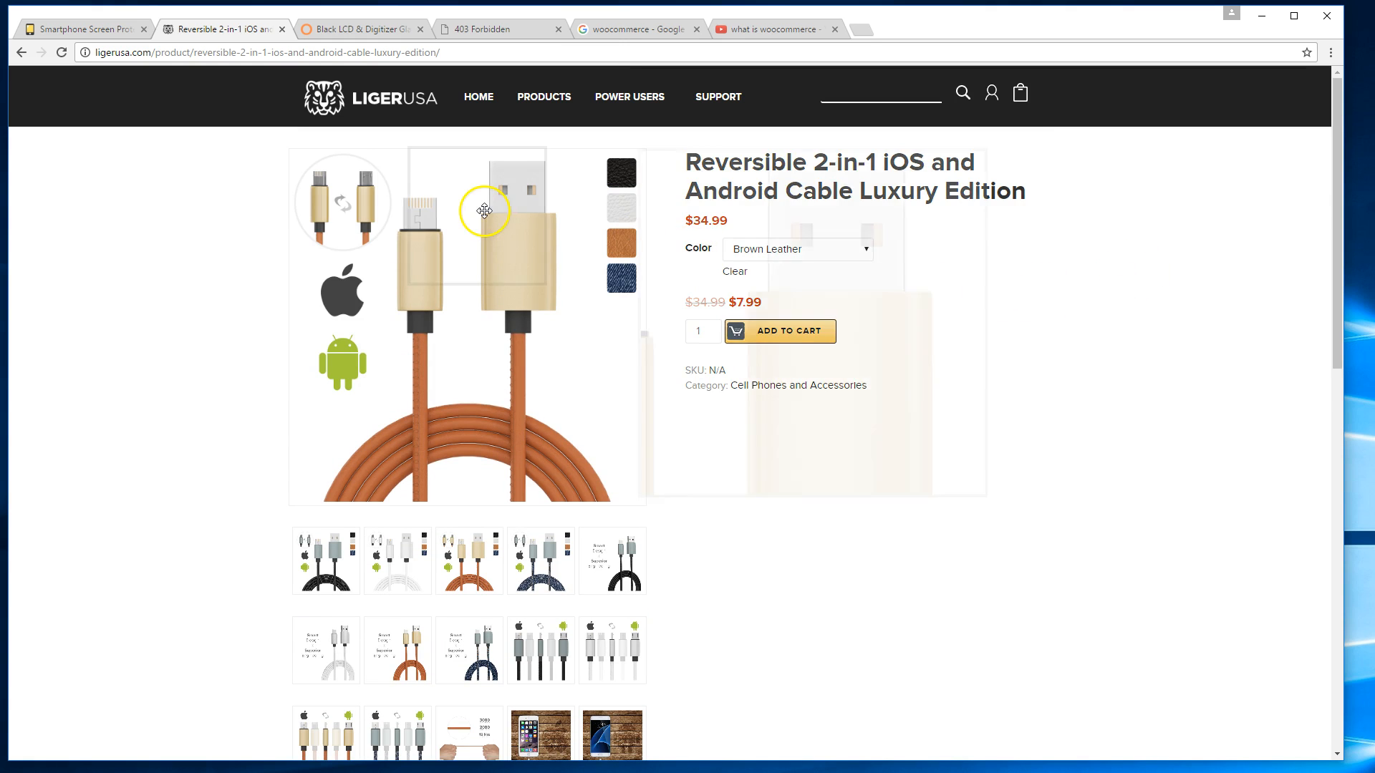
{"action": "left_click", "coordinate": [108, 27]}
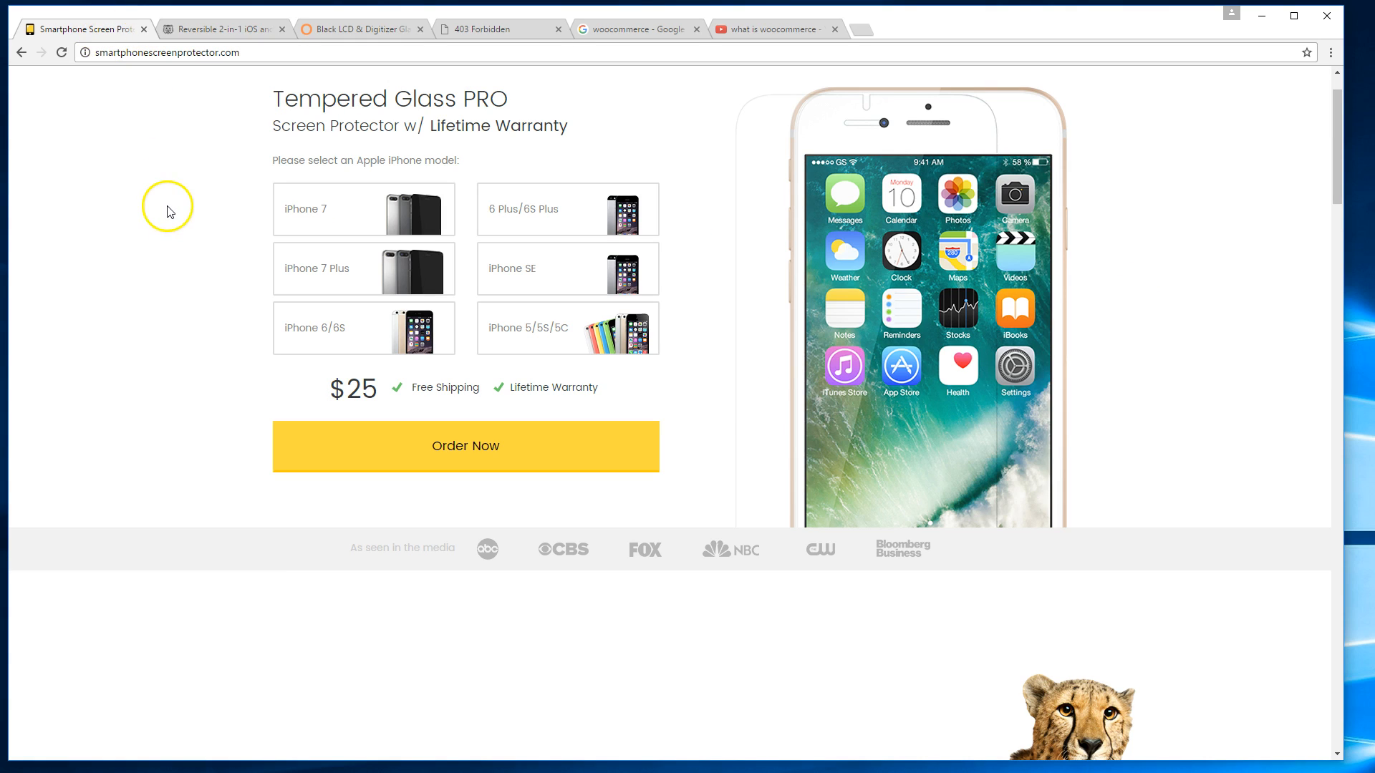
Look through the screen protector site's About and FAQ pages, then return home.
{"action": "scroll", "coordinate": [172, 207], "scroll_direction": "up", "scroll_amount": 1}
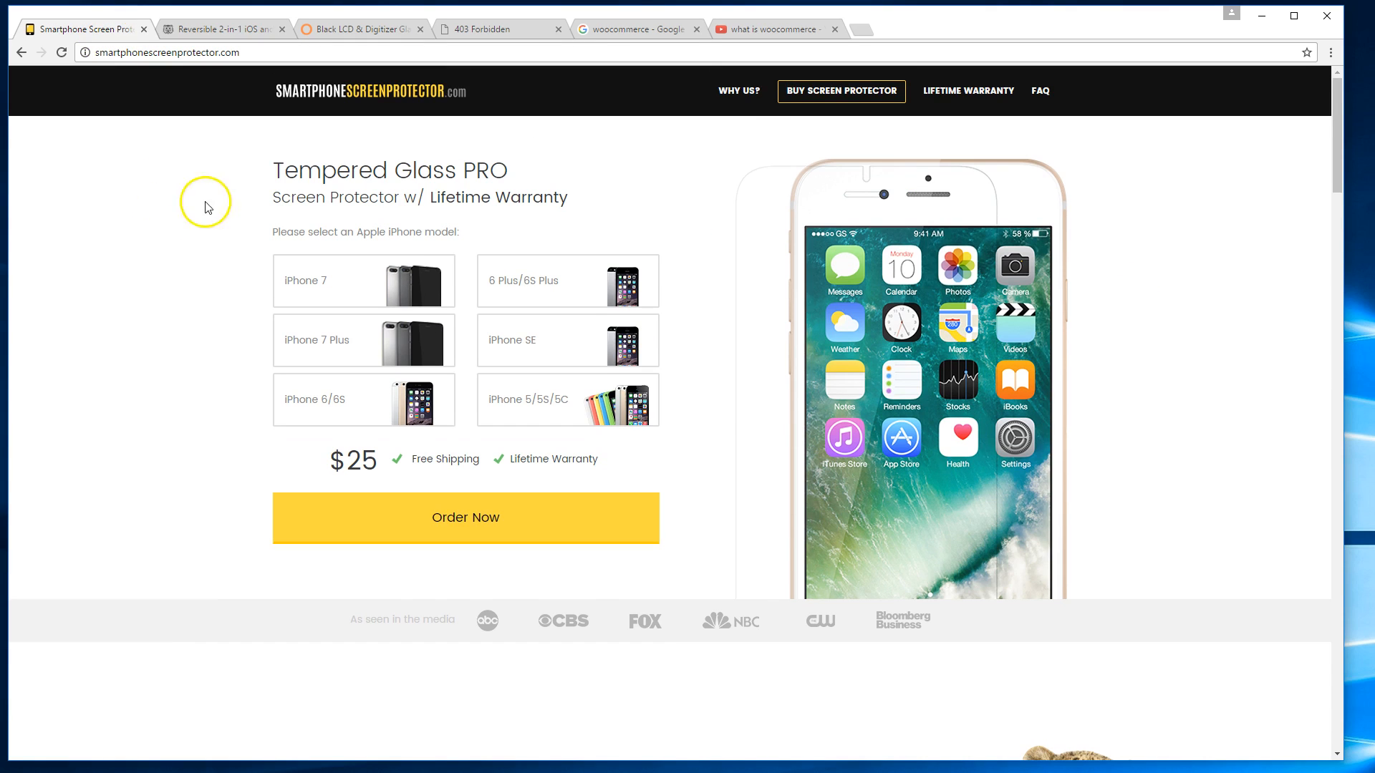
{"action": "left_click", "coordinate": [747, 105]}
{"action": "scroll", "coordinate": [648, 246], "scroll_direction": "down", "scroll_amount": 1}
{"action": "scroll", "coordinate": [652, 247], "scroll_direction": "up", "scroll_amount": 1}
{"action": "left_click", "coordinate": [1035, 95]}
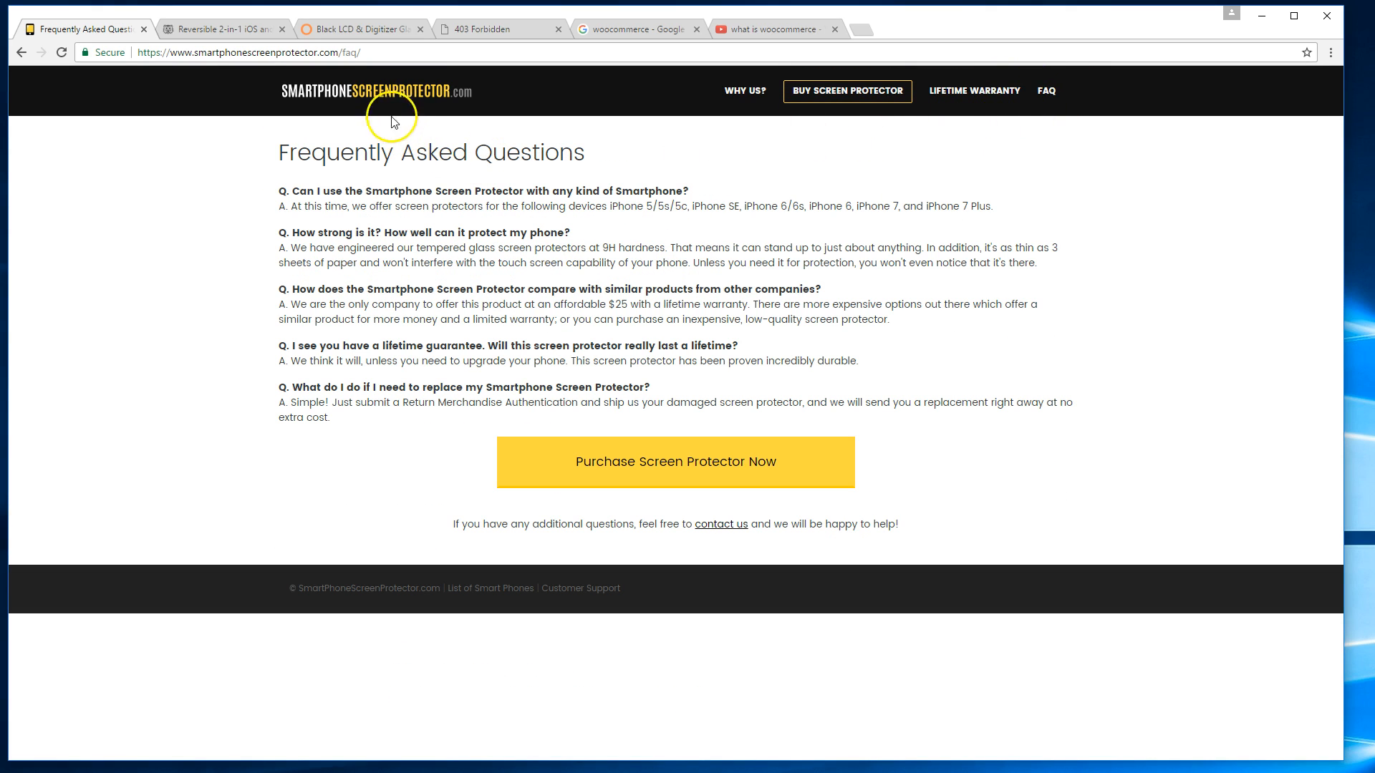
{"action": "left_click", "coordinate": [405, 108]}
Try the iPhone 7 and iPhone 6/6S models, settling on iPhone 5/5S/5C.
{"action": "scroll", "coordinate": [562, 272], "scroll_direction": "down", "scroll_amount": 3}
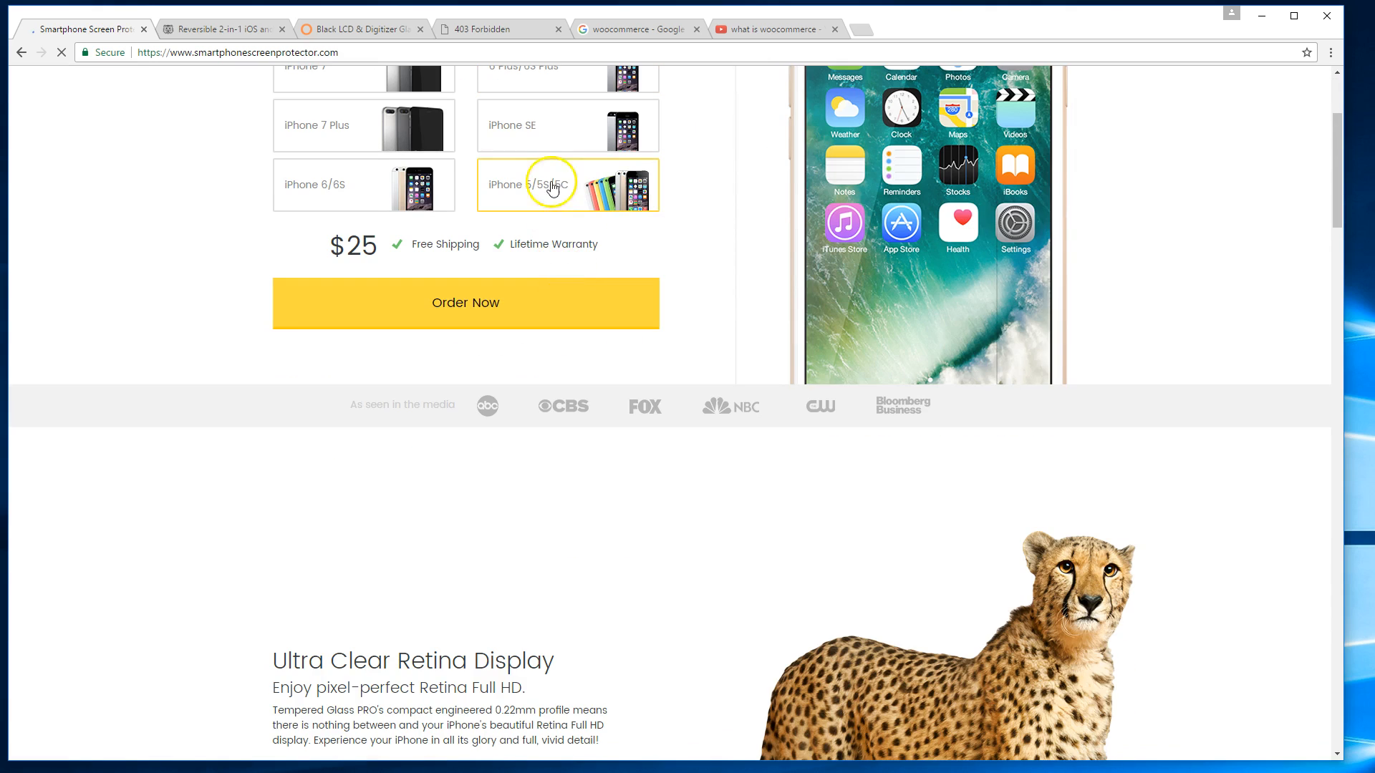
{"action": "scroll", "coordinate": [344, 256], "scroll_direction": "up", "scroll_amount": 1}
{"action": "left_click", "coordinate": [336, 156]}
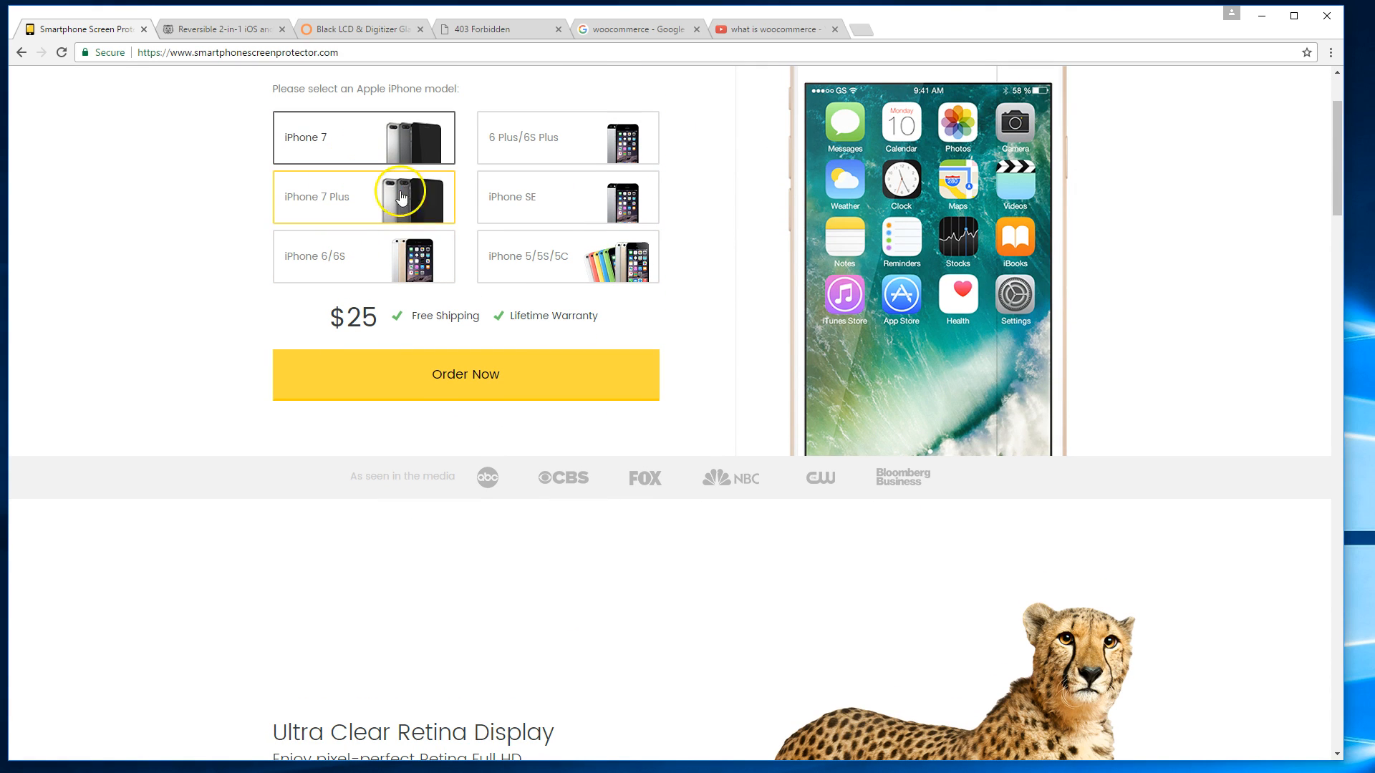
{"action": "left_click", "coordinate": [494, 367]}
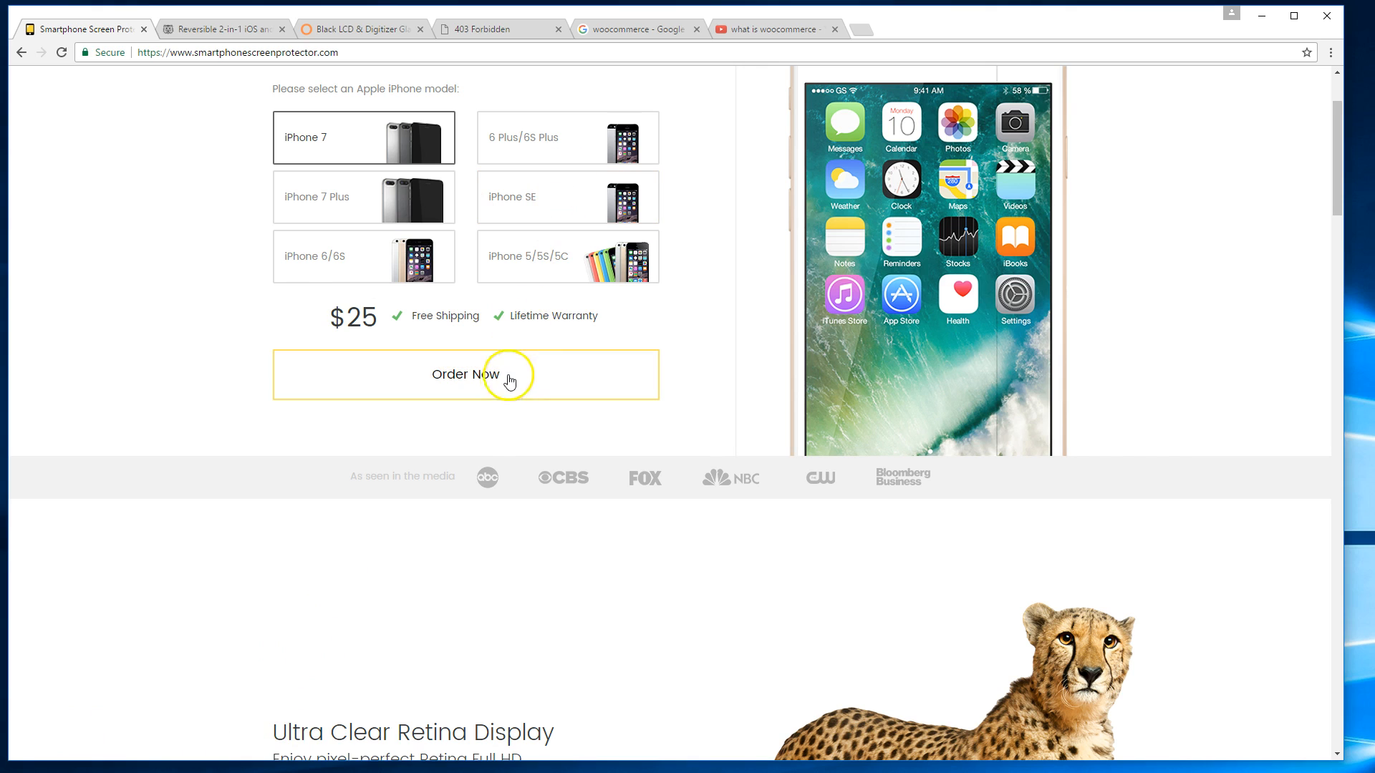
{"action": "left_click", "coordinate": [428, 260]}
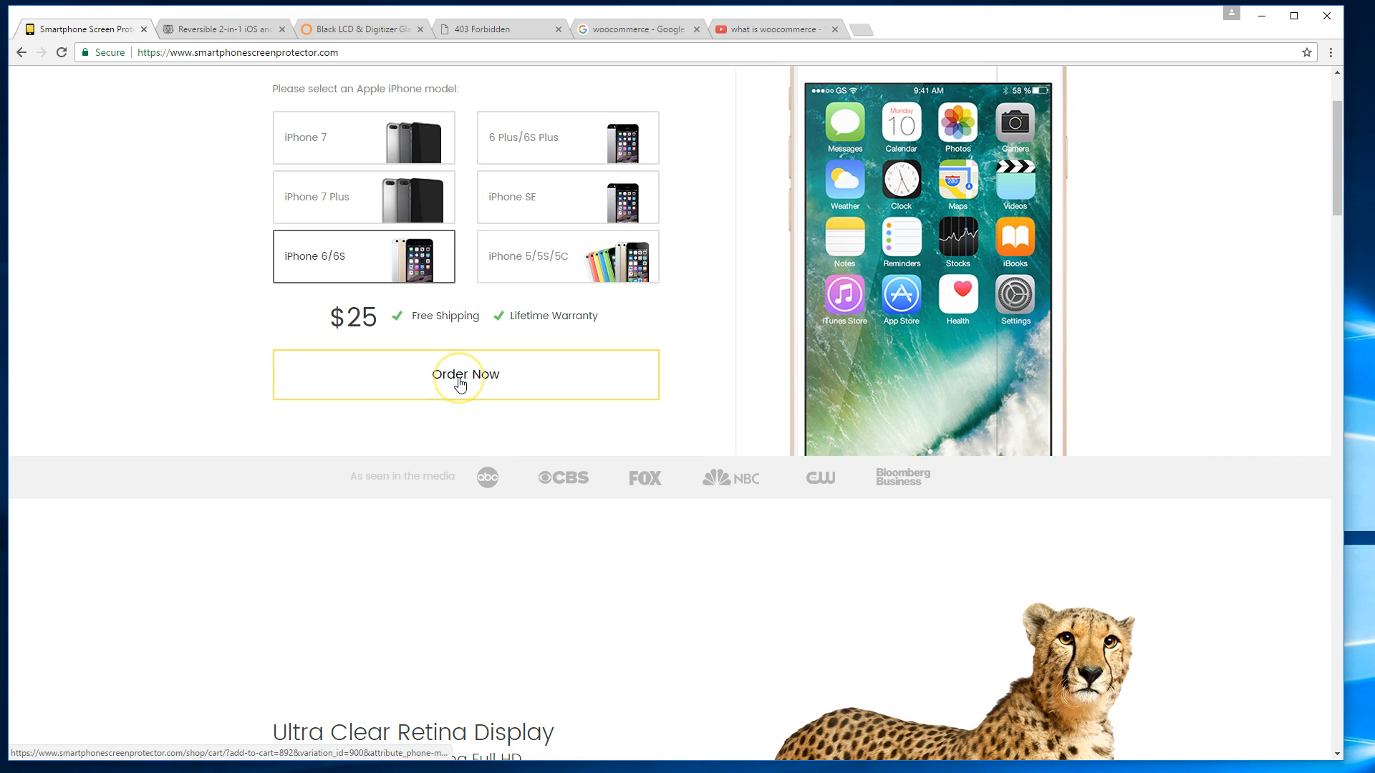
{"action": "left_click", "coordinate": [581, 243]}
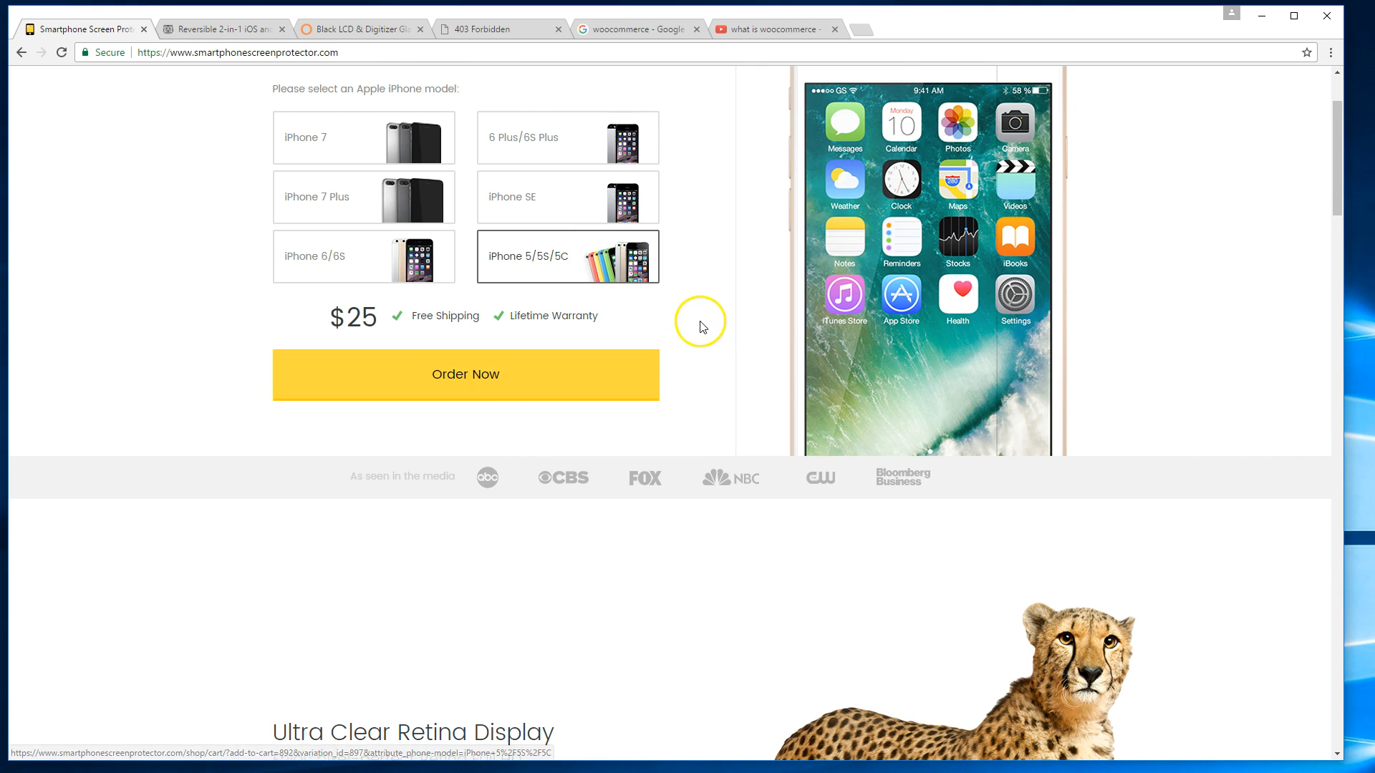
{"action": "scroll", "coordinate": [702, 323], "scroll_direction": "up", "scroll_amount": 1}
Add the $25 iPhone 5/5S/5C protector to the cart, then return to the woocommerce Google results.
{"action": "left_click", "coordinate": [543, 454]}
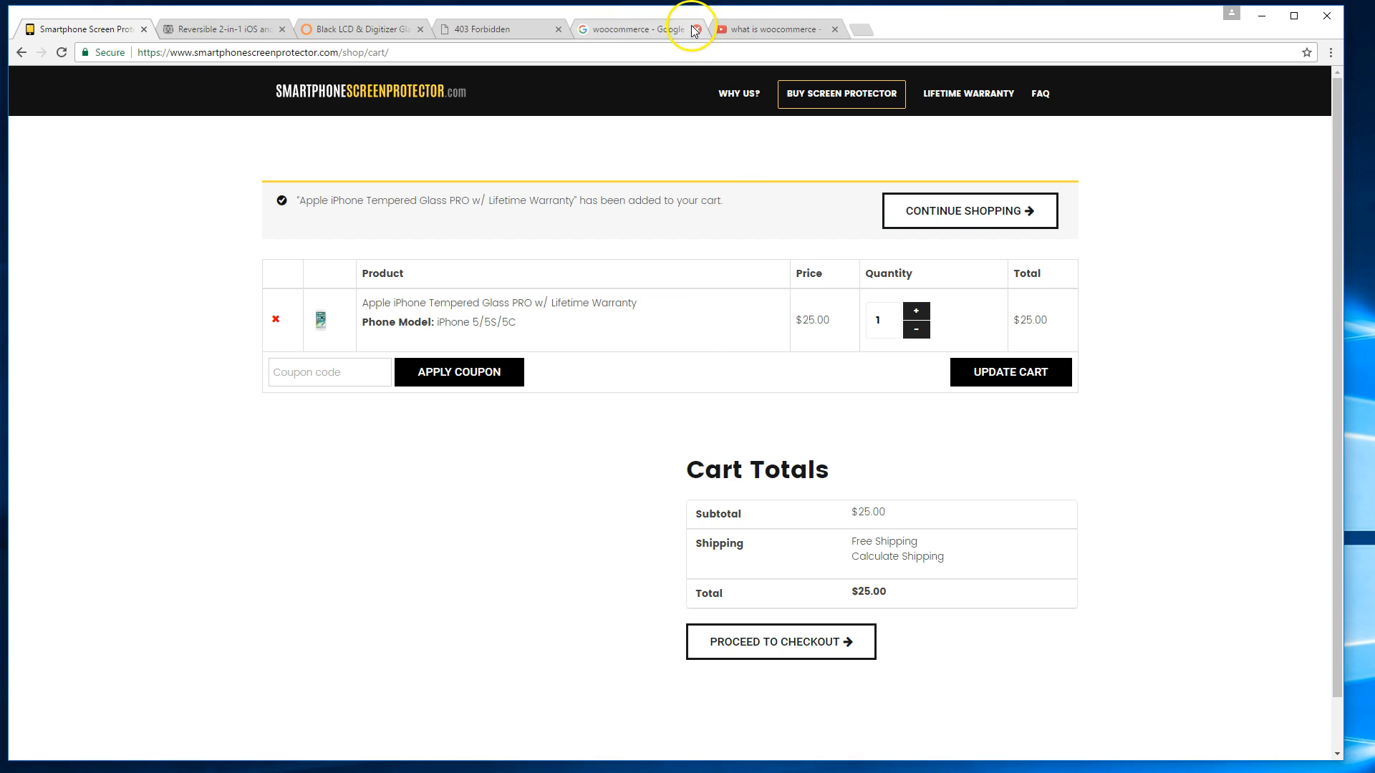
{"action": "left_click", "coordinate": [613, 39]}
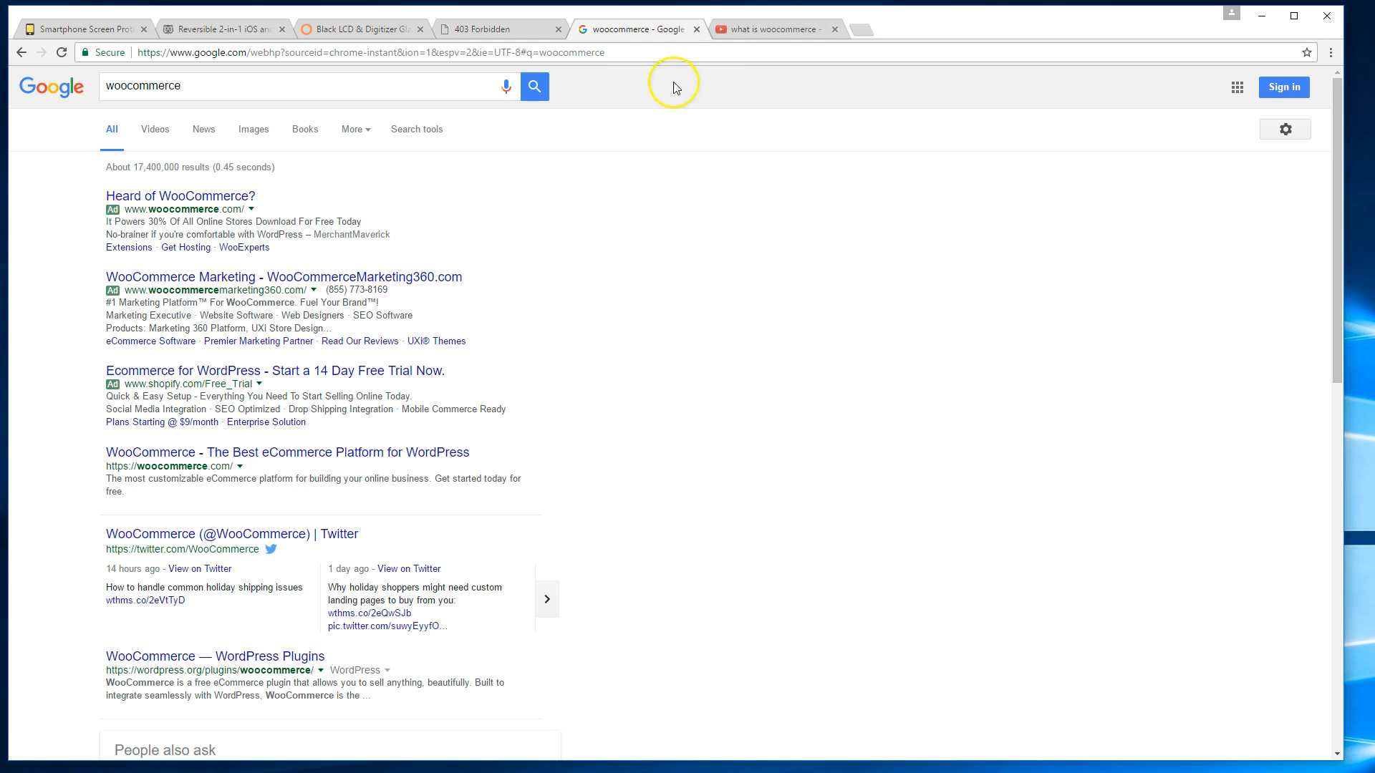
Refine the YouTube search to 'what is woocommerce yan huang'.
{"action": "left_click", "coordinate": [772, 30]}
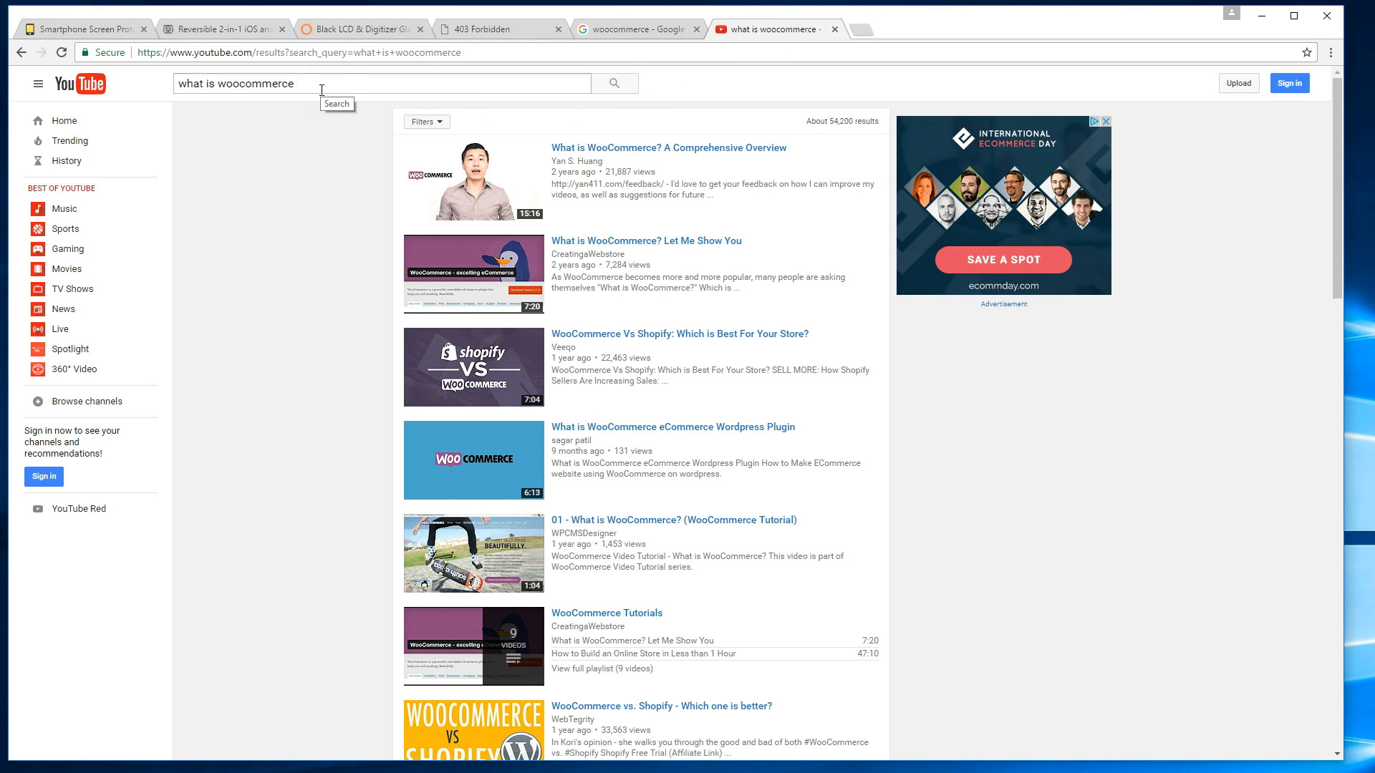
{"action": "left_click_drag", "start_coordinate": [321, 89], "coordinate": [173, 73]}
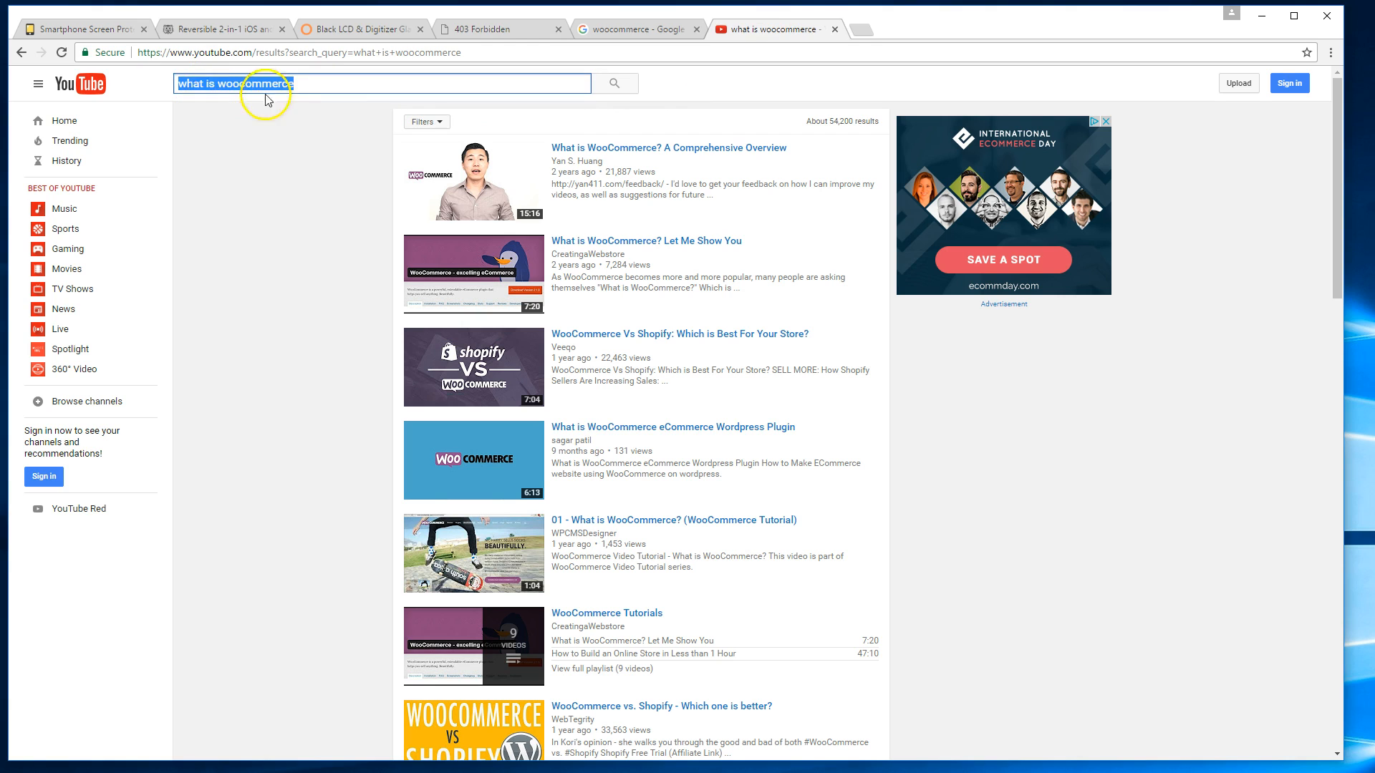
{"action": "left_click", "coordinate": [295, 144]}
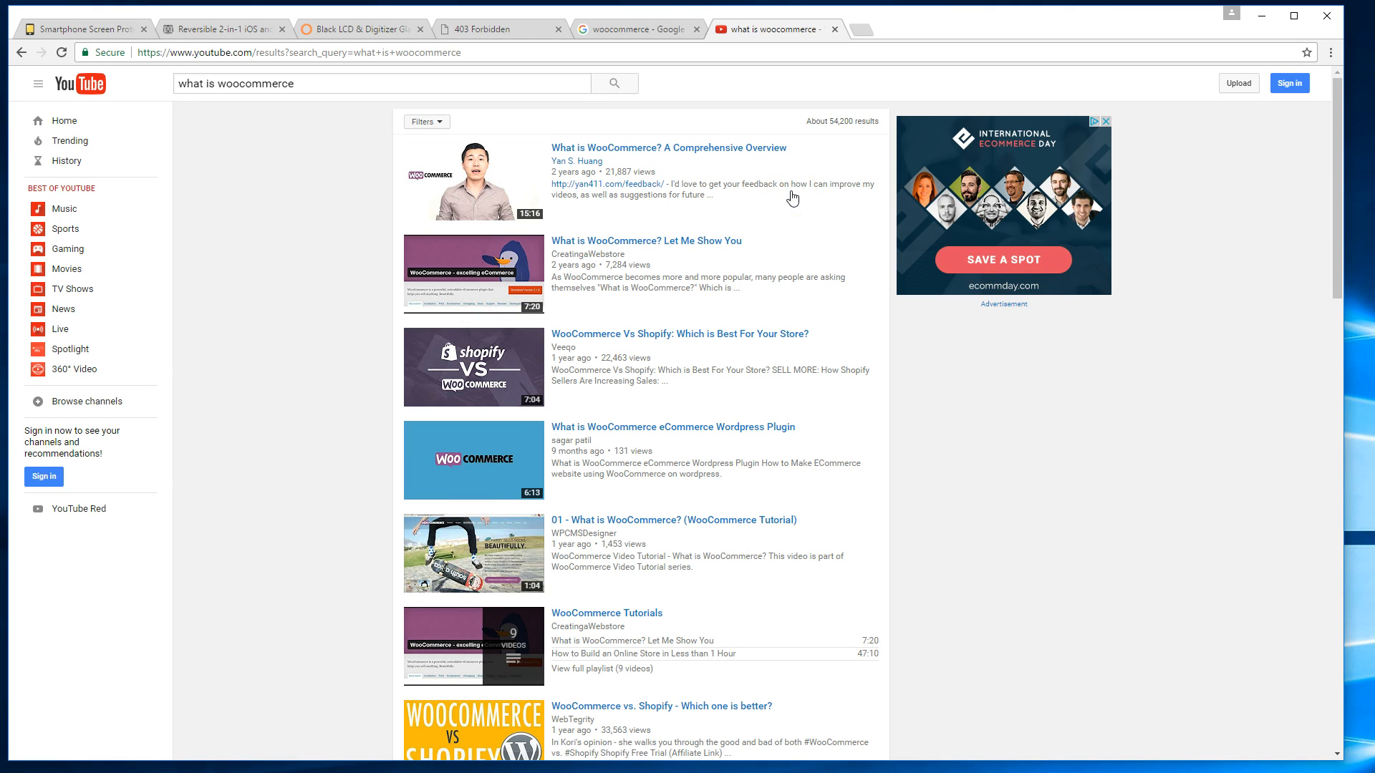
{"action": "left_click", "coordinate": [530, 85]}
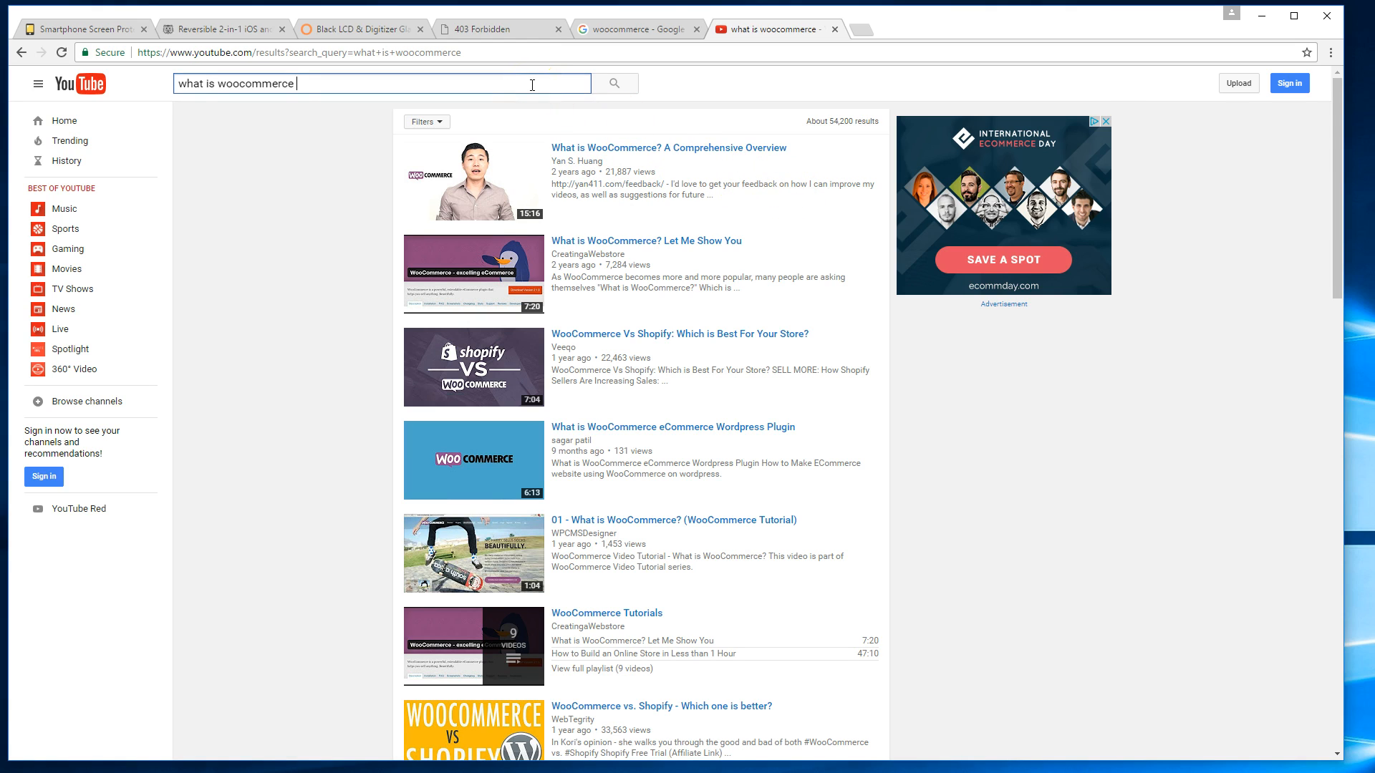
{"action": "type", "text": "yan huang"}
{"action": "key", "text": "Return"}
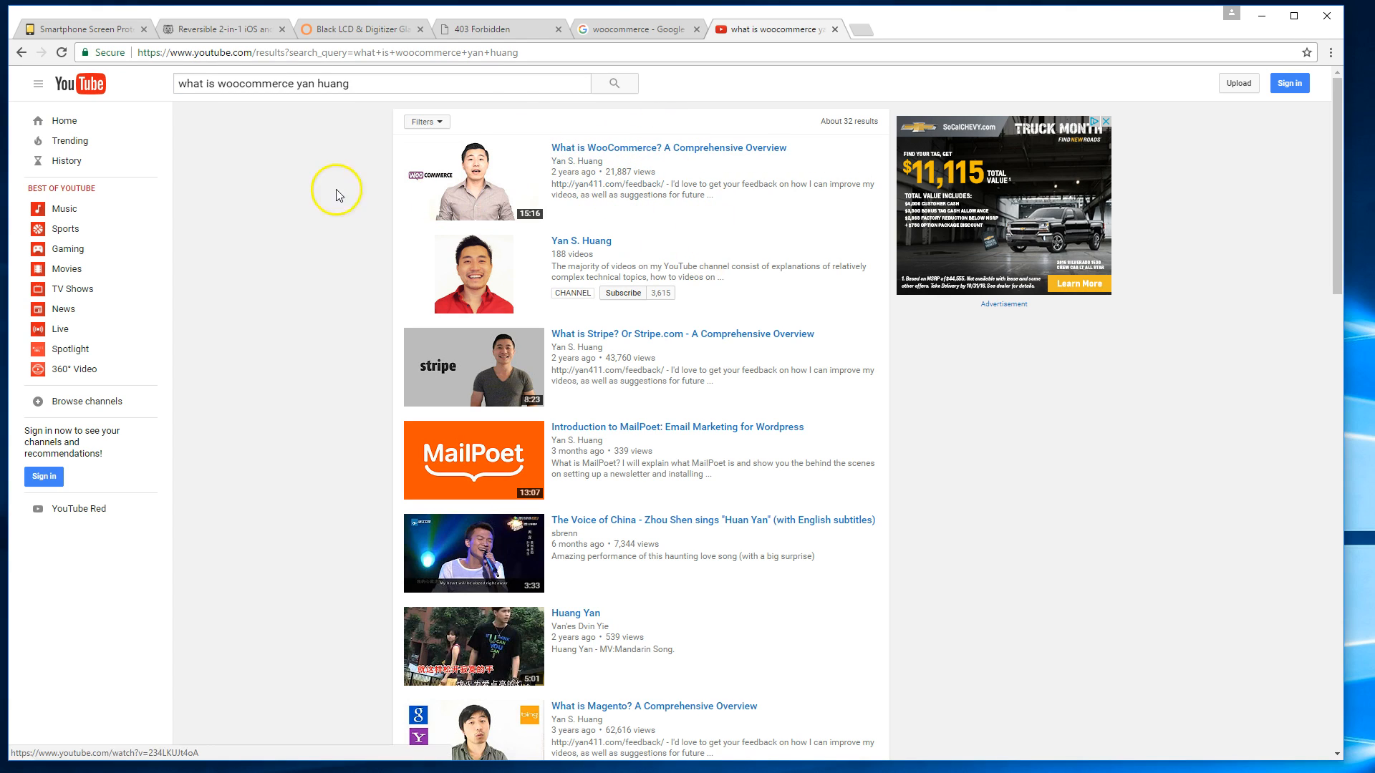
Search Google for 'wordpress download' in a new tab.
{"action": "left_click", "coordinate": [616, 28]}
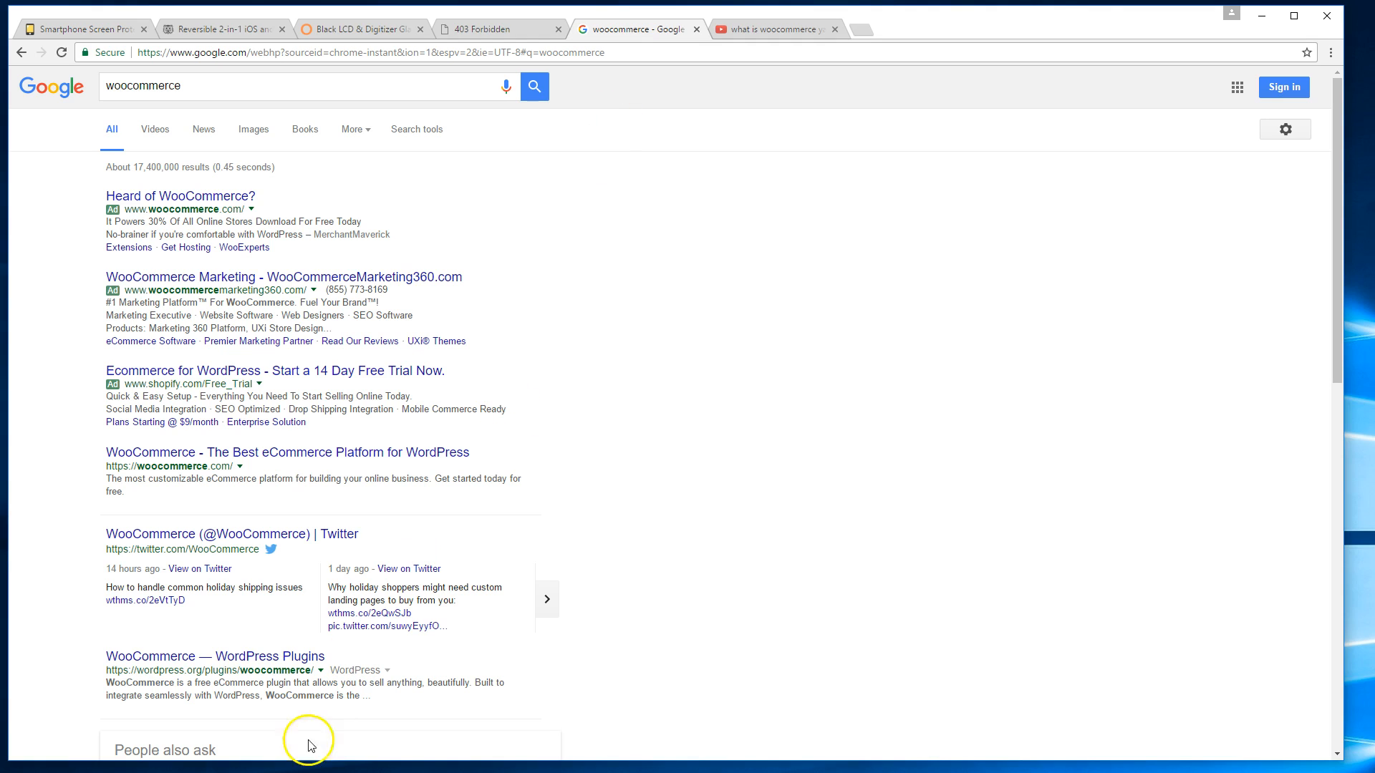
{"action": "key", "text": "ctrl+t"}
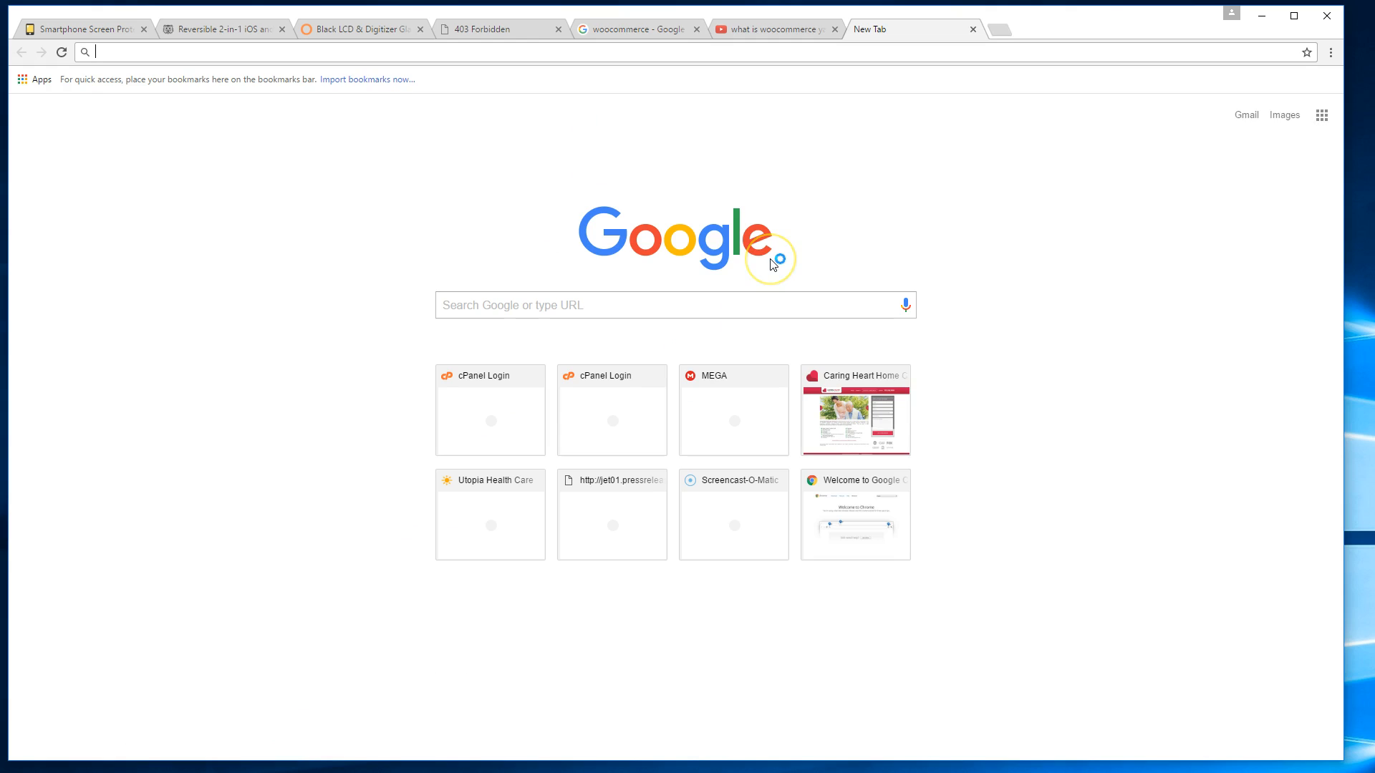
{"action": "type", "text": "wordpress downlo"}
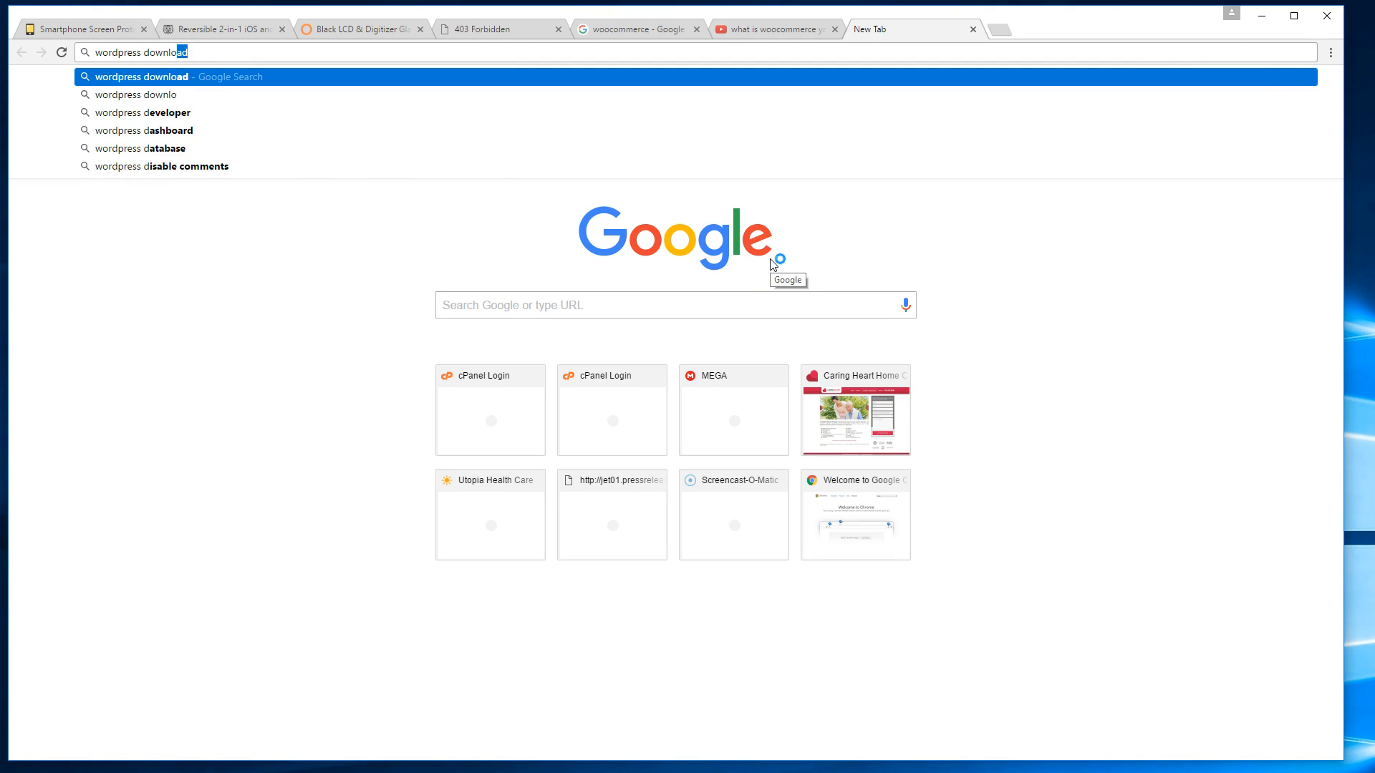
{"action": "key", "text": "Return"}
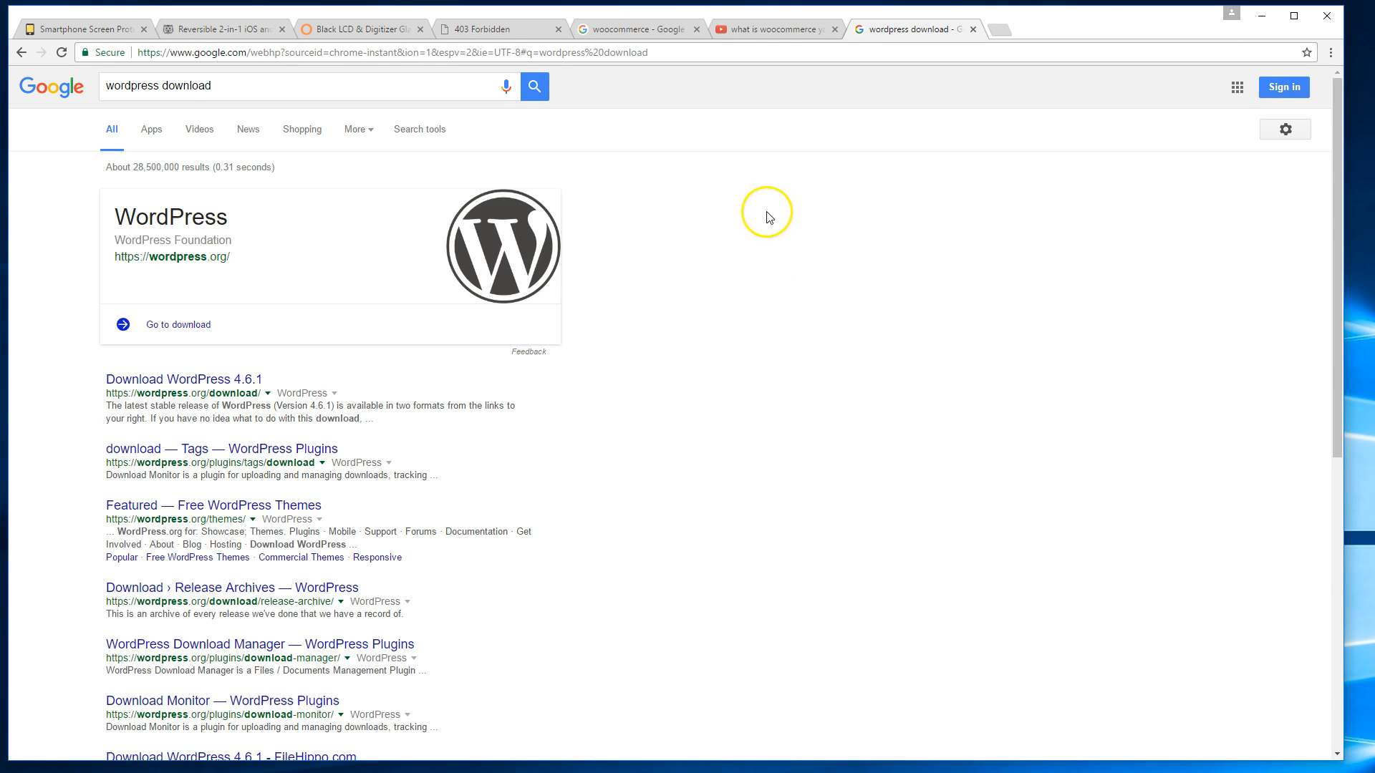
{"action": "scroll", "coordinate": [573, 344], "scroll_direction": "down", "scroll_amount": 2}
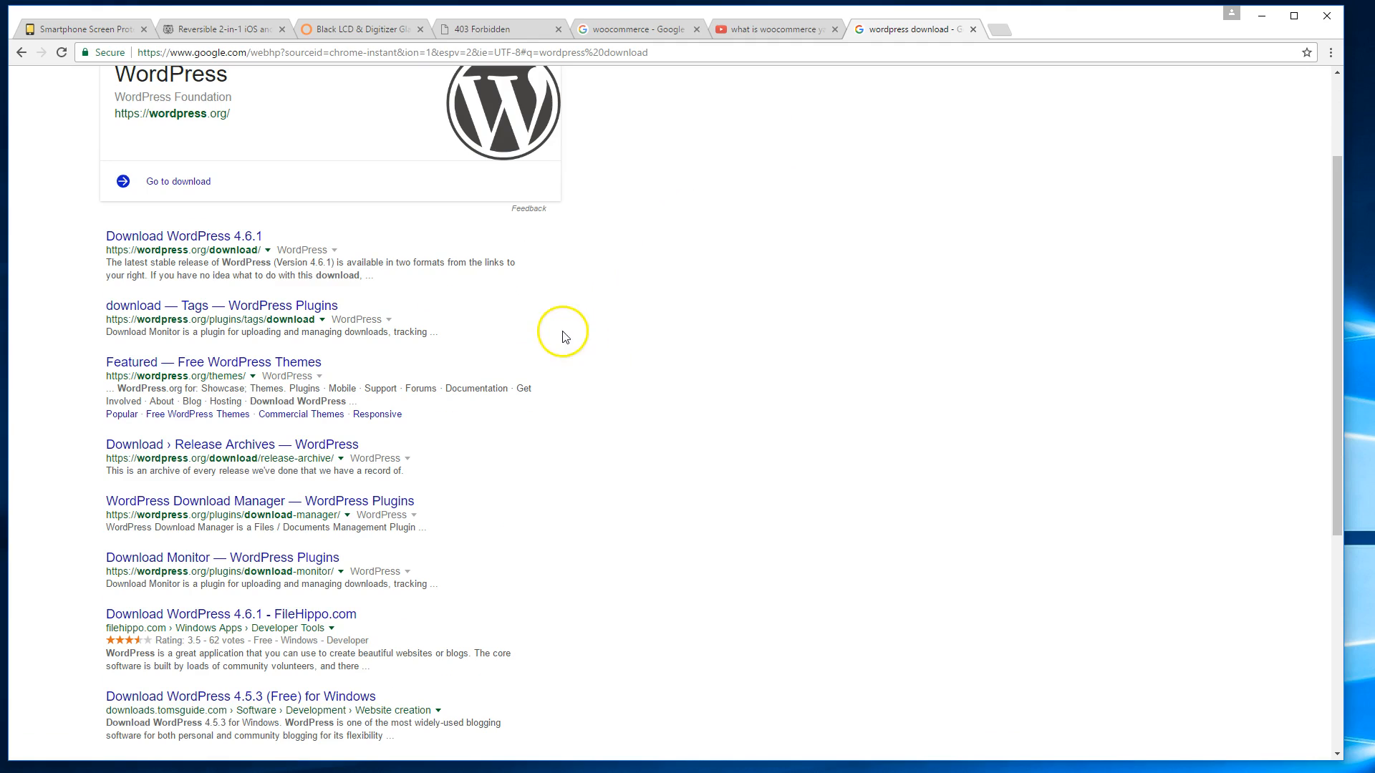
Download the 8.2 MB wordpress-4.6.1.zip from the wordpress.org download page.
{"action": "left_click", "coordinate": [220, 239]}
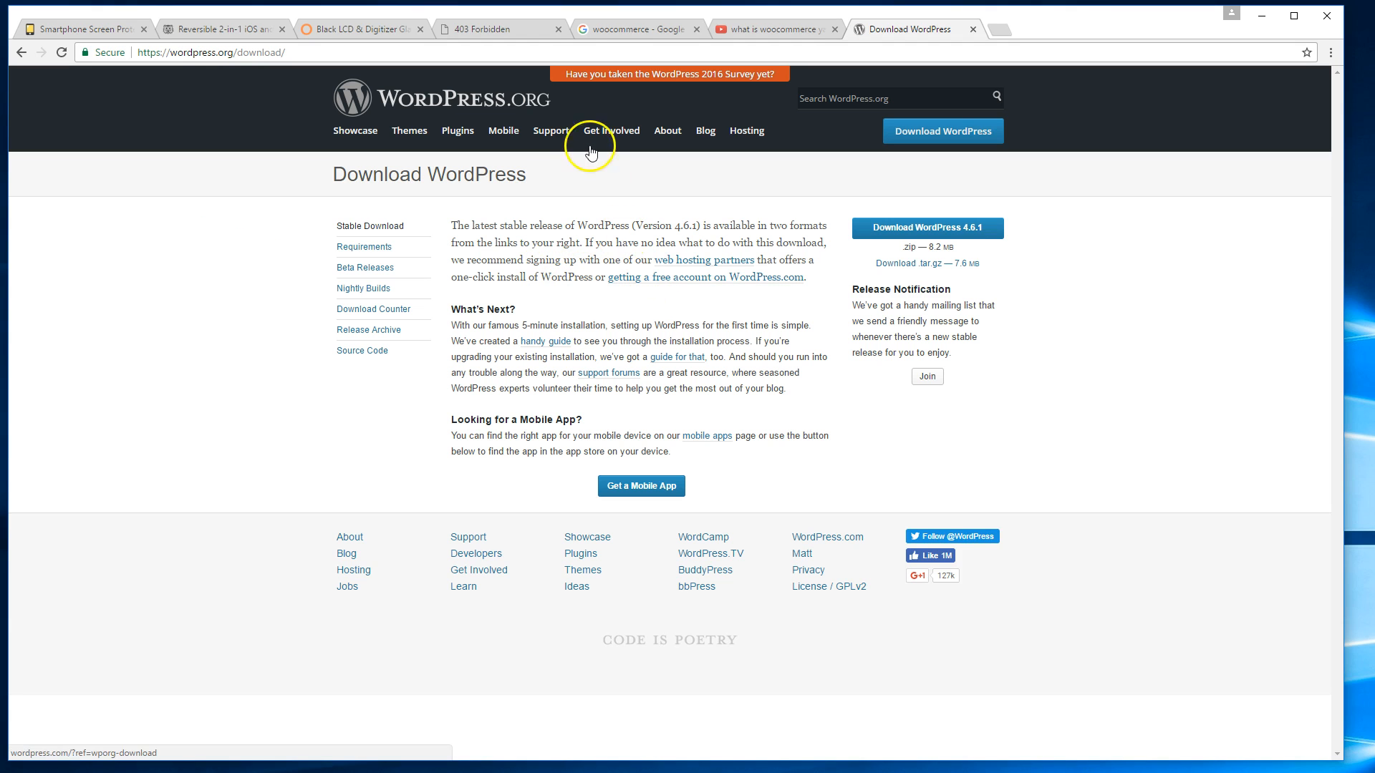
{"action": "left_click", "coordinate": [368, 52]}
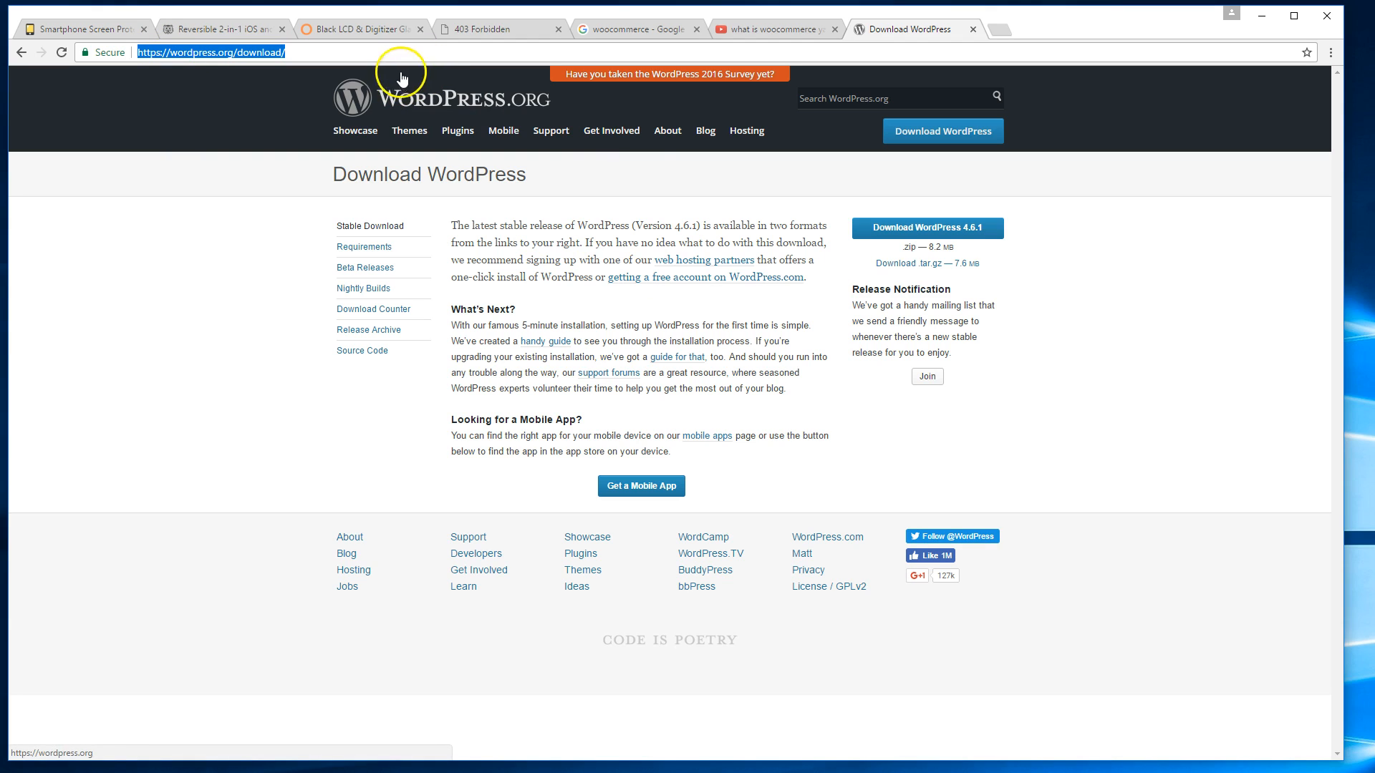
{"action": "left_click", "coordinate": [787, 254]}
{"action": "left_click", "coordinate": [928, 242]}
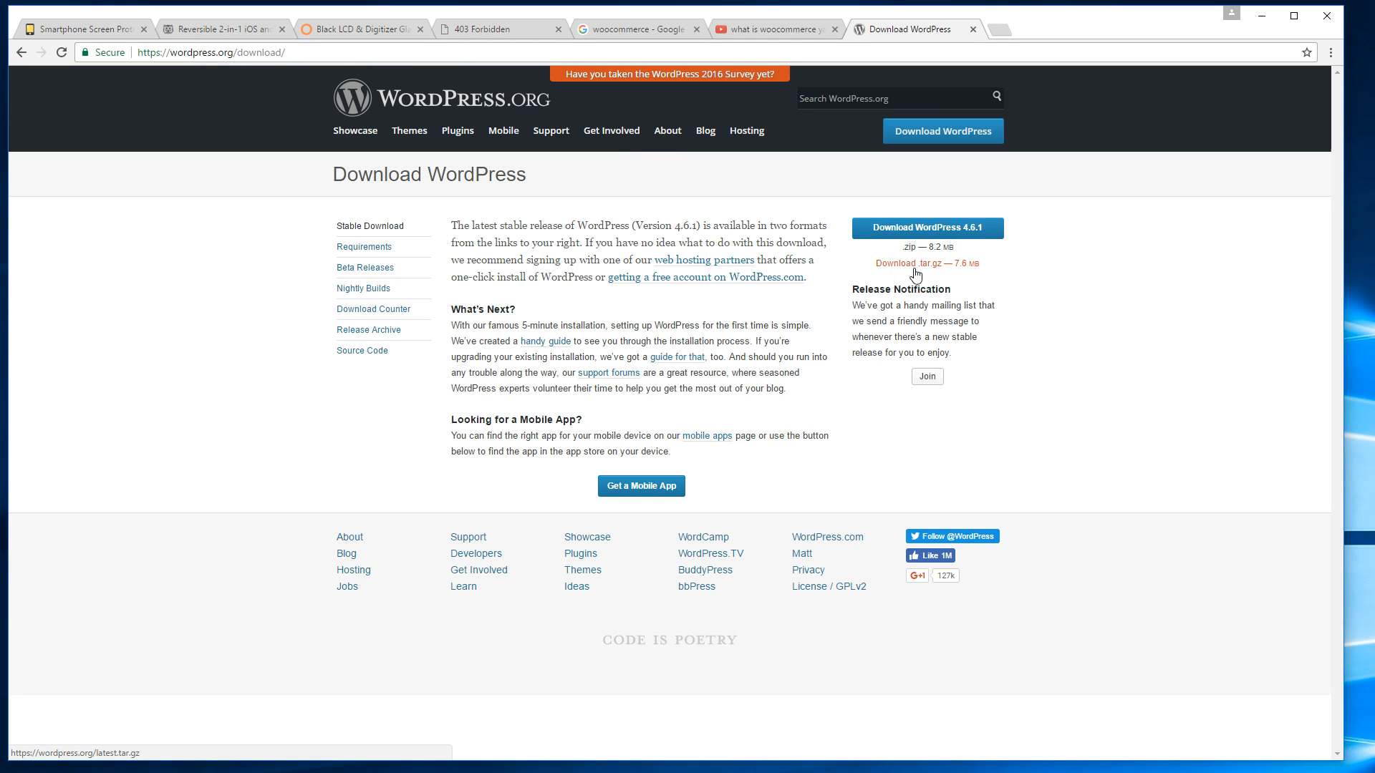
{"action": "left_click", "coordinate": [954, 229]}
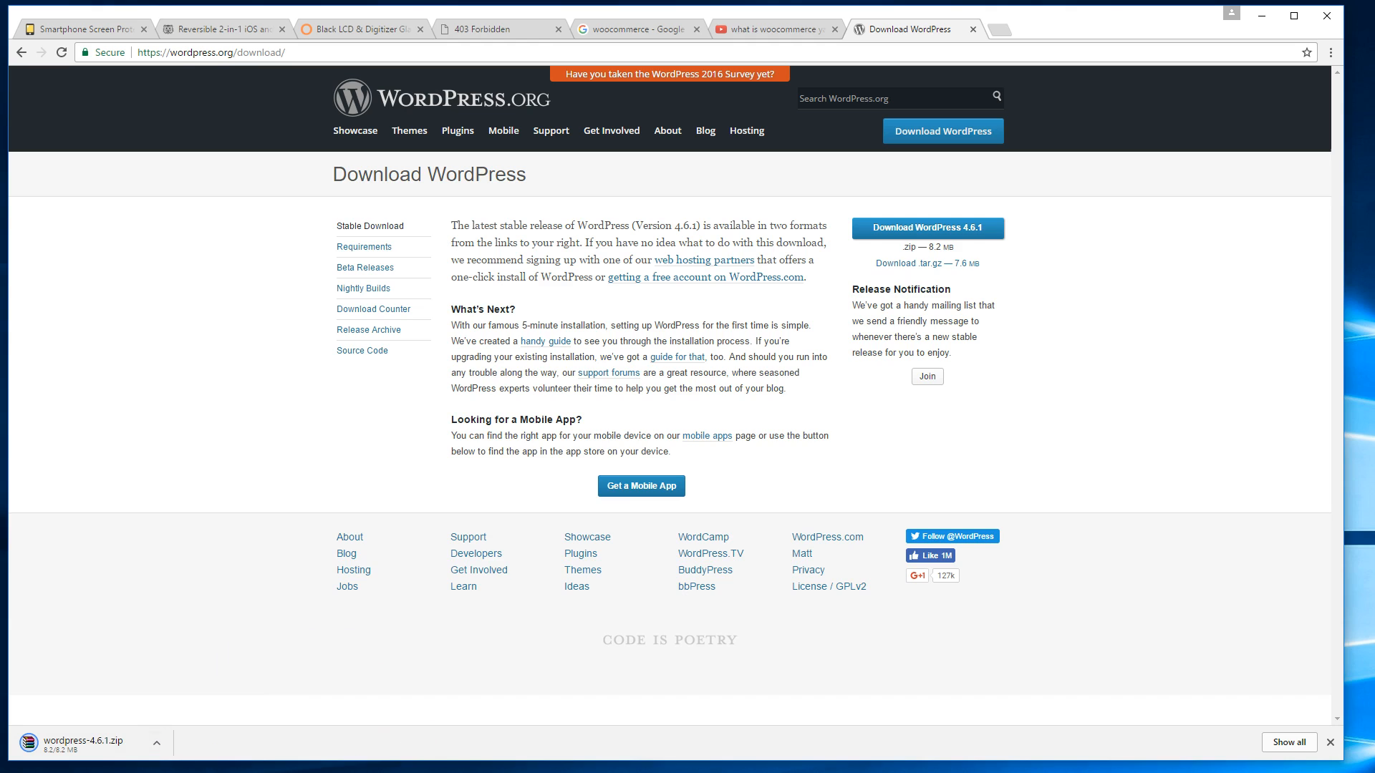
{"action": "key", "text": "alt+Tab"}
Reposition the WinSCP session window and make it shorter.
{"action": "mouse_move", "coordinate": [607, 179]}
{"action": "left_mouse_down"}
{"action": "mouse_move", "coordinate": [614, 208]}
{"action": "mouse_move", "coordinate": [585, 167]}
{"action": "left_mouse_up"}
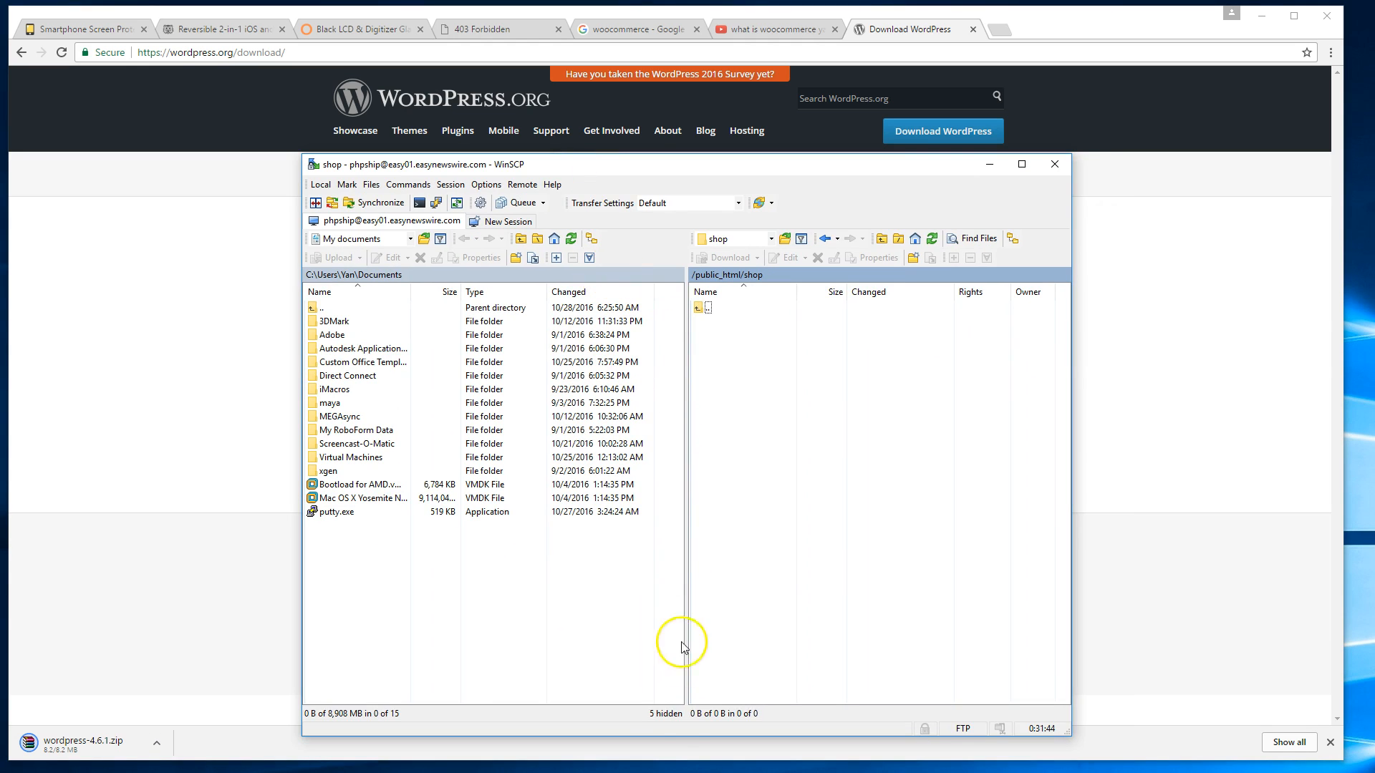
{"action": "left_click_drag", "start_coordinate": [681, 737], "coordinate": [681, 679]}
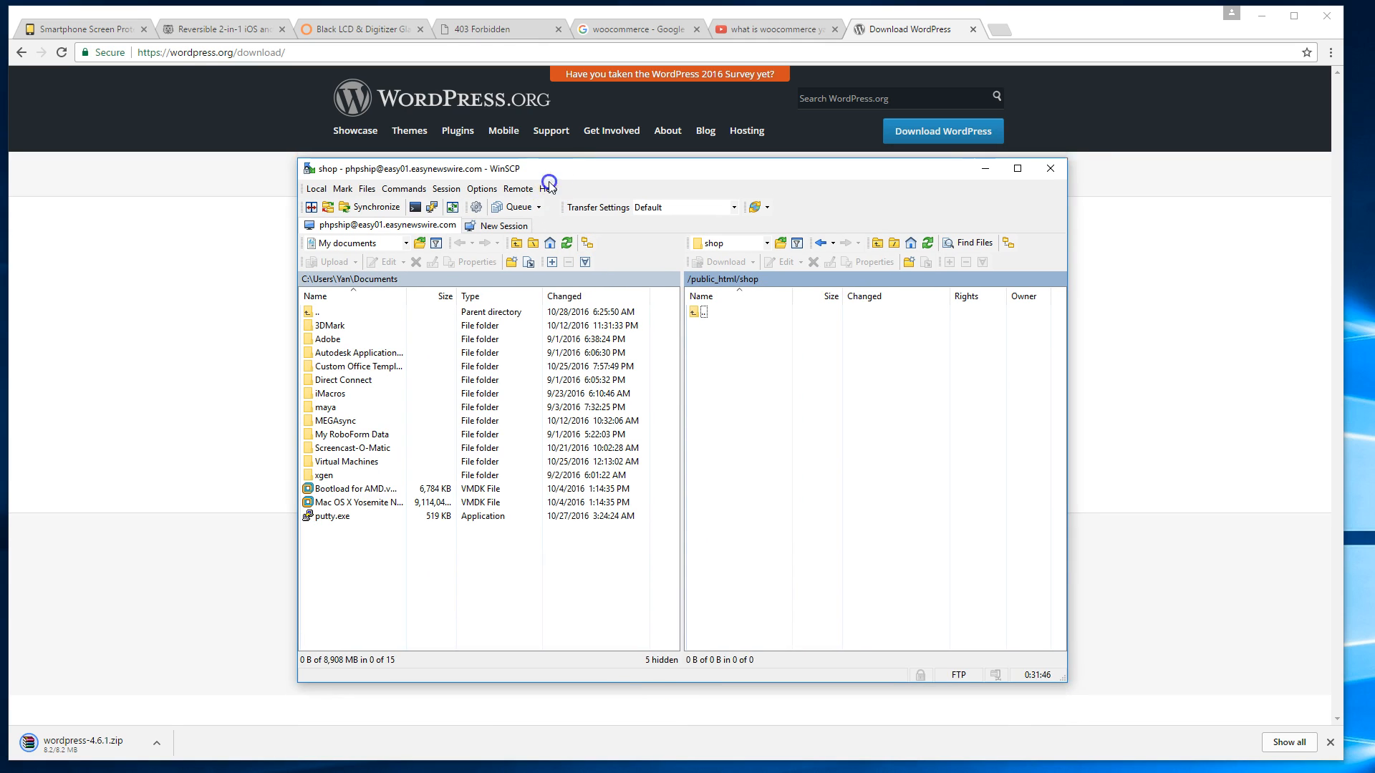
{"action": "left_click_drag", "start_coordinate": [555, 178], "coordinate": [500, 208]}
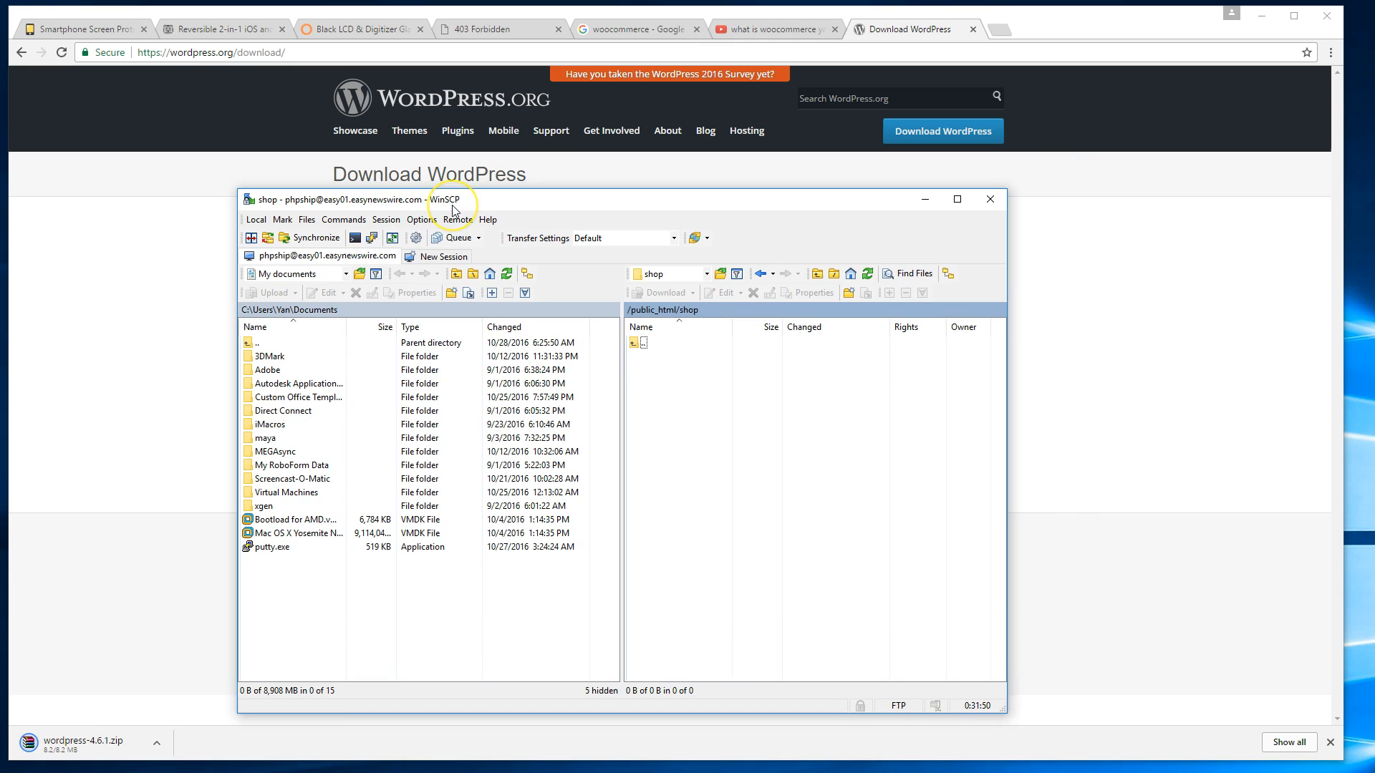
{"action": "left_click", "coordinate": [1142, 227]}
Search Google for 'filezilla' in a new tab.
{"action": "key", "text": "ctrl+t"}
{"action": "type", "text": "filezilla"}
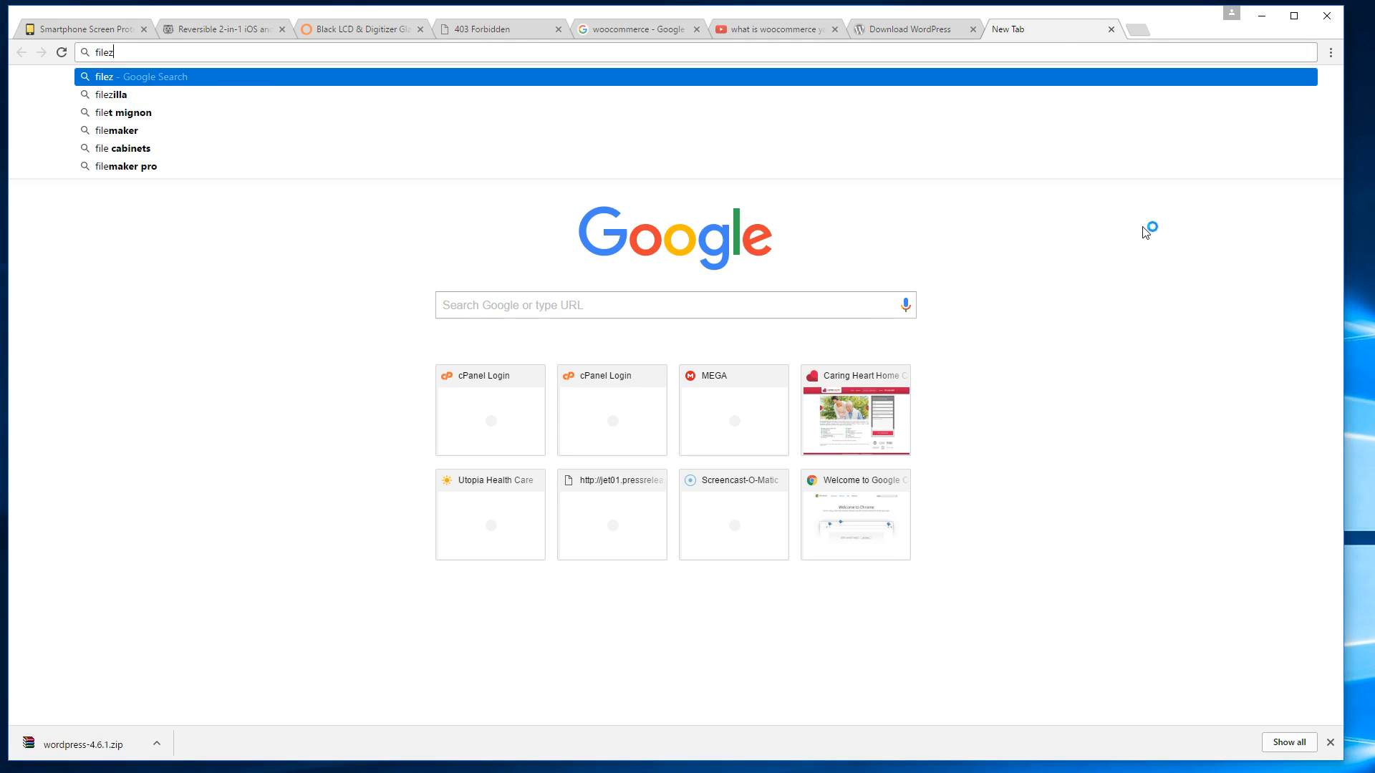
{"action": "key", "text": "Return"}
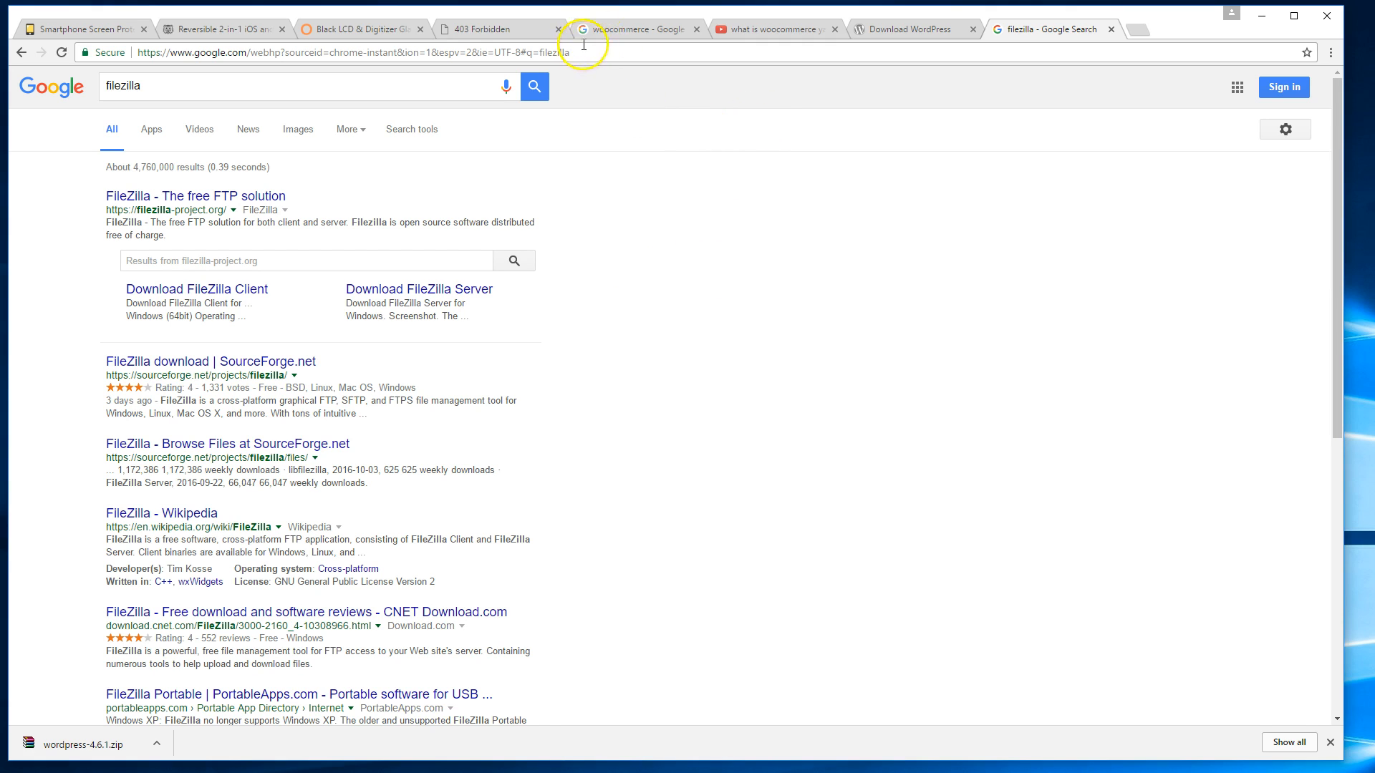
Show the downloaded wordpress-4.6.1.zip in its Downloads folder.
{"action": "left_click", "coordinate": [928, 29]}
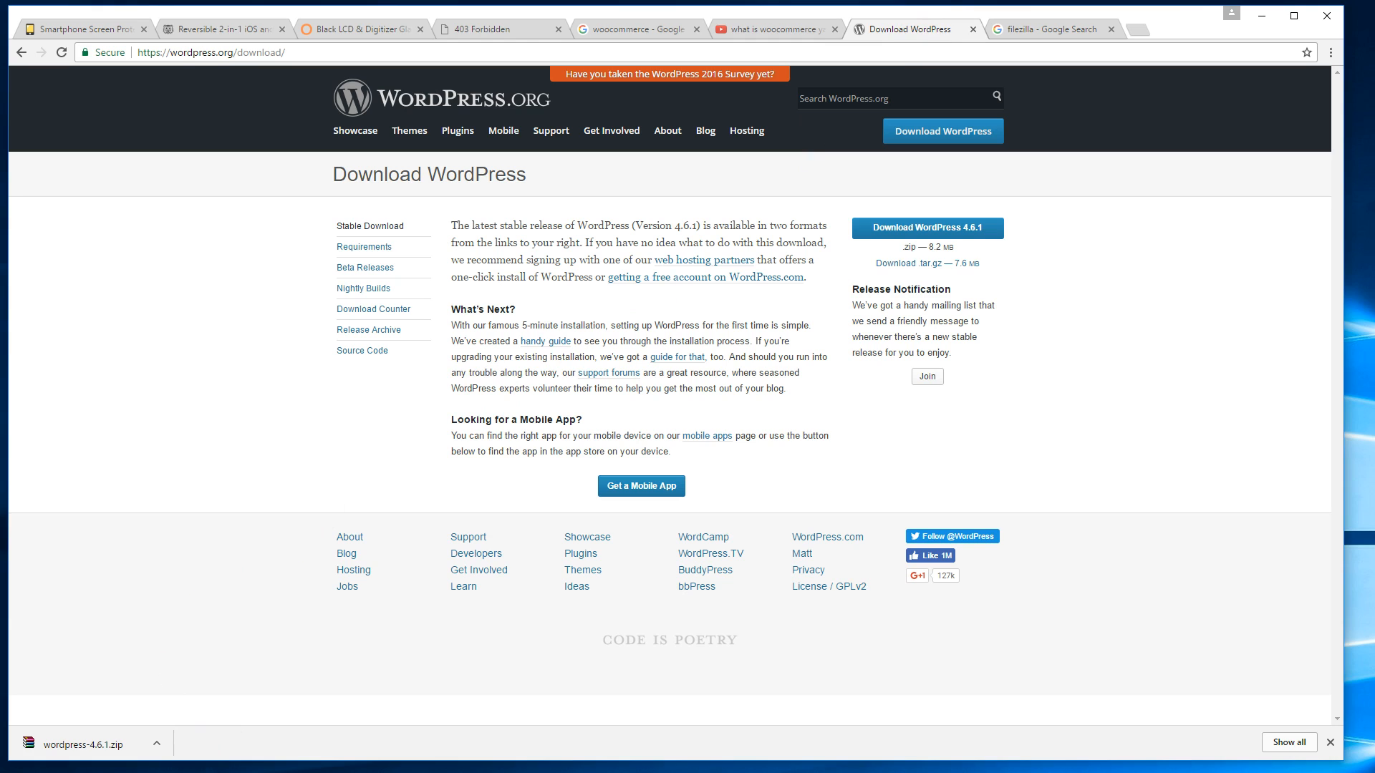
{"action": "key", "text": "alt+Tab"}
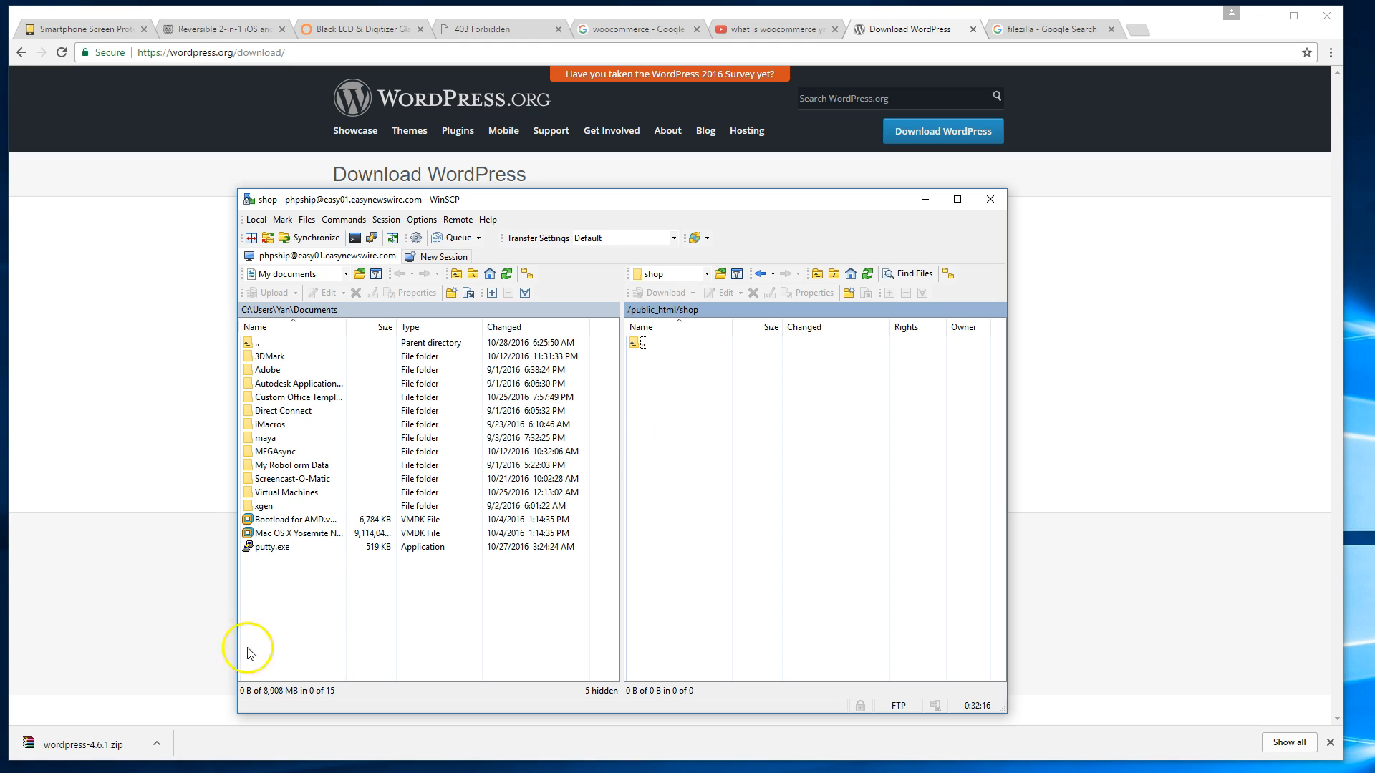
{"action": "left_click", "coordinate": [156, 743]}
{"action": "left_click", "coordinate": [197, 772]}
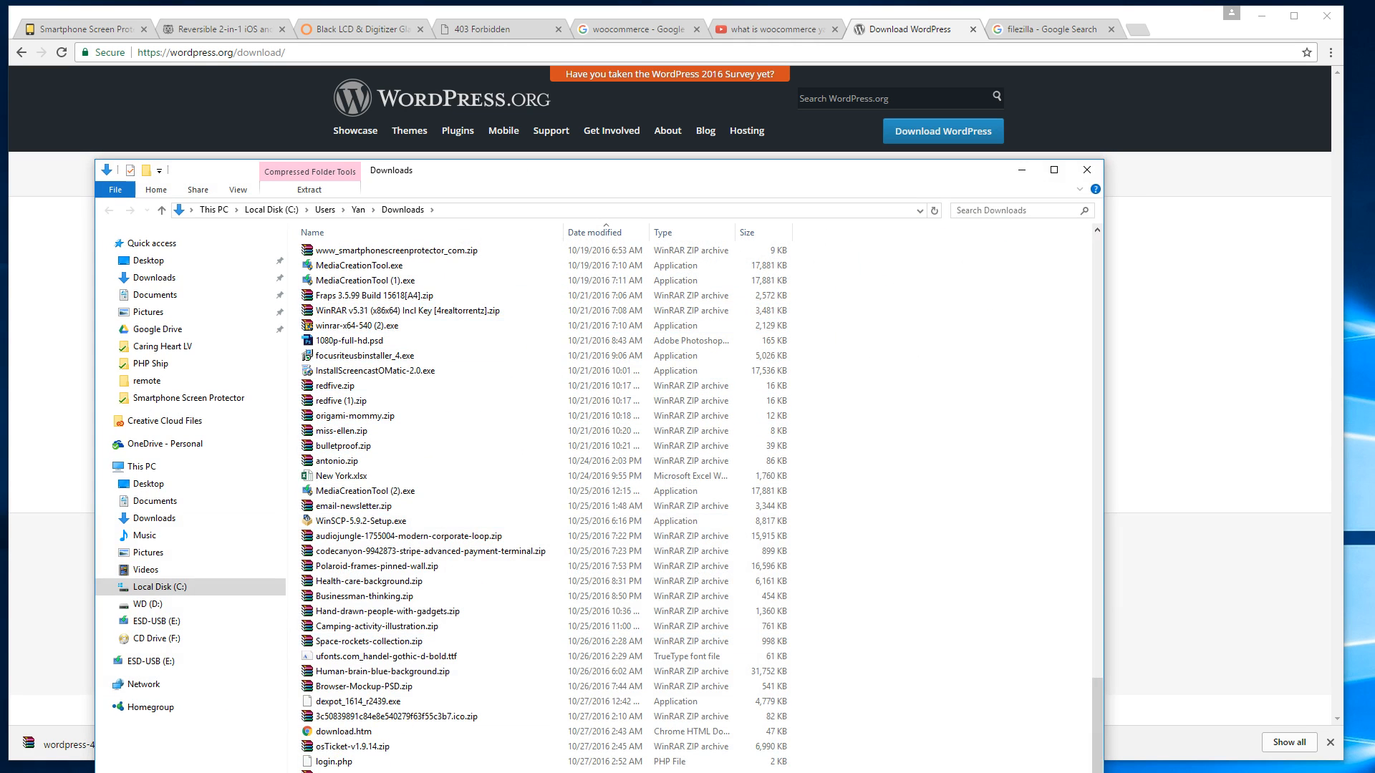
Extract all files from the zip's wordpress folder into Downloads with WinRAR, then close it.
{"action": "left_click_drag", "start_coordinate": [492, 176], "coordinate": [499, 416]}
{"action": "scroll", "coordinate": [399, 700], "scroll_direction": "down", "scroll_amount": 20}
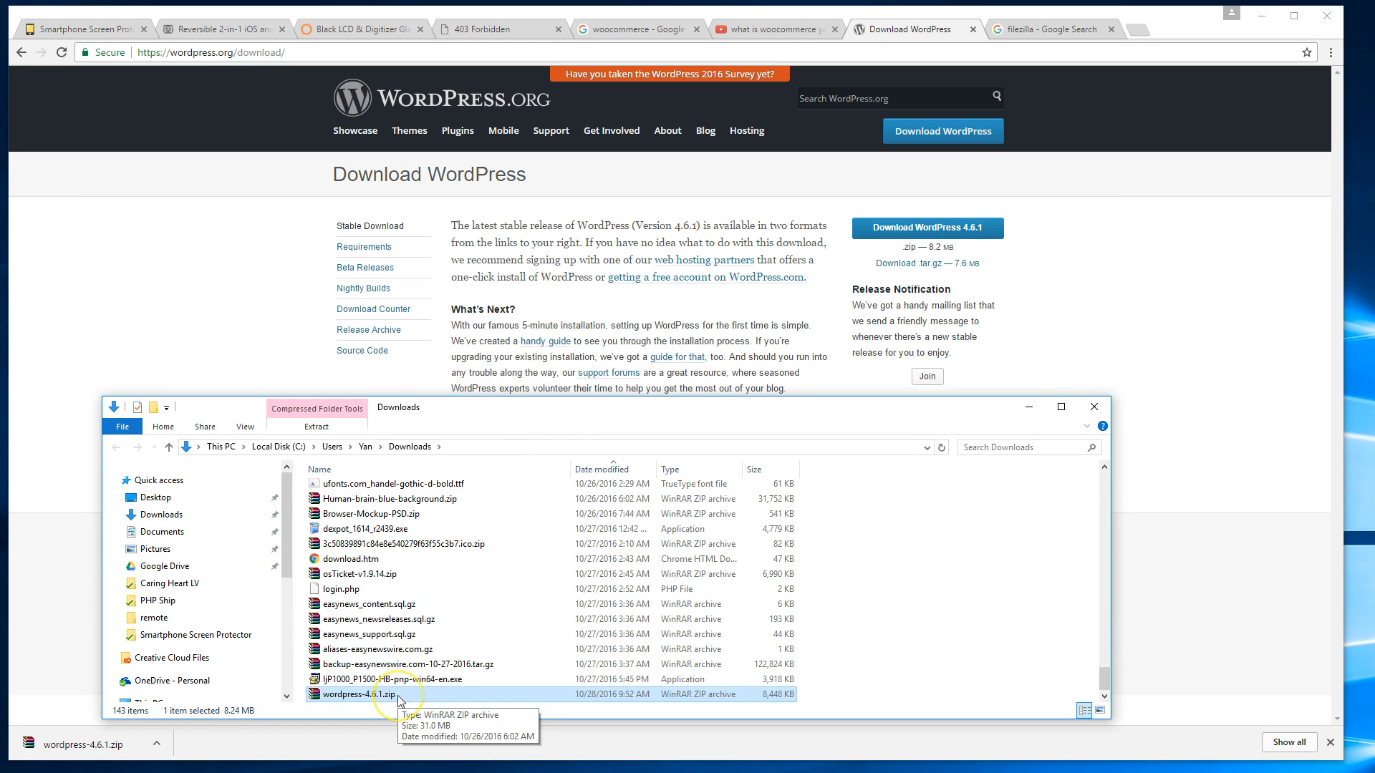
{"action": "double_click", "coordinate": [399, 696]}
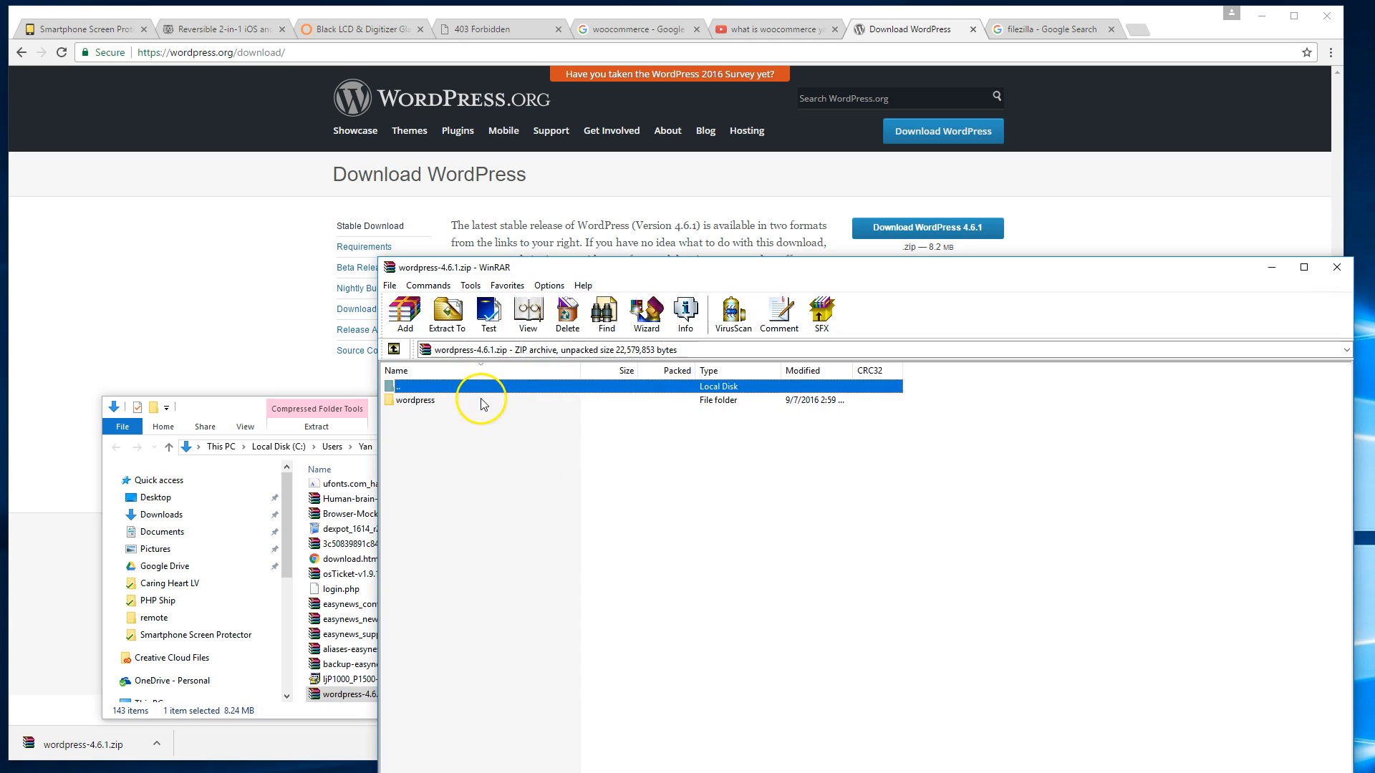
{"action": "double_click", "coordinate": [477, 401]}
{"action": "left_click_drag", "start_coordinate": [474, 687], "coordinate": [454, 402]}
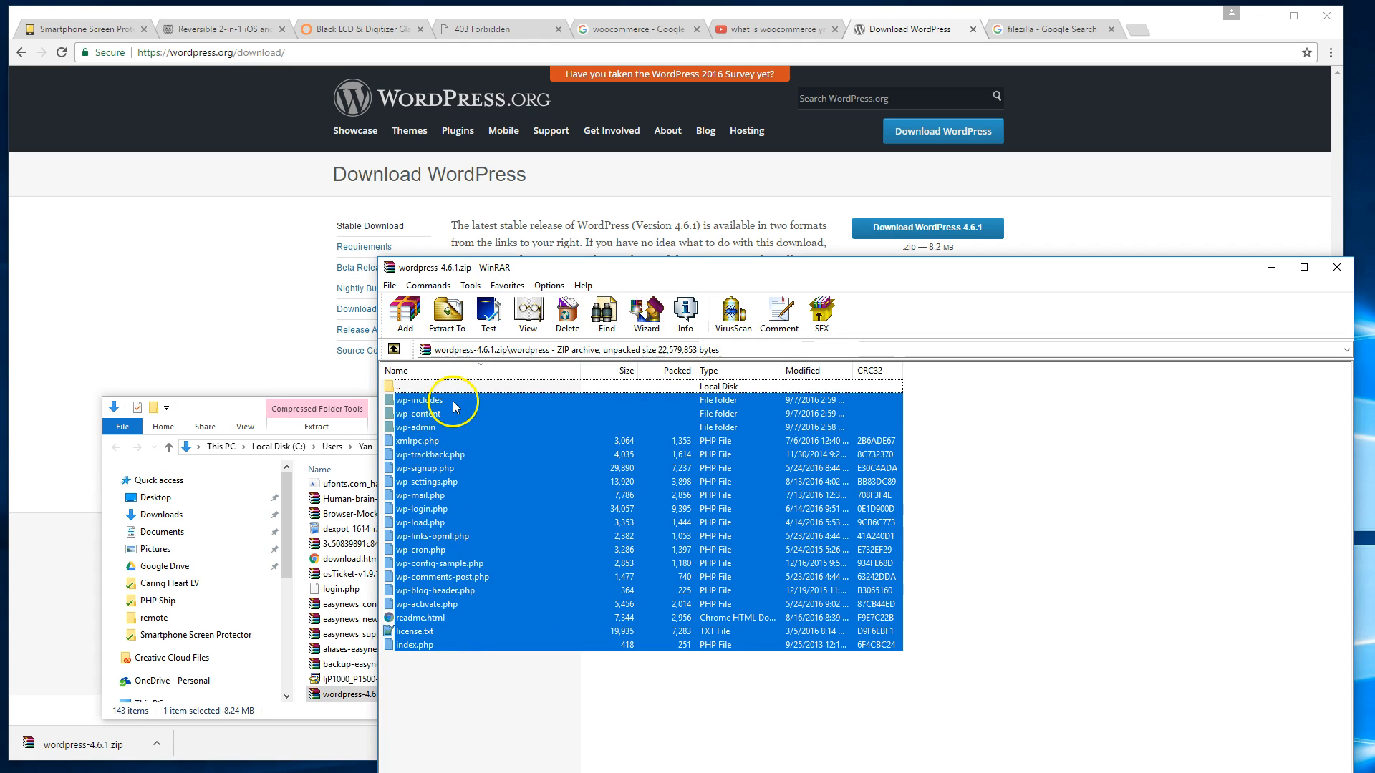
{"action": "left_click", "coordinate": [448, 315]}
{"action": "left_click", "coordinate": [908, 690]}
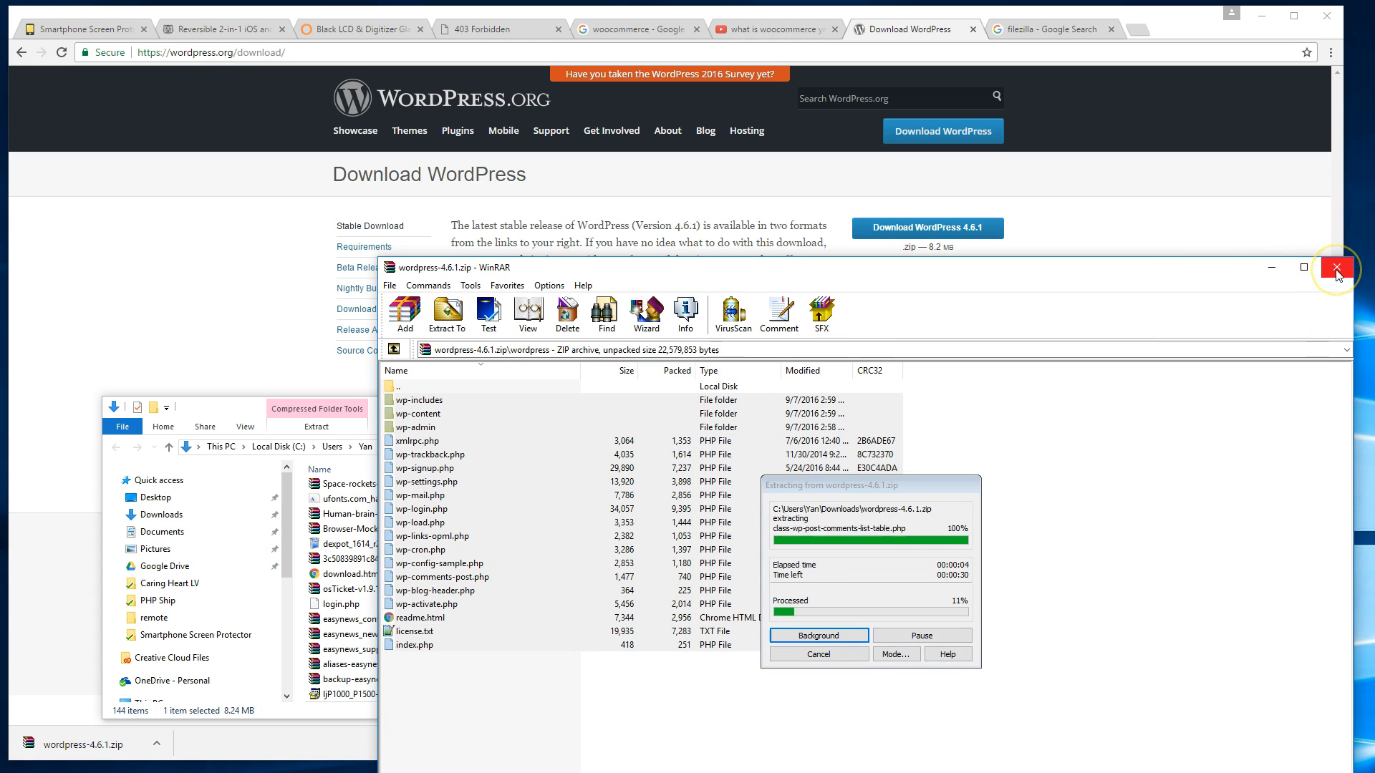
{"action": "left_click", "coordinate": [1191, 271]}
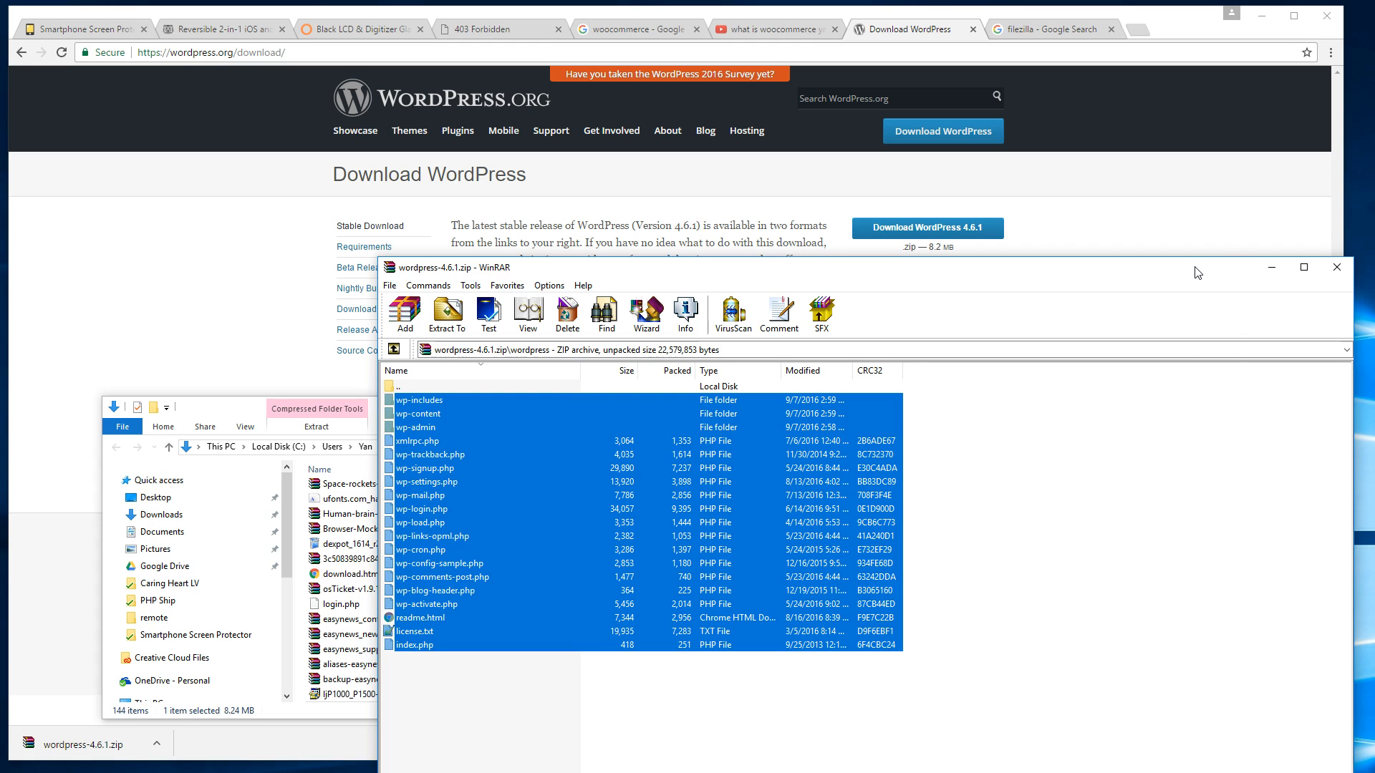
{"action": "key", "text": "Escape"}
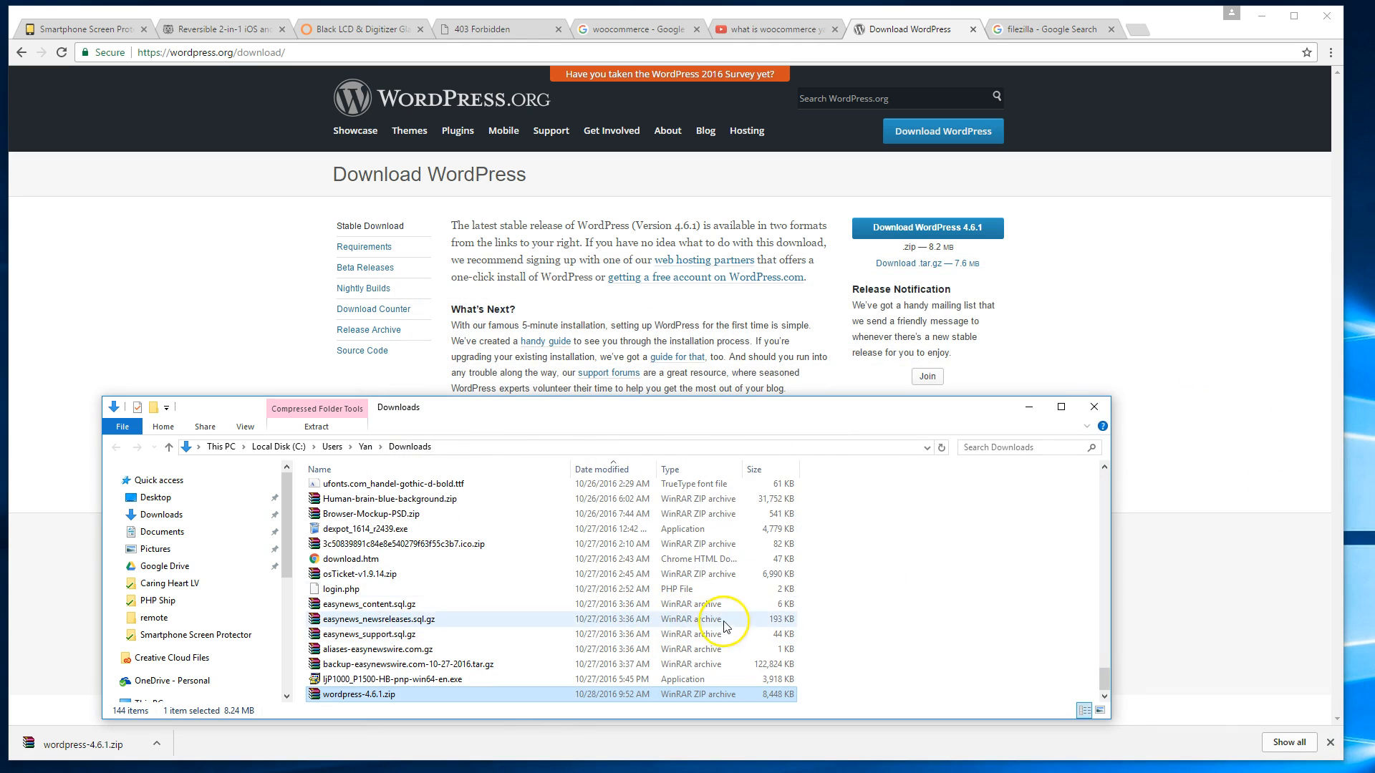
Open the Downloads\wordpress-4.6.1 folder and enlarge the window to show all files.
{"action": "left_click", "coordinate": [689, 450]}
{"action": "type", "text": "\\word"}
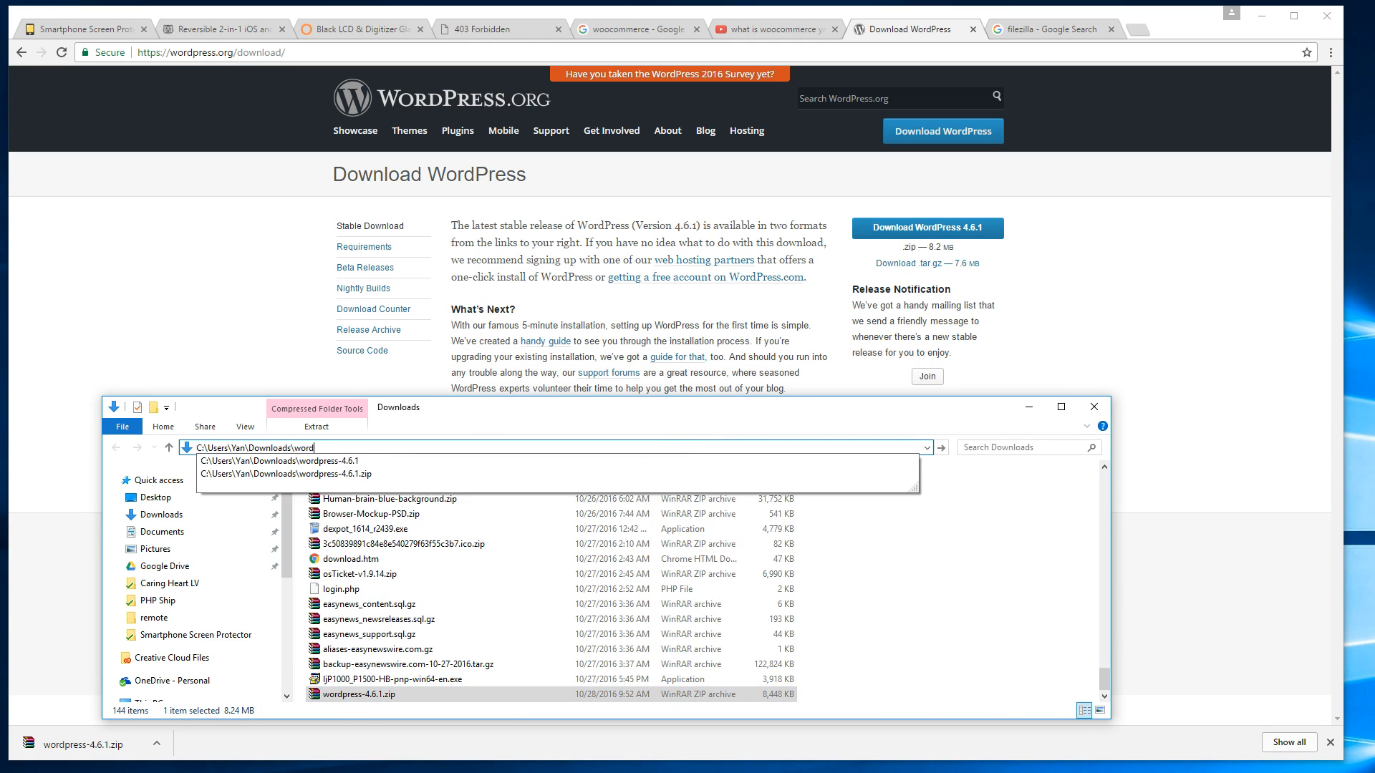
{"action": "key", "text": "Down"}
{"action": "key", "text": "Return"}
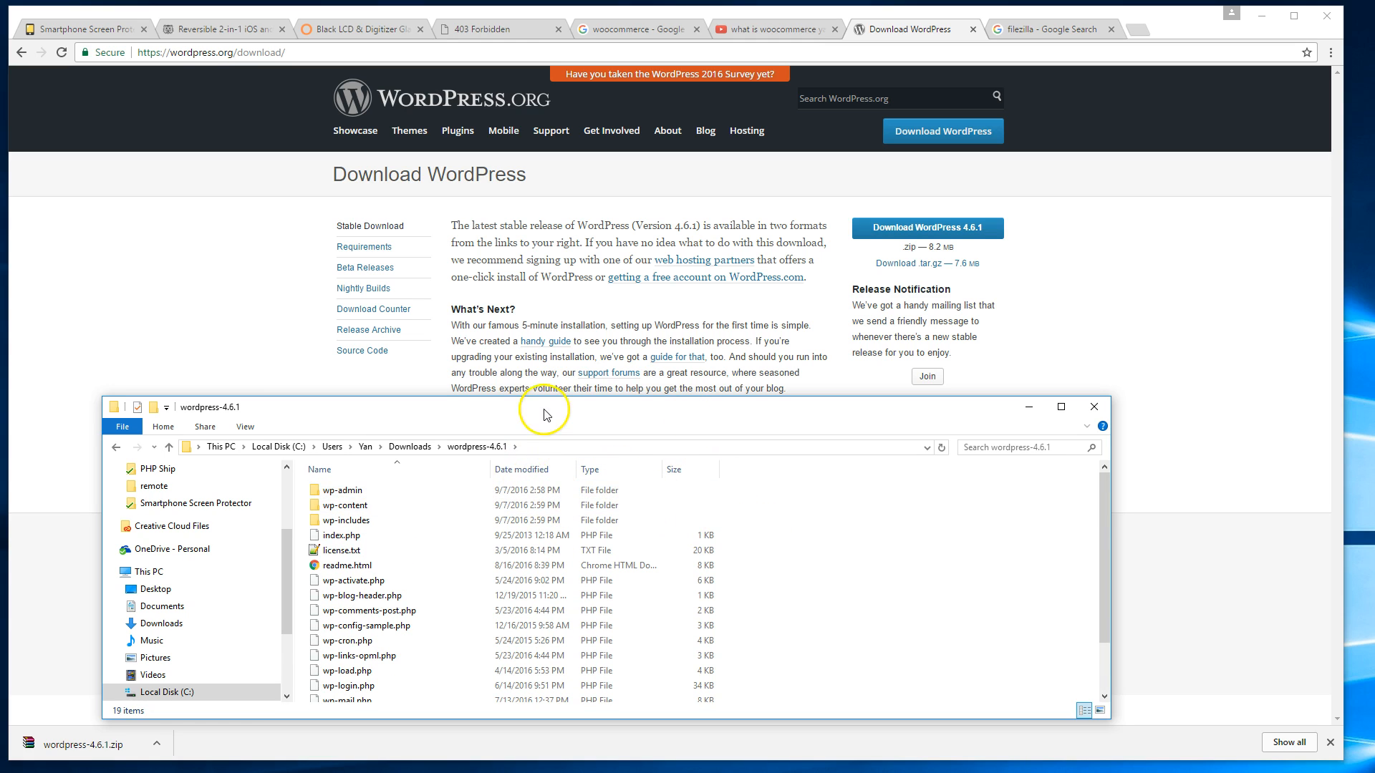
{"action": "left_click_drag", "start_coordinate": [547, 400], "coordinate": [565, 179]}
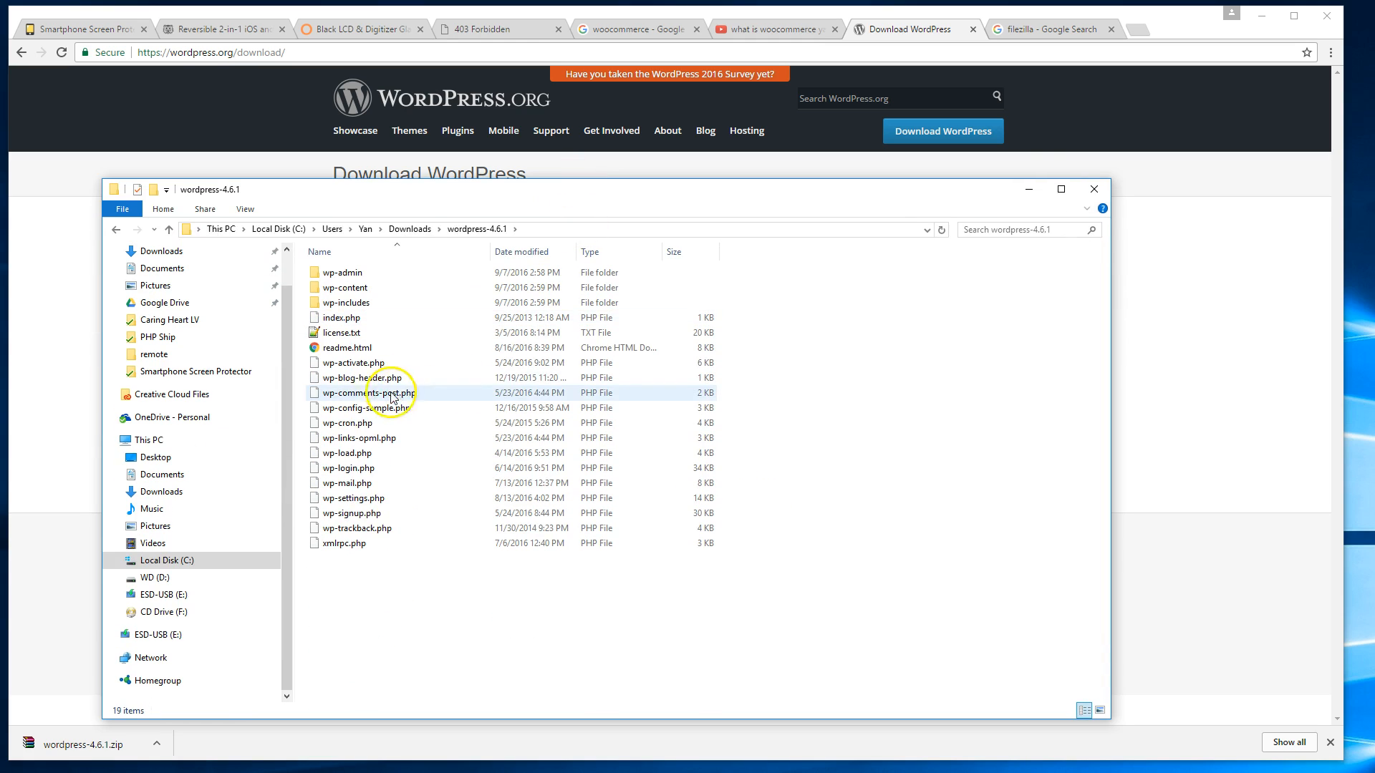
Delete license.txt and readme.html, then select the 17 remaining items for archiving.
{"action": "left_click", "coordinate": [364, 348]}
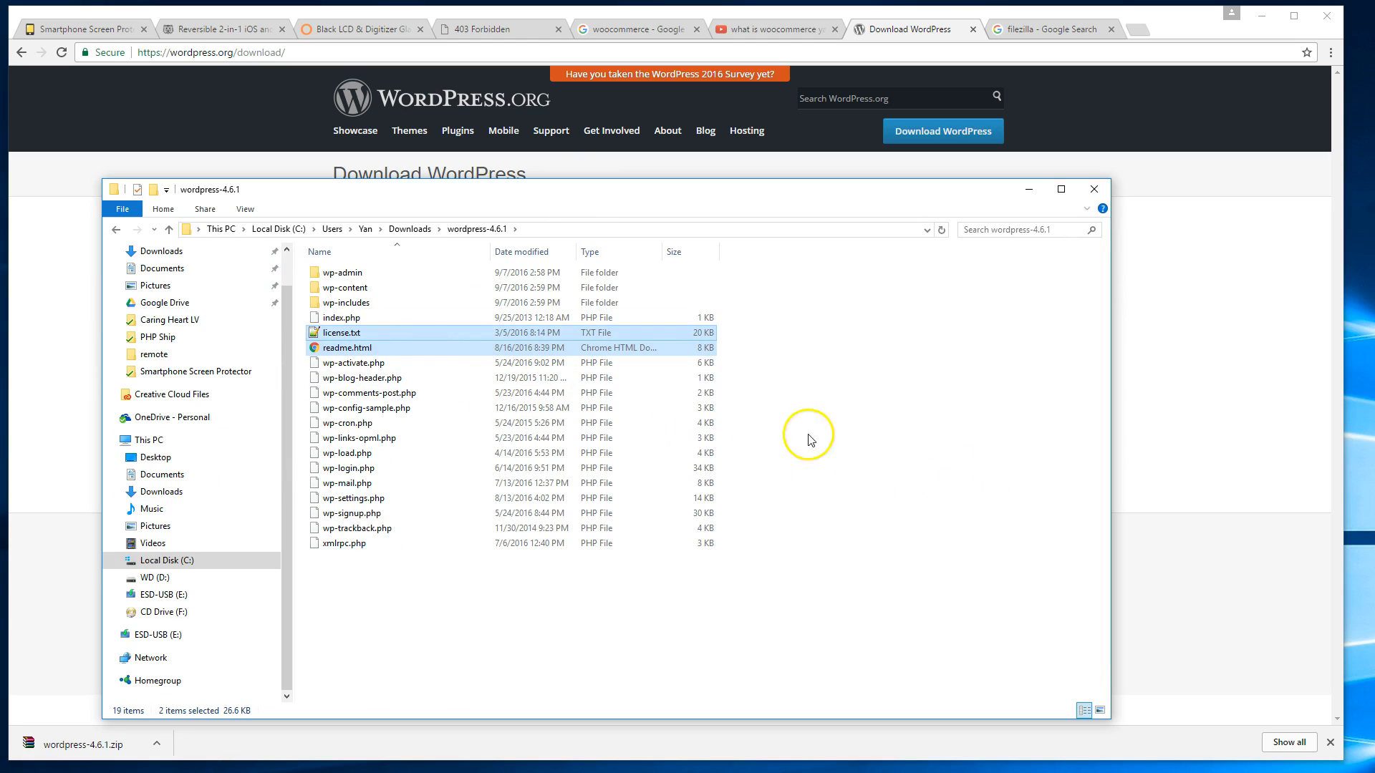
{"action": "left_click", "coordinate": [398, 335], "text": "ctrl"}
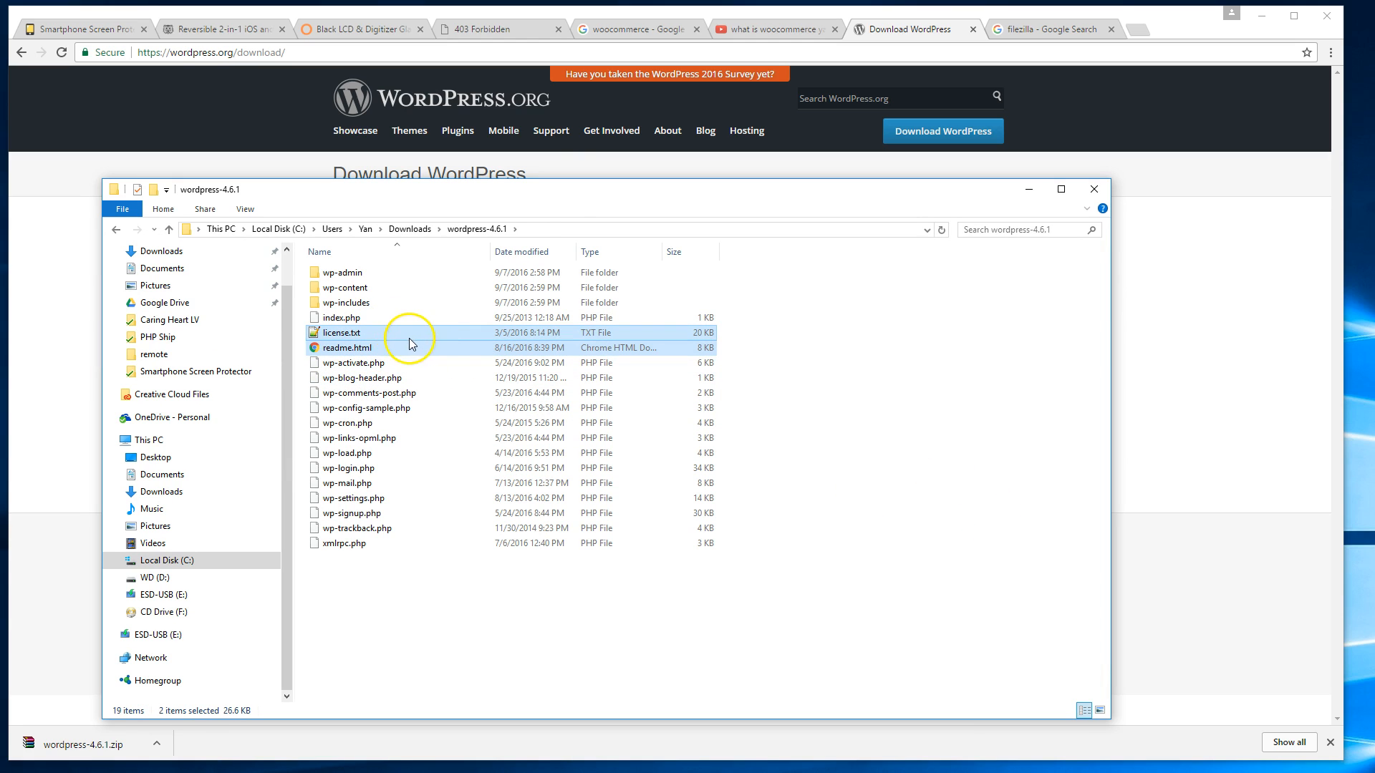
{"action": "key", "text": "Delete"}
{"action": "left_click_drag", "start_coordinate": [578, 605], "coordinate": [384, 288]}
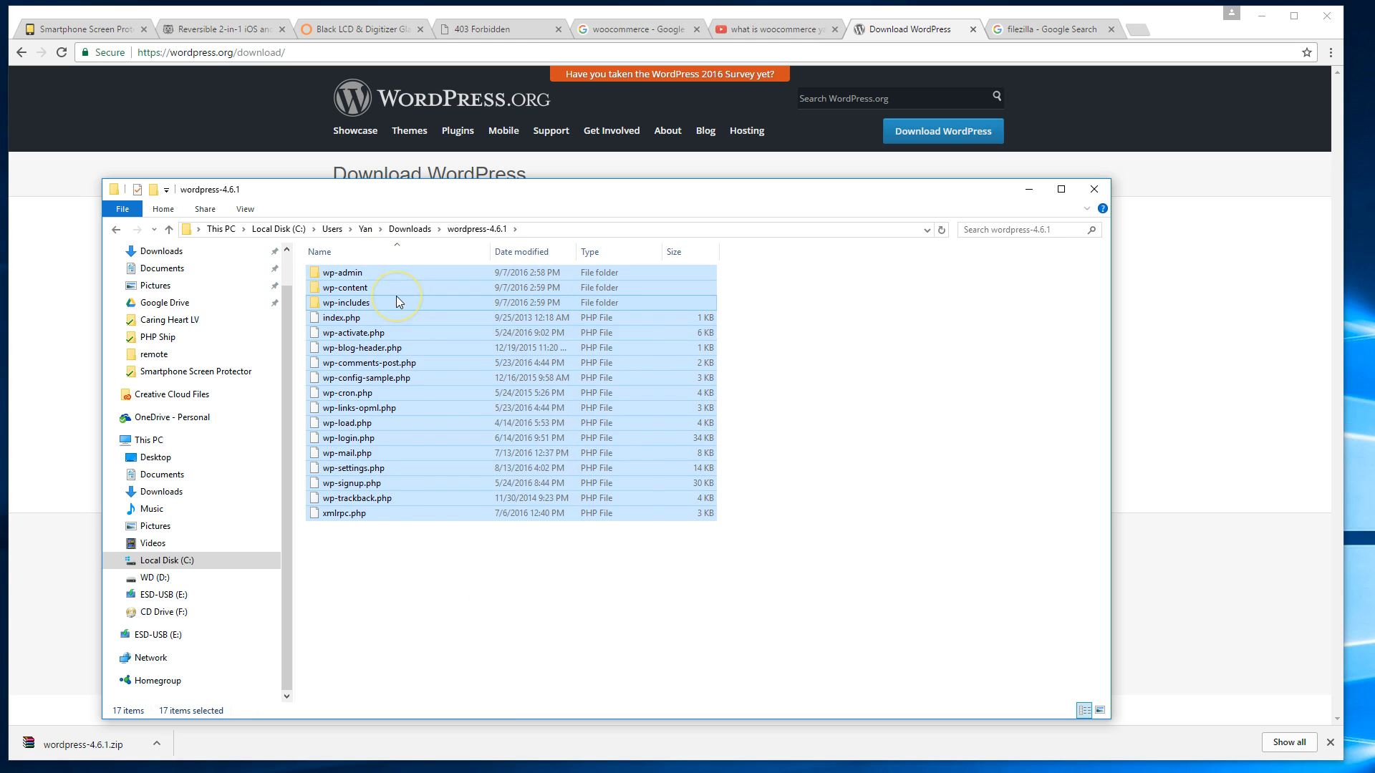
{"action": "right_click", "coordinate": [398, 297]}
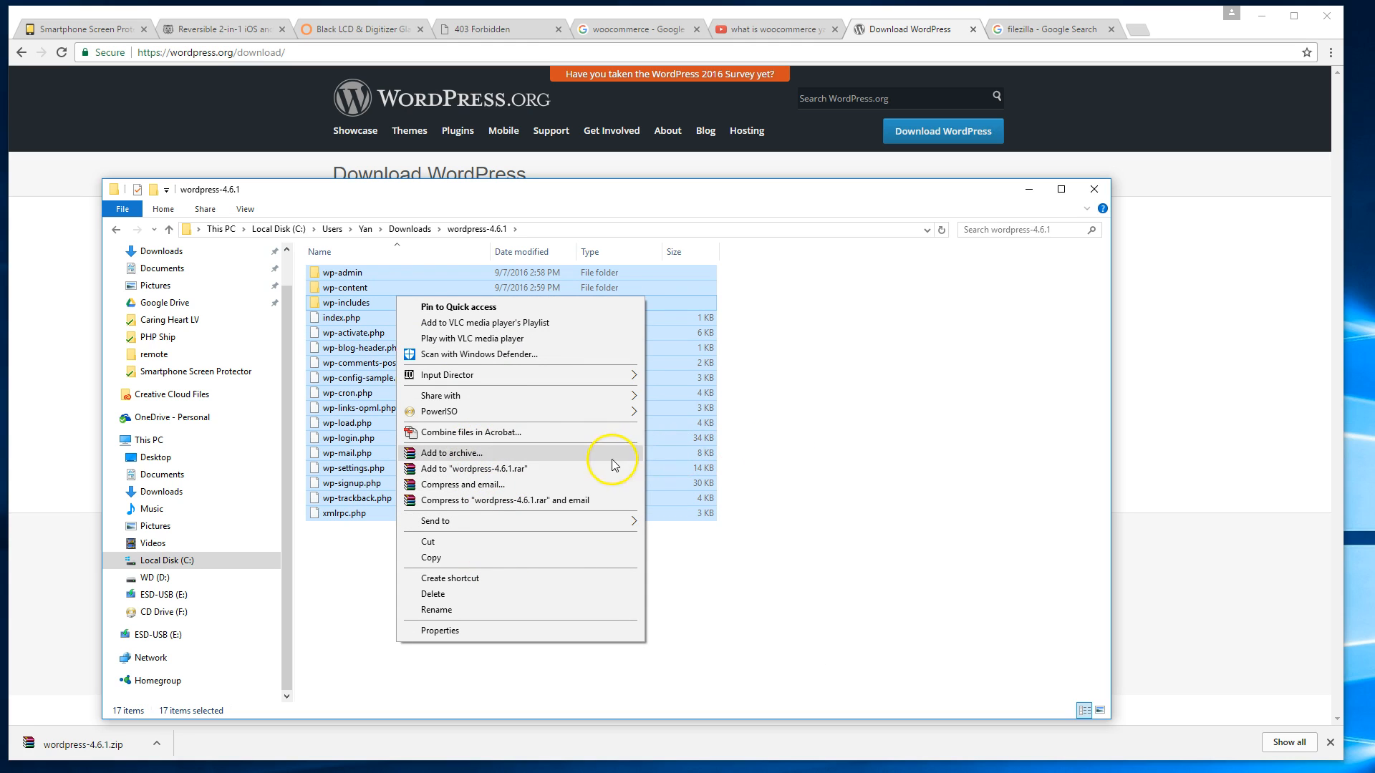
{"action": "left_click", "coordinate": [836, 115]}
Open the RARLAB WinRAR 5.40 downloads page via a 'winrar' search, then reopen wordpress-4.6.1.zip.
{"action": "key", "text": "ctrl+t"}
{"action": "type", "text": "winrar"}
{"action": "key", "text": "Return"}
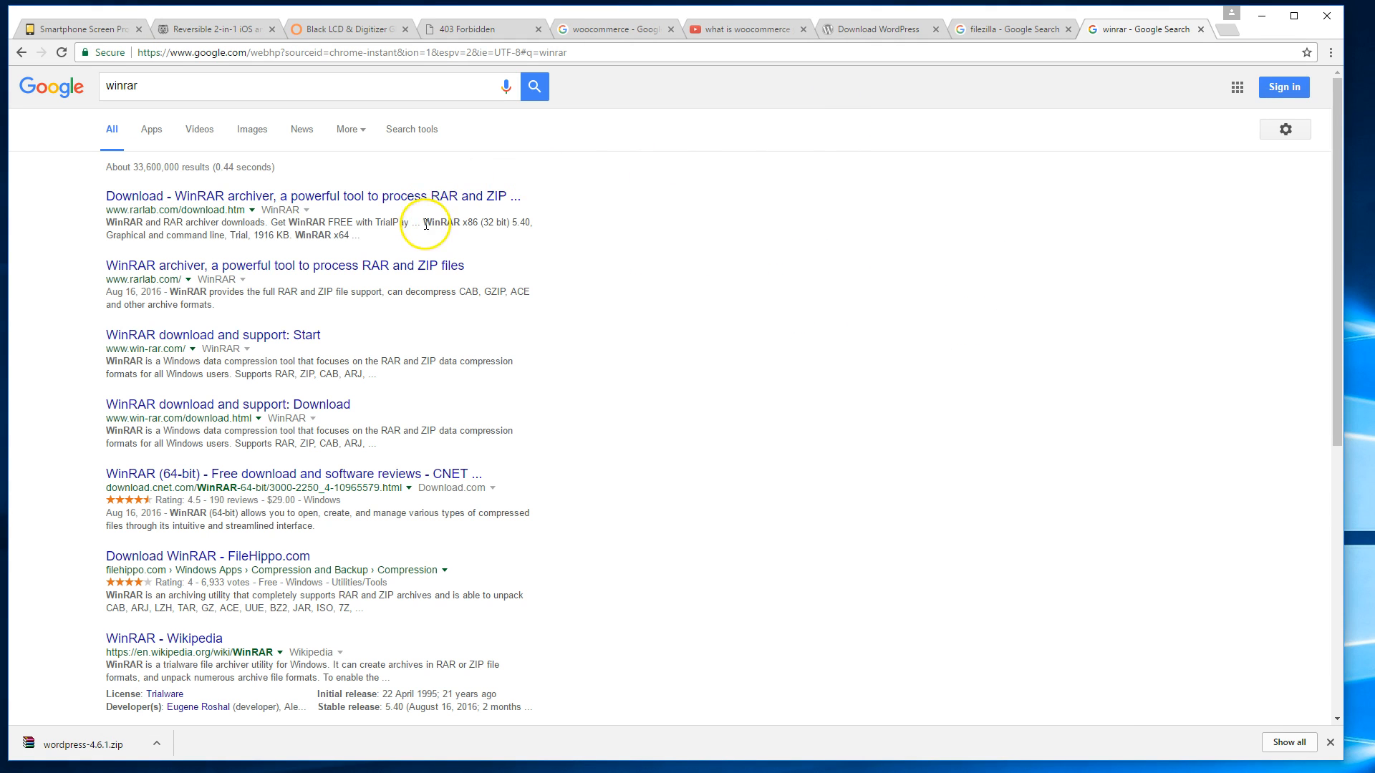
{"action": "left_click", "coordinate": [409, 202]}
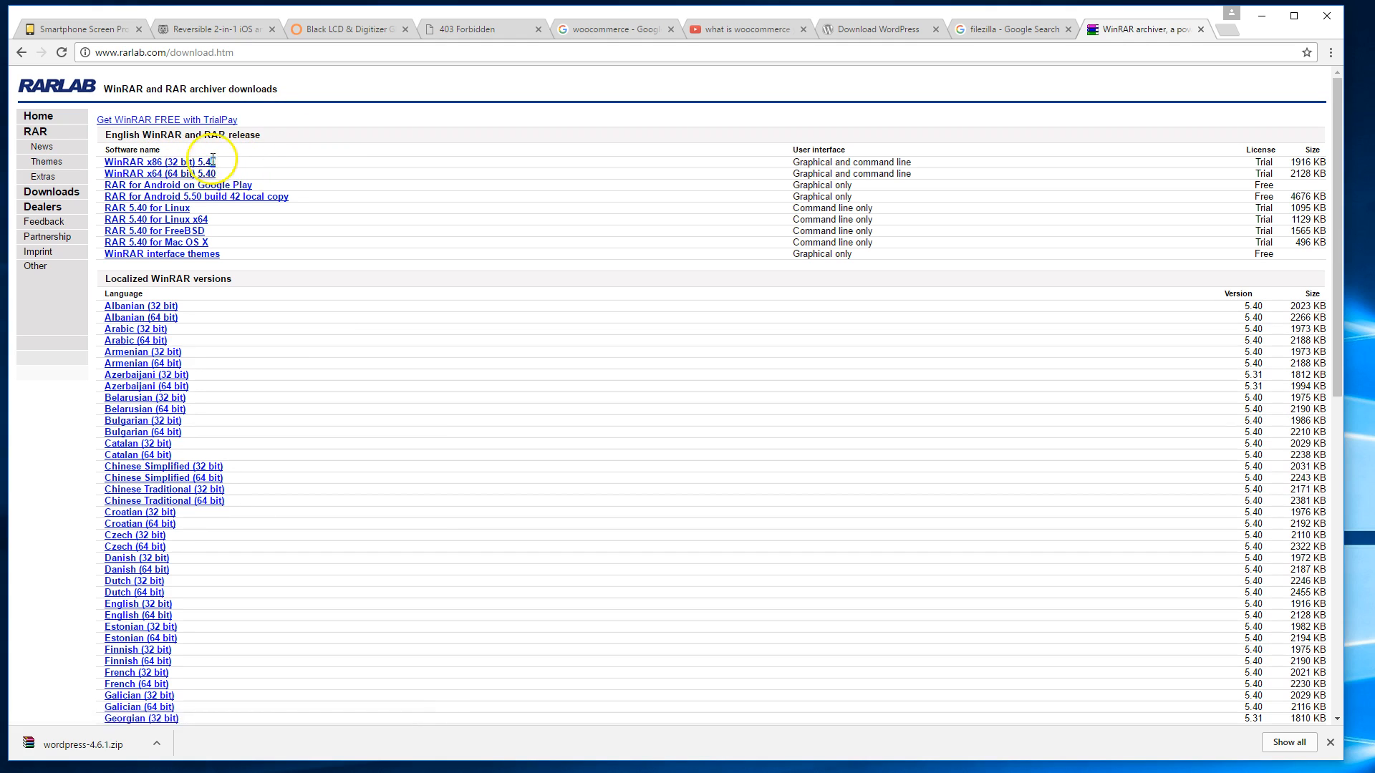
{"action": "left_click_drag", "start_coordinate": [216, 174], "coordinate": [166, 173]}
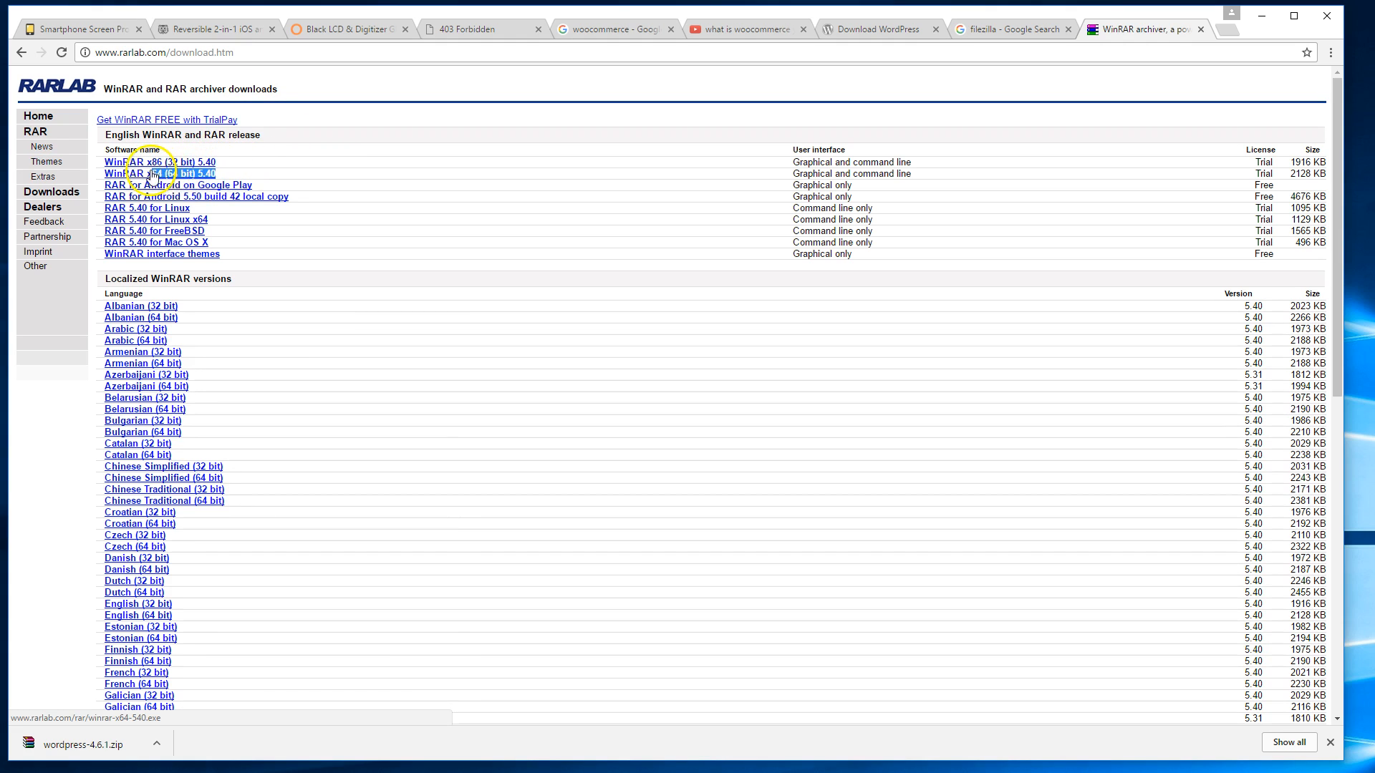
{"action": "left_click", "coordinate": [269, 180]}
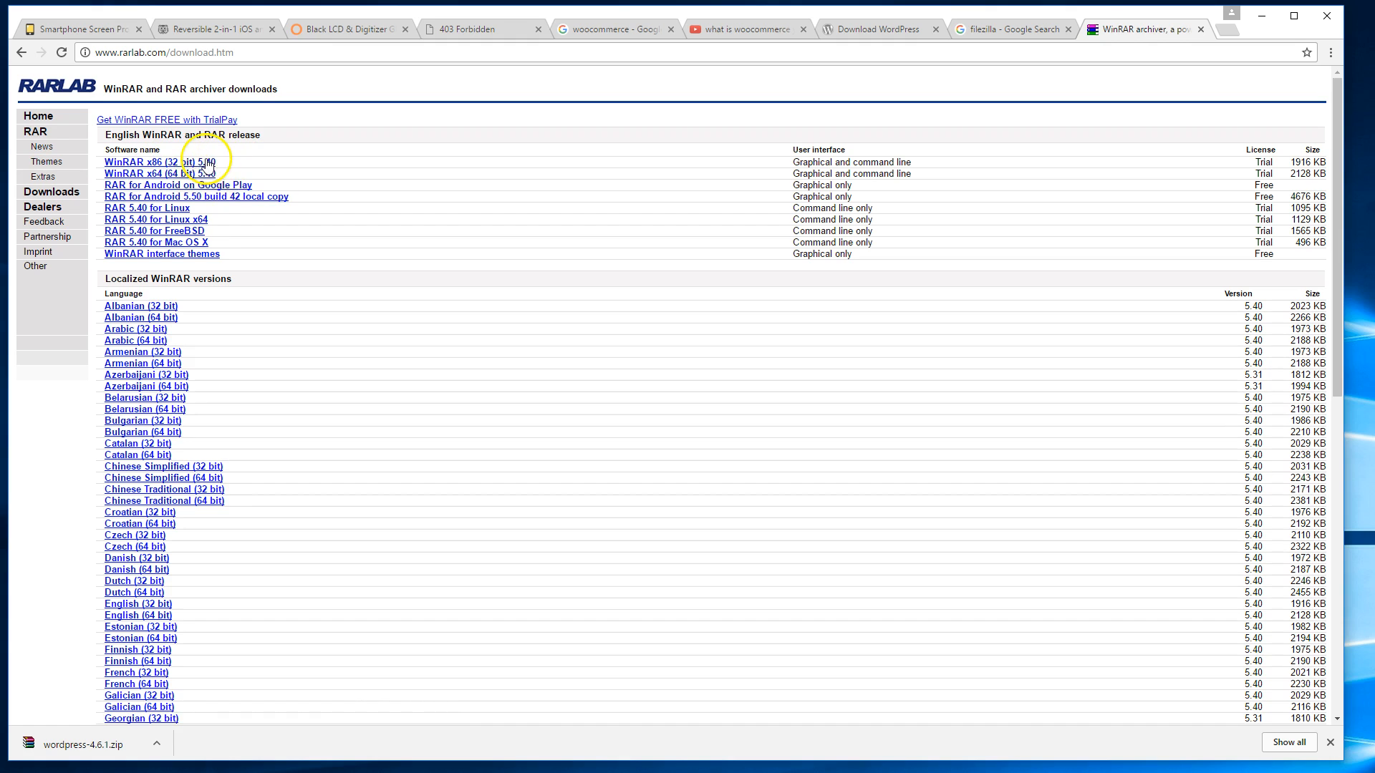
{"action": "left_click", "coordinate": [131, 749]}
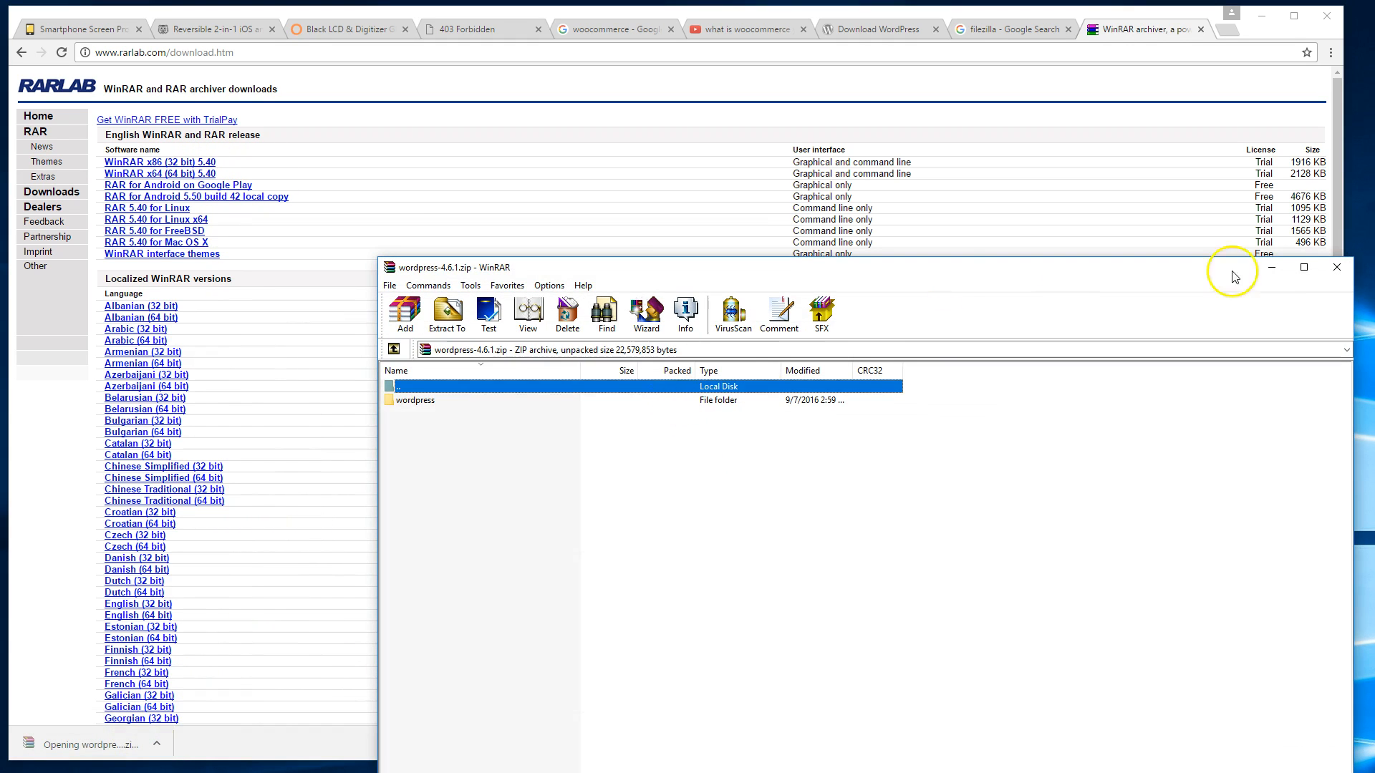
Close WinRAR and select all 17 WordPress files in the wordpress-4.6.1 folder.
{"action": "left_click", "coordinate": [1336, 267]}
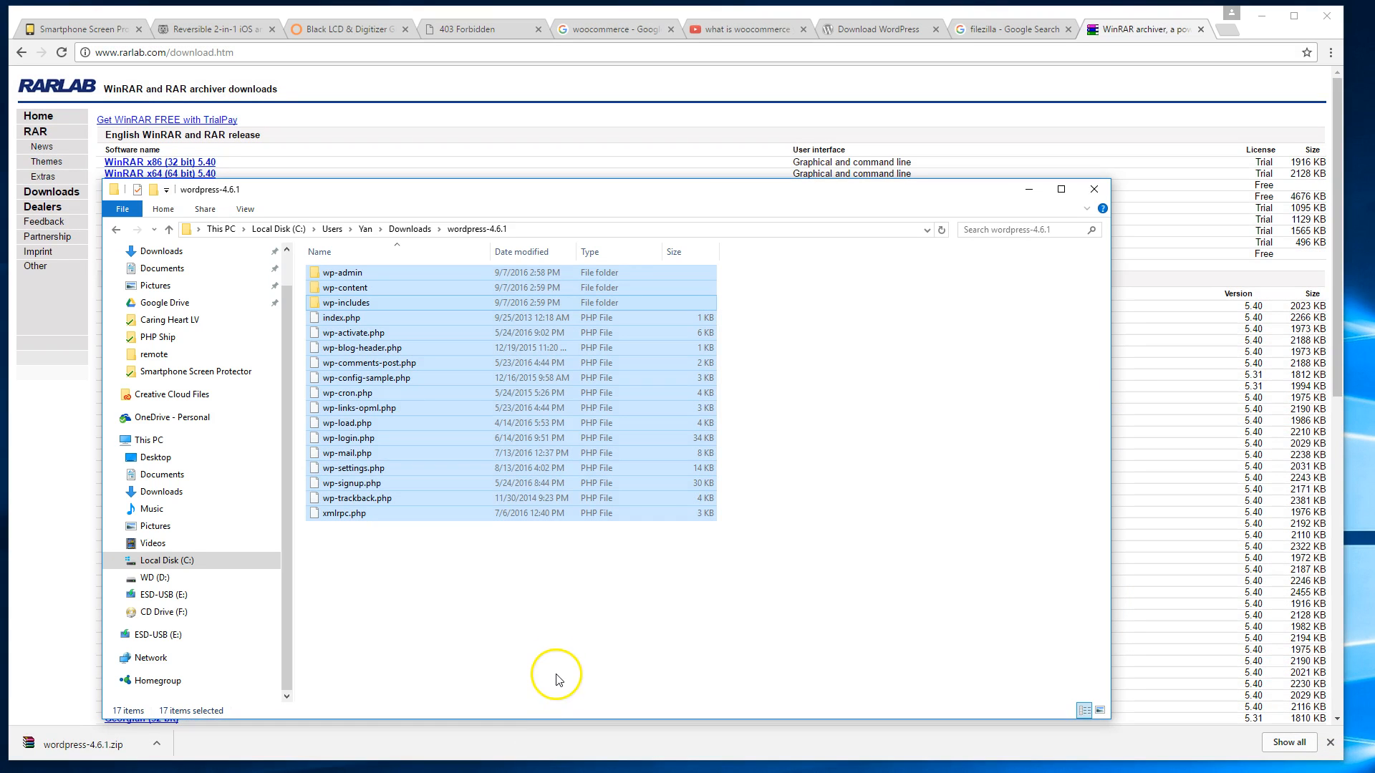
{"action": "left_click", "coordinate": [544, 644]}
{"action": "left_click_drag", "start_coordinate": [454, 567], "coordinate": [393, 226]}
{"action": "right_click", "coordinate": [393, 306]}
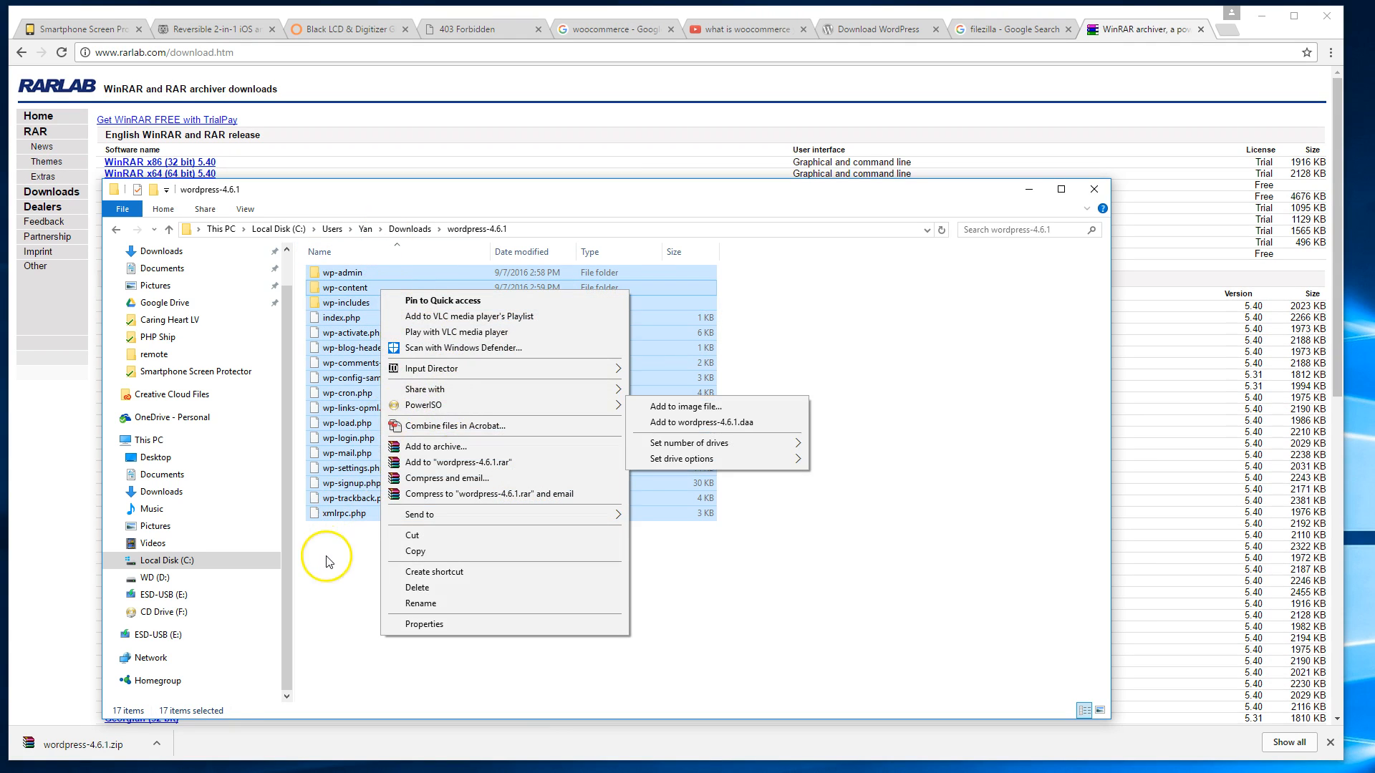
{"action": "left_click", "coordinate": [329, 573]}
{"action": "left_click_drag", "start_coordinate": [373, 580], "coordinate": [358, 292]}
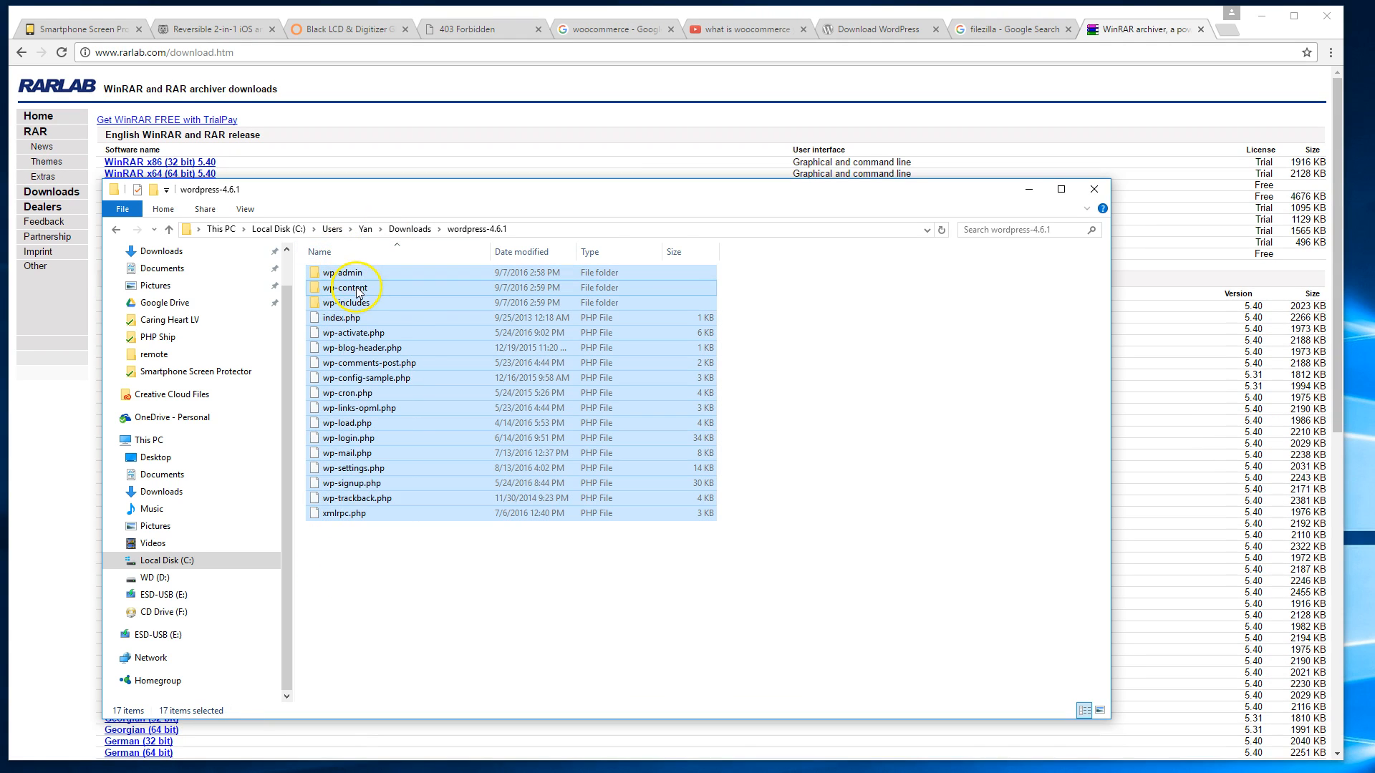
{"action": "right_click", "coordinate": [428, 288]}
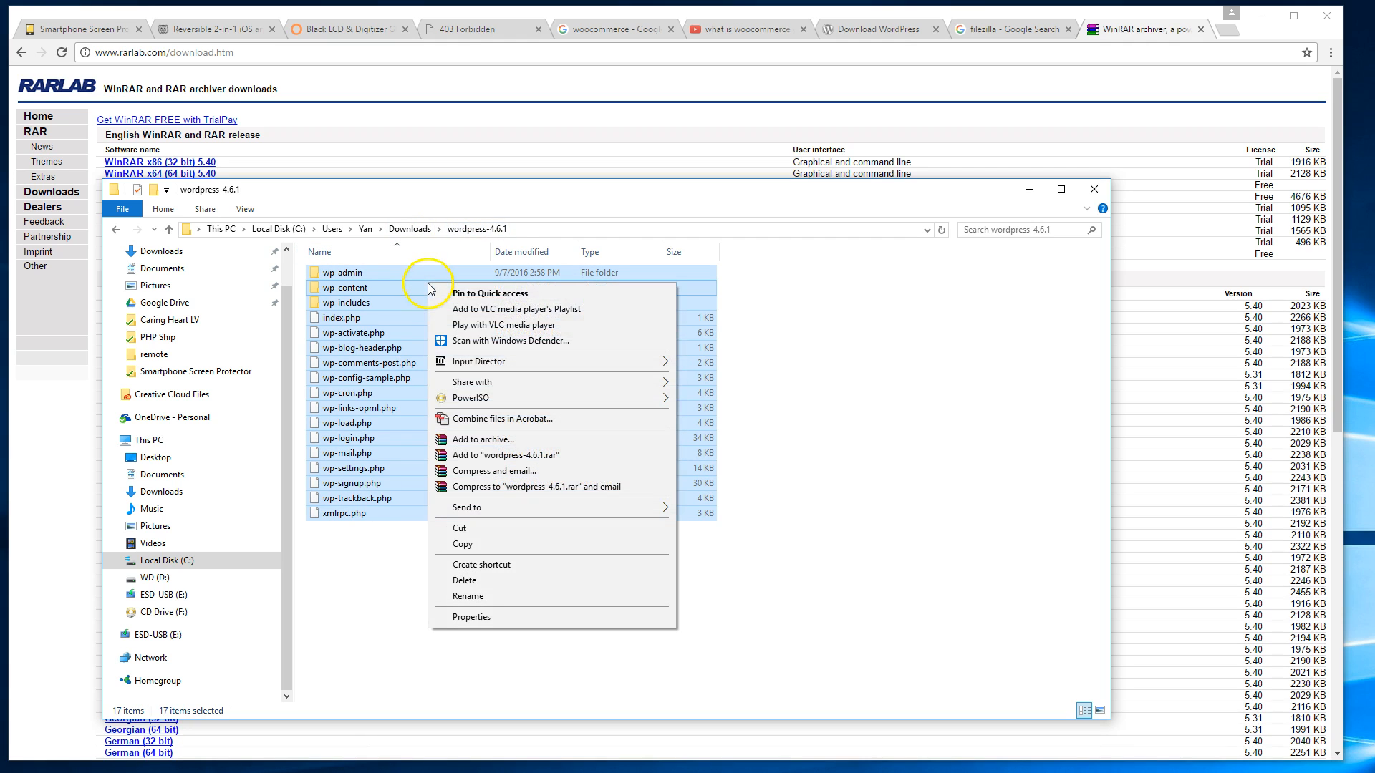
Pack the selected files into wordpress-4.6.1.zip using ZIP format with Best compression.
{"action": "left_click", "coordinate": [542, 443]}
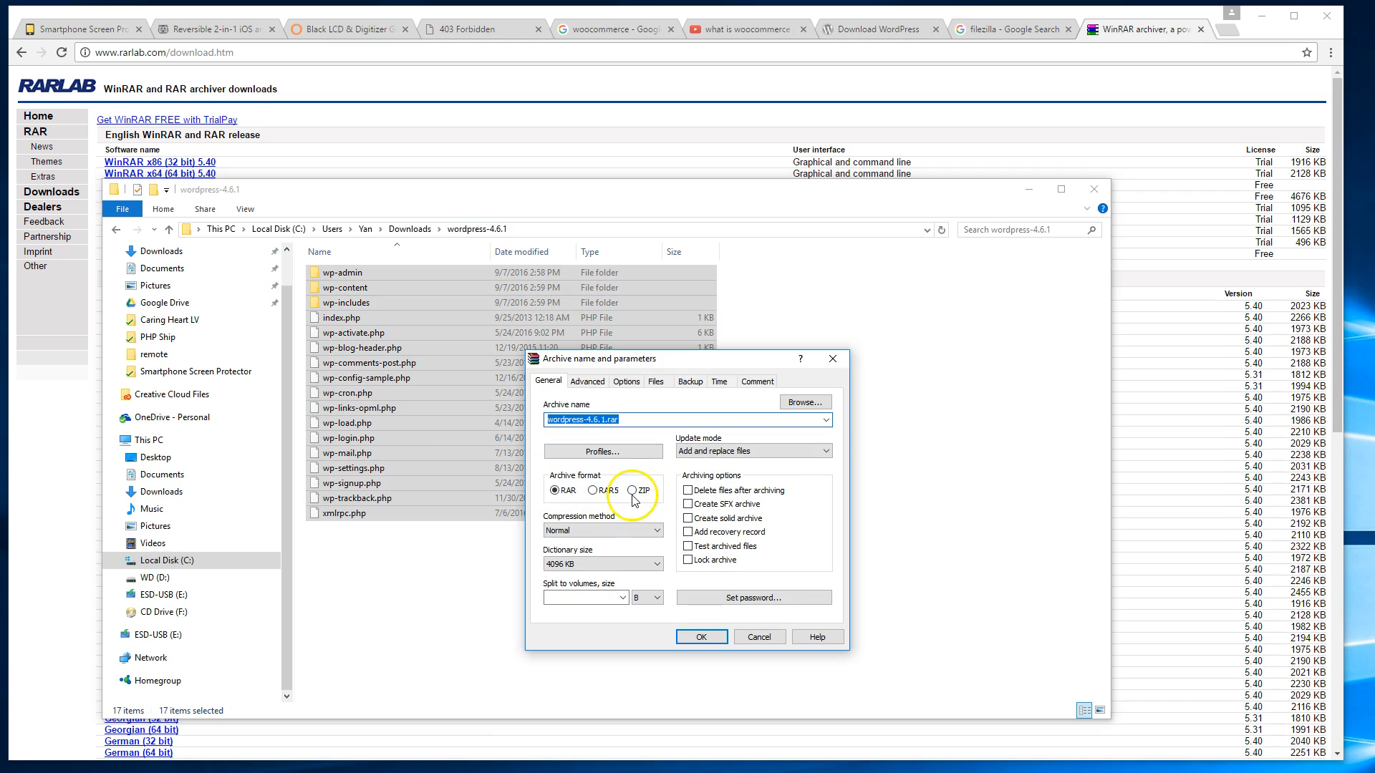
{"action": "left_click", "coordinate": [632, 492]}
{"action": "left_click", "coordinate": [630, 531]}
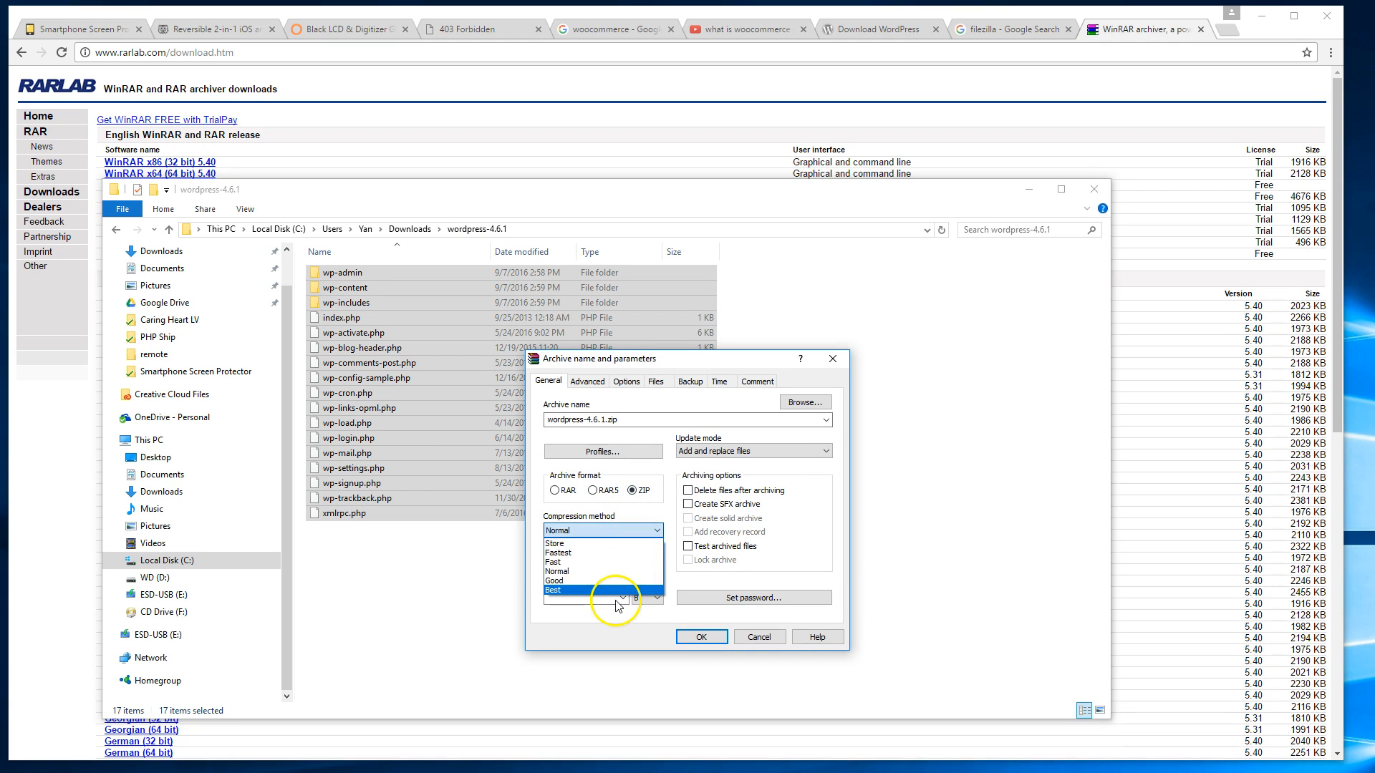
{"action": "left_click", "coordinate": [622, 592]}
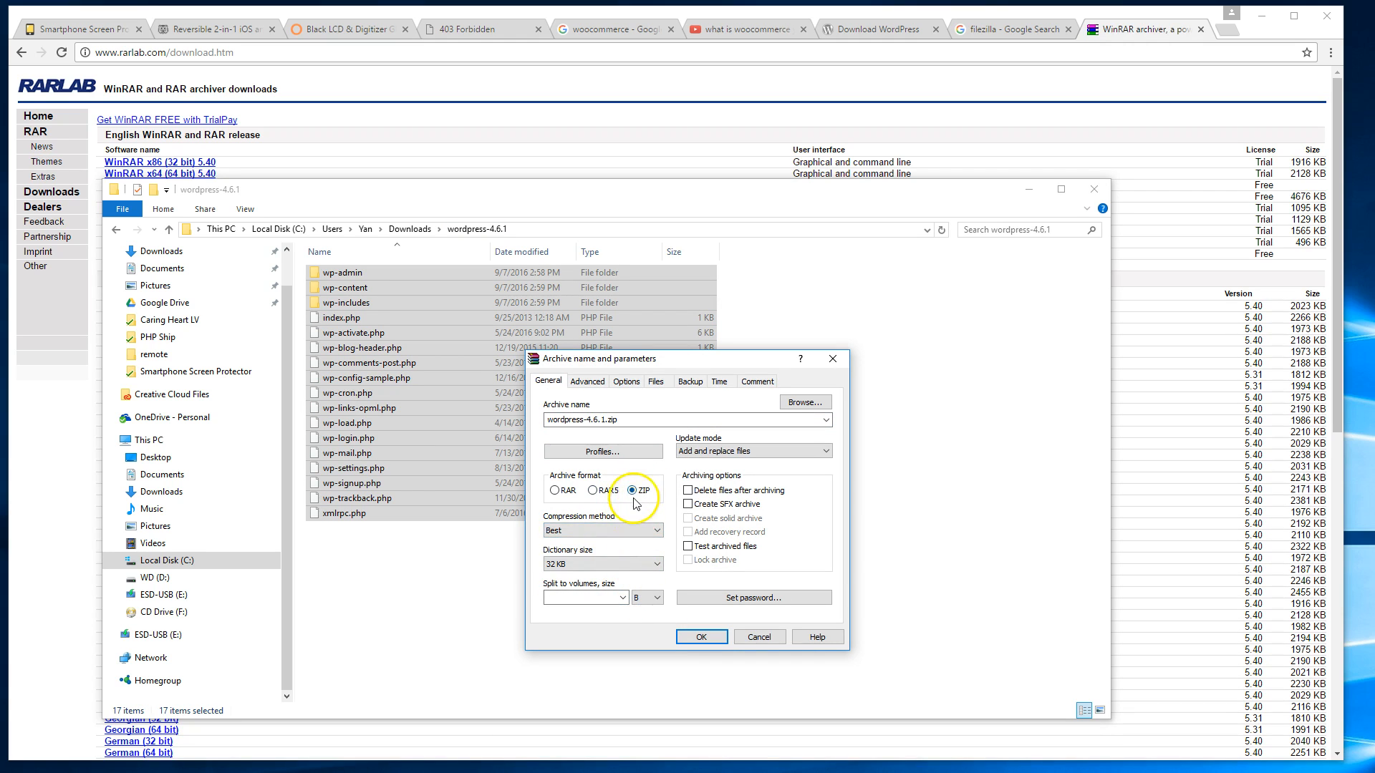
{"action": "left_click", "coordinate": [694, 637]}
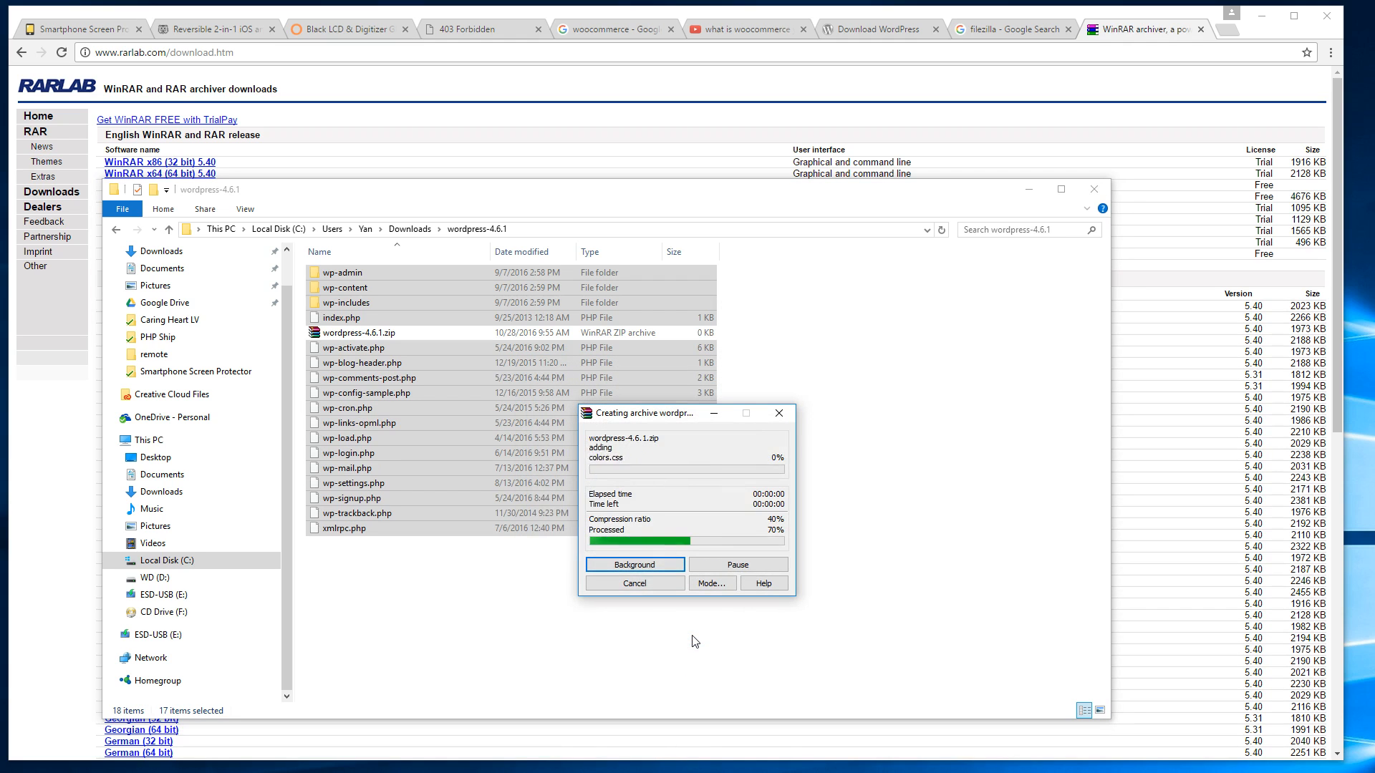
{"action": "left_click", "coordinate": [578, 641]}
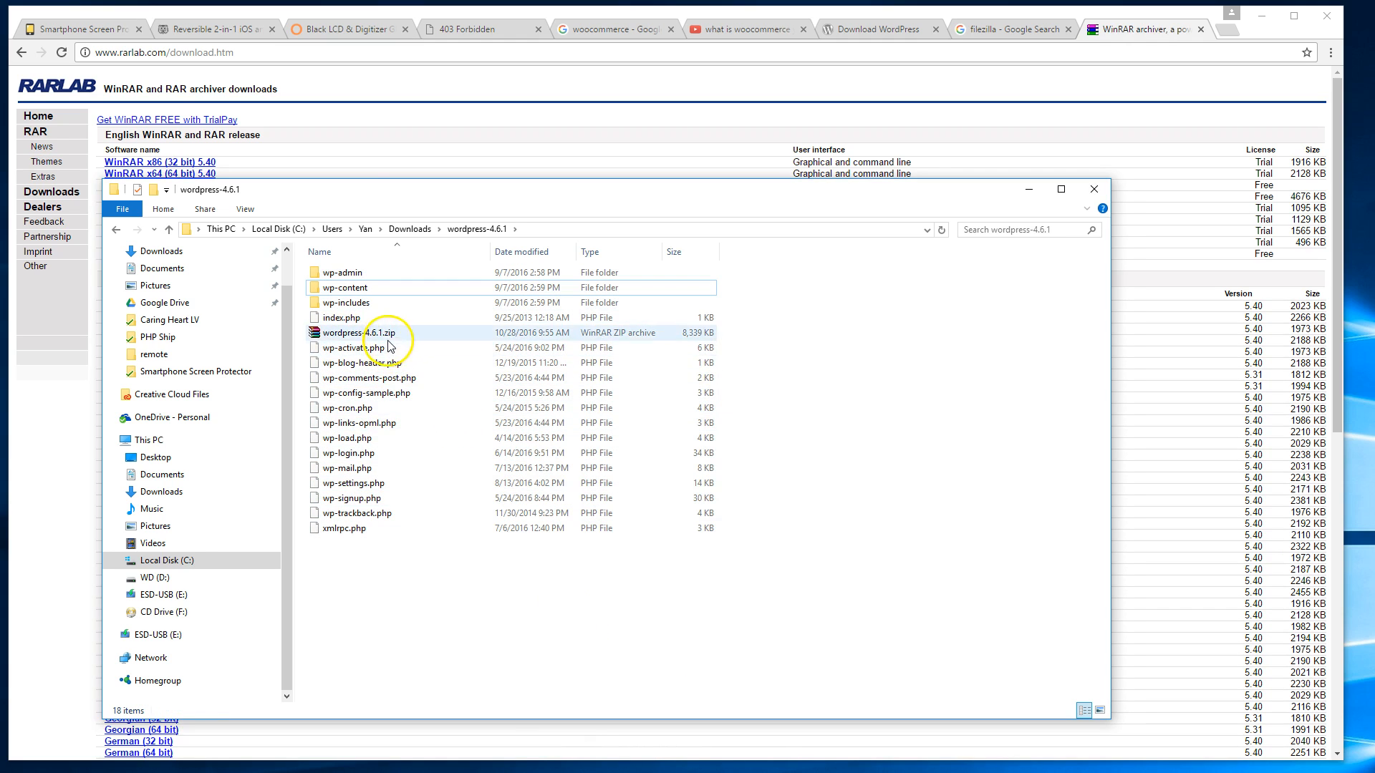
Check the contents of wordpress-4.6.1.zip in WinRAR, then return to the WinSCP shop session.
{"action": "left_click", "coordinate": [387, 337]}
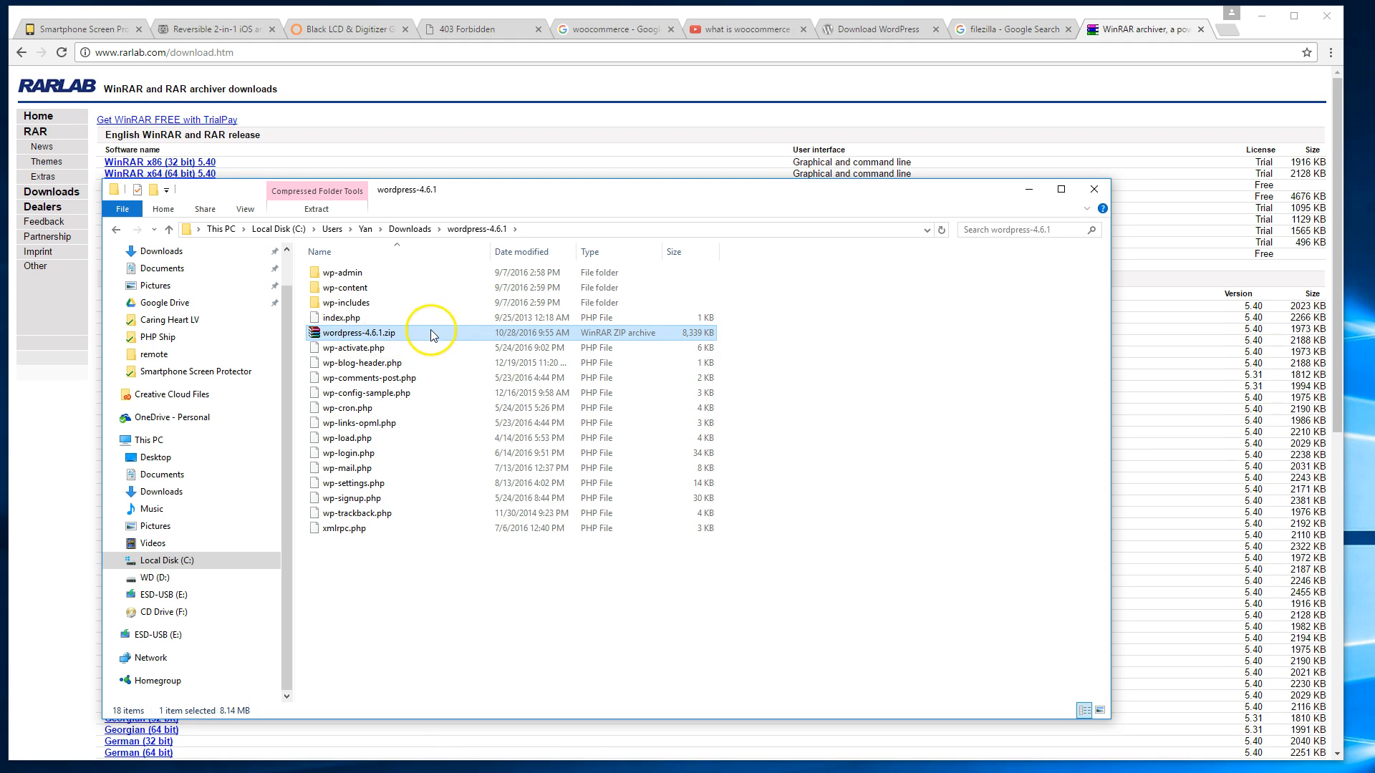
{"action": "double_click", "coordinate": [399, 333]}
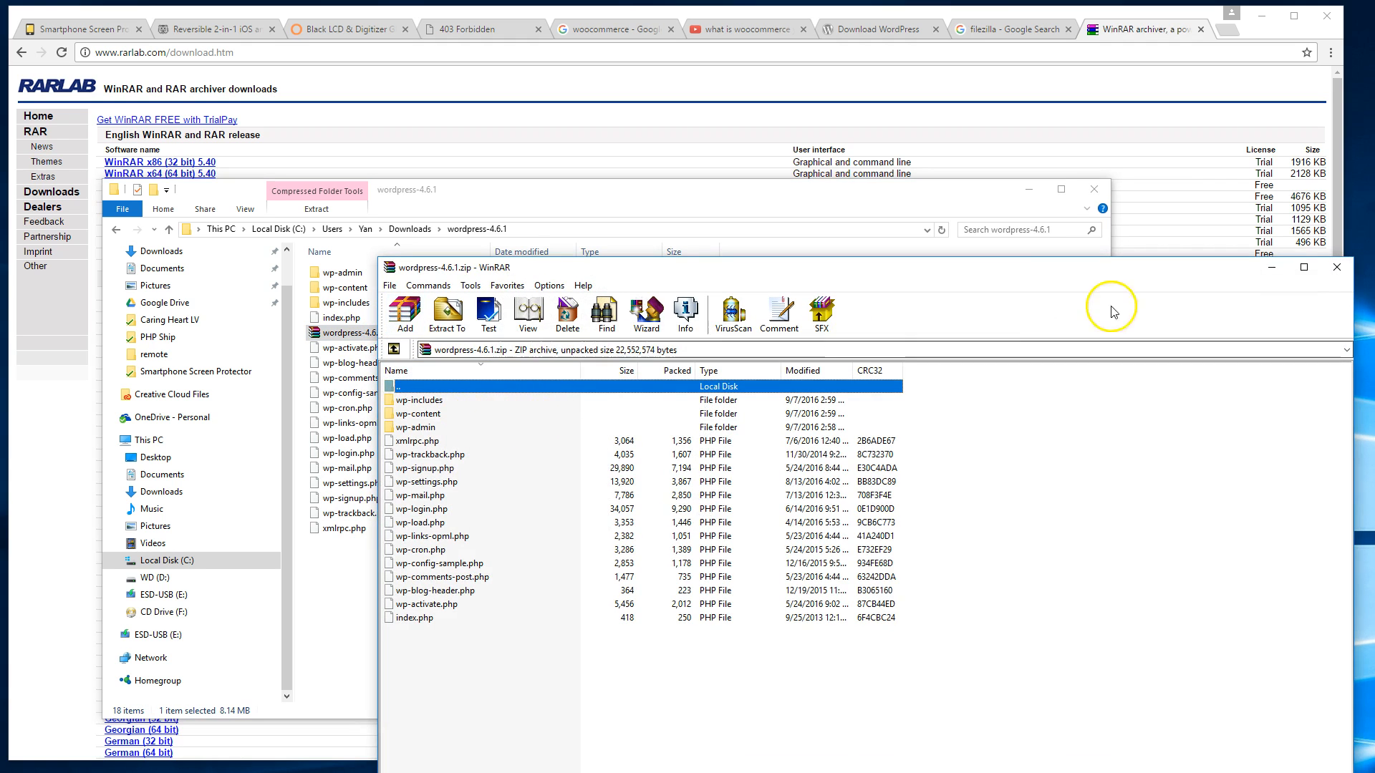
{"action": "left_click", "coordinate": [1334, 269]}
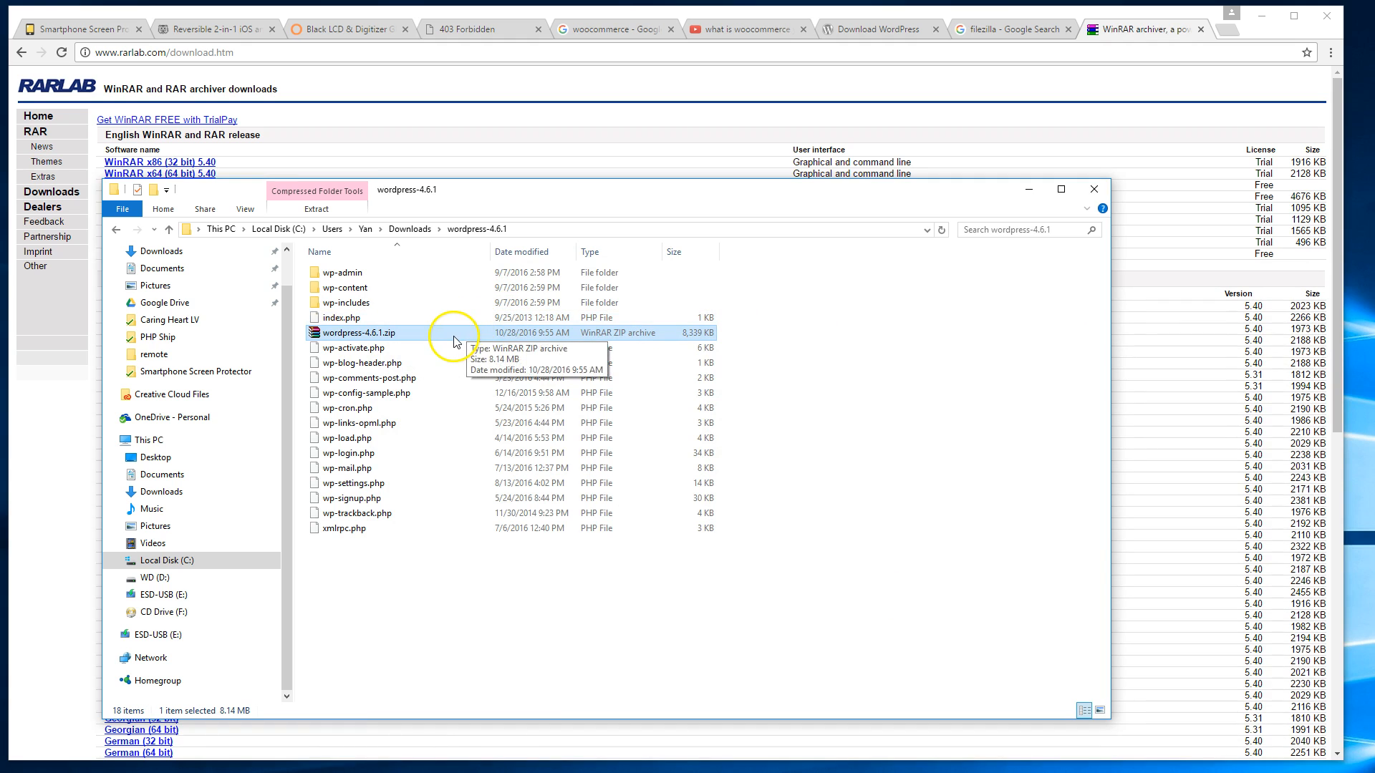
{"action": "double_click", "coordinate": [454, 336]}
{"action": "left_click_drag", "start_coordinate": [537, 628], "coordinate": [458, 408]}
{"action": "left_click", "coordinate": [1336, 267]}
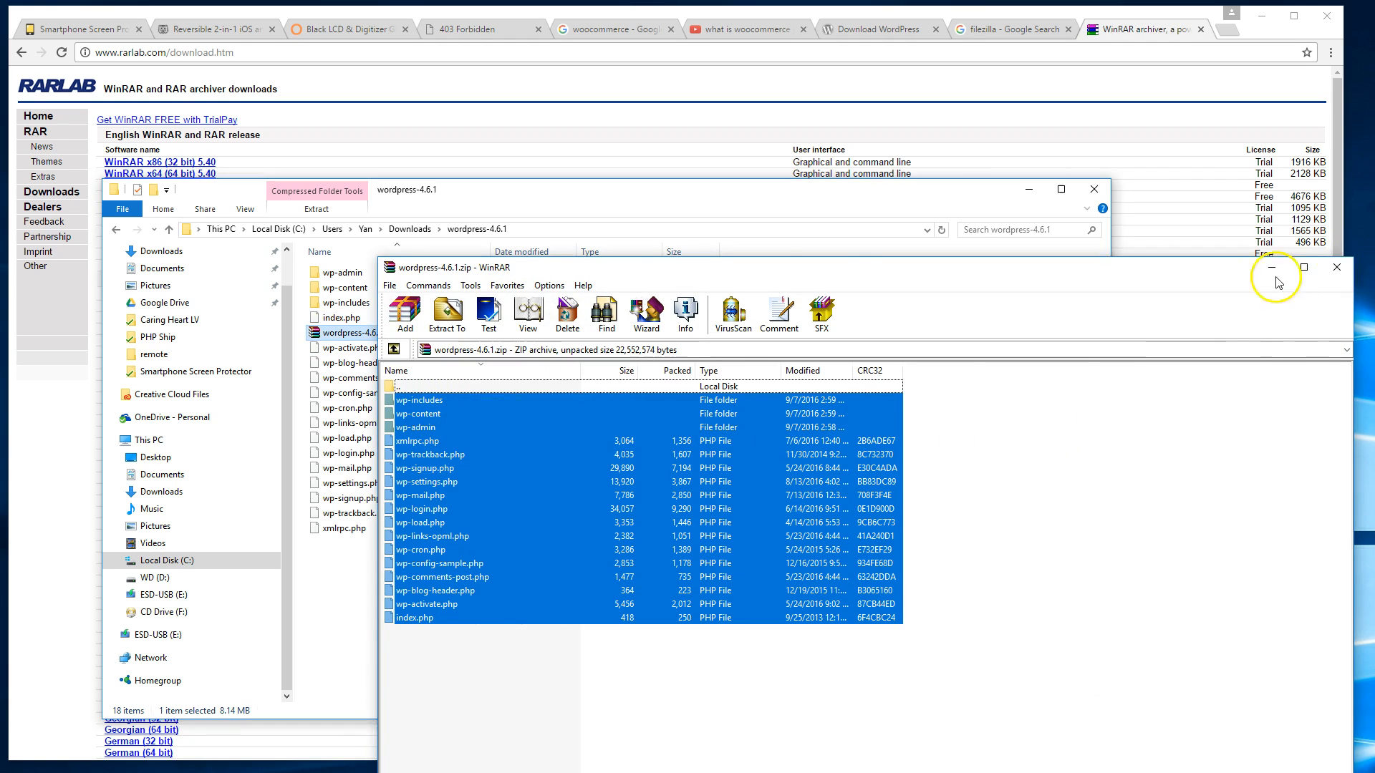
{"action": "left_click", "coordinate": [592, 229]}
{"action": "left_click", "coordinate": [823, 401]}
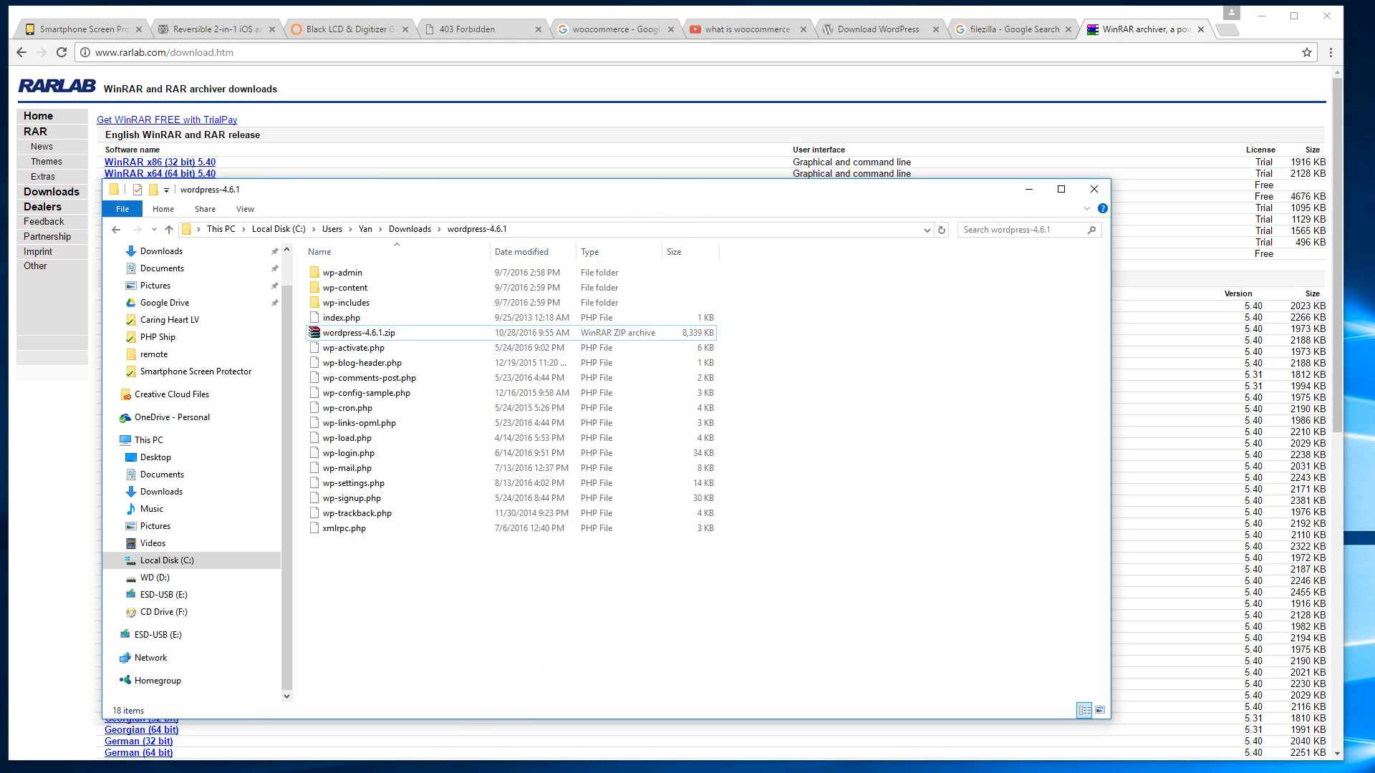
{"action": "left_click", "coordinate": [438, 764]}
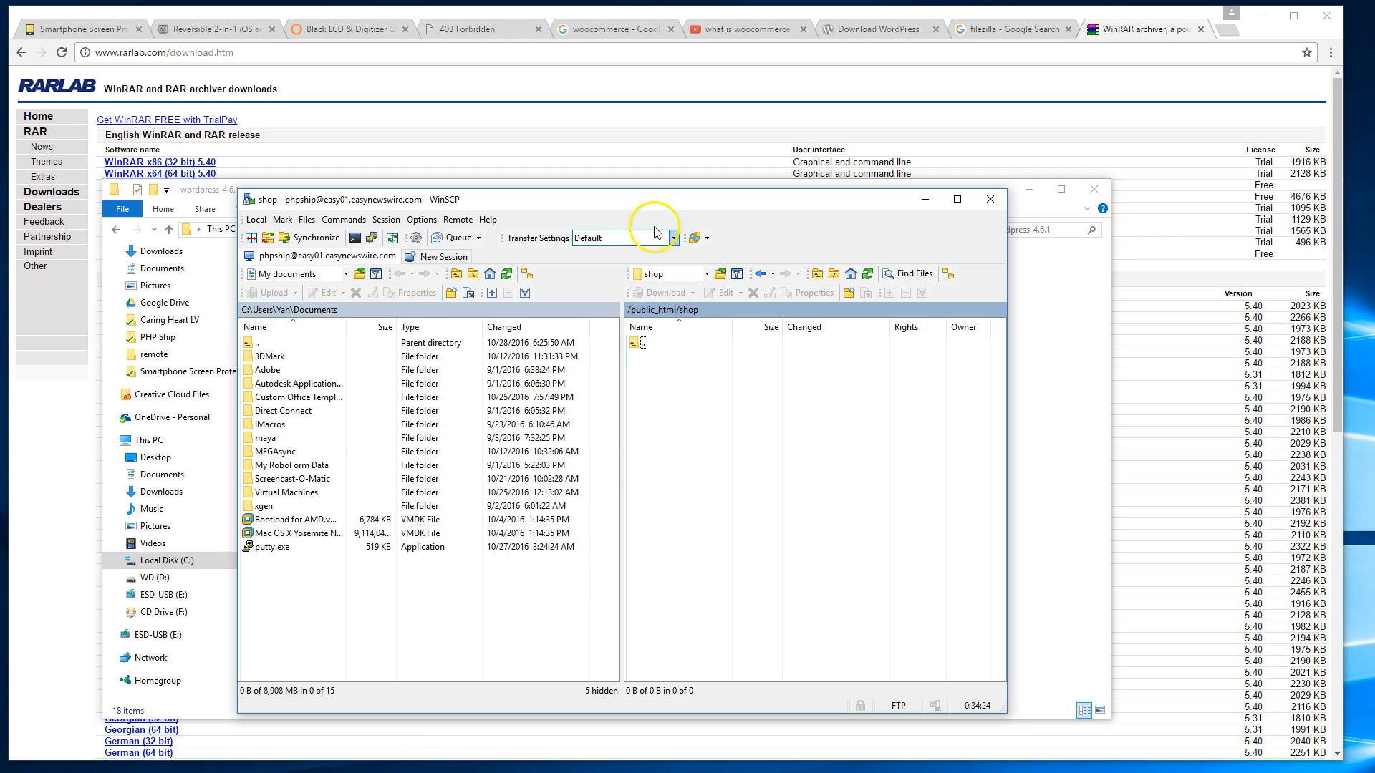
Upload wordpress-4.6.1.zip to the remote /public_html/shop folder and open a new Chrome tab.
{"action": "left_click", "coordinate": [387, 334]}
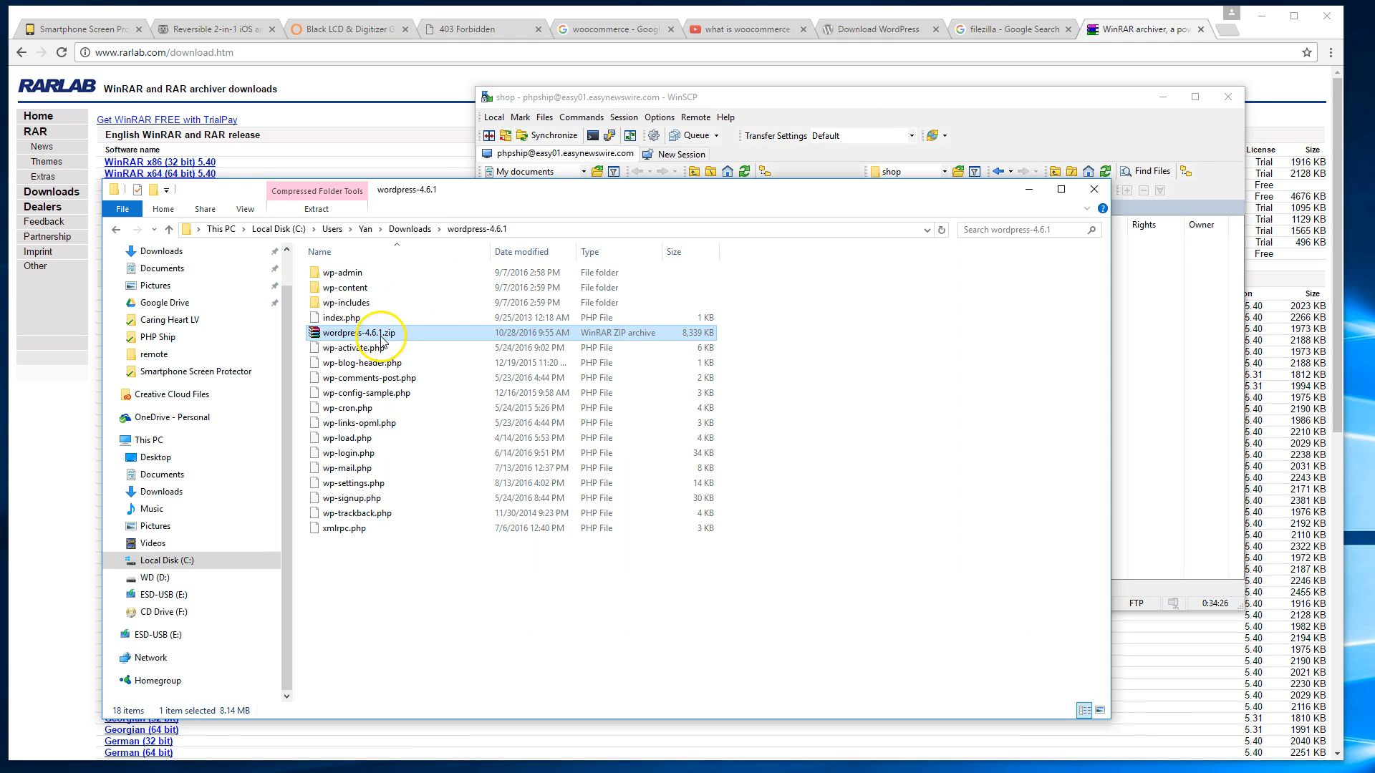
{"action": "left_click", "coordinate": [1130, 318]}
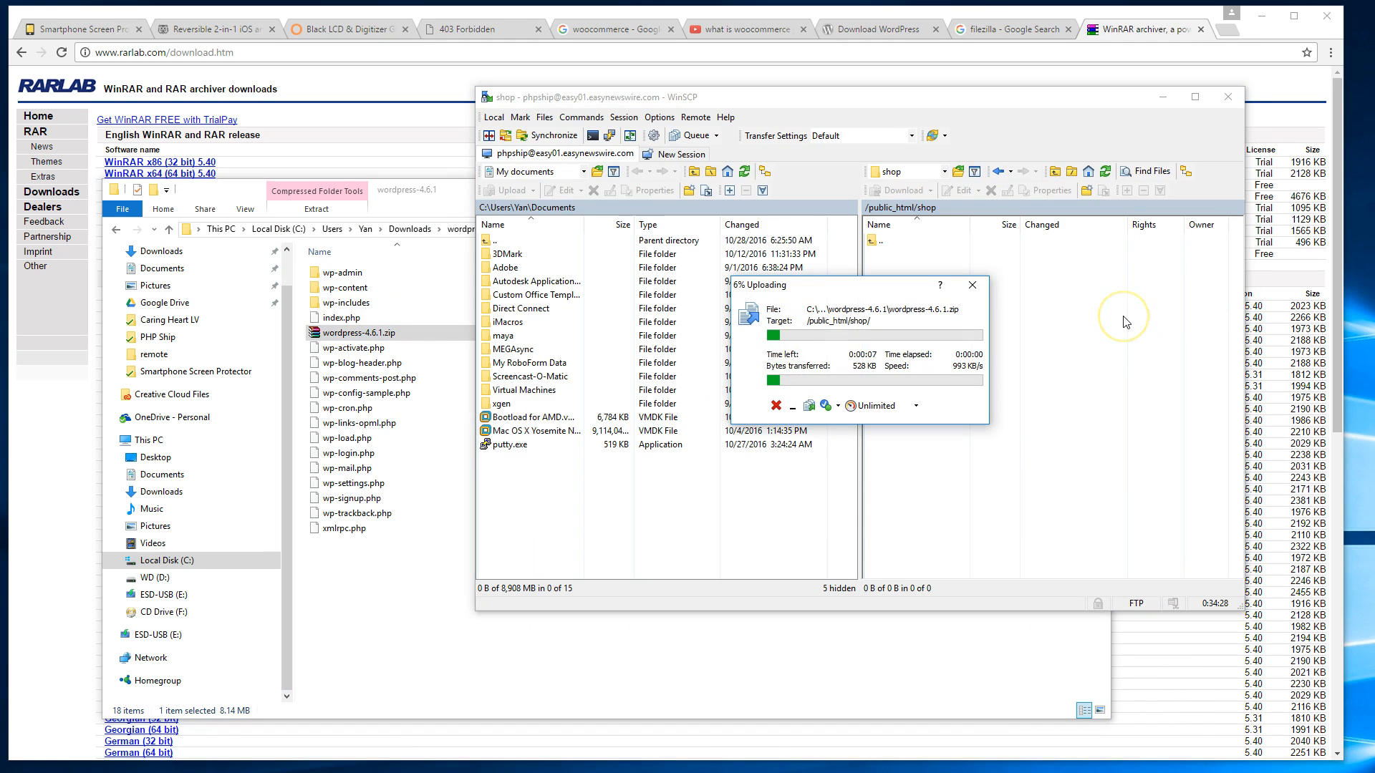
{"action": "left_click", "coordinate": [880, 84]}
{"action": "key", "text": "ctrl+t"}
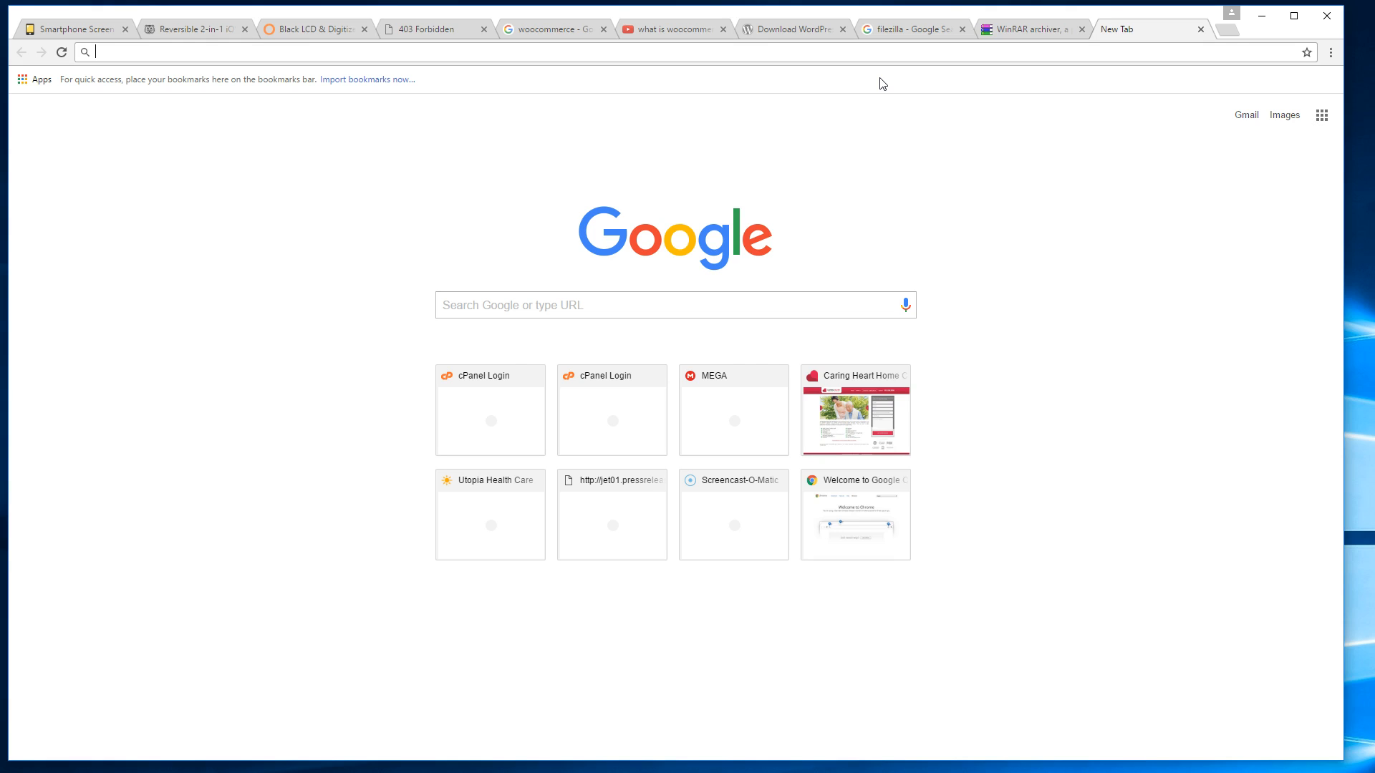
Load phpship.com/cpanel, log in, and decline Chrome's offer to save the password.
{"action": "key", "text": "Return"}
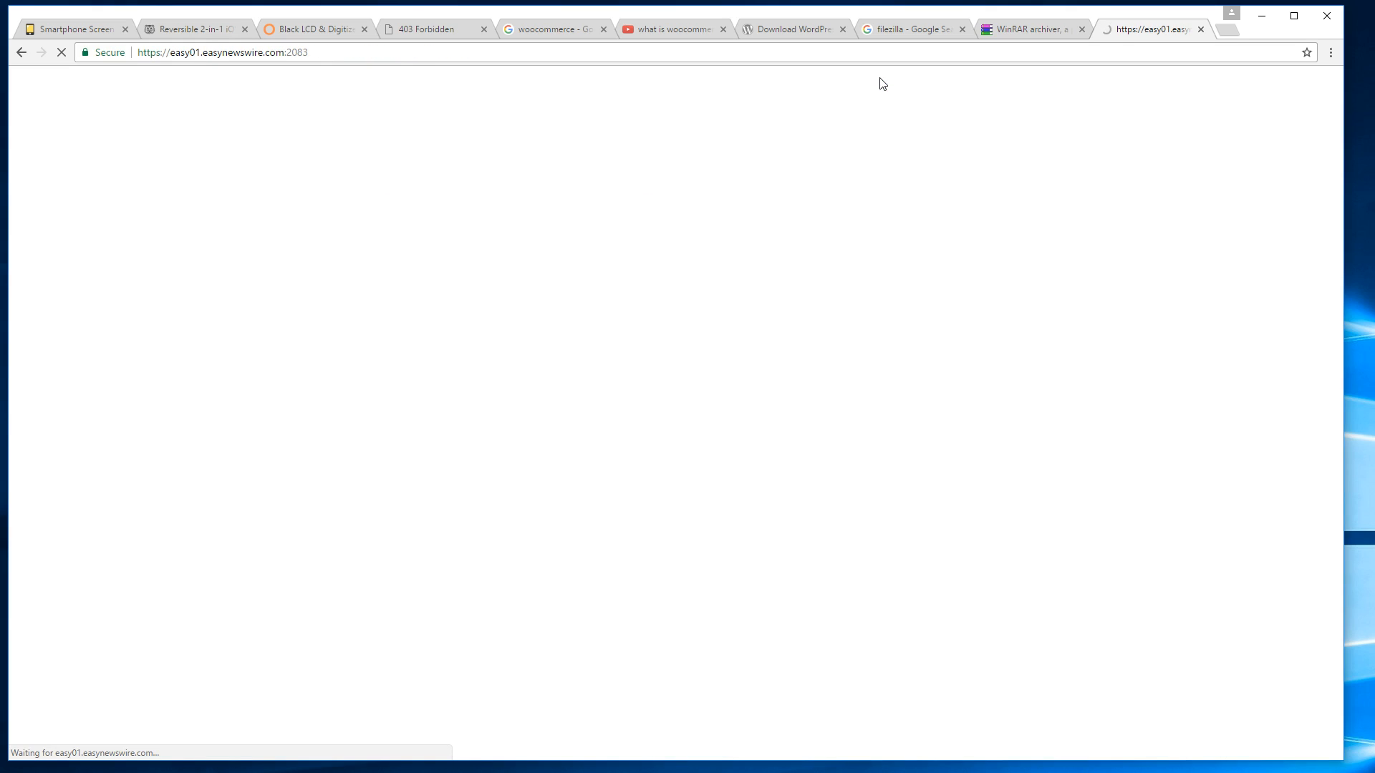
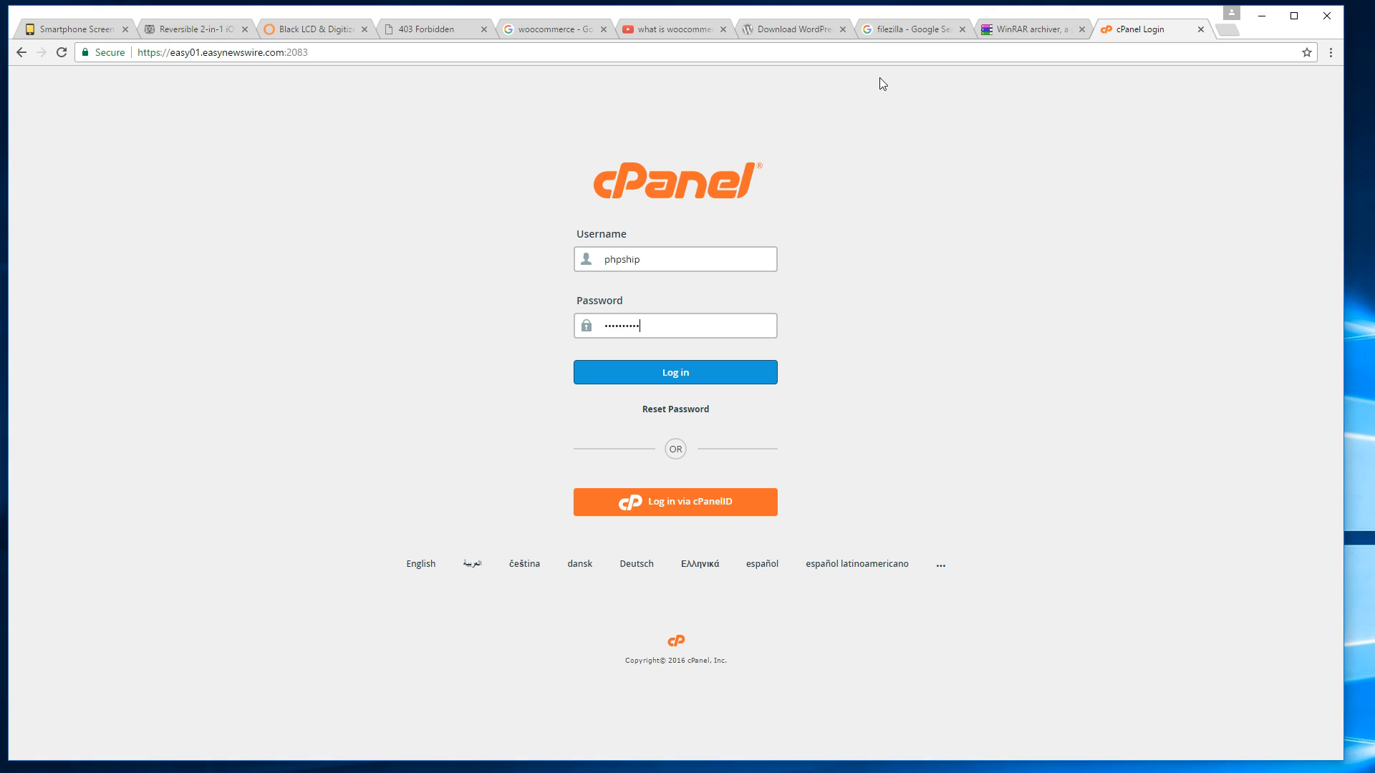
{"action": "key", "text": "Return"}
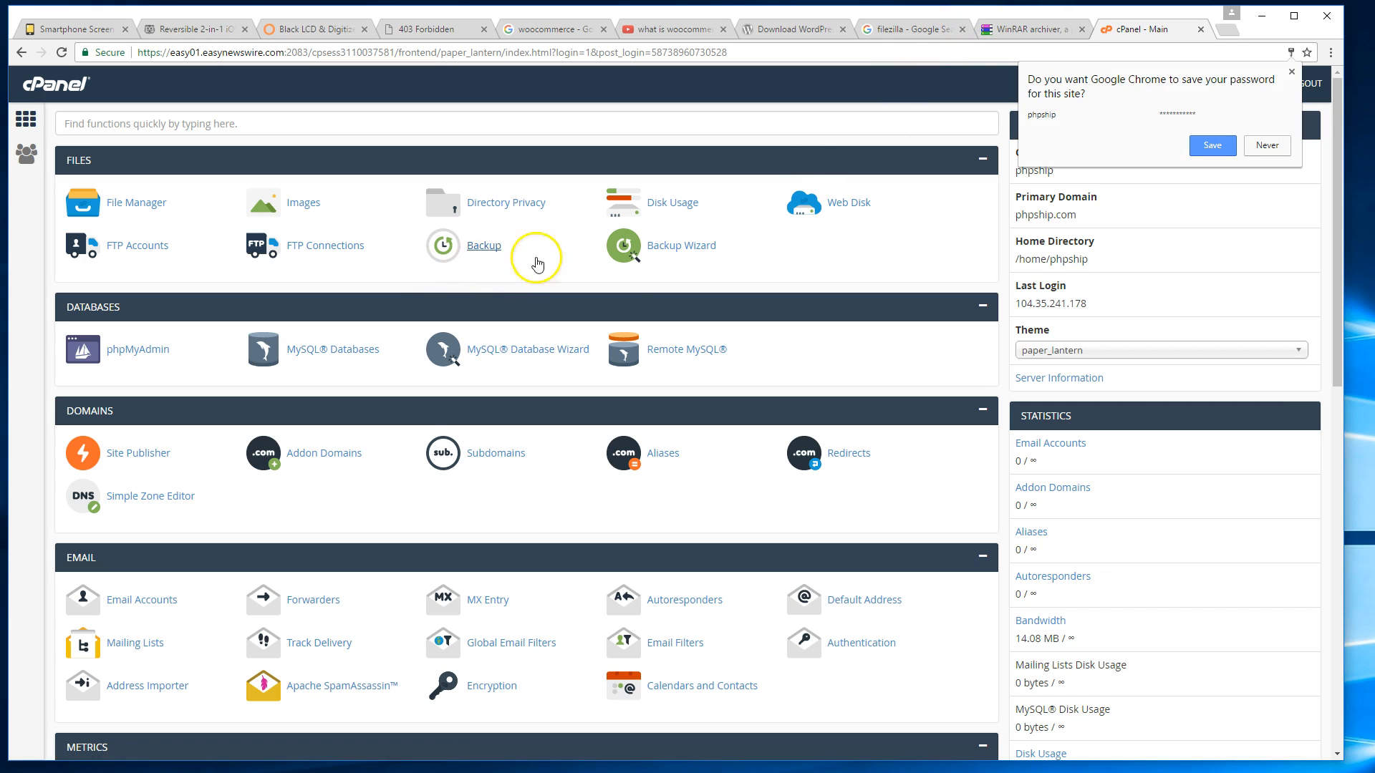
{"action": "left_click", "coordinate": [1261, 148]}
{"action": "scroll", "coordinate": [1226, 209], "scroll_direction": "down", "scroll_amount": 4}
{"action": "scroll", "coordinate": [1224, 209], "scroll_direction": "up", "scroll_amount": 4}
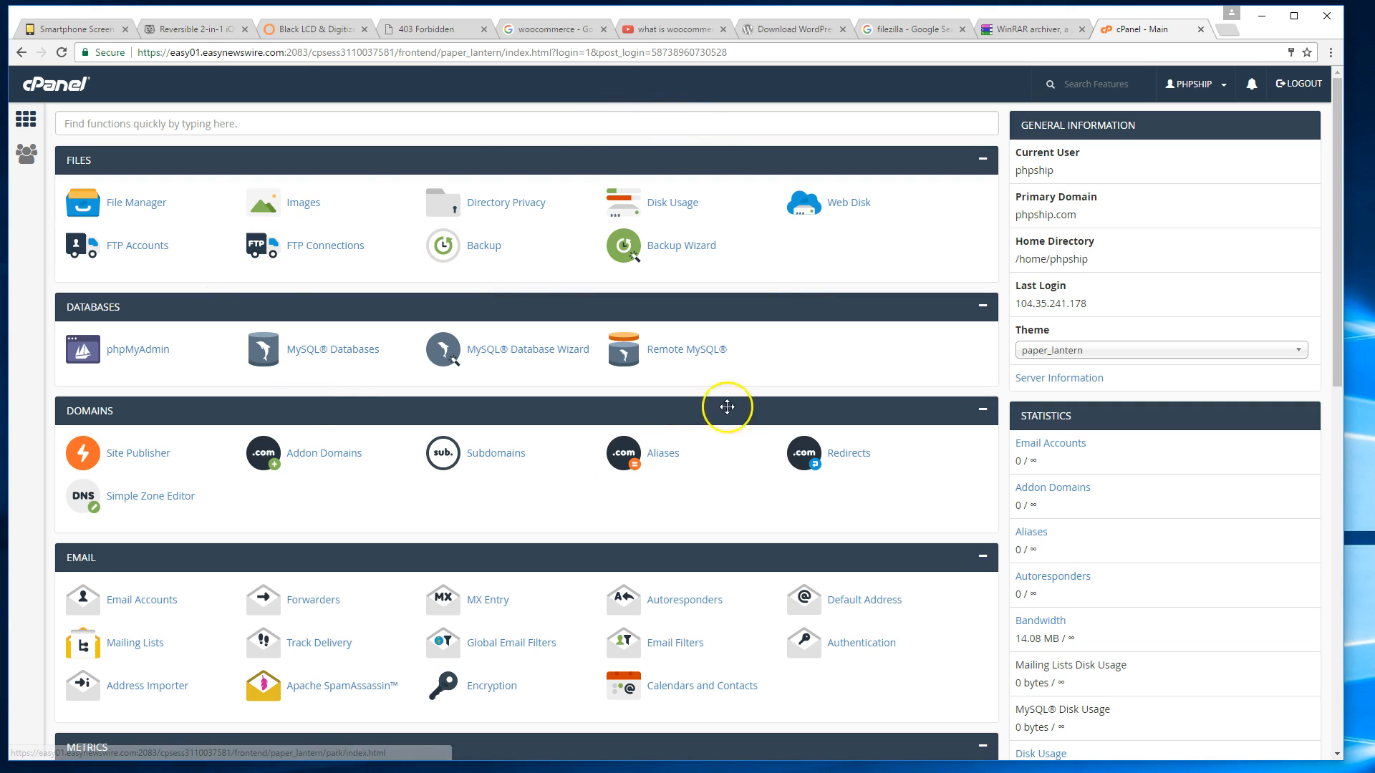
In File Manager, extract wordpress-4.6.1.zip into public_html/shop.
{"action": "left_click", "coordinate": [137, 201]}
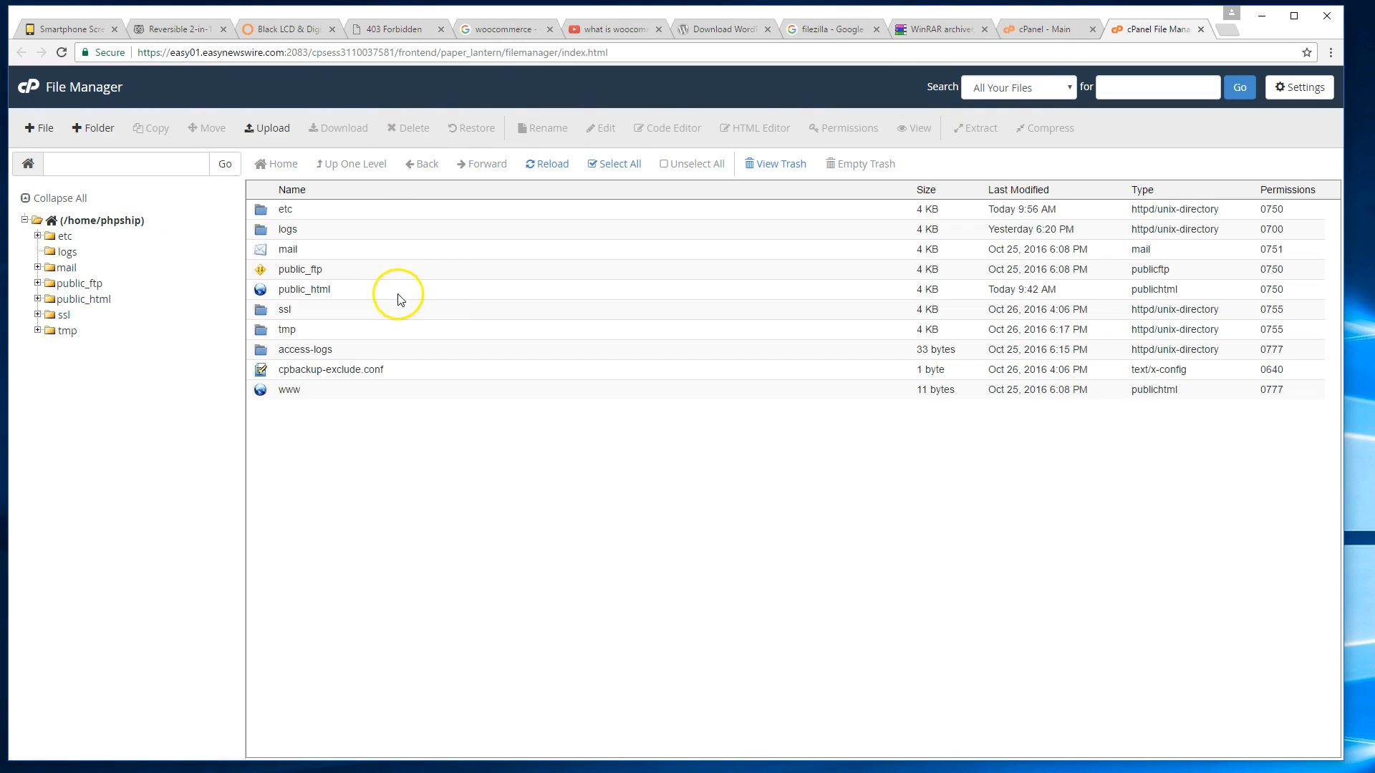
{"action": "left_click", "coordinate": [37, 299]}
{"action": "left_click", "coordinate": [82, 362]}
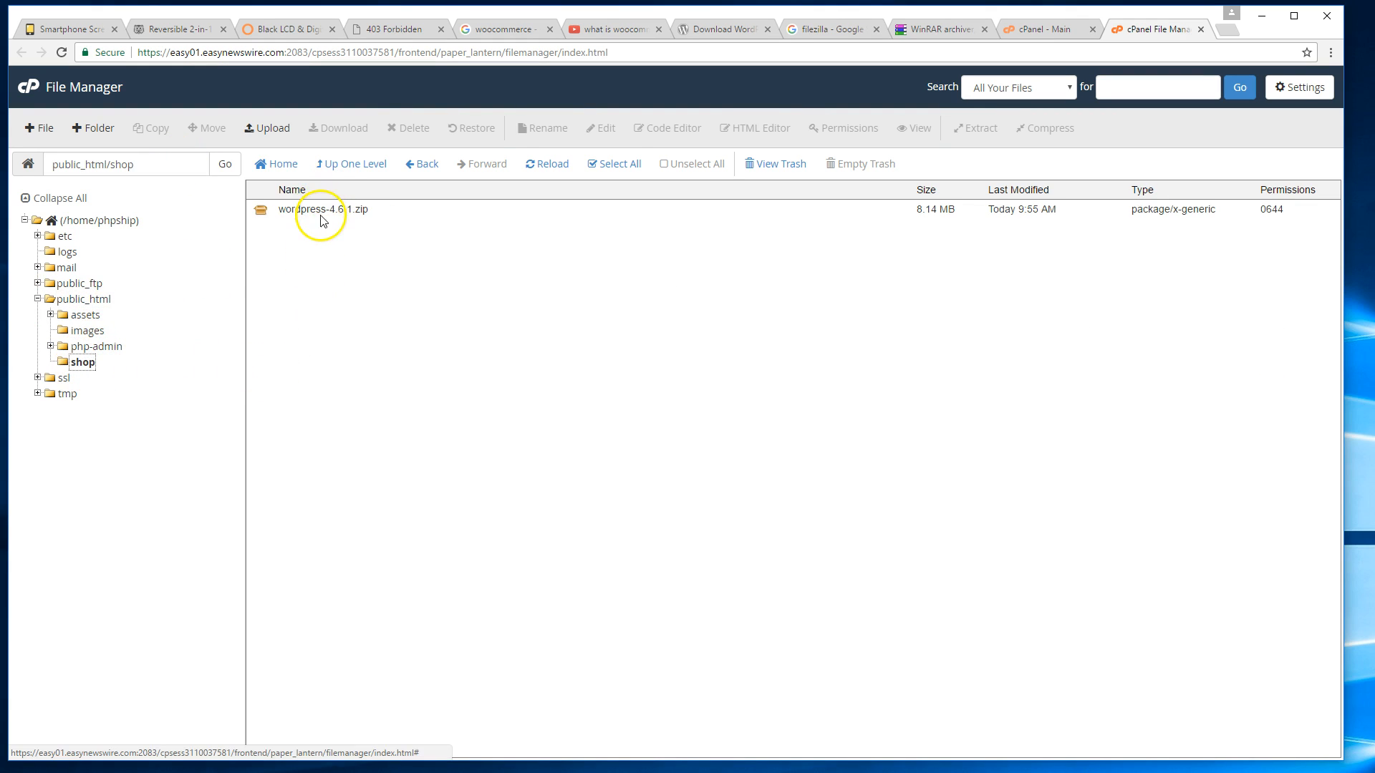
{"action": "left_click", "coordinate": [321, 215]}
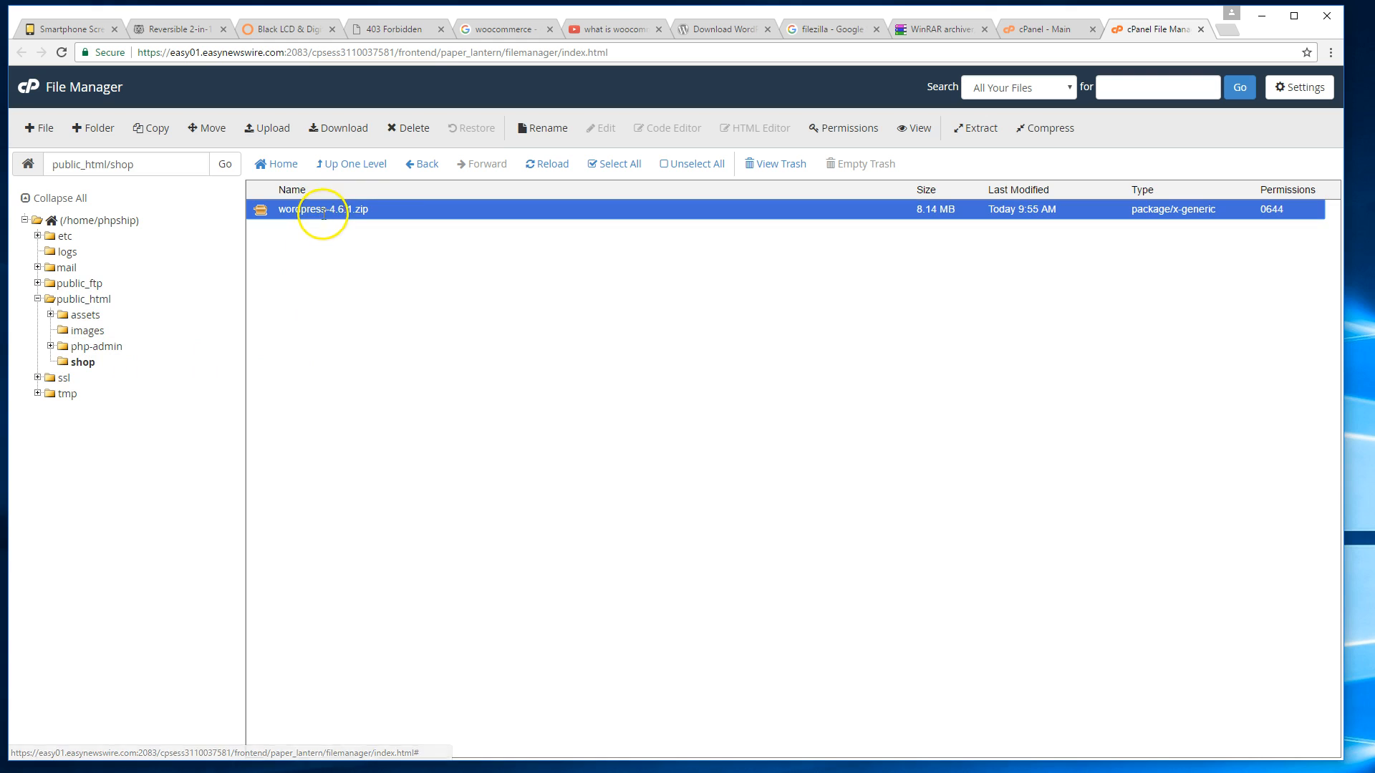
{"action": "right_click", "coordinate": [365, 210]}
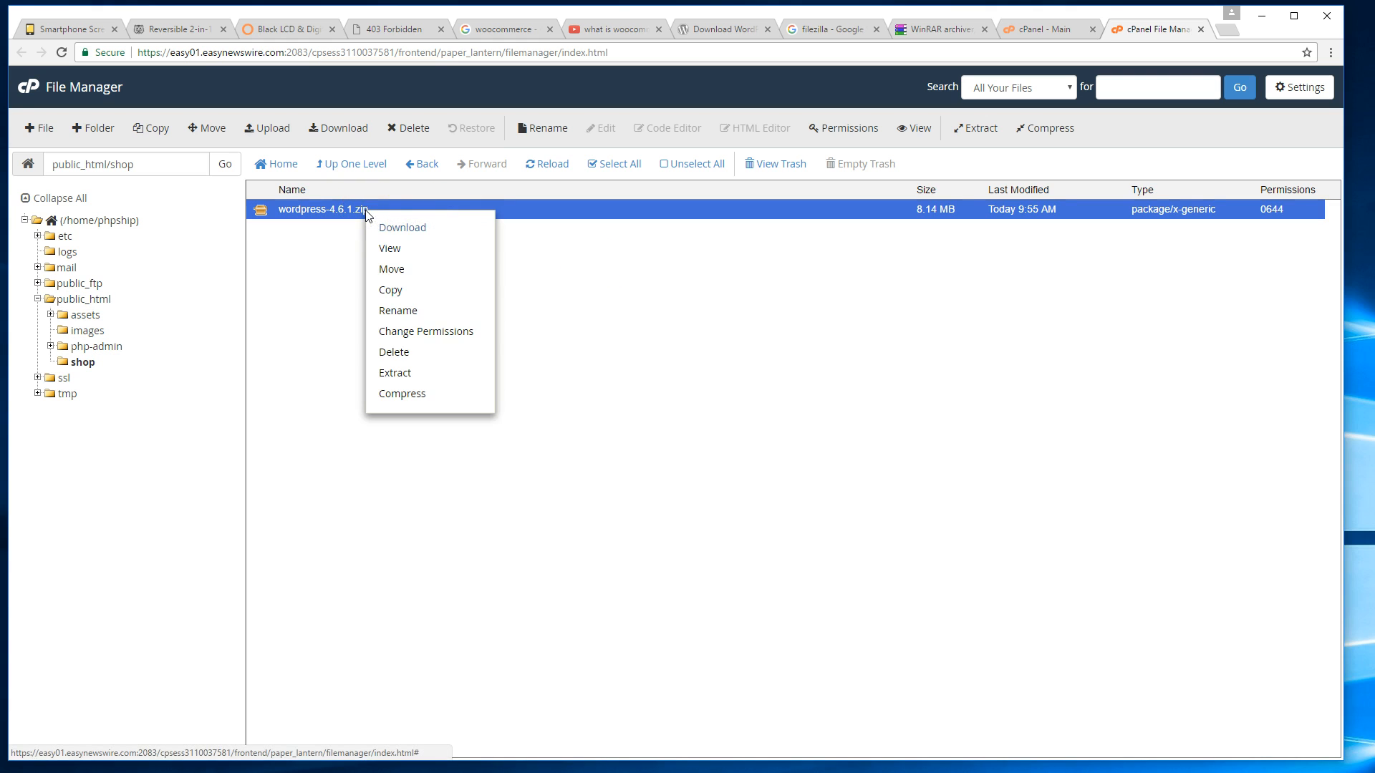
{"action": "left_click", "coordinate": [449, 367]}
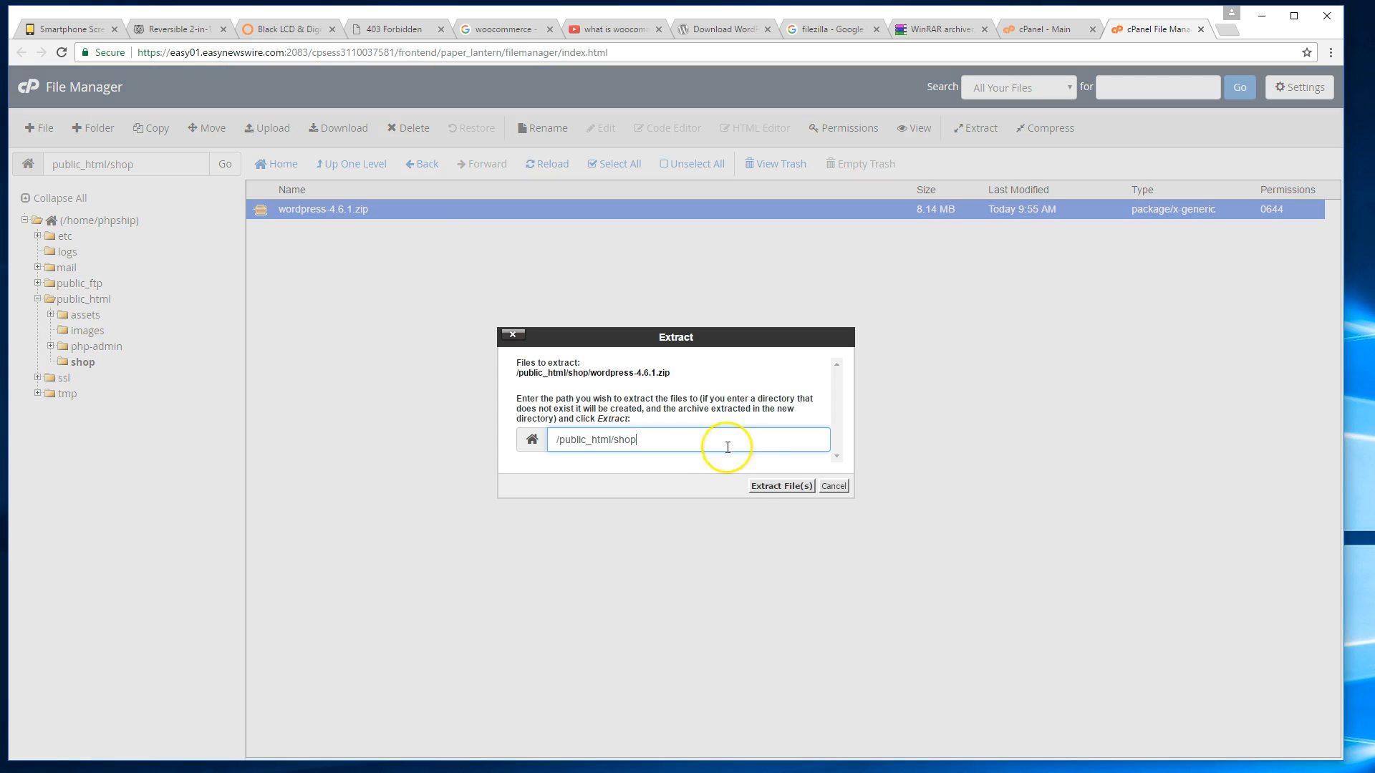
{"action": "left_click", "coordinate": [763, 480]}
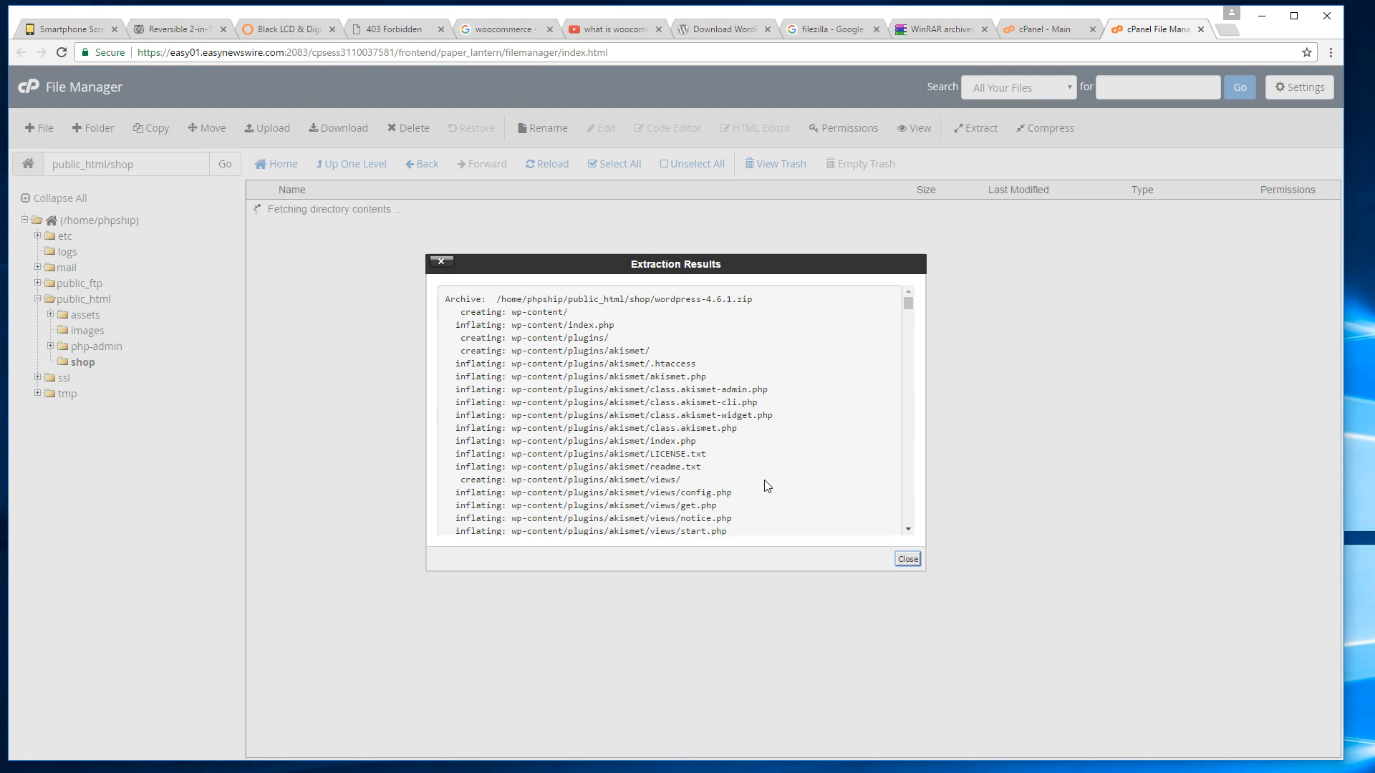
{"action": "left_click", "coordinate": [897, 551]}
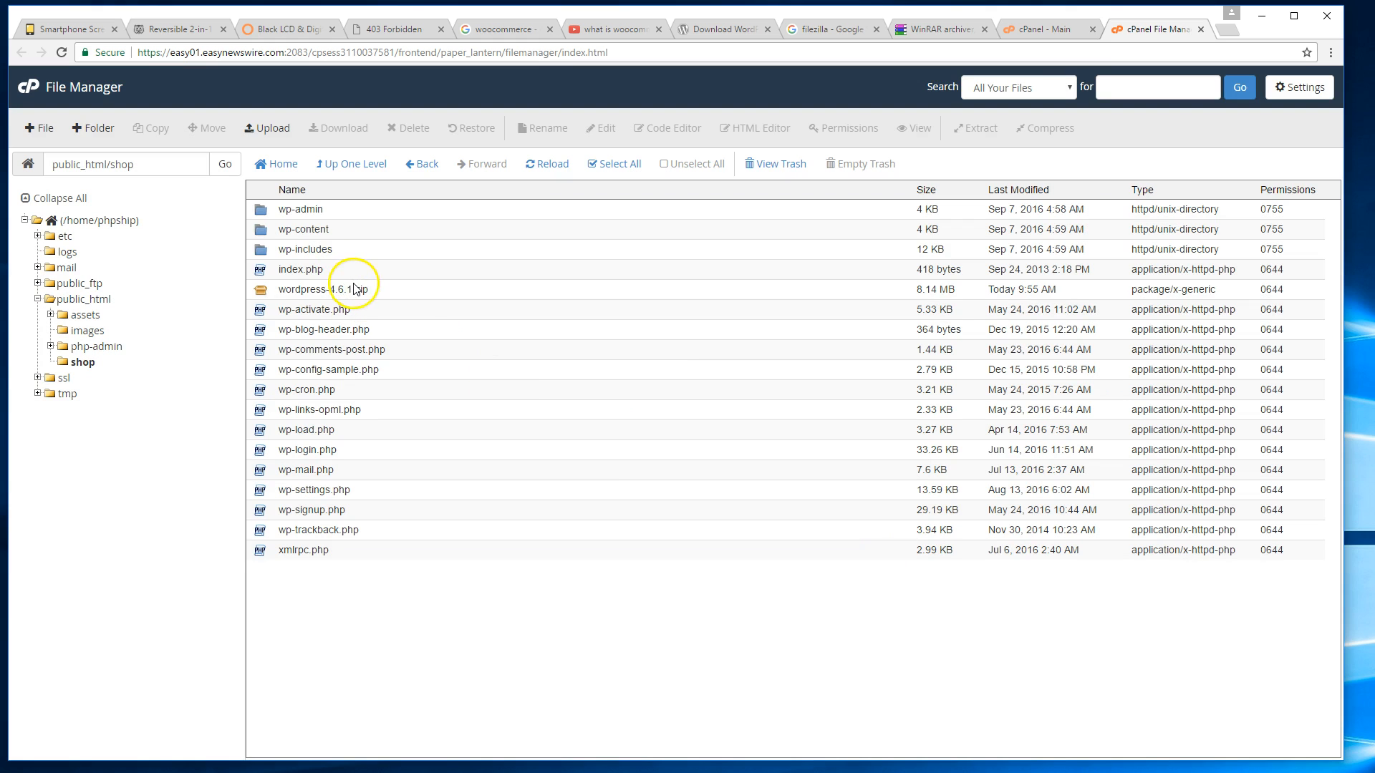
Move wordpress-4.6.1.zip to the trash, then start entering phpship.com in a new tab.
{"action": "left_click", "coordinate": [353, 288]}
{"action": "left_click", "coordinate": [409, 128]}
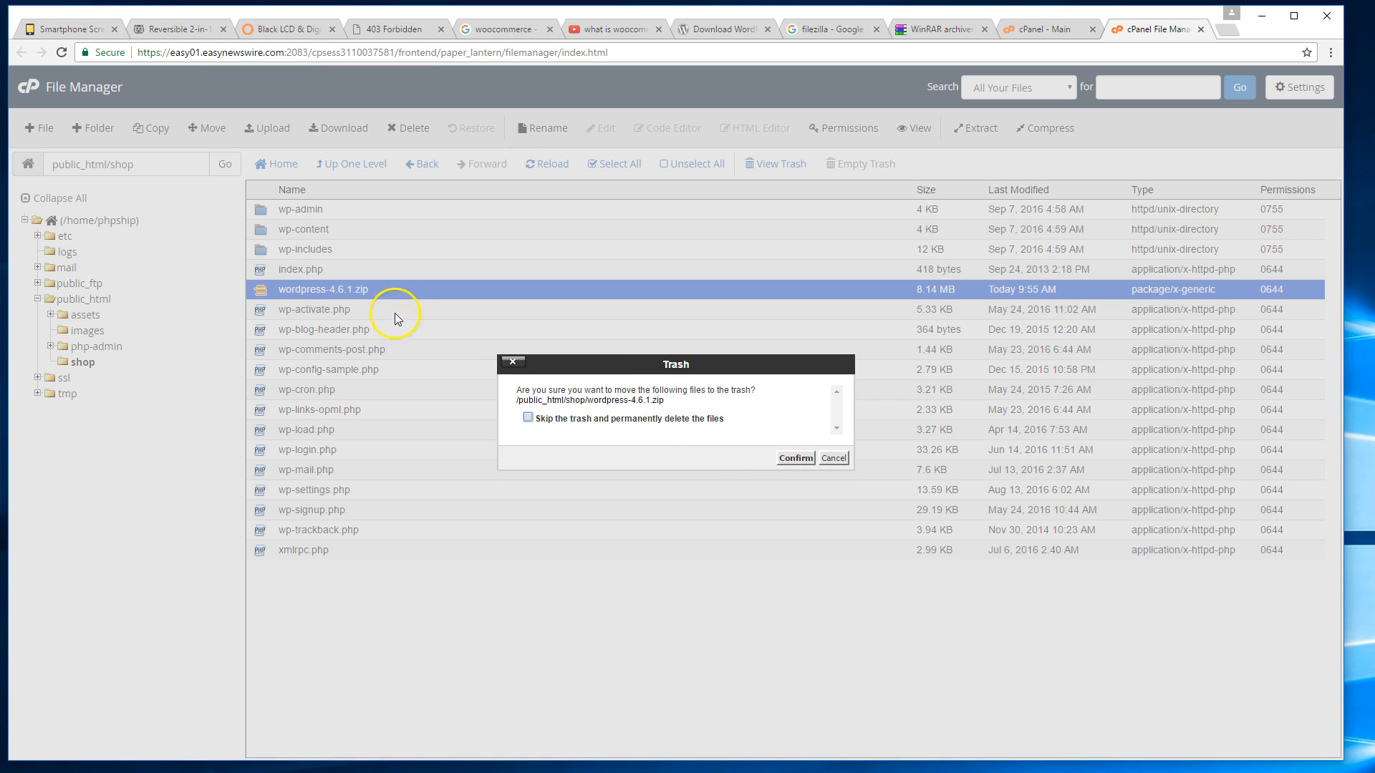
{"action": "left_click", "coordinate": [794, 458]}
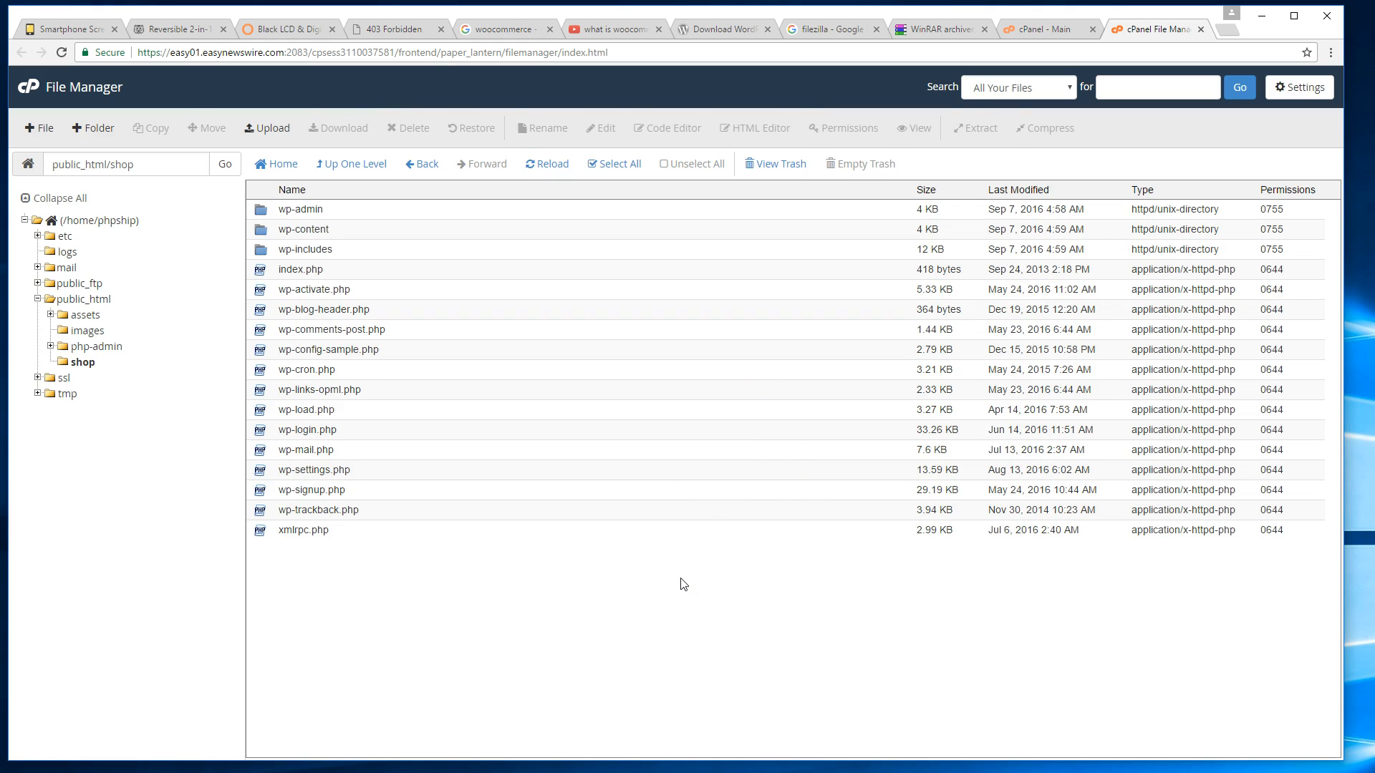
{"action": "key", "text": "ctrl+t"}
{"action": "type", "text": "php"}
{"action": "key", "text": "Delete"}
Load phpship.com/shop/ and advance the WordPress installer in English (United States) to the database step.
{"action": "type", "text": "ship/s"}
{"action": "key", "text": "BackSpace"}
{"action": "key", "text": "BackSpace"}
{"action": "type", "text": ".com"}
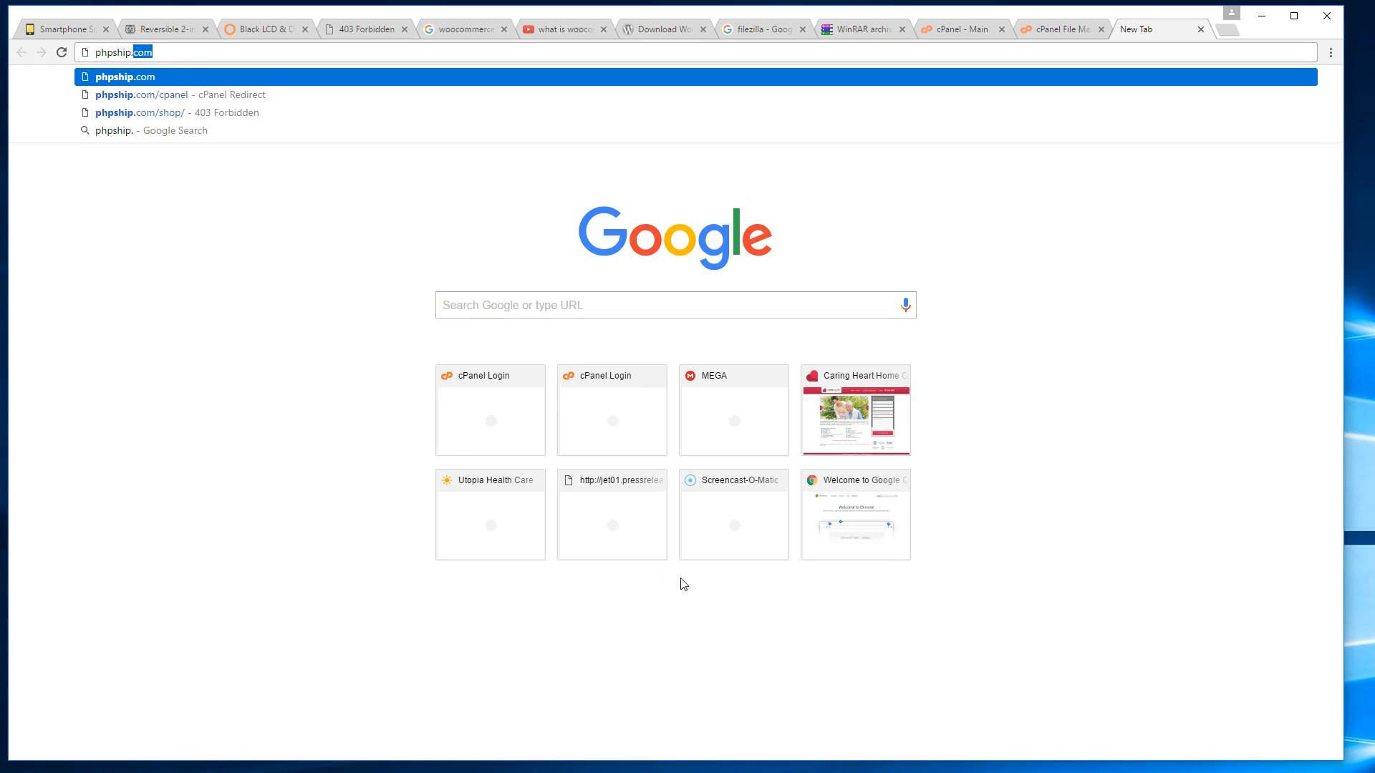
{"action": "type", "text": "/shop/"}
{"action": "key", "text": "Return"}
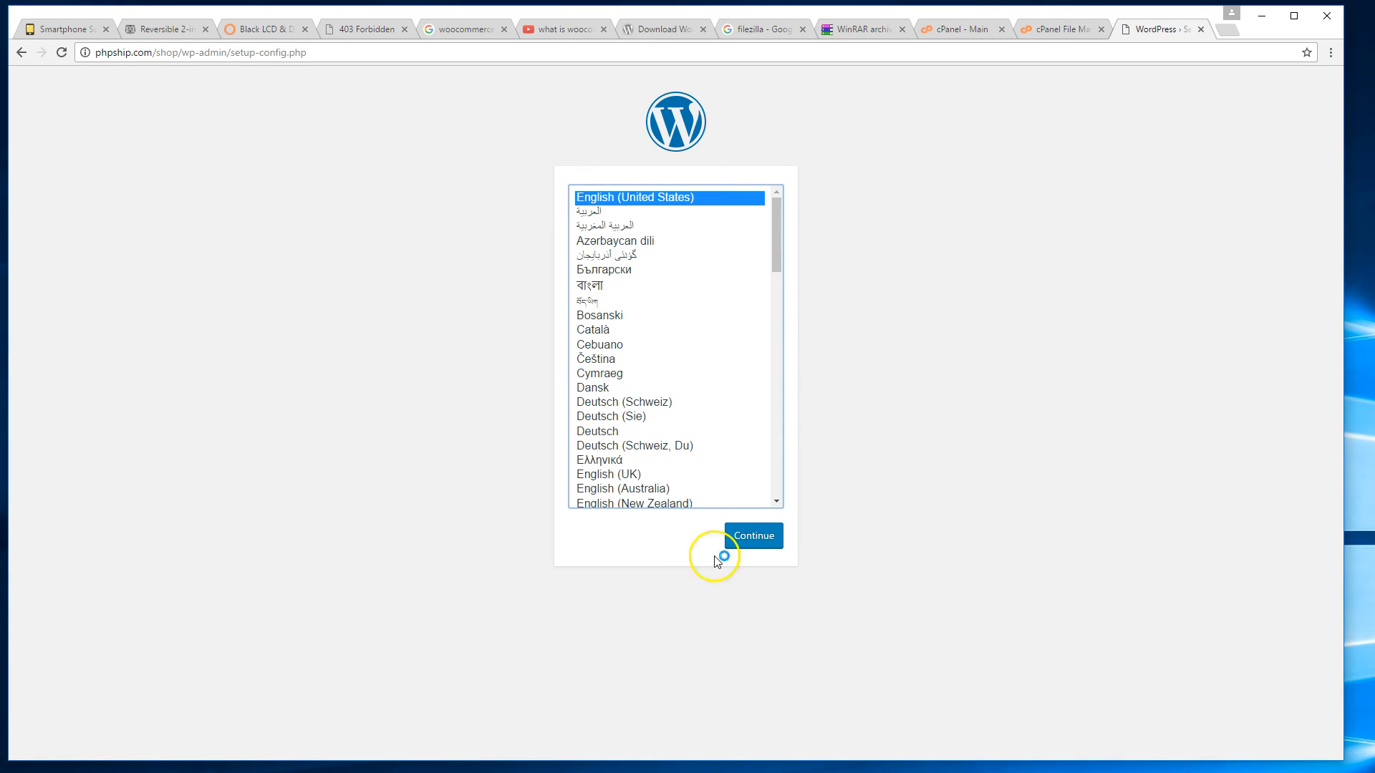
{"action": "left_click", "coordinate": [754, 546]}
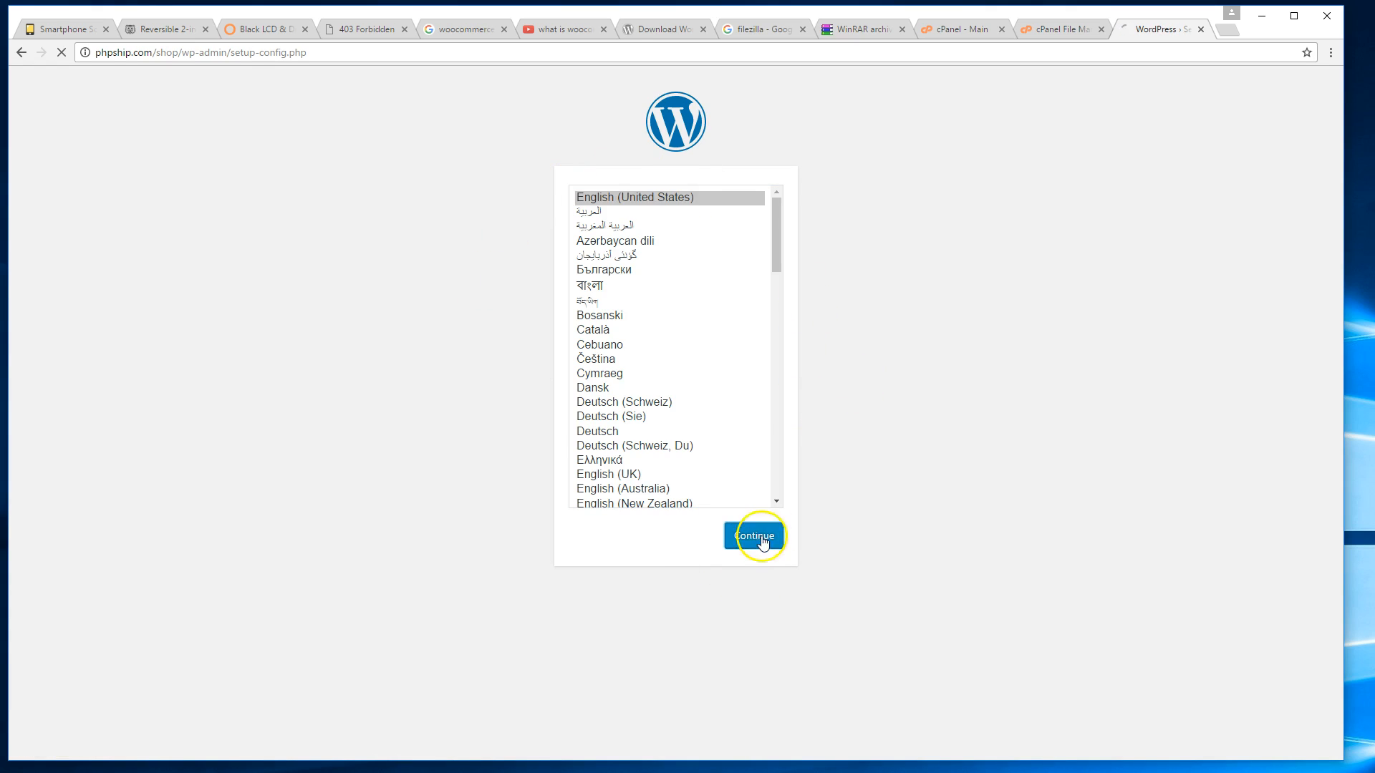
{"action": "left_click", "coordinate": [451, 458]}
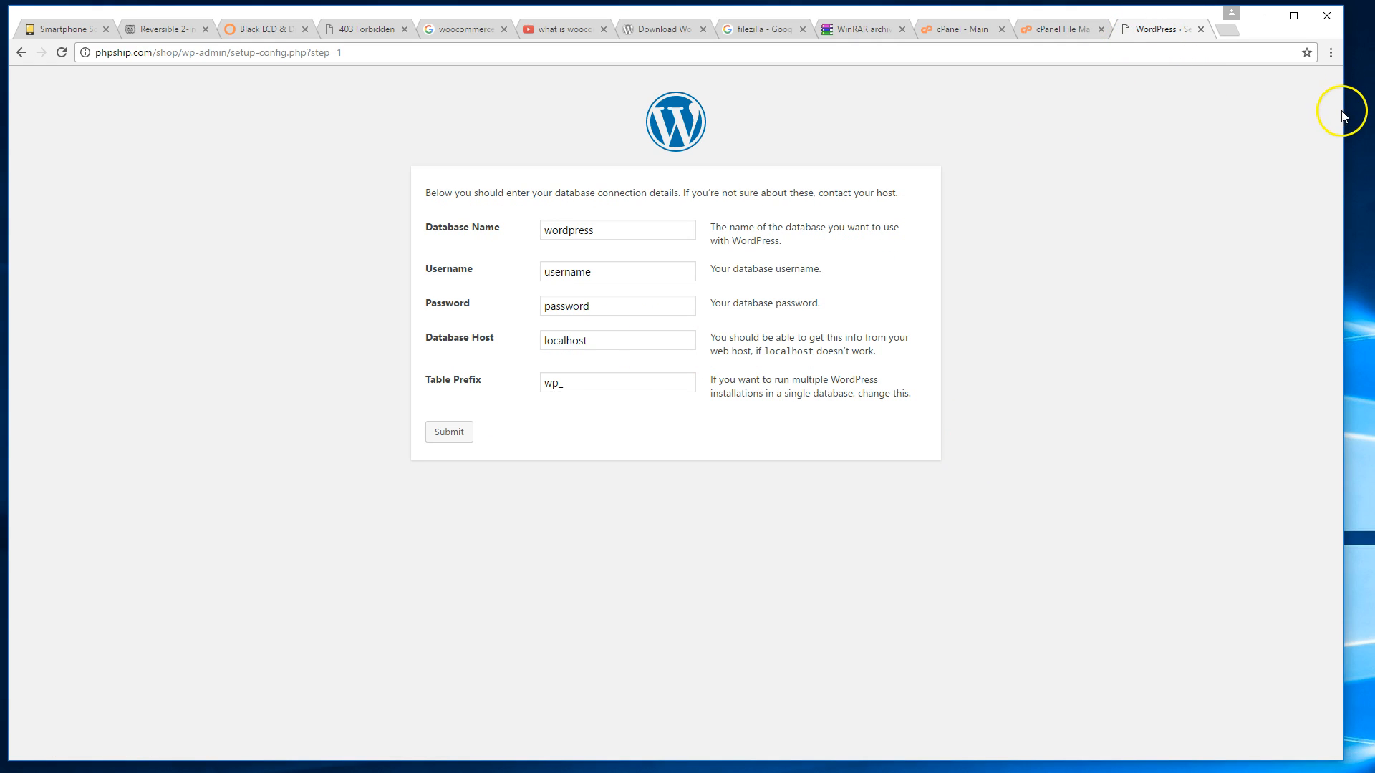
Detach the setup page into its own window on the right, then return to cPanel's home page.
{"action": "left_click_drag", "start_coordinate": [1167, 32], "coordinate": [1031, 172]}
{"action": "left_click_drag", "start_coordinate": [1215, 227], "coordinate": [241, 233]}
{"action": "left_click_drag", "start_coordinate": [85, 154], "coordinate": [1053, 45]}
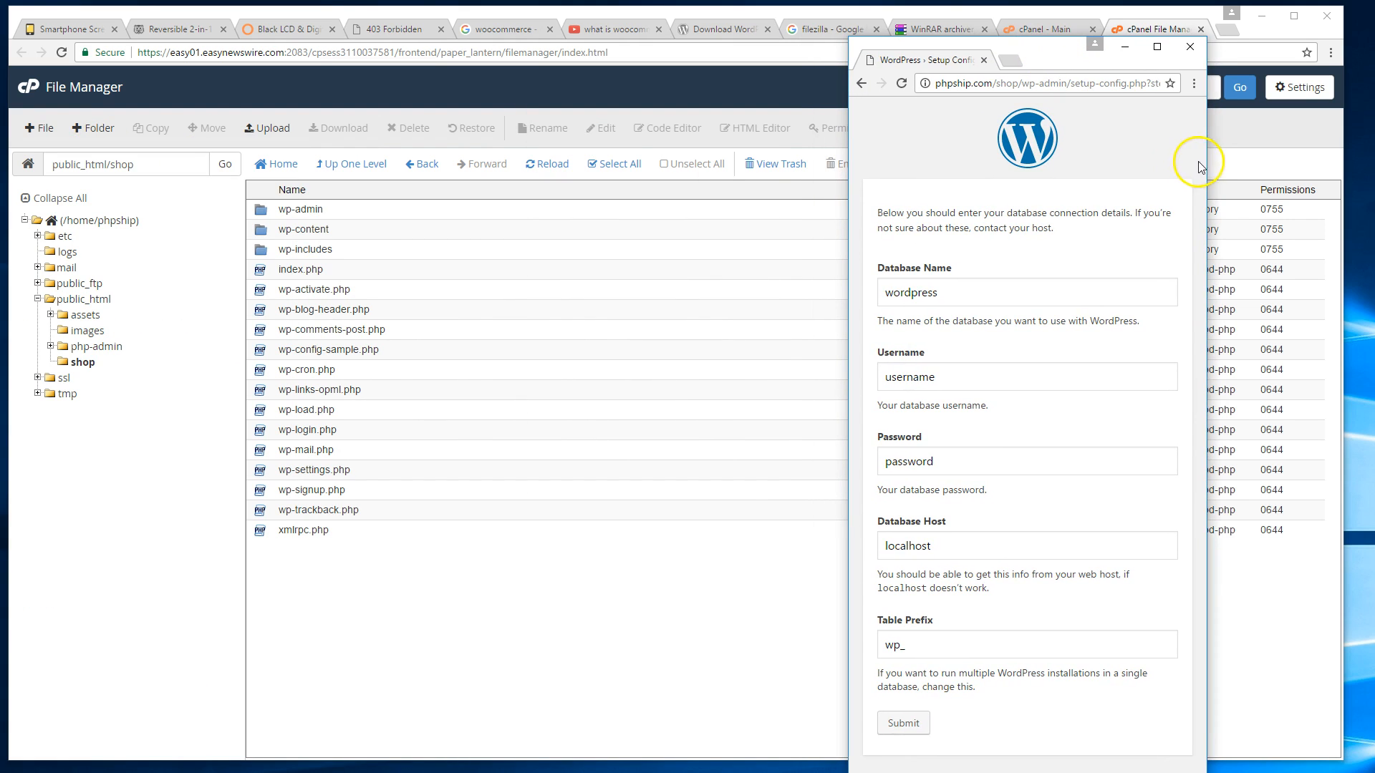
{"action": "left_click_drag", "start_coordinate": [1208, 166], "coordinate": [1371, 175]}
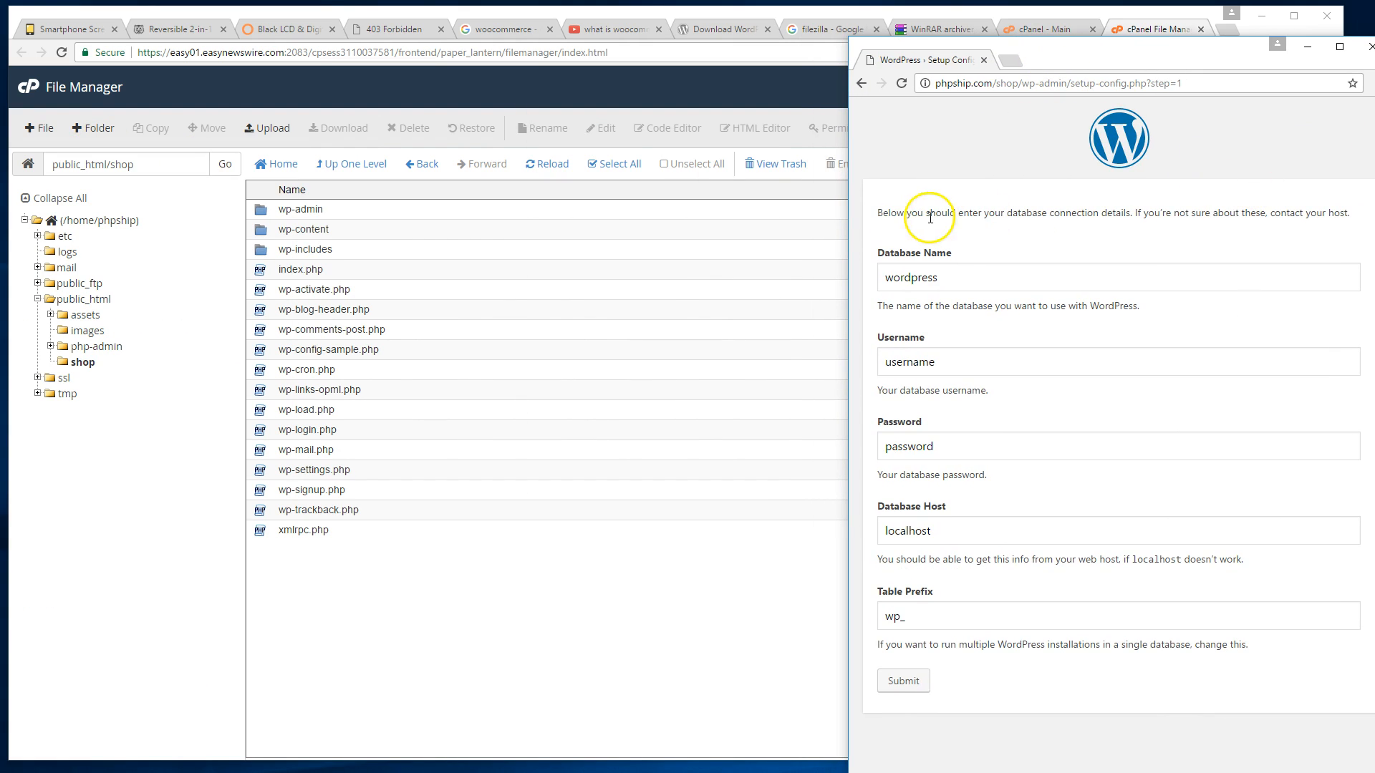
{"action": "left_click_drag", "start_coordinate": [847, 215], "coordinate": [420, 204]}
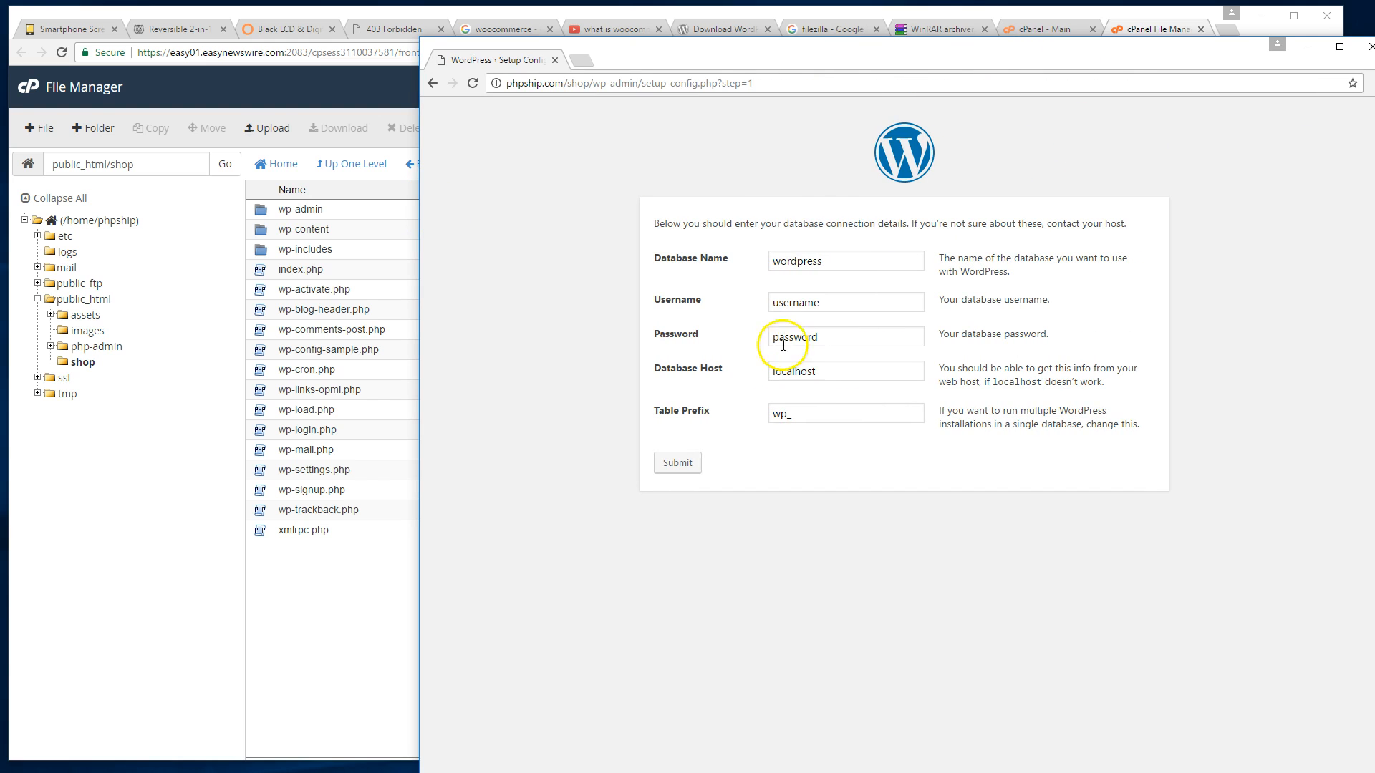
{"action": "left_click_drag", "start_coordinate": [940, 55], "coordinate": [1089, 40]}
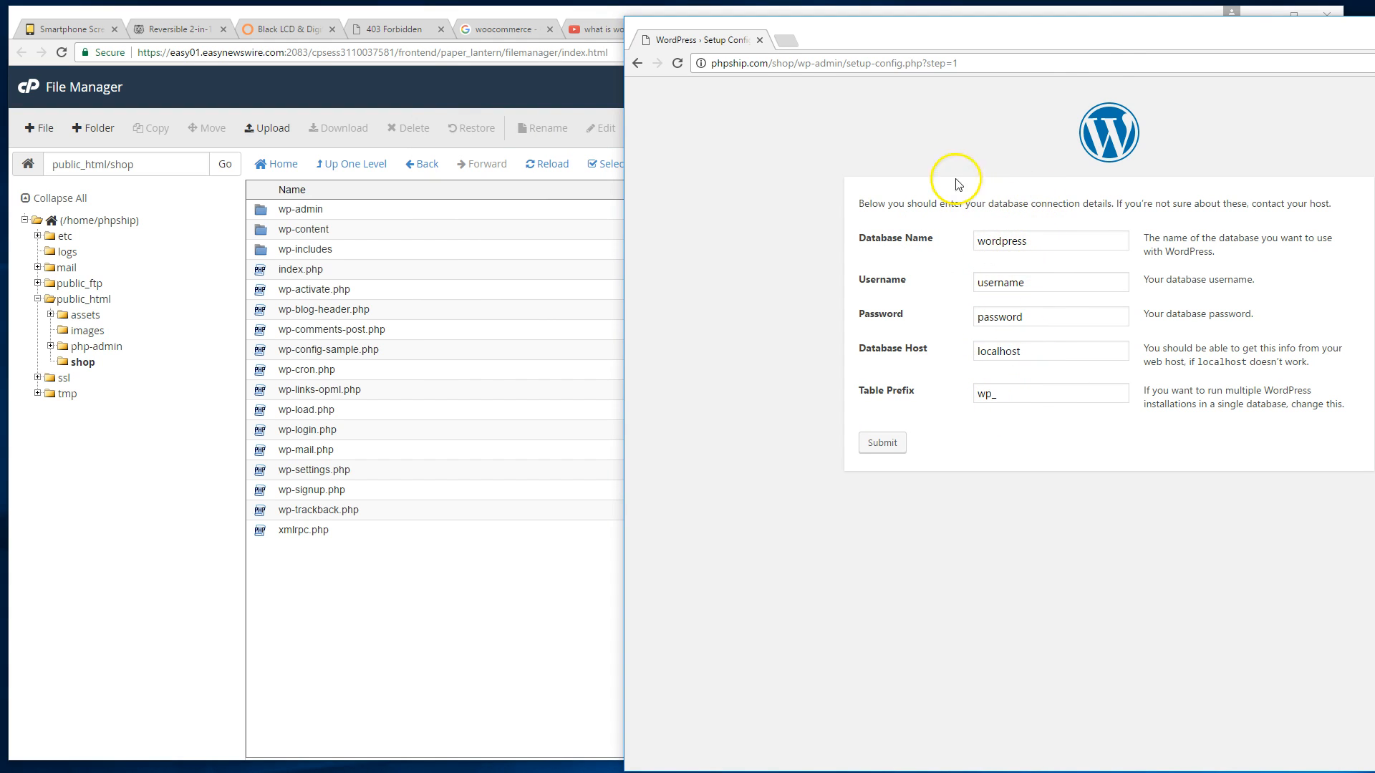
{"action": "left_click_drag", "start_coordinate": [1103, 39], "coordinate": [1006, 34]}
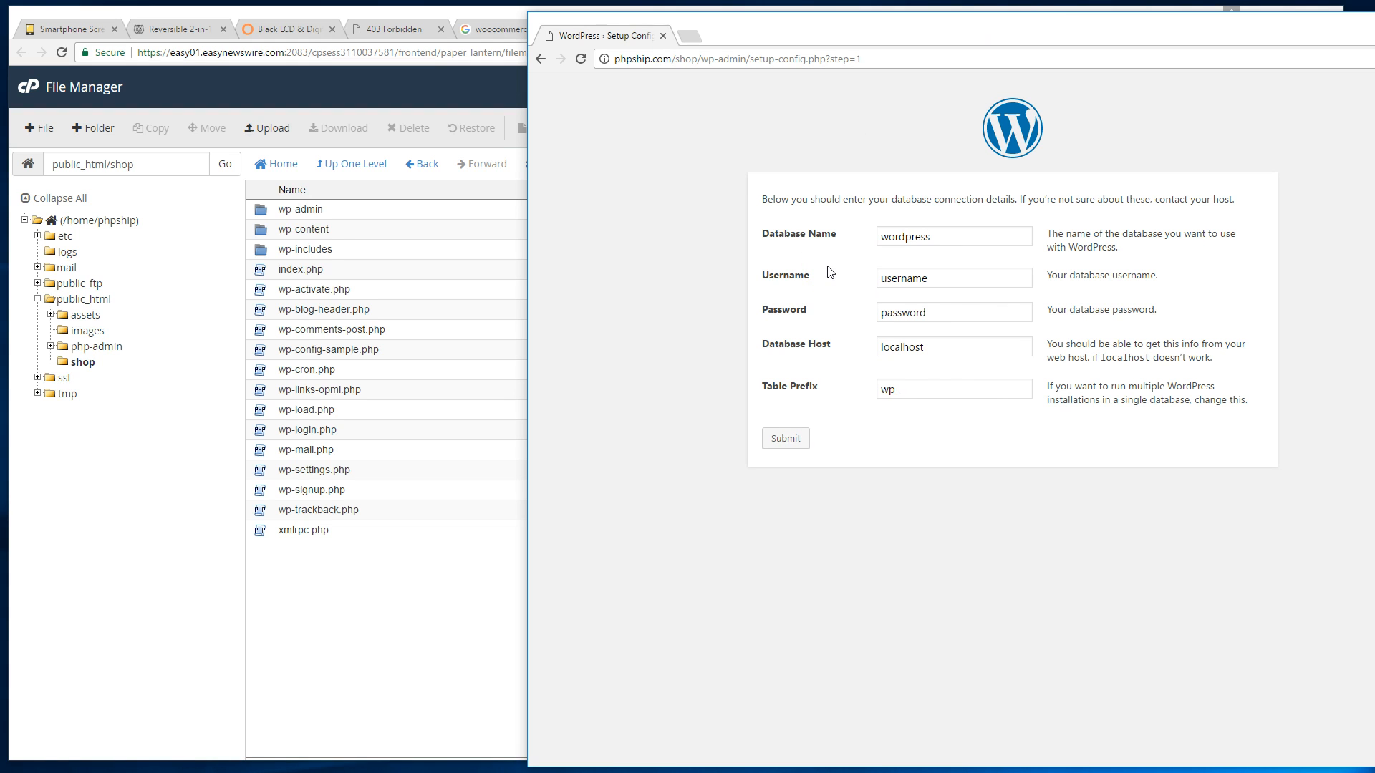
{"action": "left_click", "coordinate": [466, 89]}
{"action": "left_click", "coordinate": [1031, 29]}
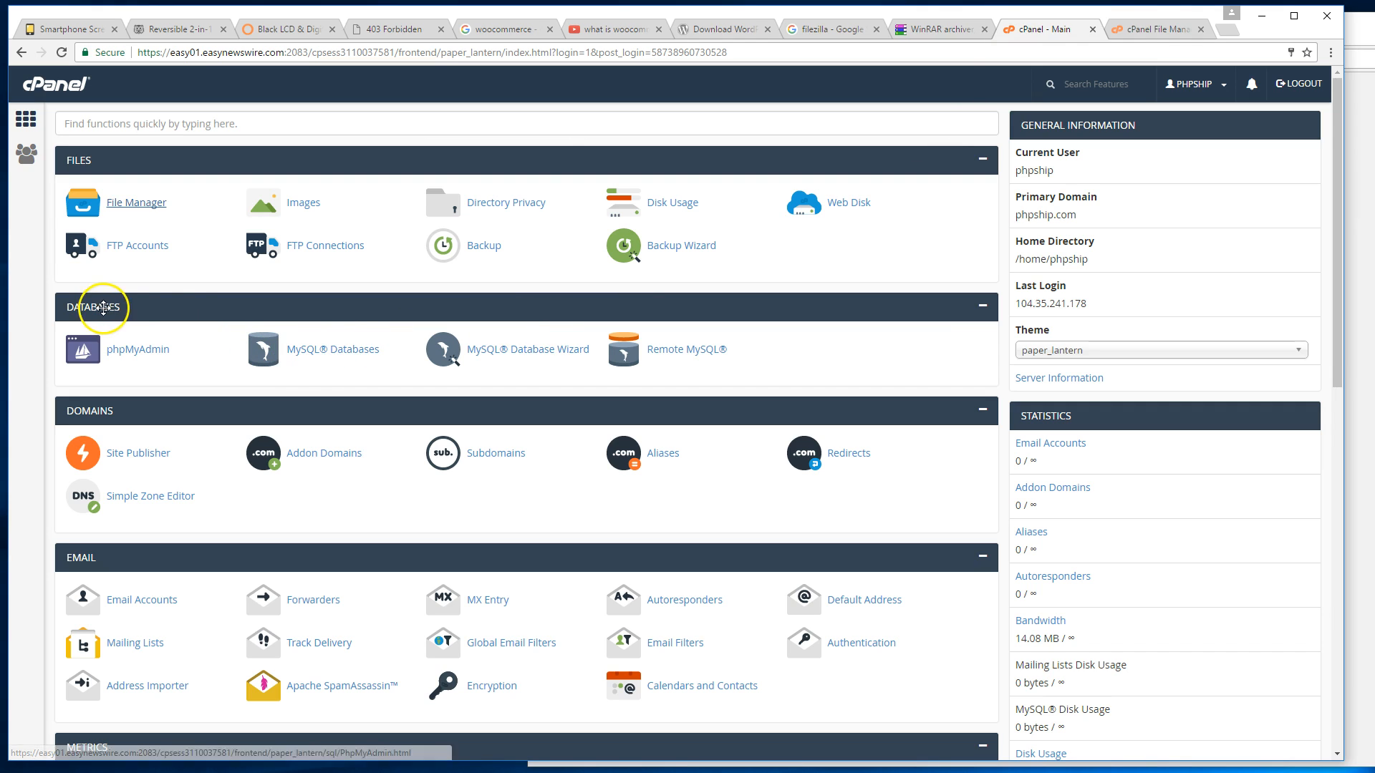
Open cPanel's MySQL Databases page and look over the new database and new user fields.
{"action": "left_click", "coordinate": [329, 365]}
{"action": "left_click", "coordinate": [315, 299]}
{"action": "scroll", "coordinate": [788, 165], "scroll_direction": "down", "scroll_amount": 2}
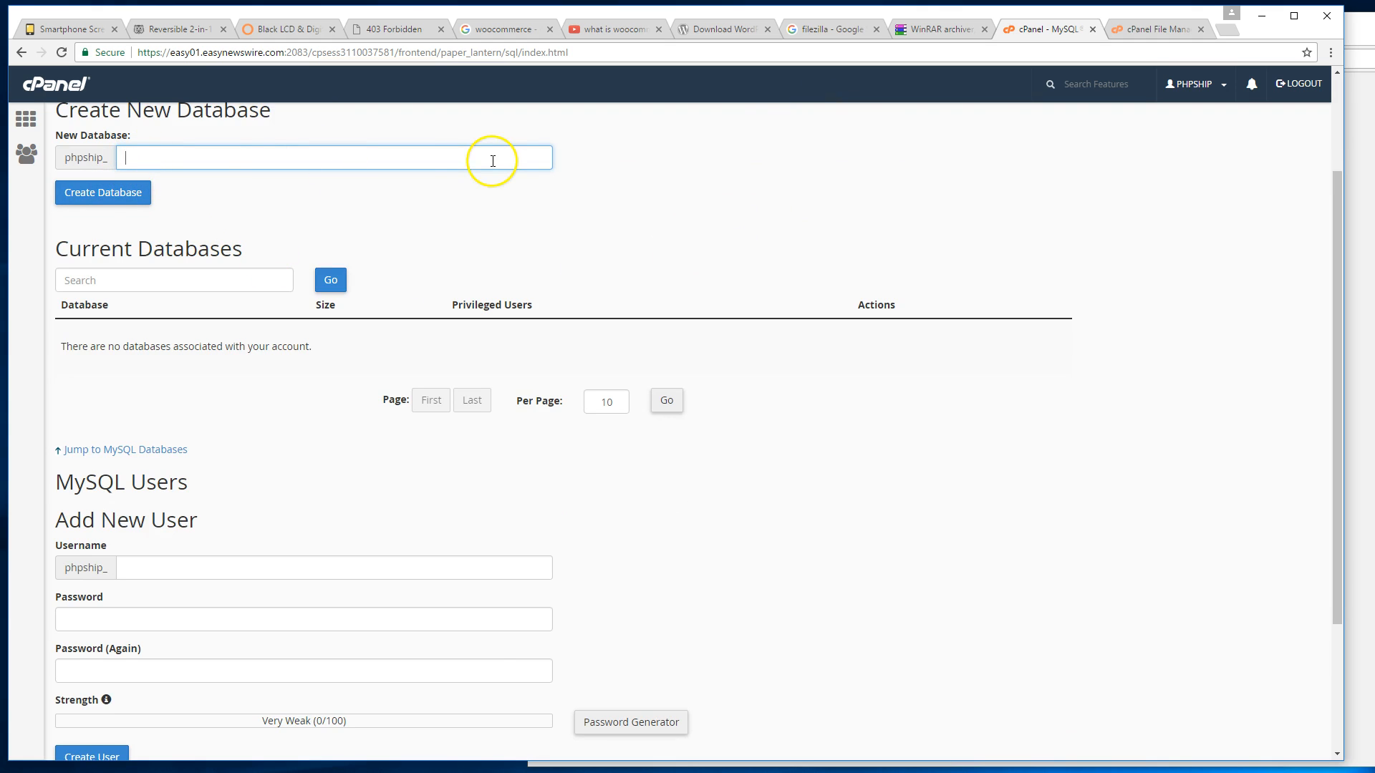
{"action": "scroll", "coordinate": [190, 405], "scroll_direction": "down", "scroll_amount": 3}
{"action": "left_click", "coordinate": [122, 390]}
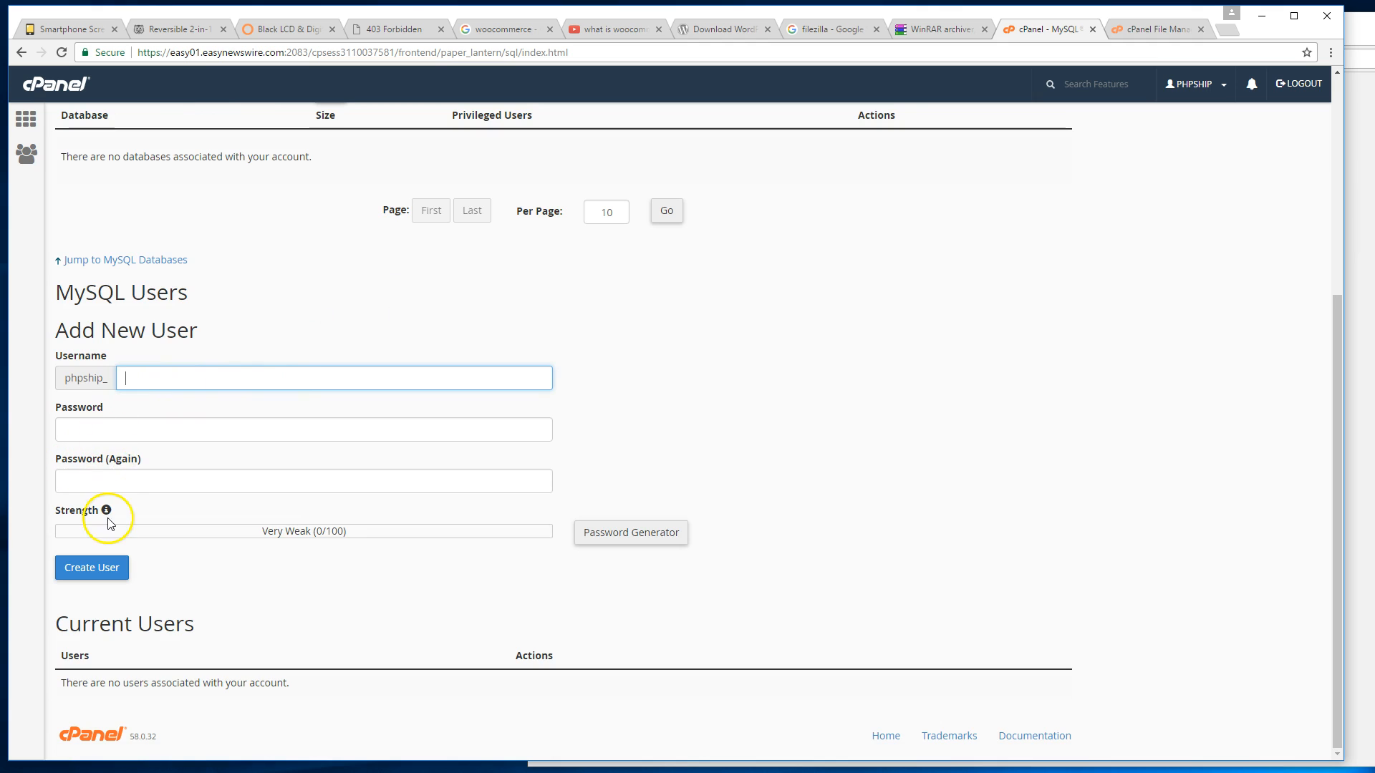
{"action": "scroll", "coordinate": [1095, 344], "scroll_direction": "up", "scroll_amount": 2}
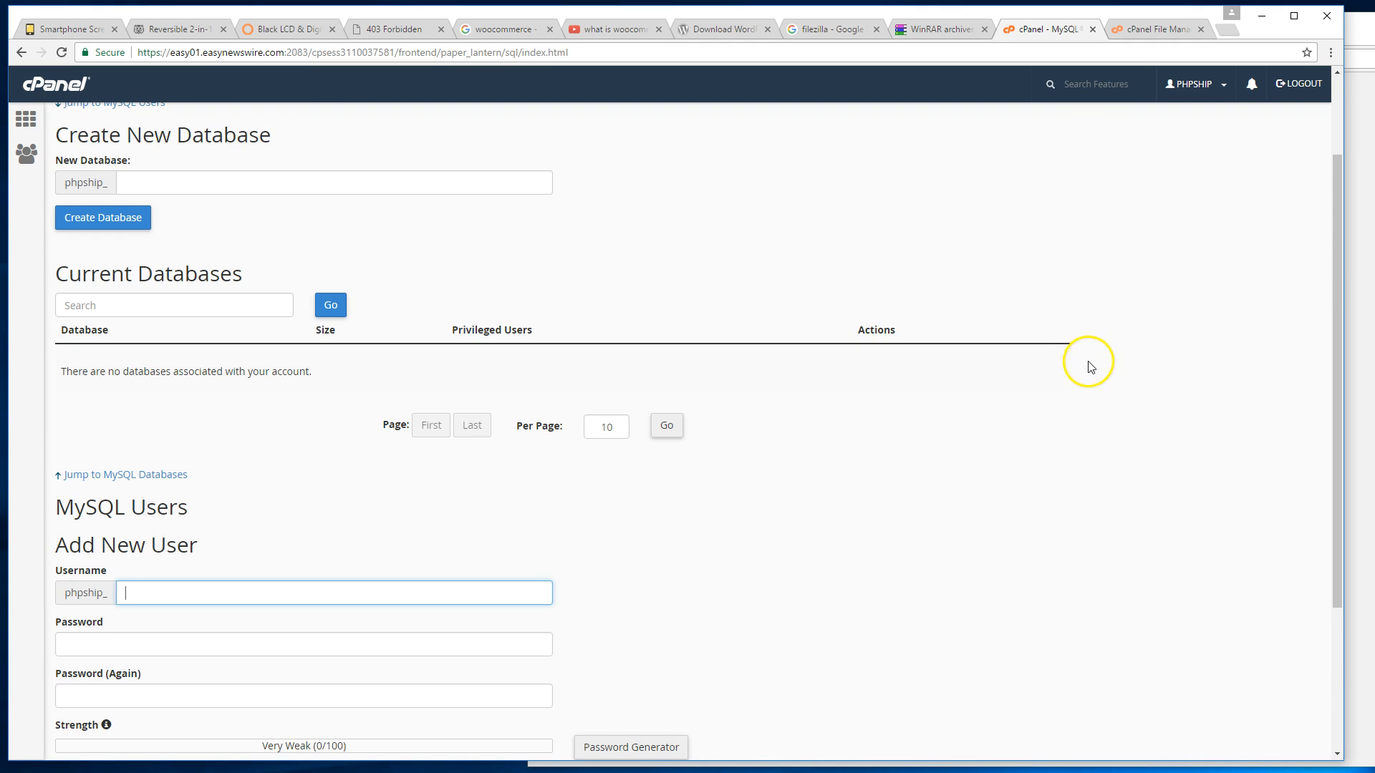
{"action": "scroll", "coordinate": [1090, 367], "scroll_direction": "down", "scroll_amount": 1}
{"action": "scroll", "coordinate": [1088, 363], "scroll_direction": "down", "scroll_amount": 1}
{"action": "left_click", "coordinate": [903, 369]}
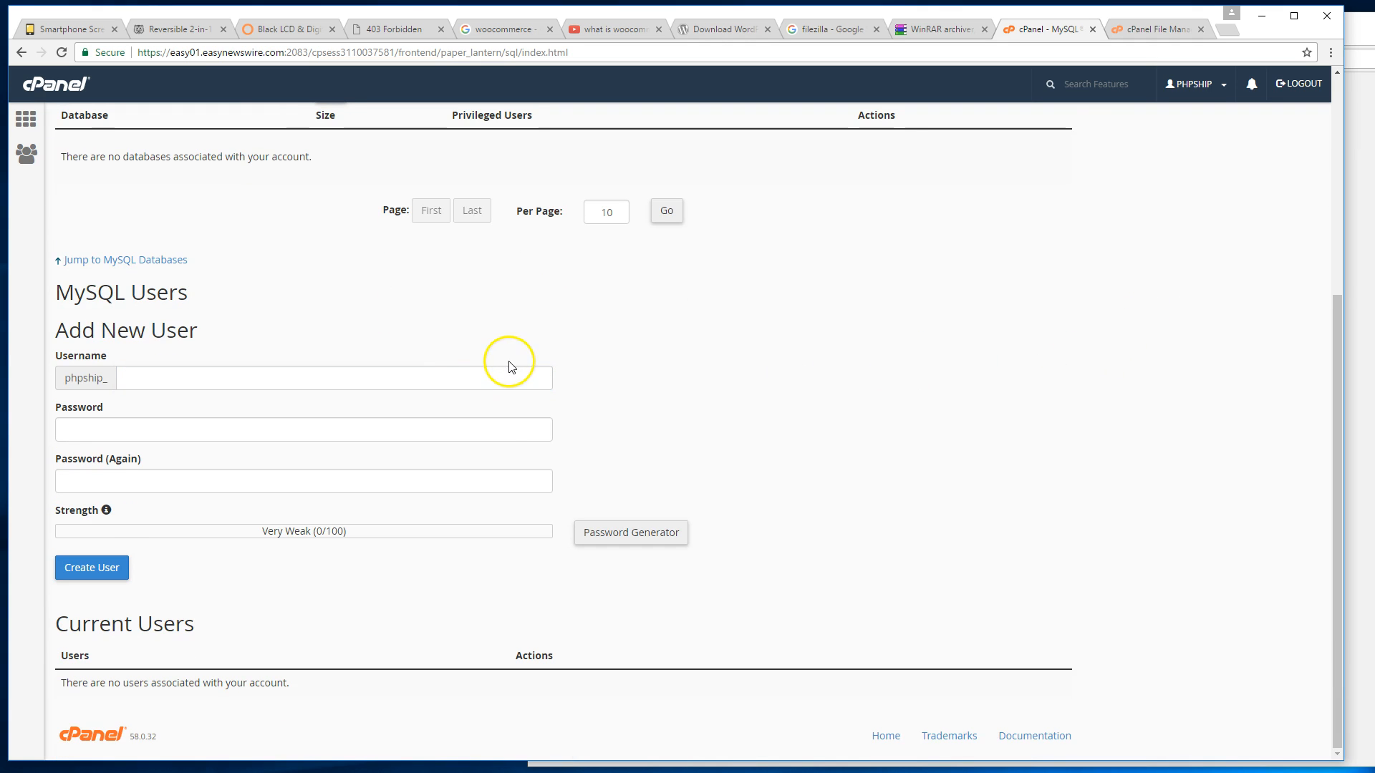
{"action": "scroll", "coordinate": [511, 368], "scroll_direction": "up", "scroll_amount": 5}
{"action": "left_click", "coordinate": [453, 301]}
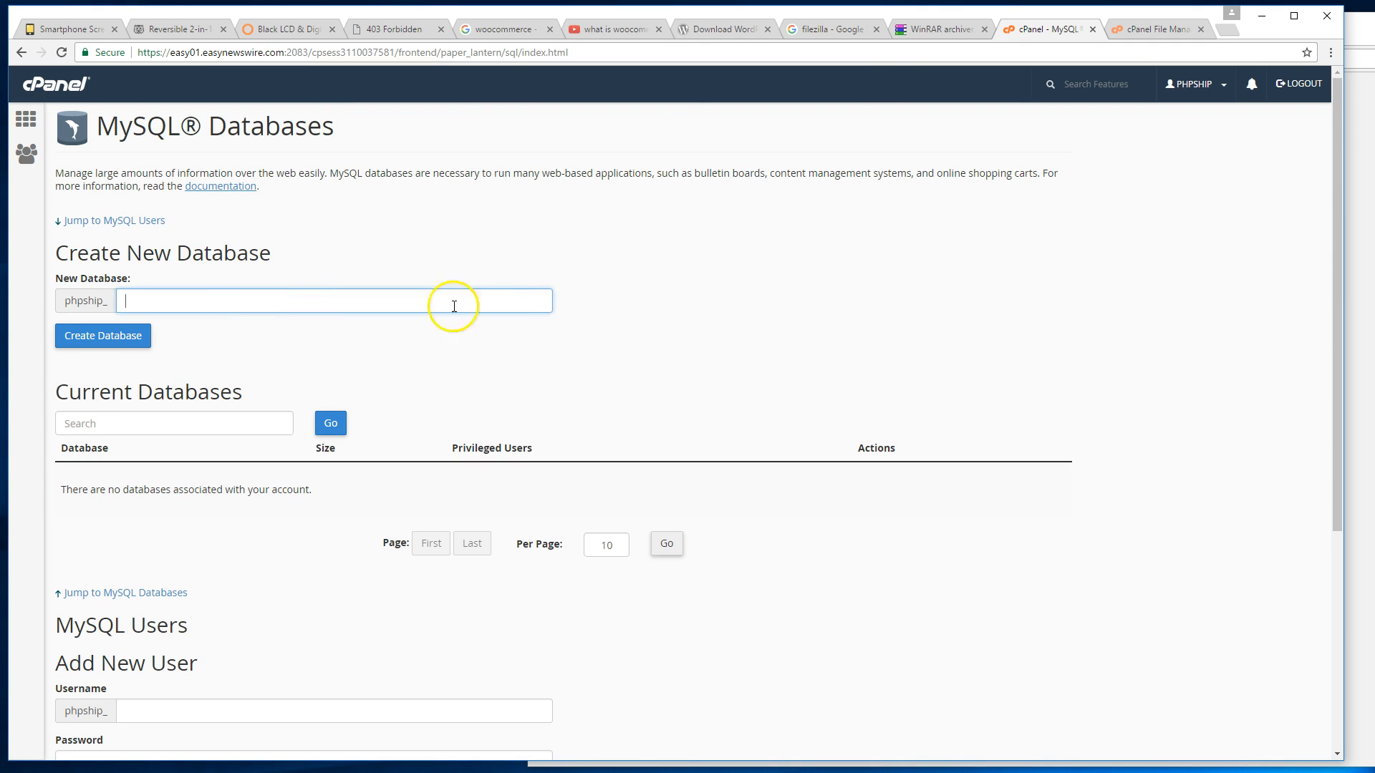
{"action": "scroll", "coordinate": [515, 309], "scroll_direction": "down", "scroll_amount": 1}
Move the page into its own narrower window and create the database phpship_shop.
{"action": "left_click_drag", "start_coordinate": [1064, 36], "coordinate": [845, 307]}
{"action": "left_click_drag", "start_coordinate": [1141, 373], "coordinate": [574, 384]}
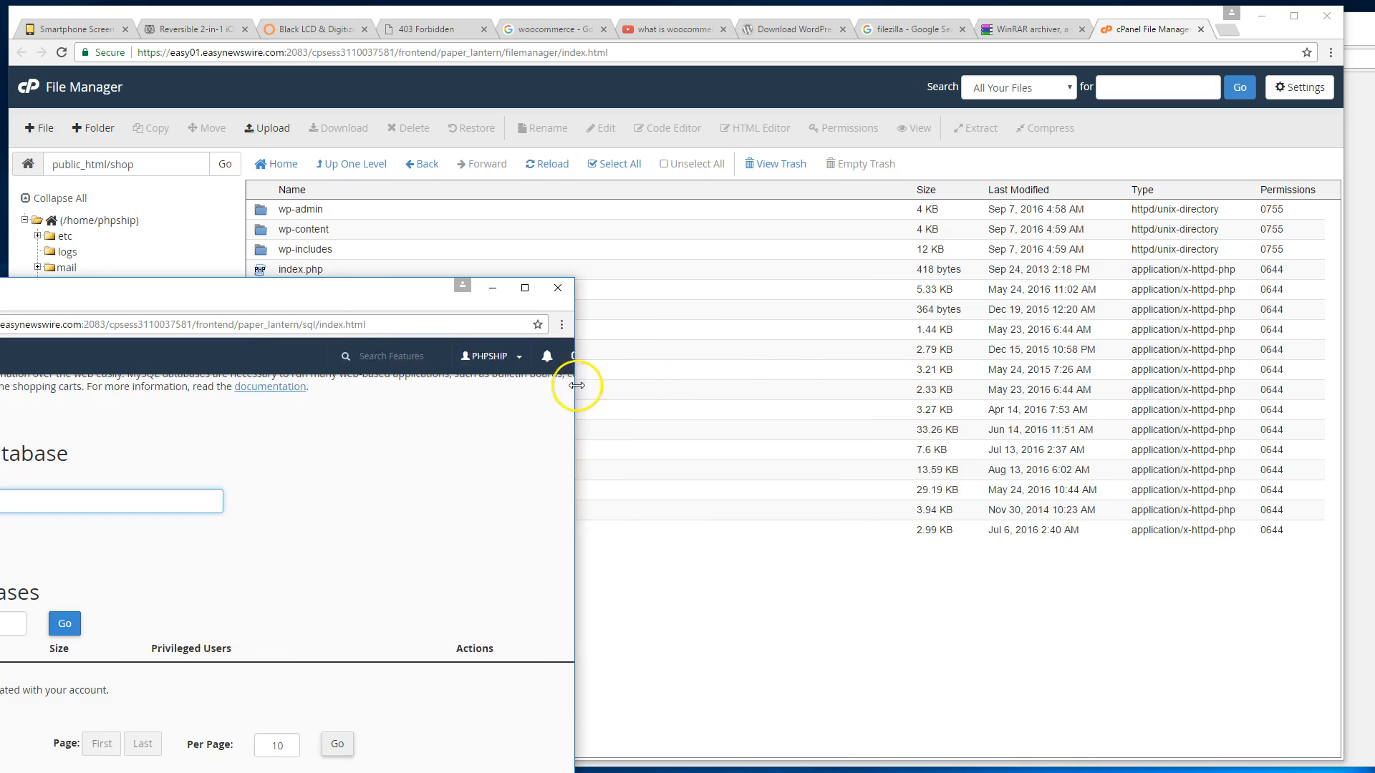
{"action": "left_click_drag", "start_coordinate": [370, 279], "coordinate": [693, 324]}
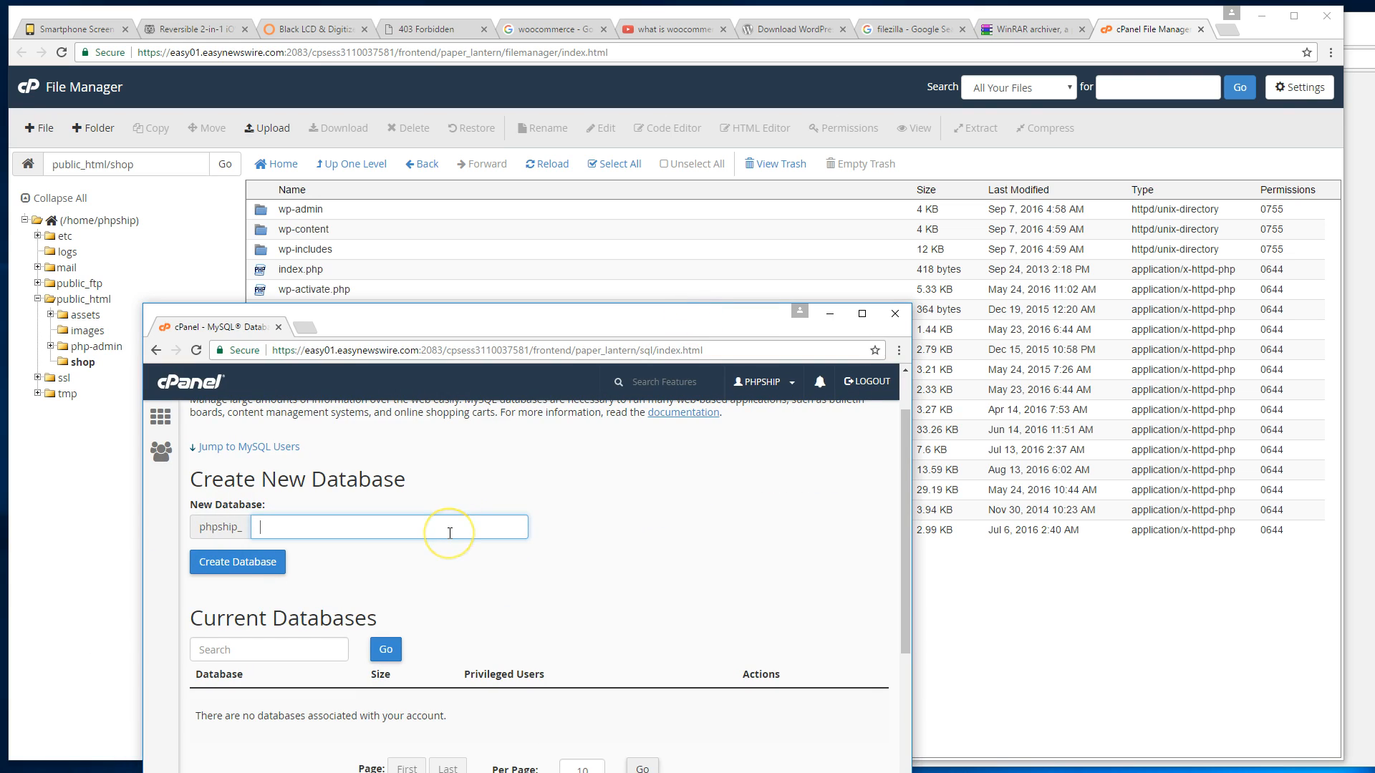
{"action": "type", "text": "shop"}
{"action": "left_click", "coordinate": [276, 565]}
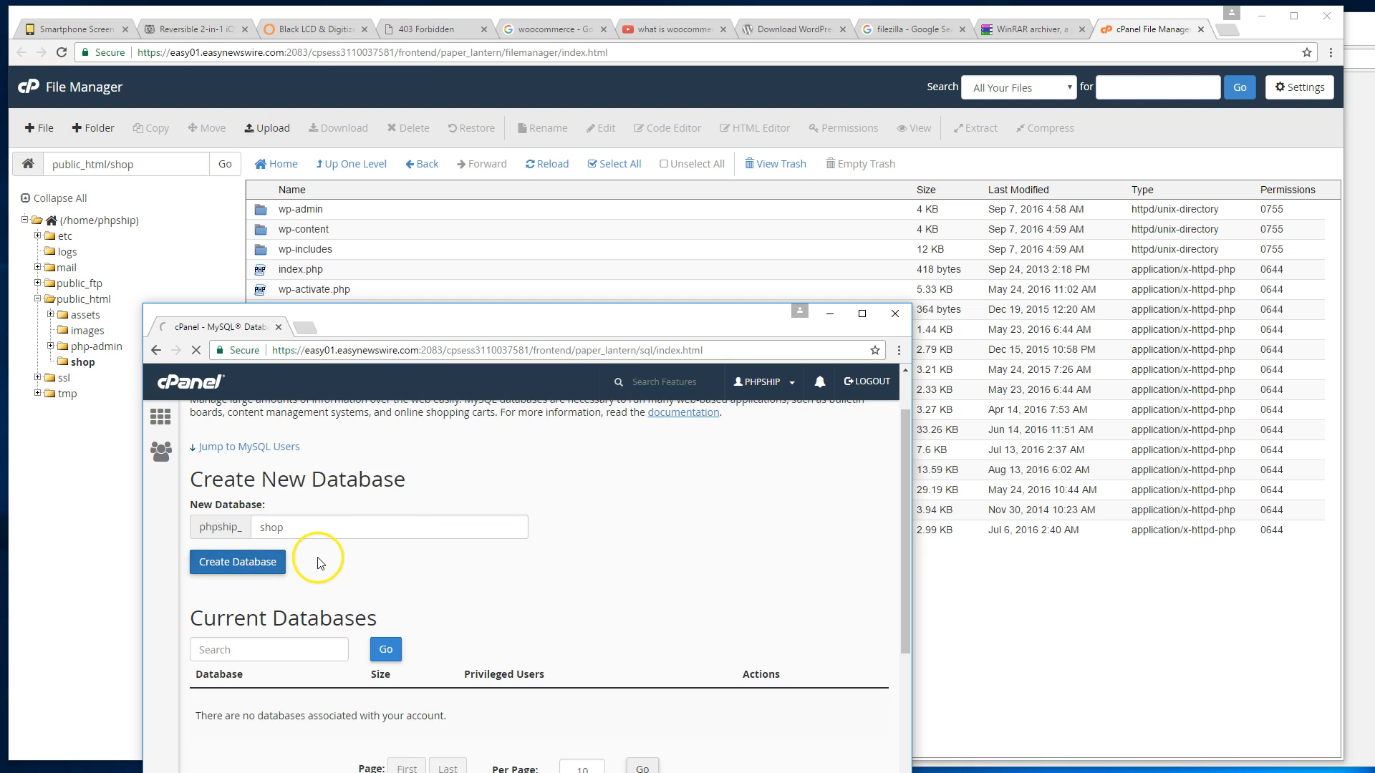
Go back to MySQL Databases and enter admin as the new user's username.
{"action": "left_click", "coordinate": [546, 525]}
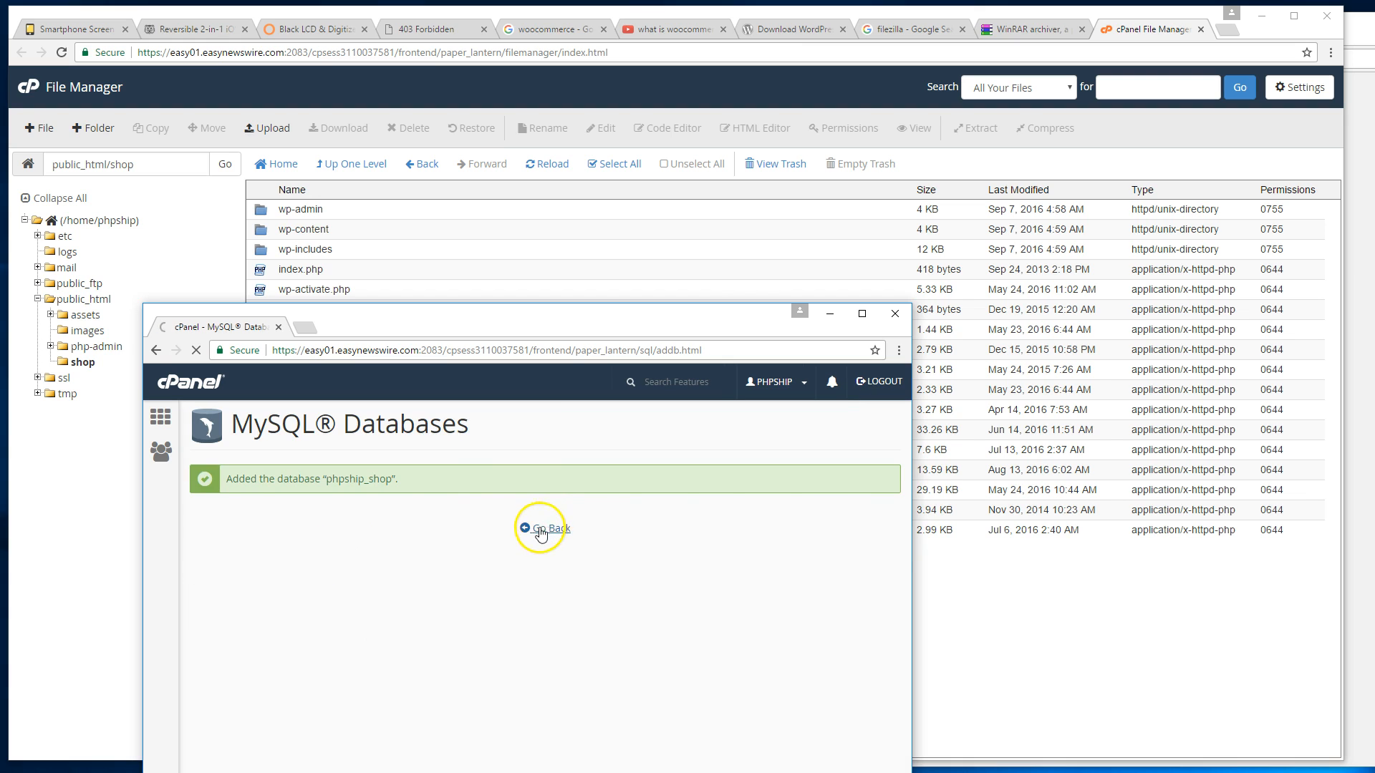
{"action": "scroll", "coordinate": [521, 552], "scroll_direction": "down", "scroll_amount": 5}
{"action": "scroll", "coordinate": [521, 558], "scroll_direction": "down", "scroll_amount": 4}
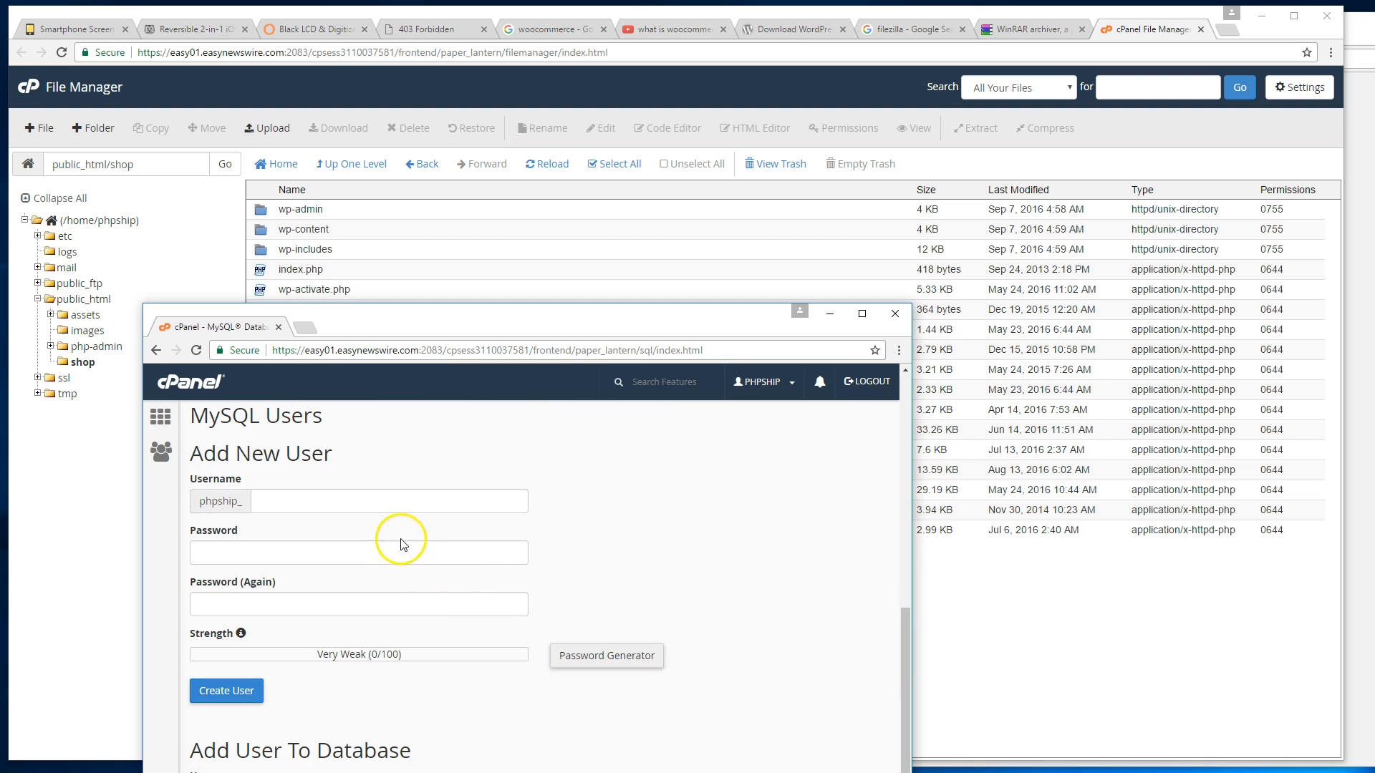
{"action": "left_click", "coordinate": [518, 506]}
{"action": "scroll", "coordinate": [653, 528], "scroll_direction": "up", "scroll_amount": 2}
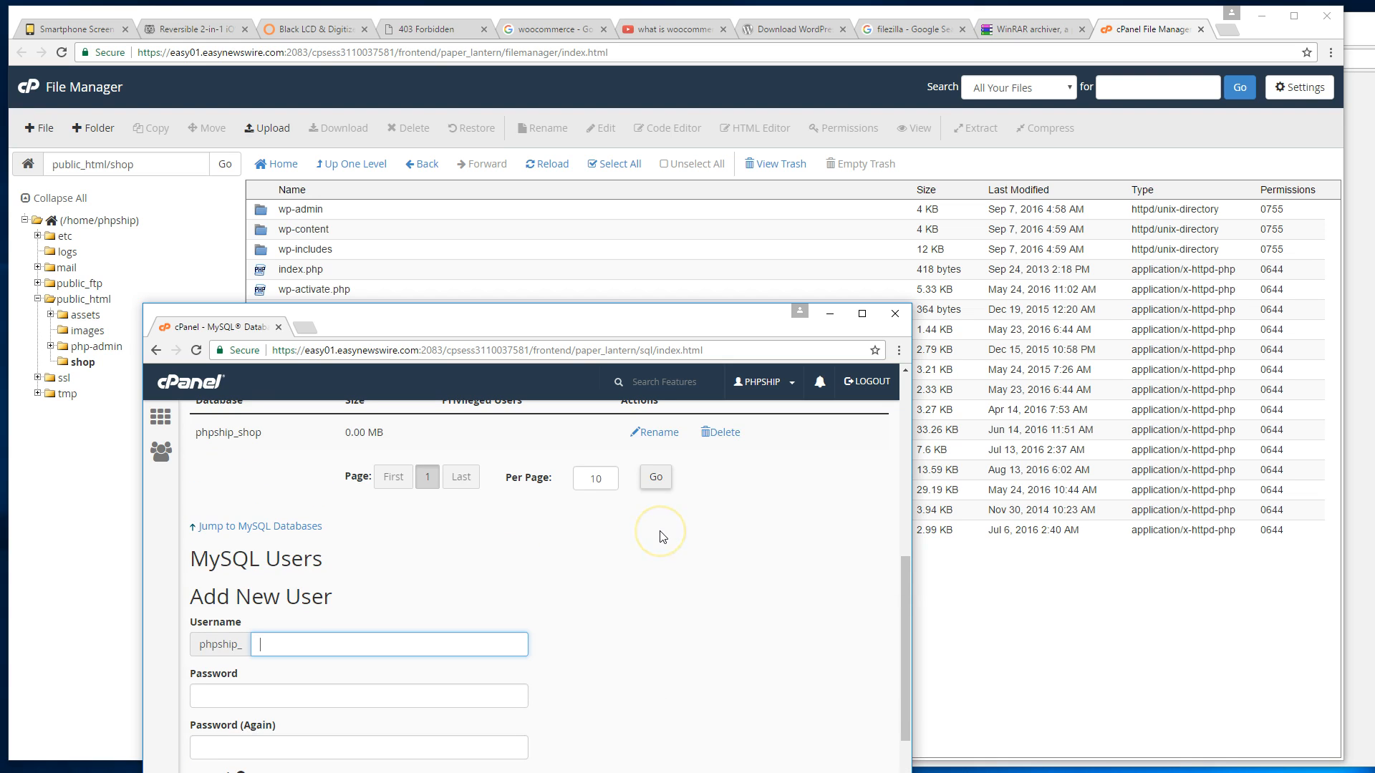
{"action": "type", "text": "admin"}
{"action": "key", "text": "Tab"}
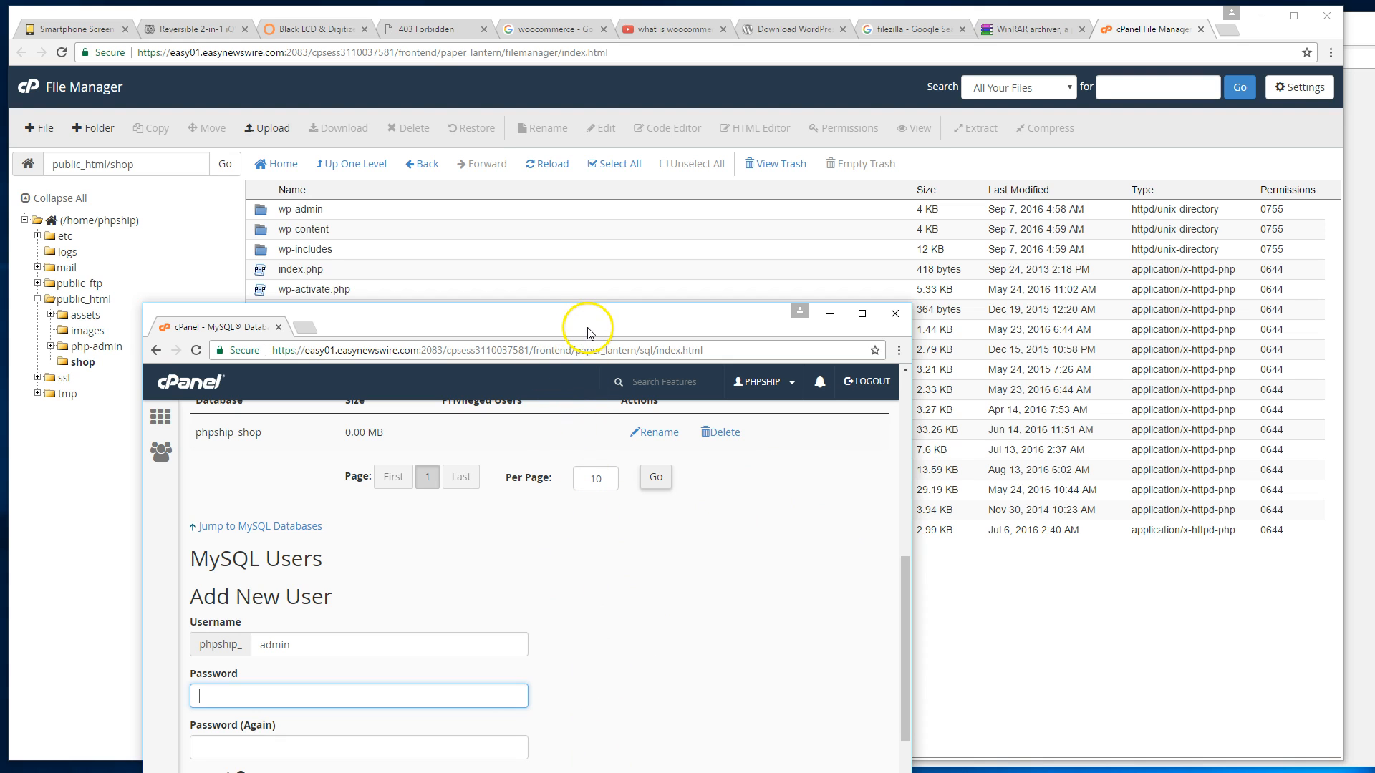
Paste the generated password into both password fields and create the user phpship_admin.
{"action": "left_click_drag", "start_coordinate": [1373, 21], "coordinate": [960, 629]}
{"action": "key", "text": "ctrl+t"}
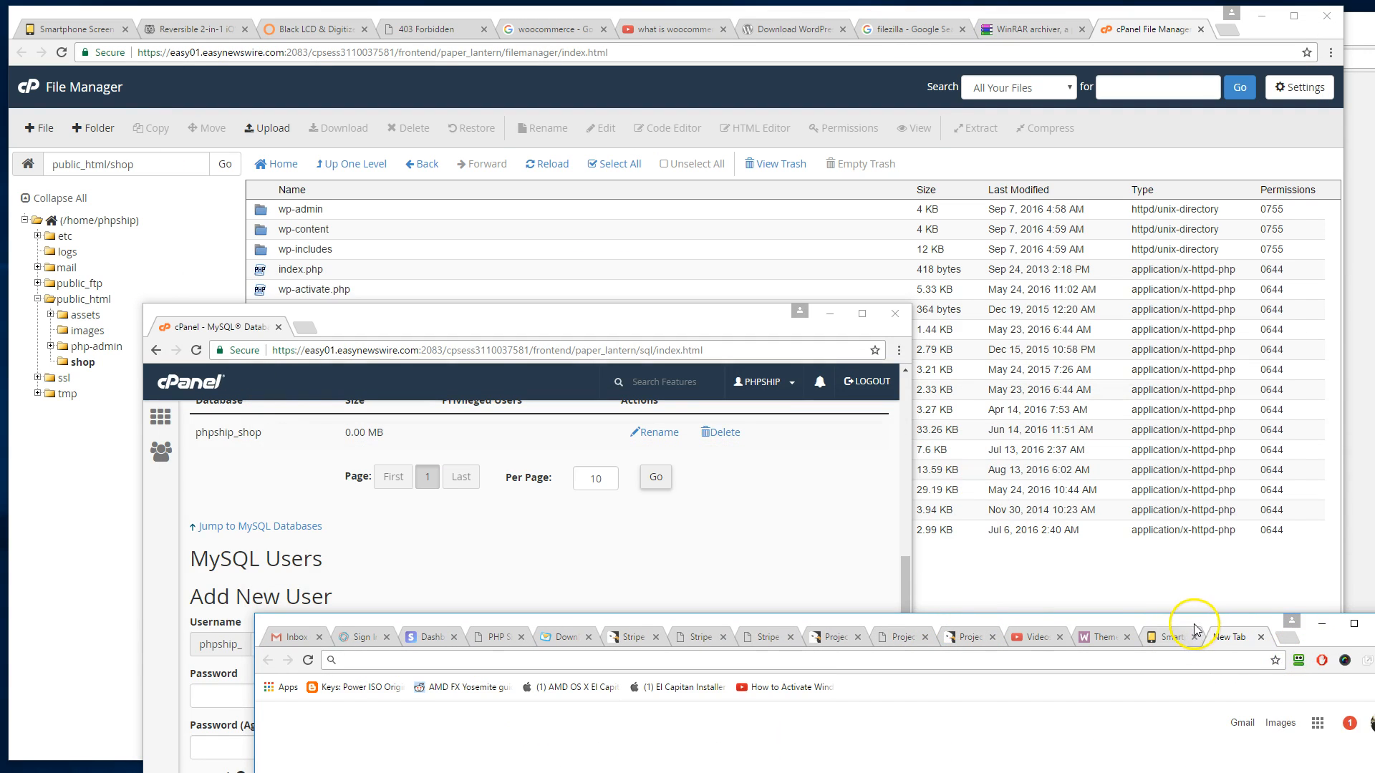
{"action": "left_click_drag", "start_coordinate": [1193, 630], "coordinate": [1103, 772]}
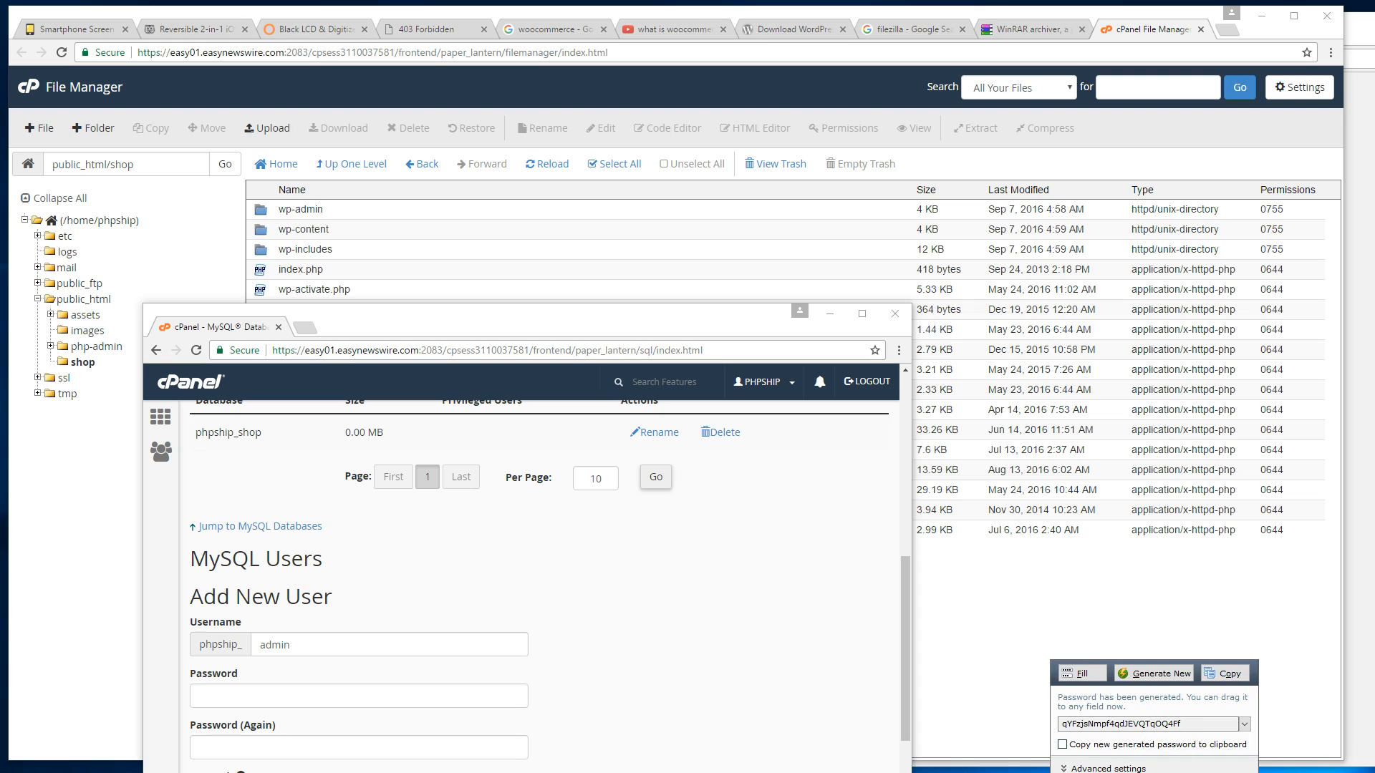
{"action": "left_click_drag", "start_coordinate": [1255, 772], "coordinate": [1335, 735]}
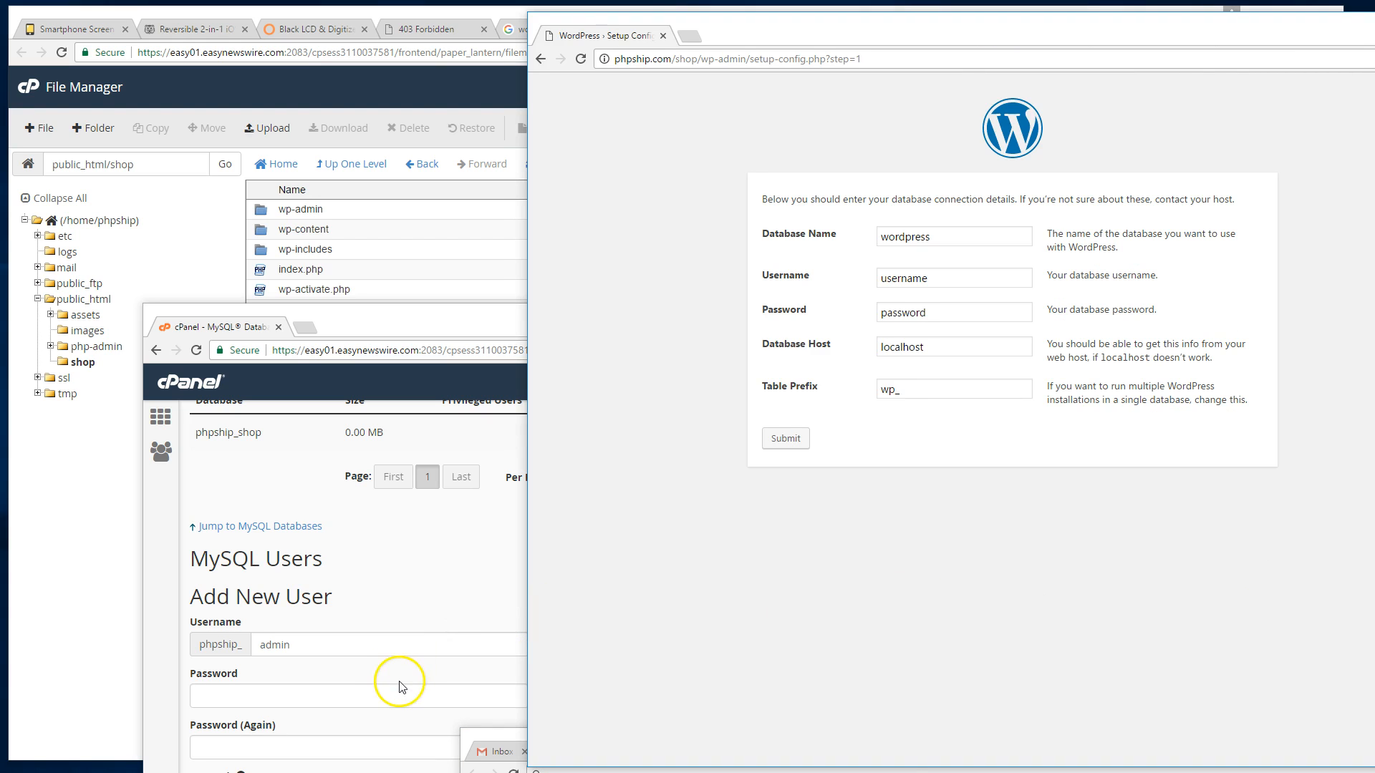
{"action": "left_click", "coordinate": [399, 692]}
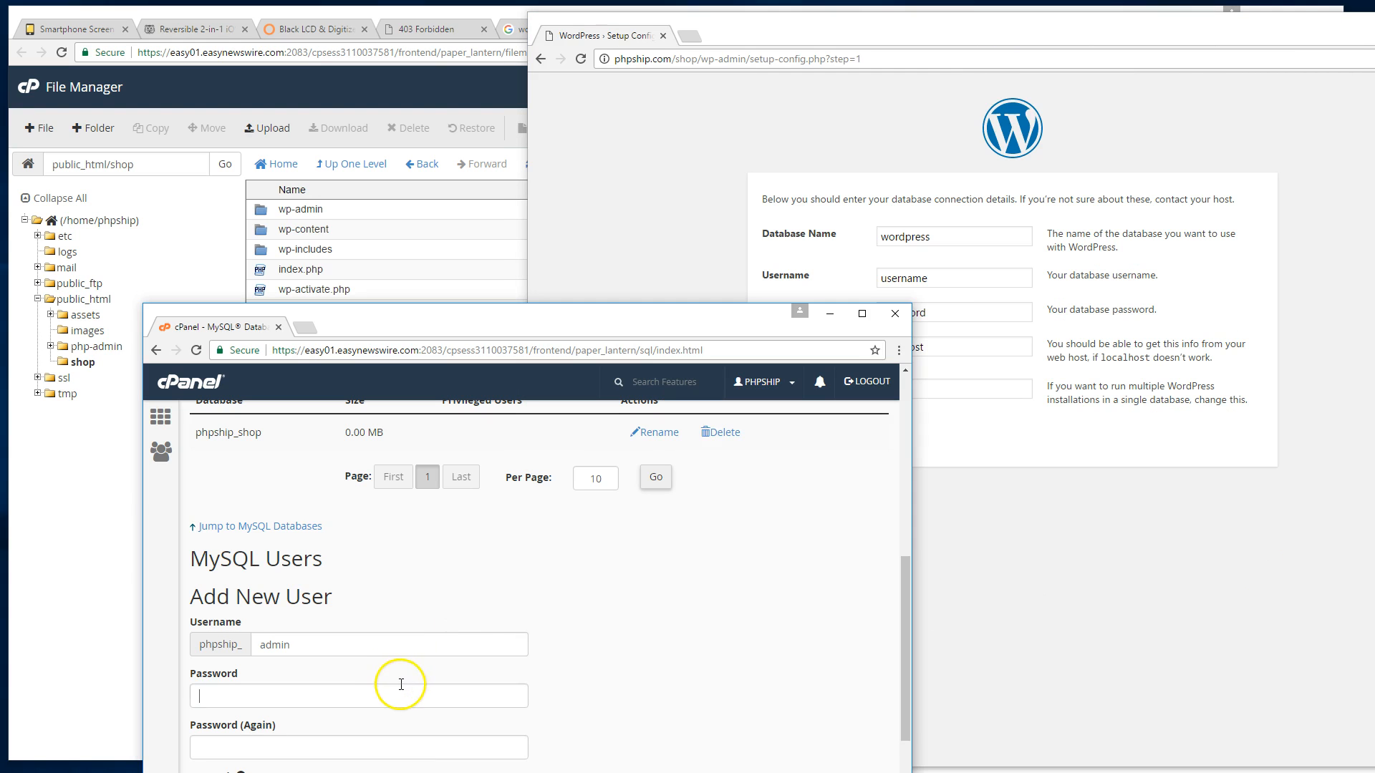
{"action": "key", "text": "ctrl+v"}
{"action": "left_click", "coordinate": [406, 745]}
{"action": "key", "text": "ctrl+v"}
{"action": "left_click_drag", "start_coordinate": [582, 326], "coordinate": [567, 239]}
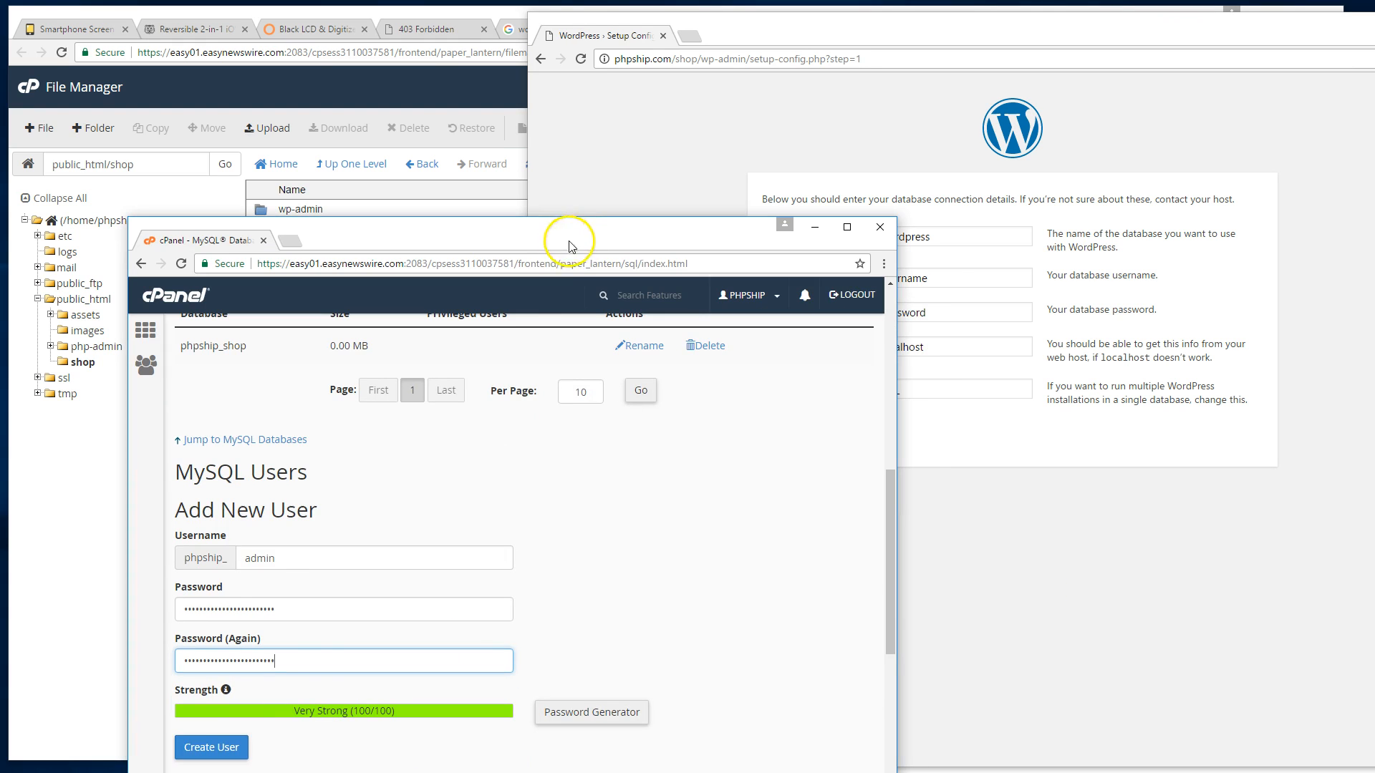
{"action": "left_click", "coordinate": [230, 748]}
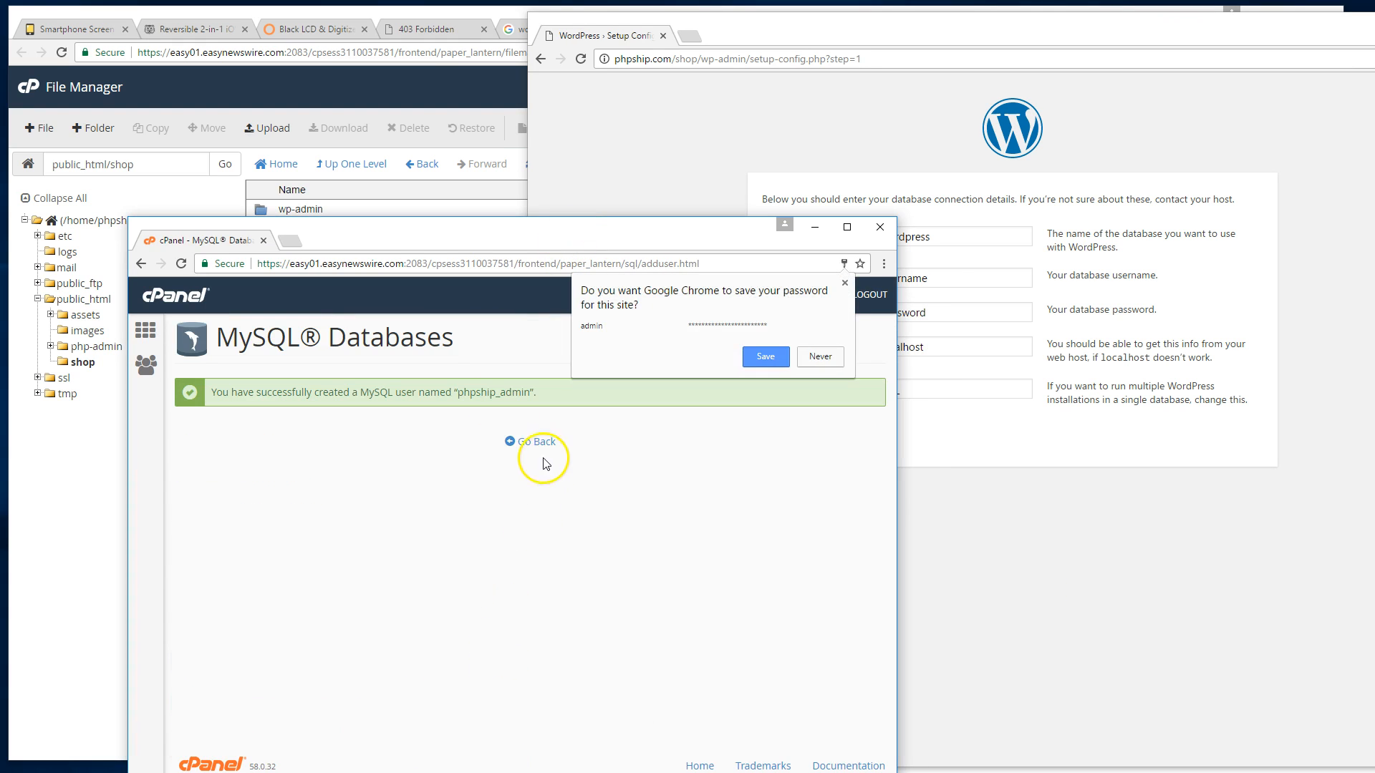
{"action": "left_click", "coordinate": [538, 443]}
{"action": "scroll", "coordinate": [499, 522], "scroll_direction": "down", "scroll_amount": 10}
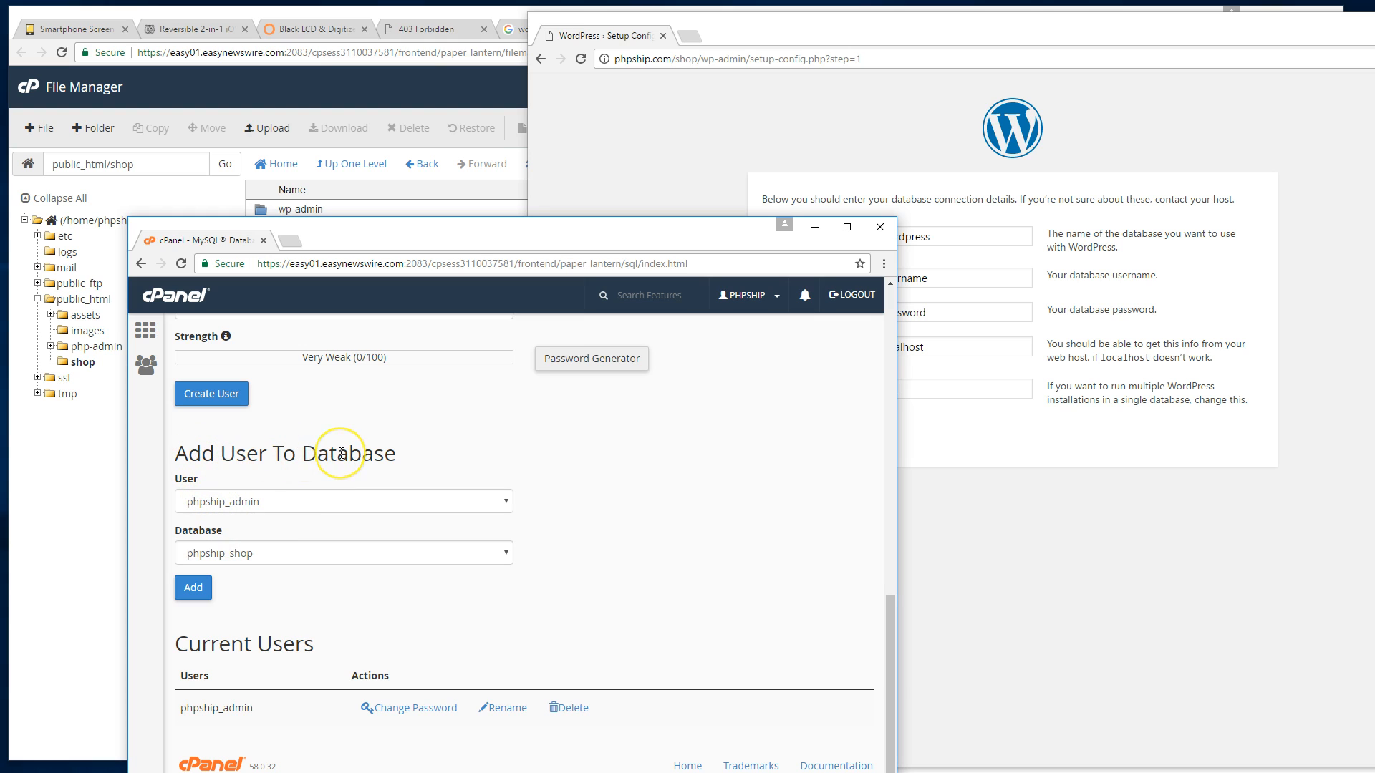
Grant phpship_admin ALL PRIVILEGES on phpship_shop, then select the WordPress form's default database name.
{"action": "left_click", "coordinate": [202, 588]}
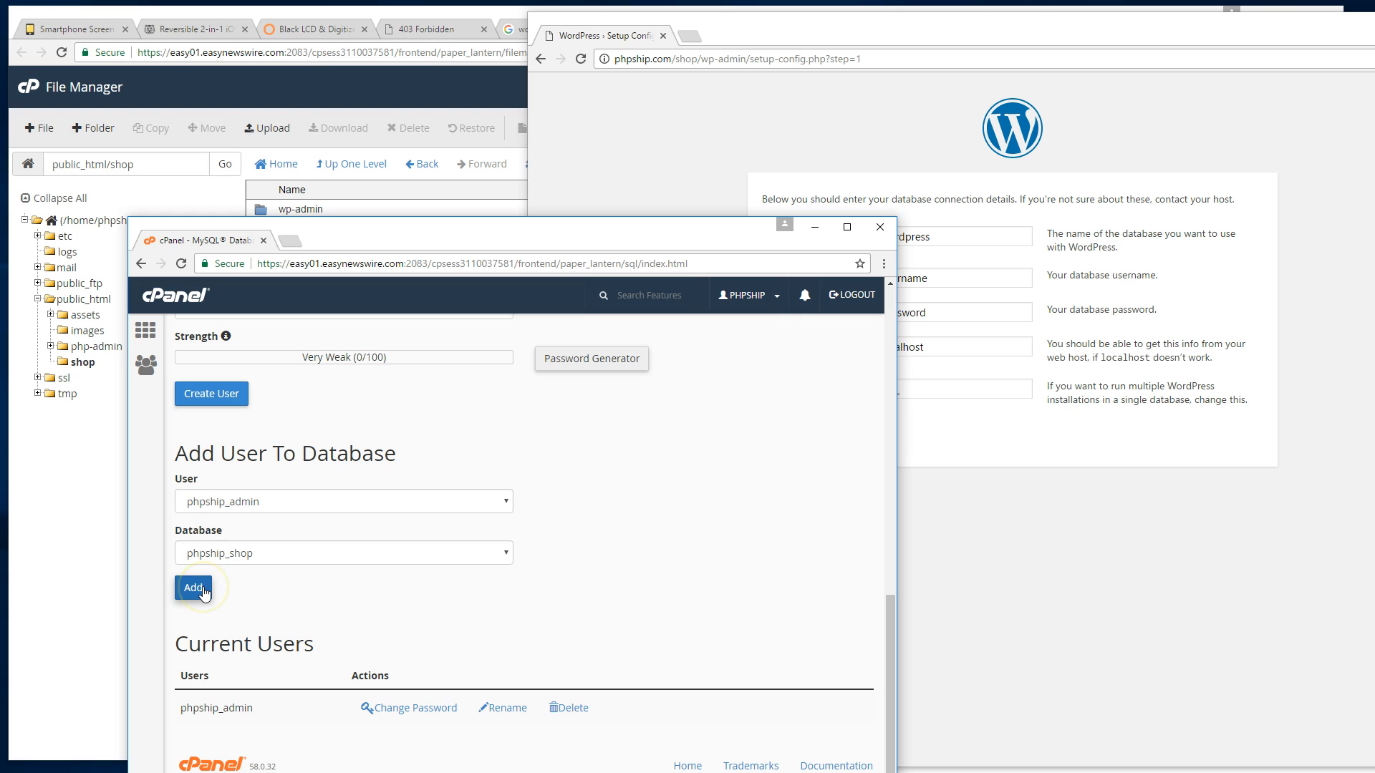
{"action": "scroll", "coordinate": [426, 592], "scroll_direction": "down", "scroll_amount": 3}
{"action": "scroll", "coordinate": [419, 592], "scroll_direction": "up", "scroll_amount": 3}
{"action": "left_click", "coordinate": [243, 417]}
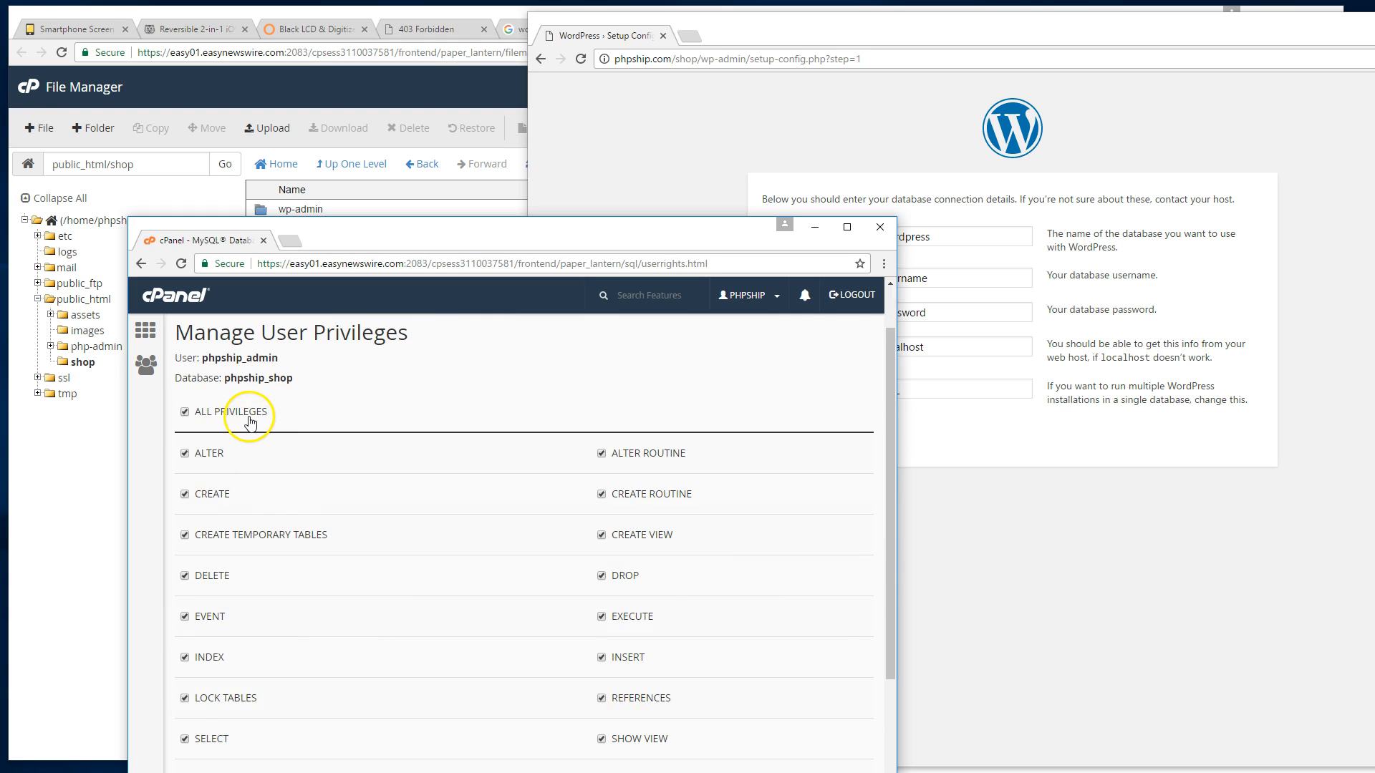
{"action": "scroll", "coordinate": [380, 632], "scroll_direction": "down", "scroll_amount": 3}
{"action": "left_click", "coordinate": [229, 683]}
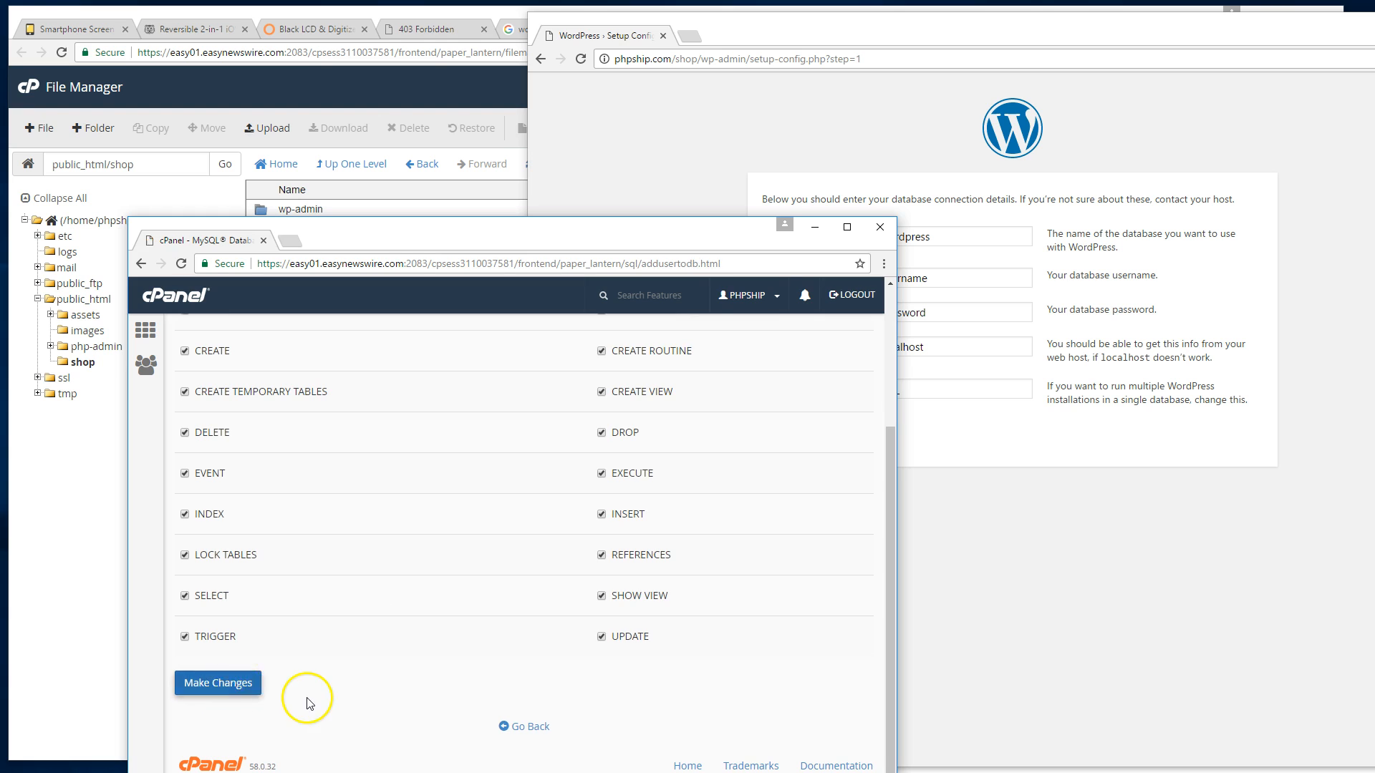
{"action": "left_click", "coordinate": [533, 472]}
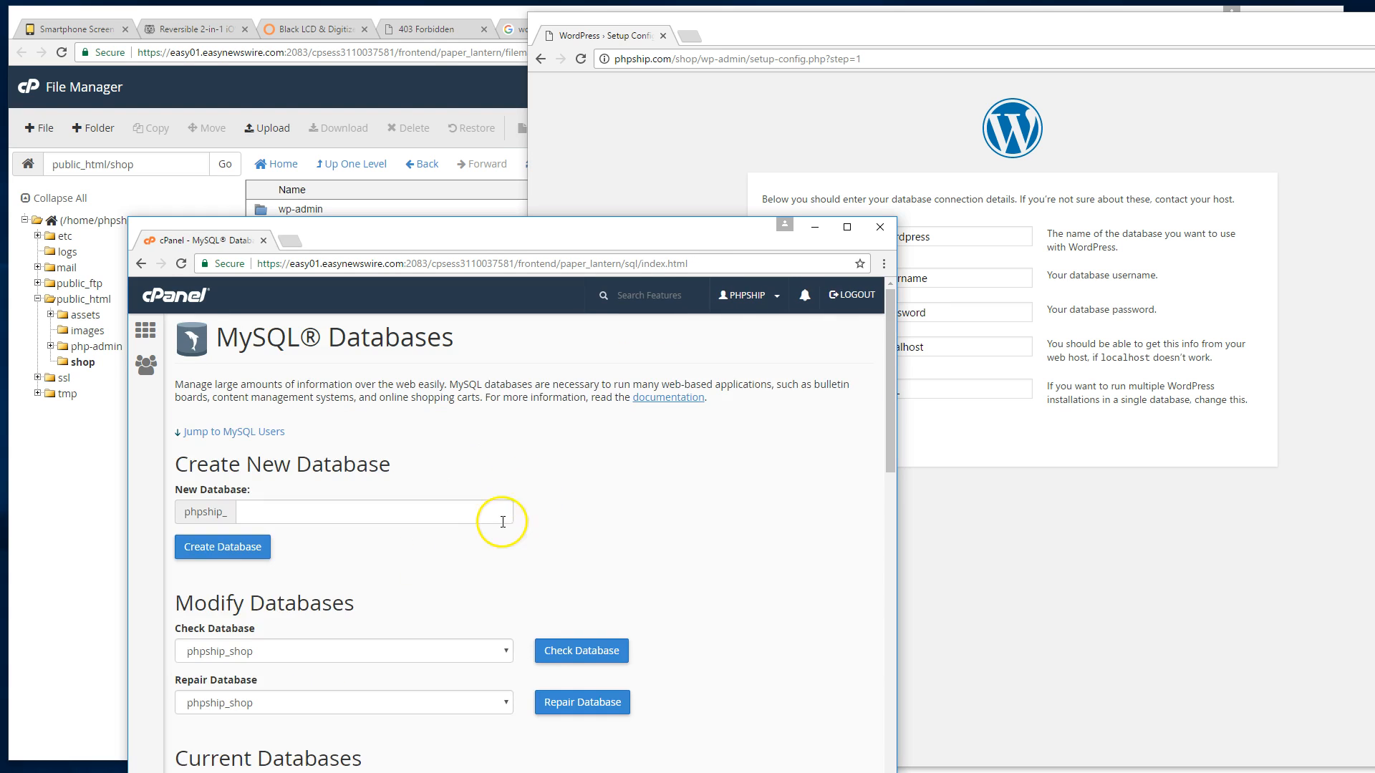
{"action": "scroll", "coordinate": [500, 515], "scroll_direction": "down", "scroll_amount": 1}
{"action": "left_click", "coordinate": [1071, 527]}
{"action": "left_click_drag", "start_coordinate": [963, 236], "coordinate": [872, 238]}
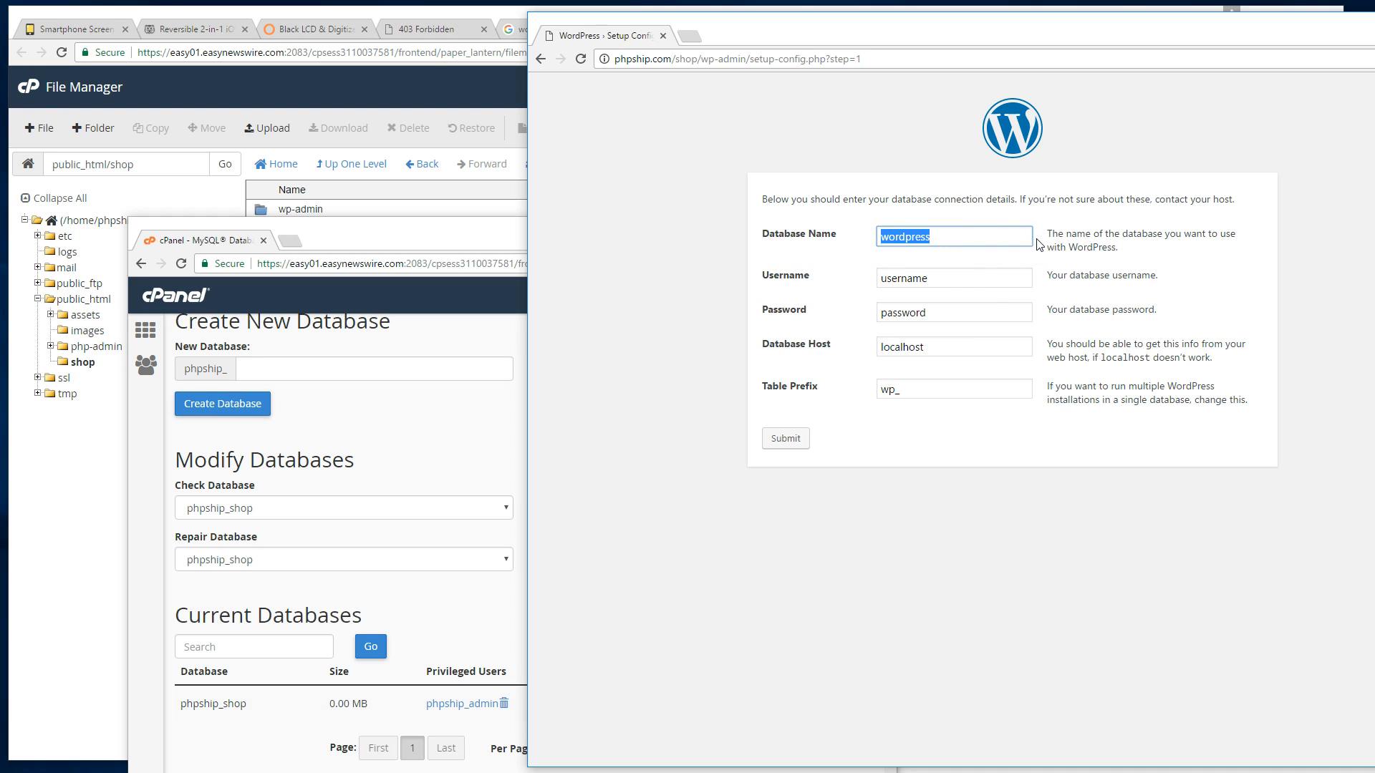
Replace the default database name with phpship_shop, checking it against cPanel's database list.
{"action": "key", "text": "BackSpace"}
{"action": "type", "text": "phpship_shop"}
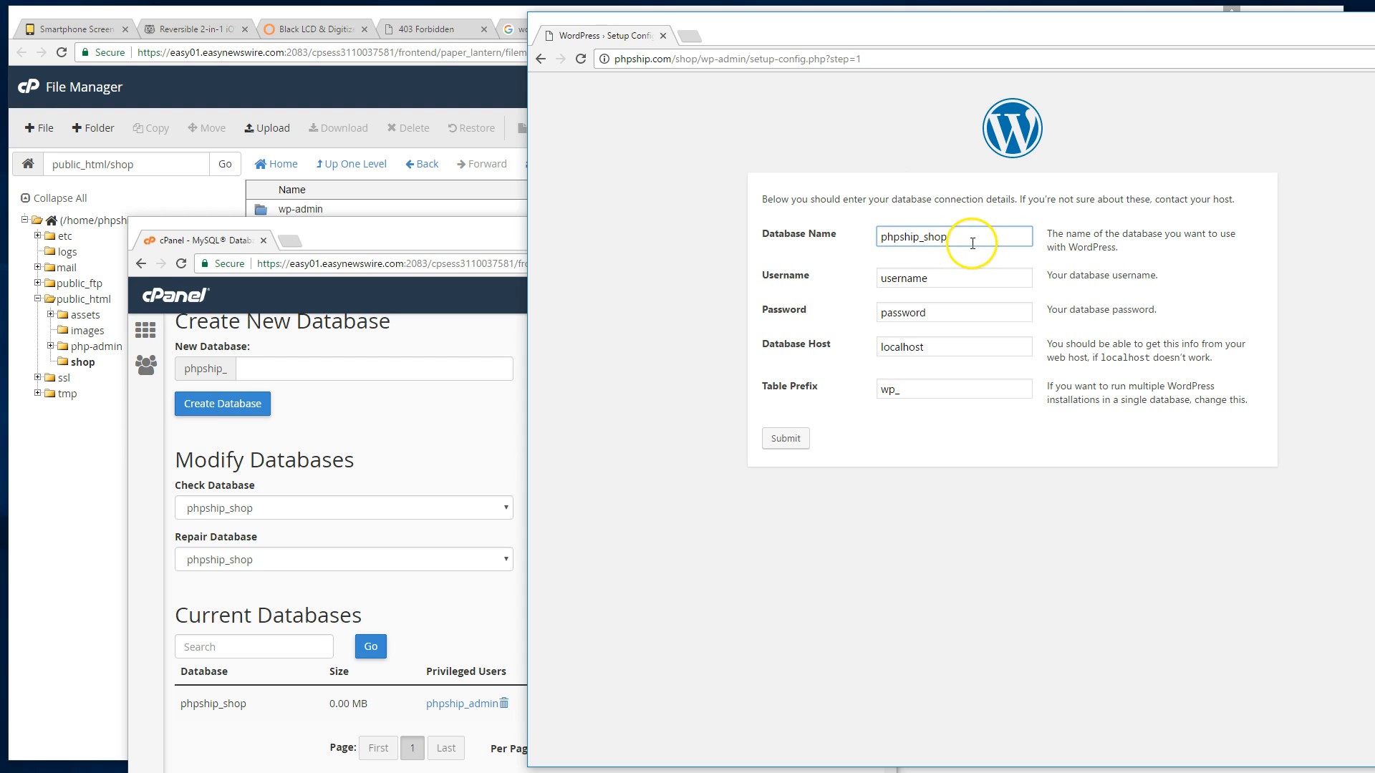
{"action": "left_click", "coordinate": [399, 461]}
{"action": "scroll", "coordinate": [399, 461], "scroll_direction": "up", "scroll_amount": 2}
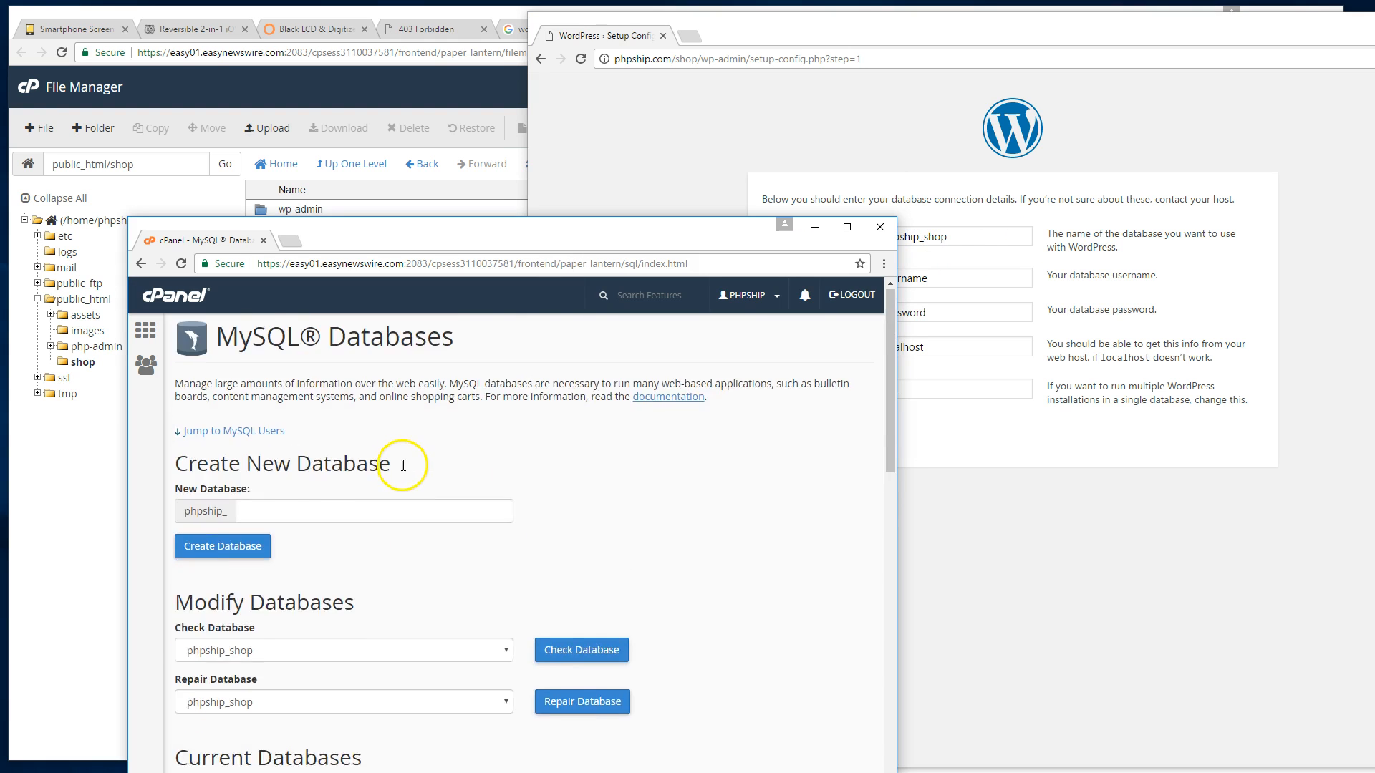
{"action": "scroll", "coordinate": [401, 466], "scroll_direction": "down", "scroll_amount": 5}
{"action": "scroll", "coordinate": [430, 466], "scroll_direction": "up", "scroll_amount": 1}
{"action": "left_click", "coordinate": [969, 300]}
Set the database username to phpship_admin.
{"action": "double_click", "coordinate": [969, 279]}
{"action": "type", "text": "pship_"}
{"action": "key", "text": "BackSpace"}
{"action": "type", "text": "ship_admin"}
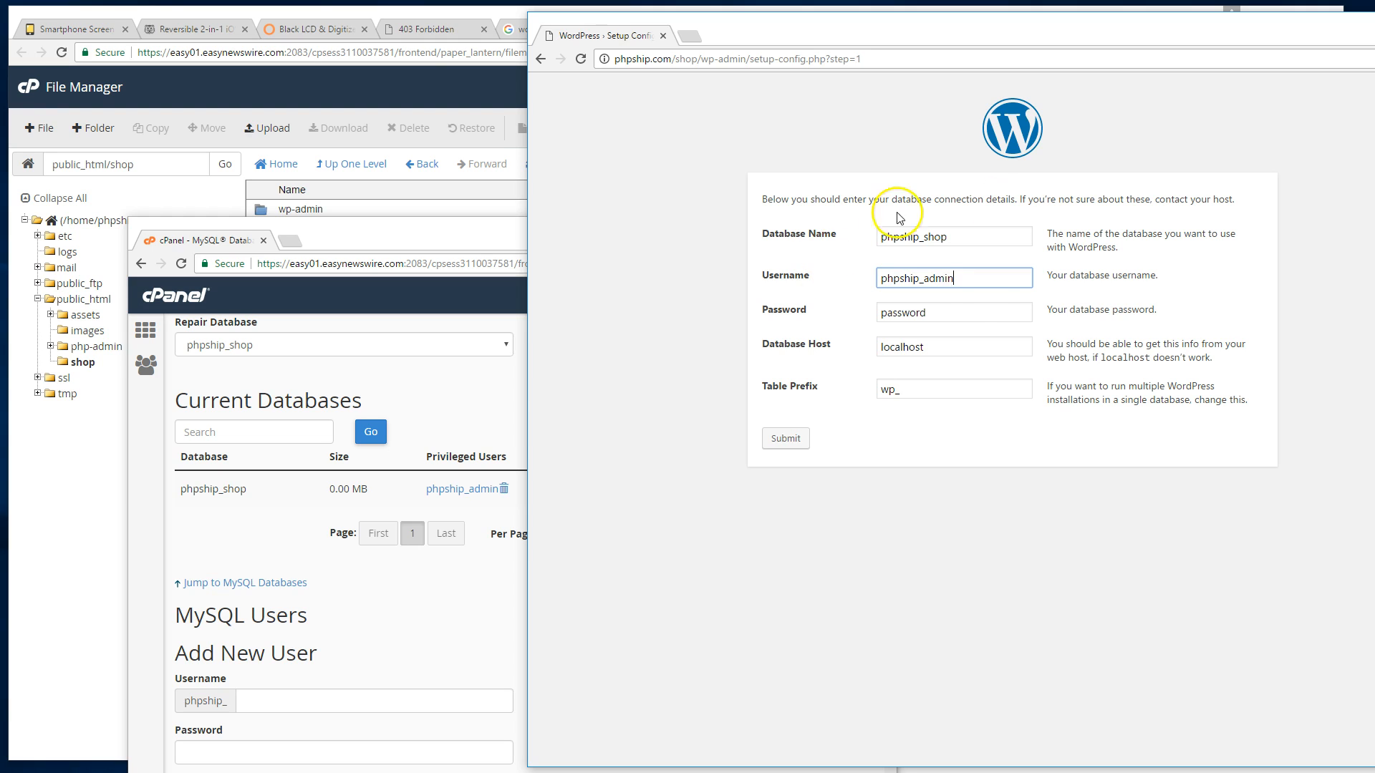
Highlight the phpship and shop parts of the database name and the localhost host, then reach the table prefix.
{"action": "left_click_drag", "start_coordinate": [925, 238], "coordinate": [920, 239]}
{"action": "left_click", "coordinate": [921, 237]}
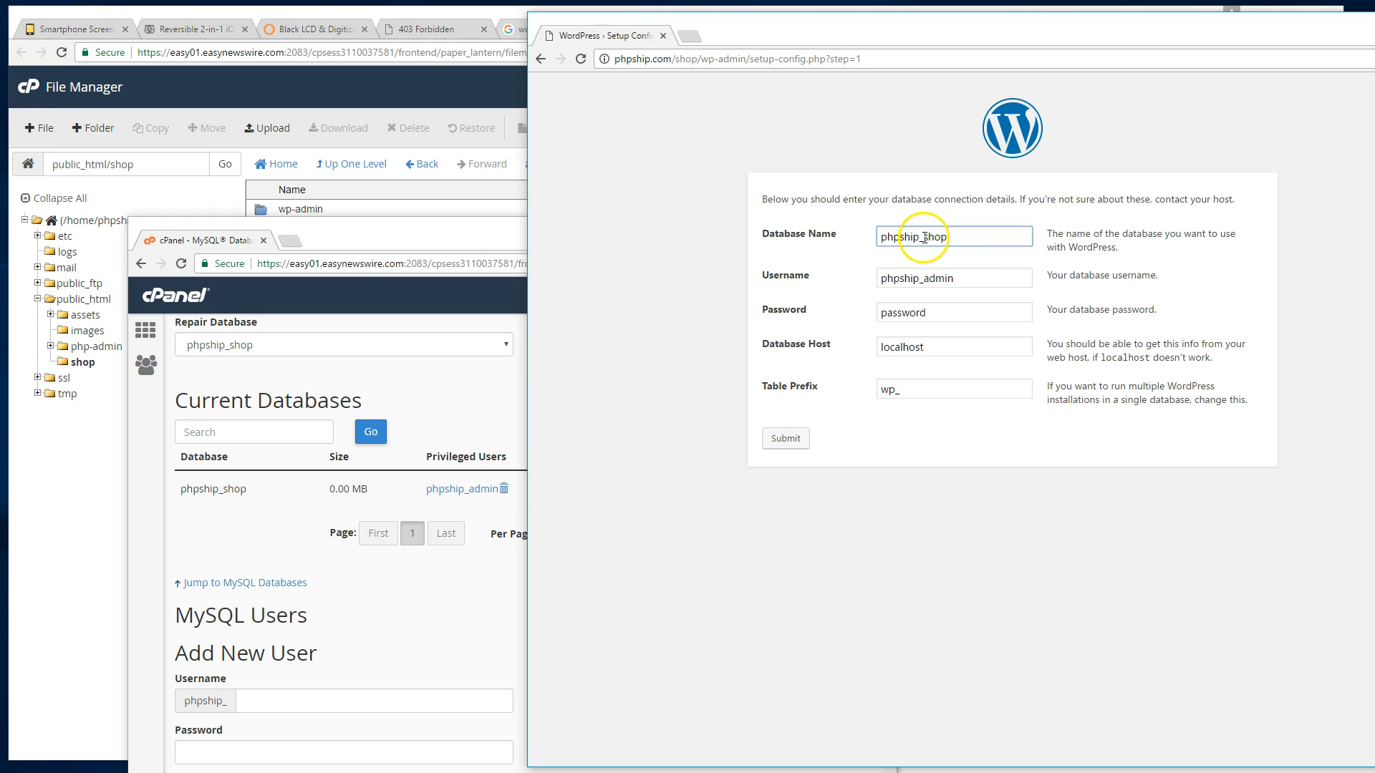
{"action": "left_click_drag", "start_coordinate": [921, 237], "coordinate": [859, 259]}
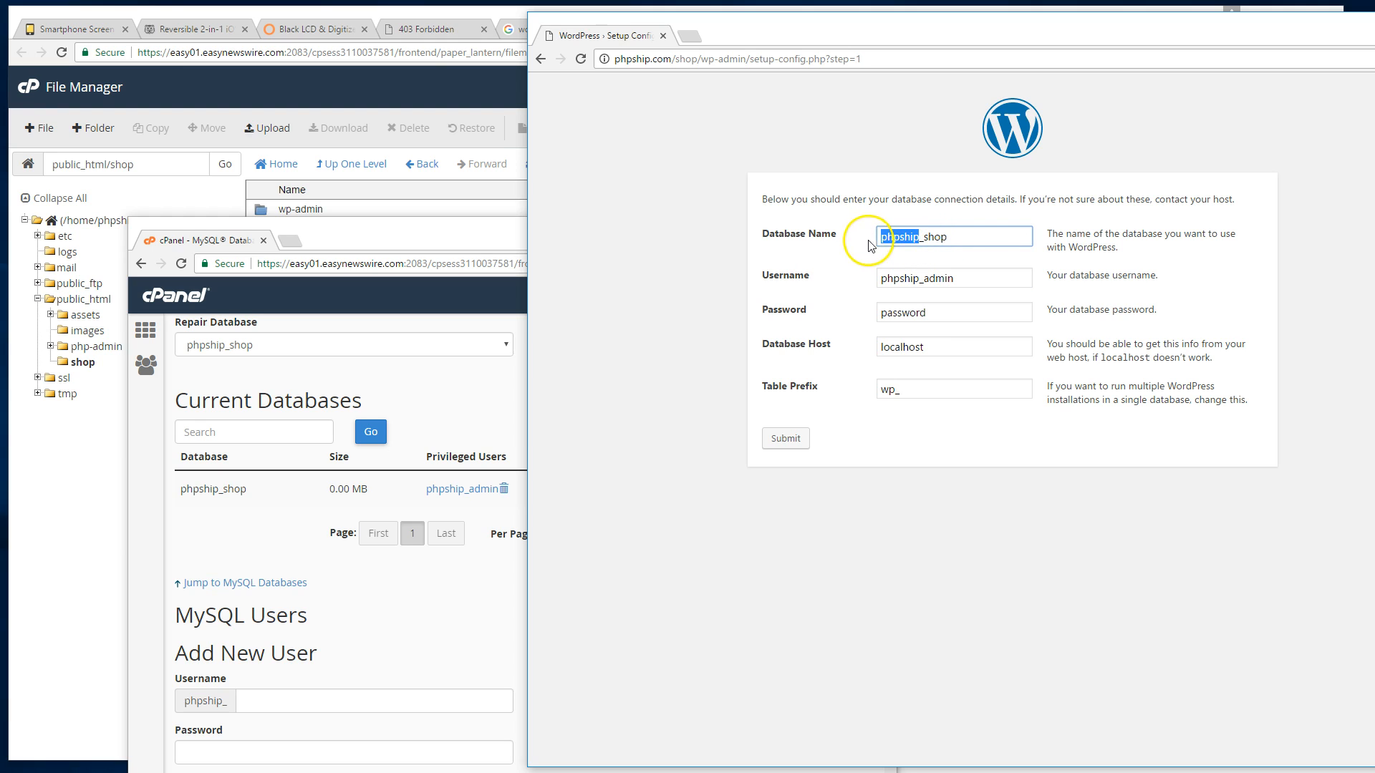
{"action": "left_click_drag", "start_coordinate": [949, 238], "coordinate": [925, 239]}
{"action": "left_click", "coordinate": [971, 237]}
{"action": "left_click", "coordinate": [981, 267]}
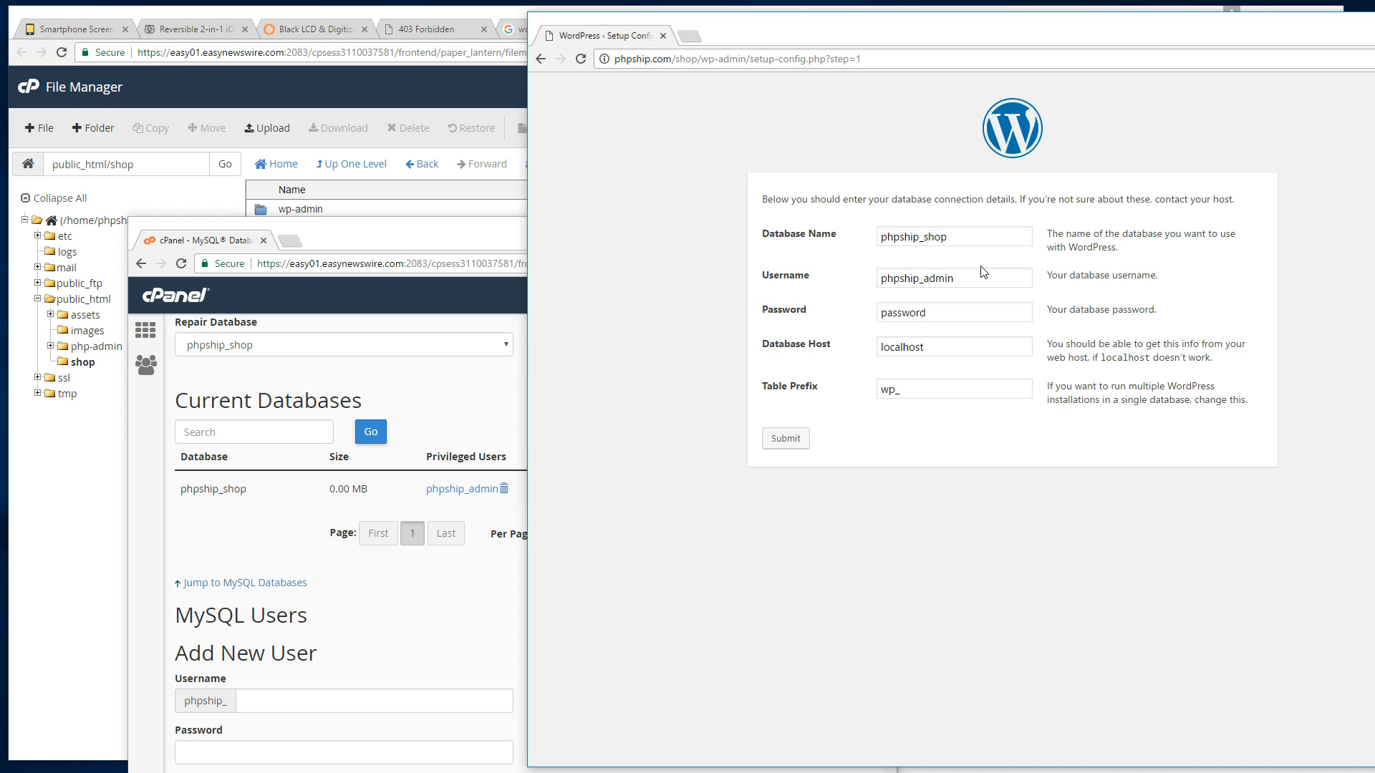
{"action": "left_click_drag", "start_coordinate": [938, 347], "coordinate": [776, 348]}
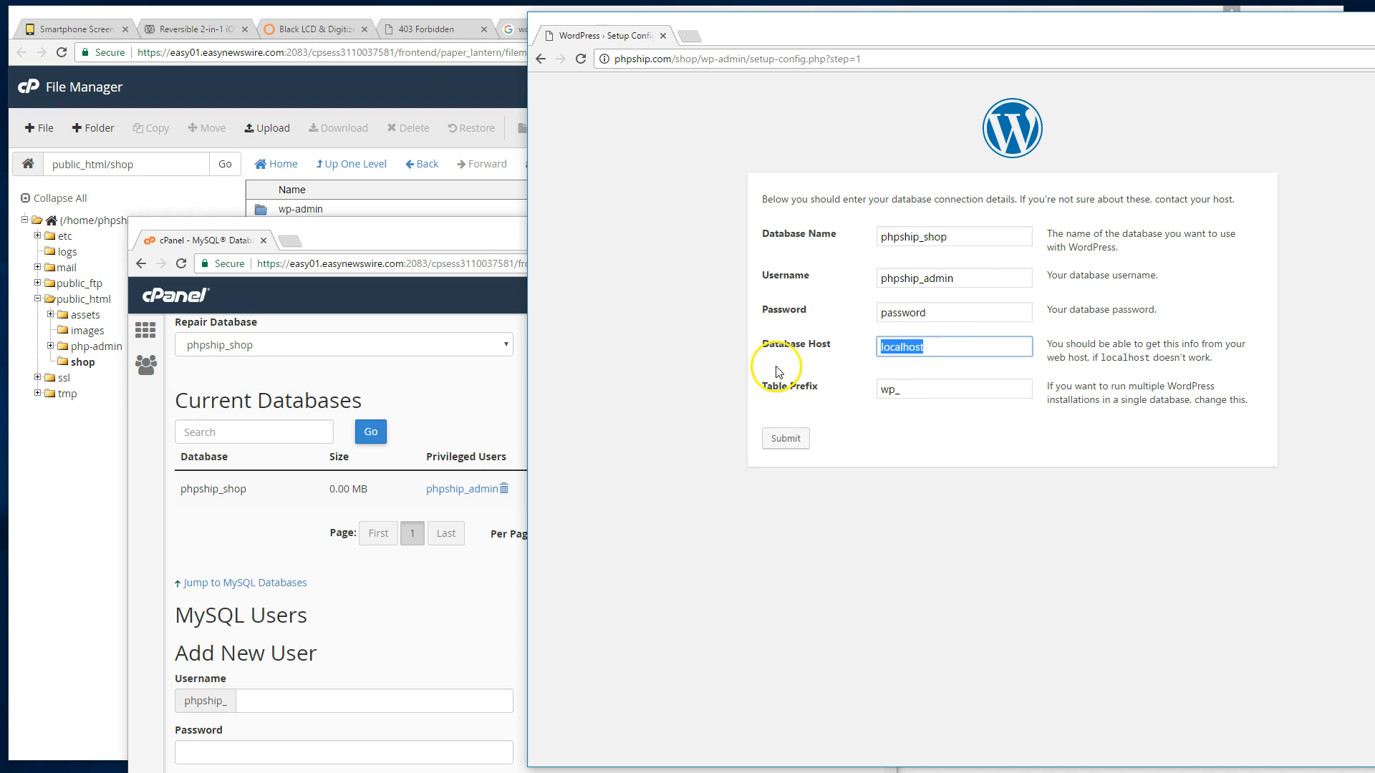
{"action": "left_click", "coordinate": [908, 388]}
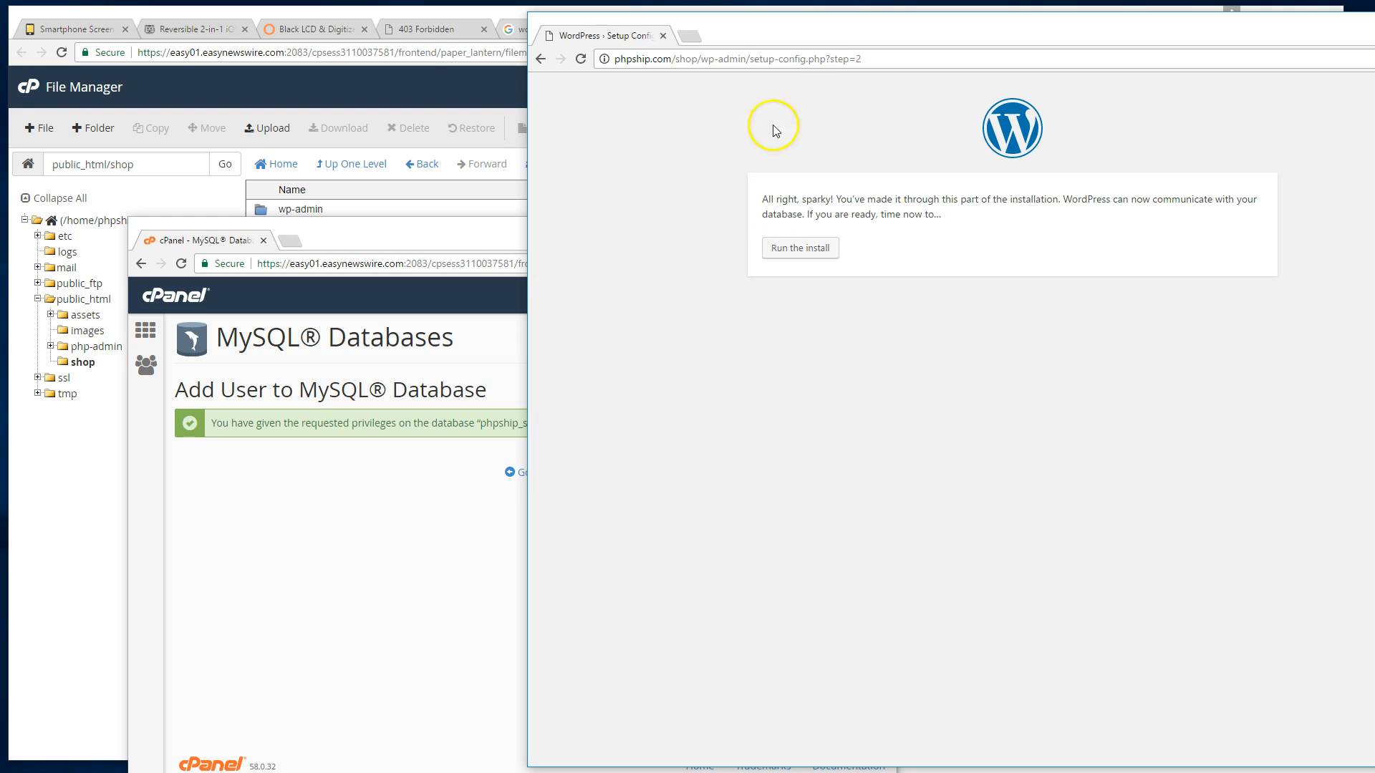
Close the cPanel database window, re-dock the setup tab, and run the WordPress install.
{"action": "left_click_drag", "start_coordinate": [816, 39], "coordinate": [626, 49]}
{"action": "left_click", "coordinate": [289, 428]}
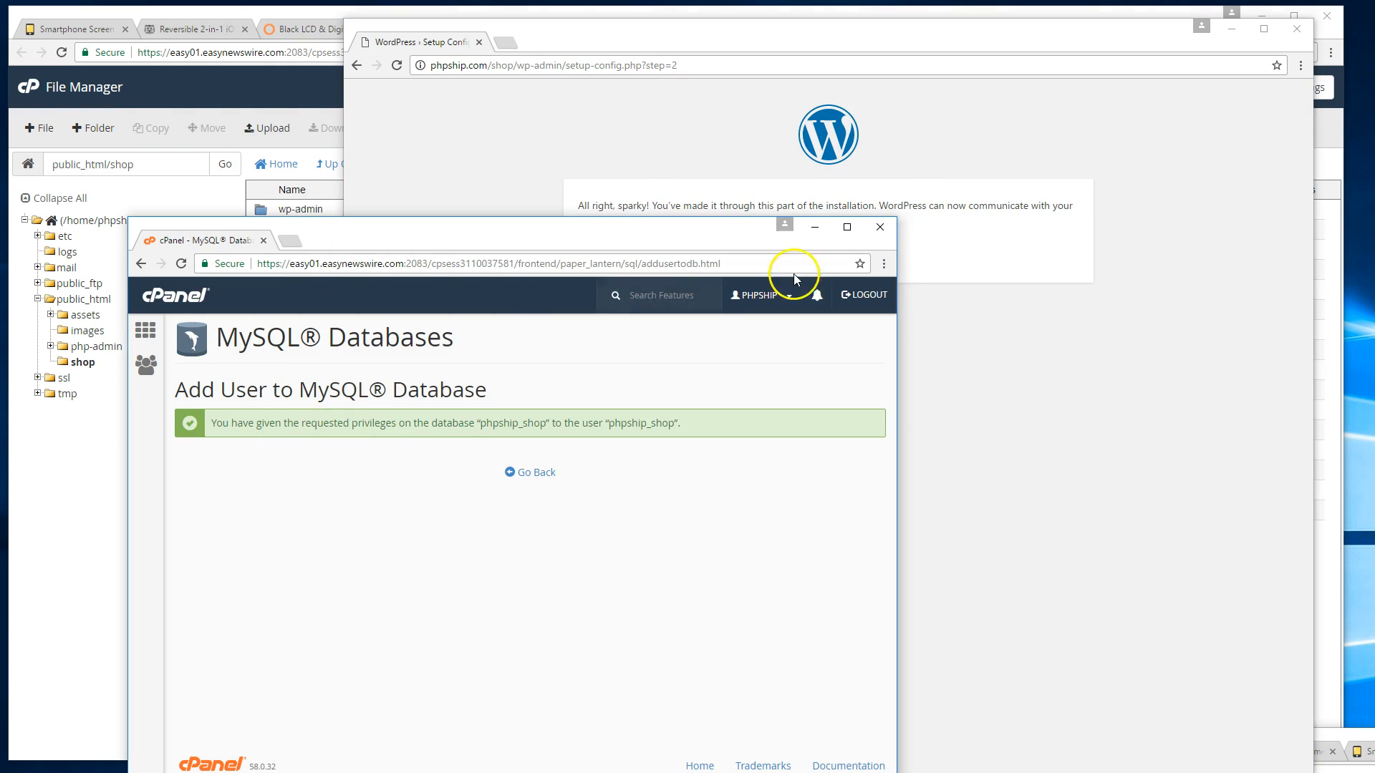
{"action": "left_click", "coordinate": [882, 227]}
{"action": "left_click_drag", "start_coordinate": [451, 40], "coordinate": [1146, 31]}
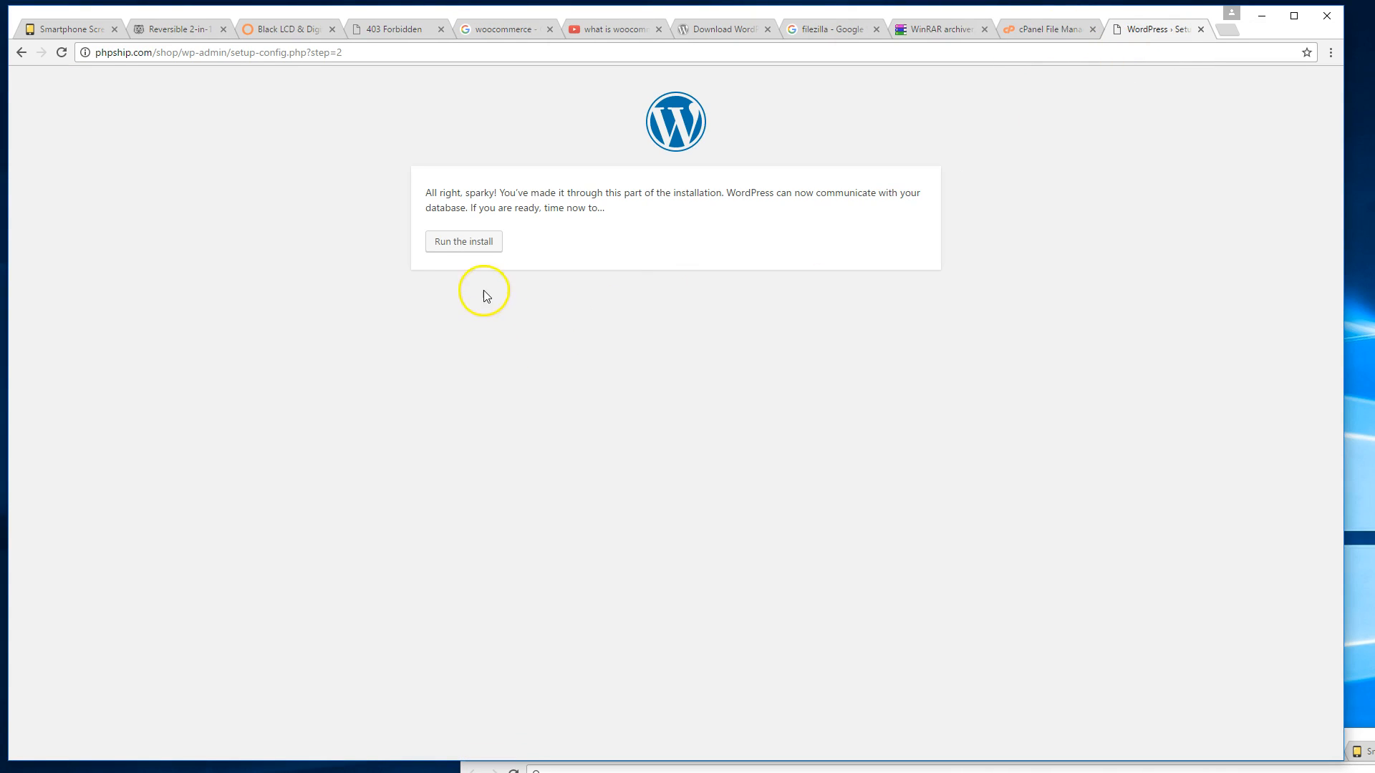
{"action": "left_click", "coordinate": [470, 247]}
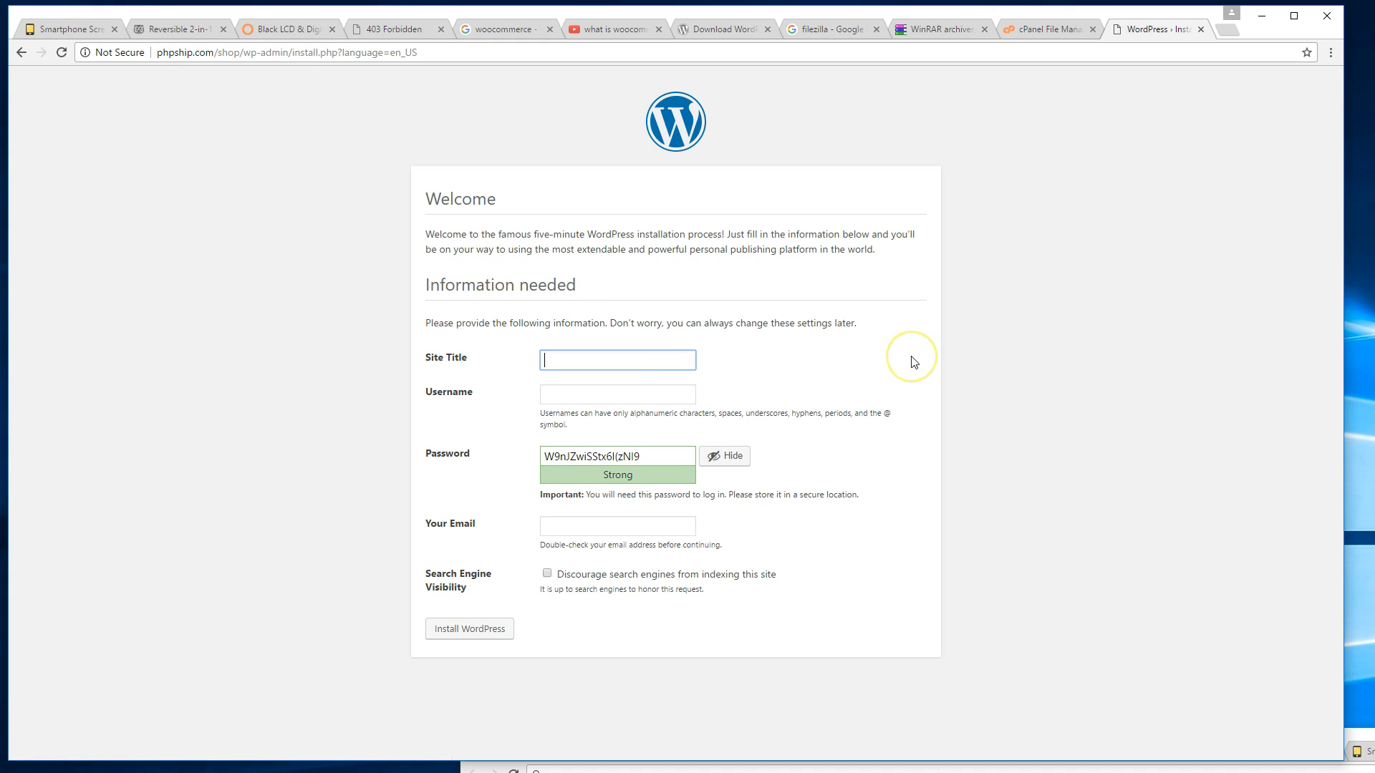
Install WordPress with site title 'PHP Ship' plus an admin username, password and e-mail.
{"action": "type", "text": "PHP Ship"}
{"action": "key", "text": "Tab"}
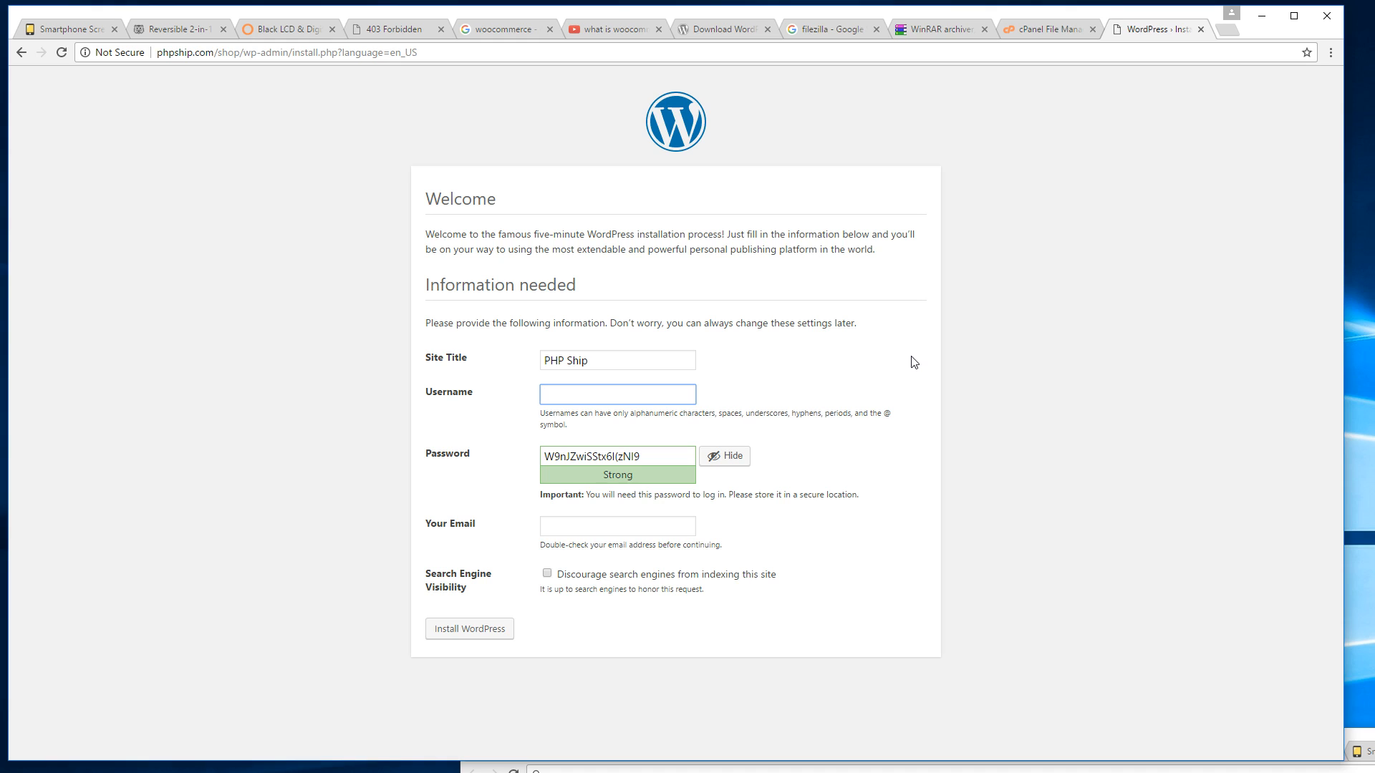
{"action": "left_click", "coordinate": [726, 456]}
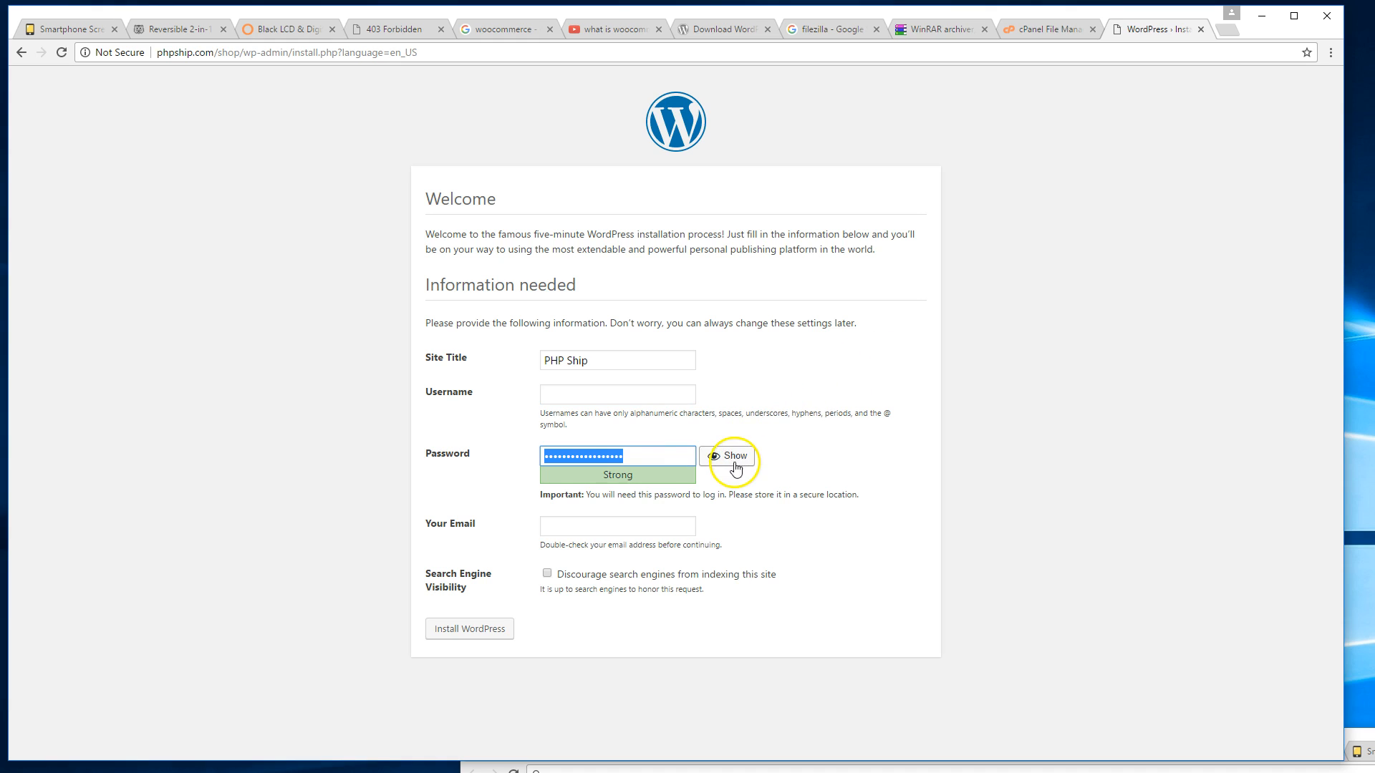
{"action": "left_click", "coordinate": [642, 390]}
{"action": "type", "text": "yan"}
{"action": "key", "text": "Tab"}
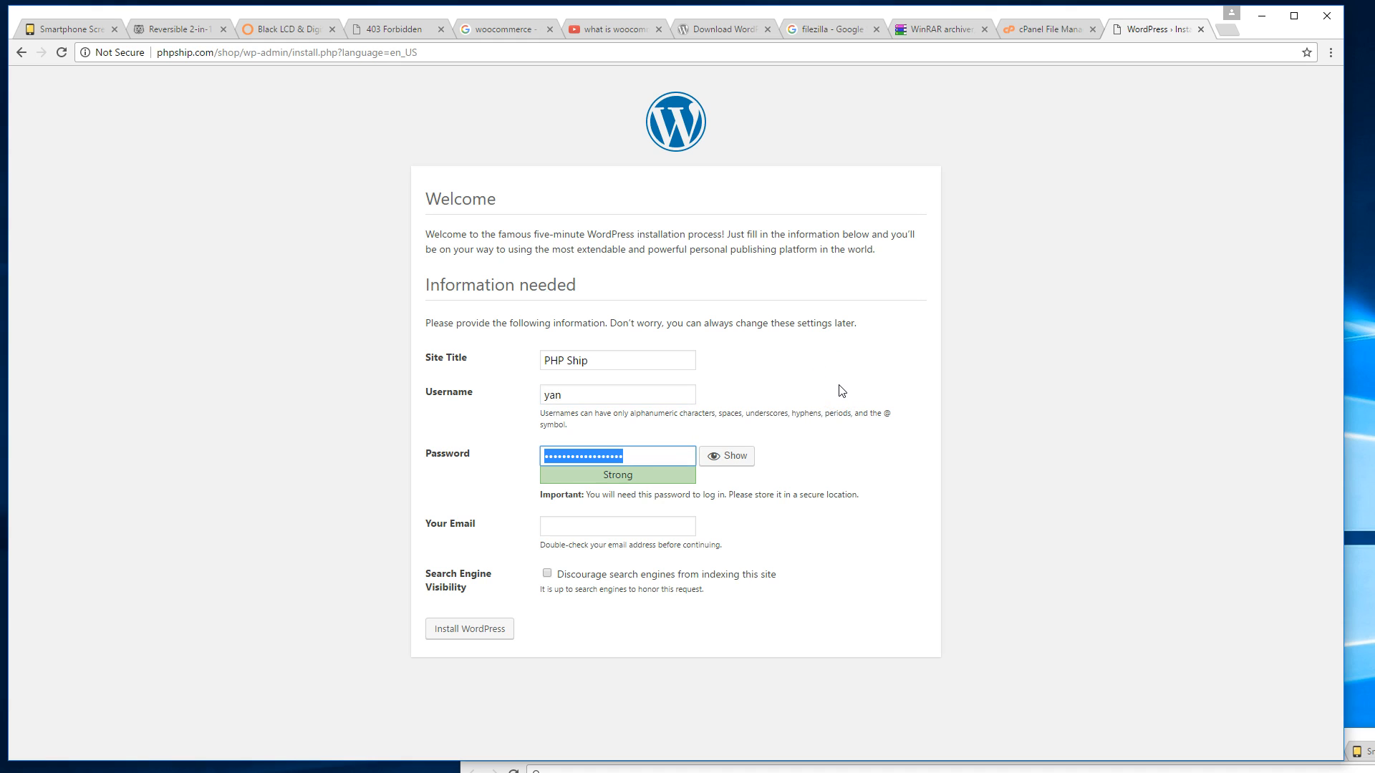
{"action": "type", "text": "1"}
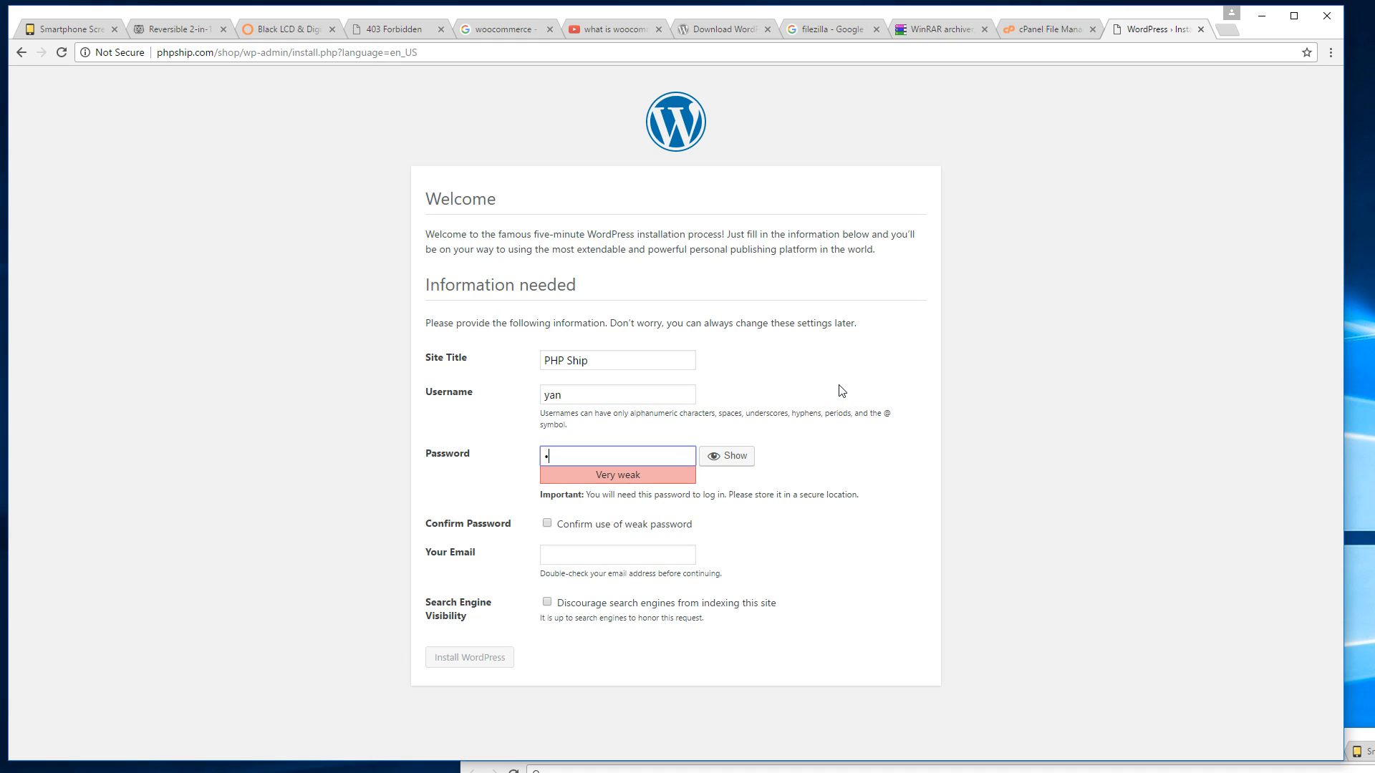
{"action": "type", "text": "••••••••••••"}
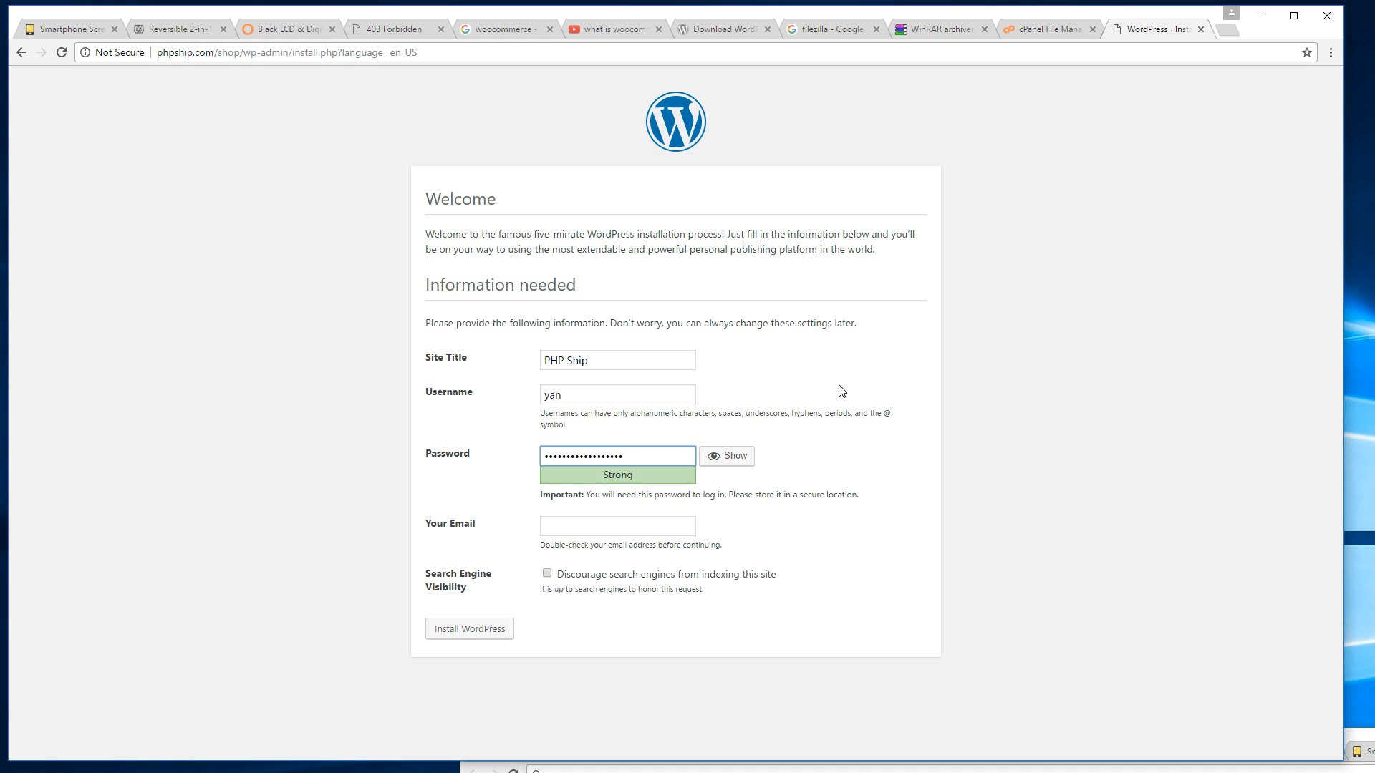
{"action": "key", "text": "ctrl+a"}
{"action": "type", "text": "•••••••••"}
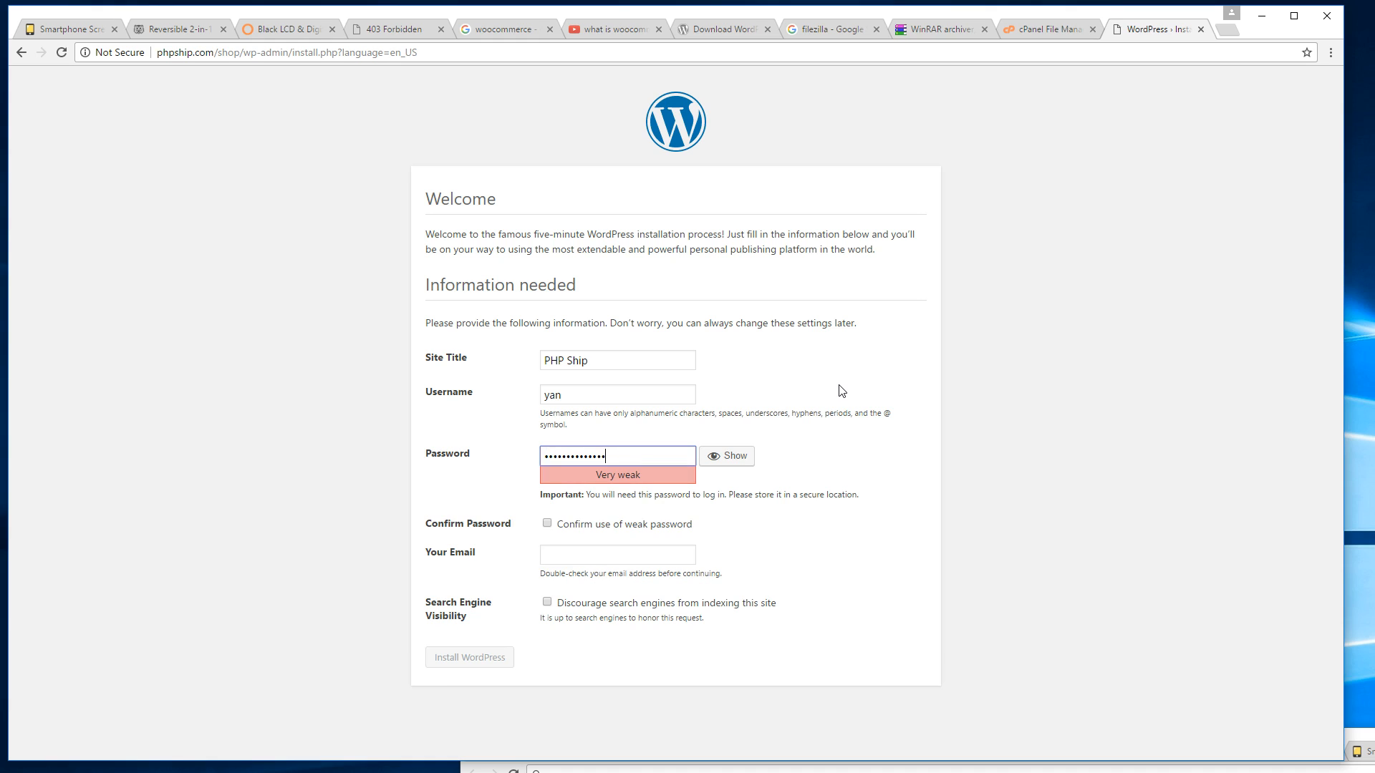
{"action": "type", "text": "••••"}
{"action": "key", "text": "Tab"}
{"action": "key", "text": "Tab"}
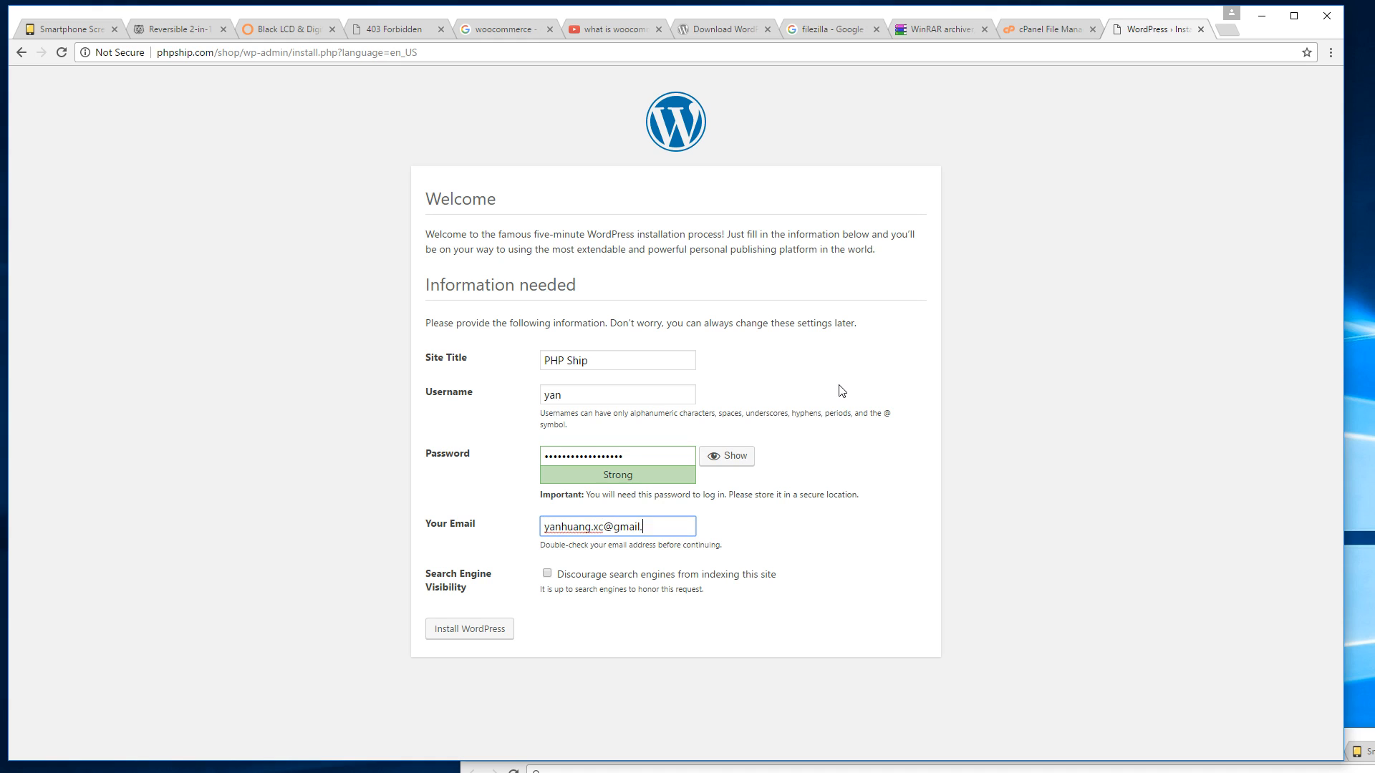
{"action": "left_click", "coordinate": [938, 397]}
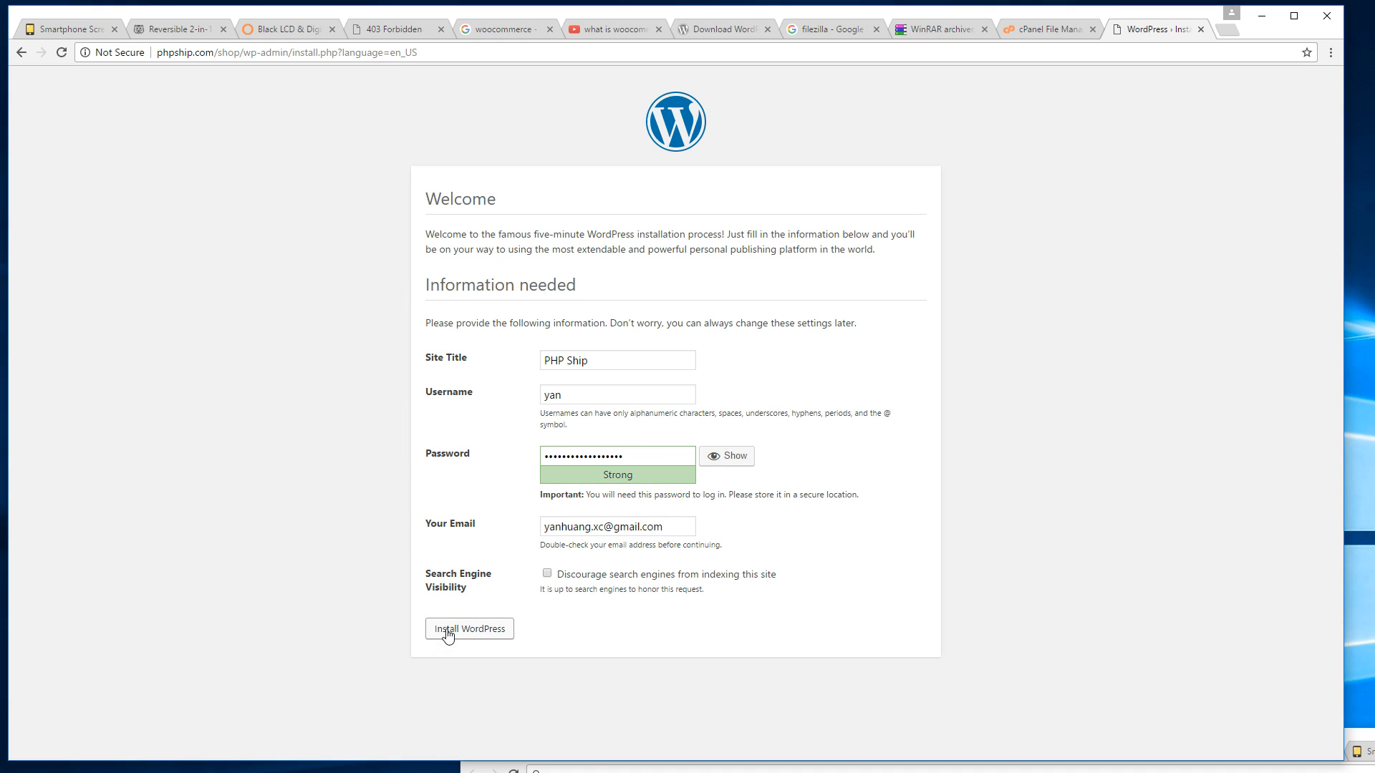
{"action": "left_click", "coordinate": [467, 512]}
Log into WordPress with the admin username and password, declining to save the password.
{"action": "left_click", "coordinate": [441, 365]}
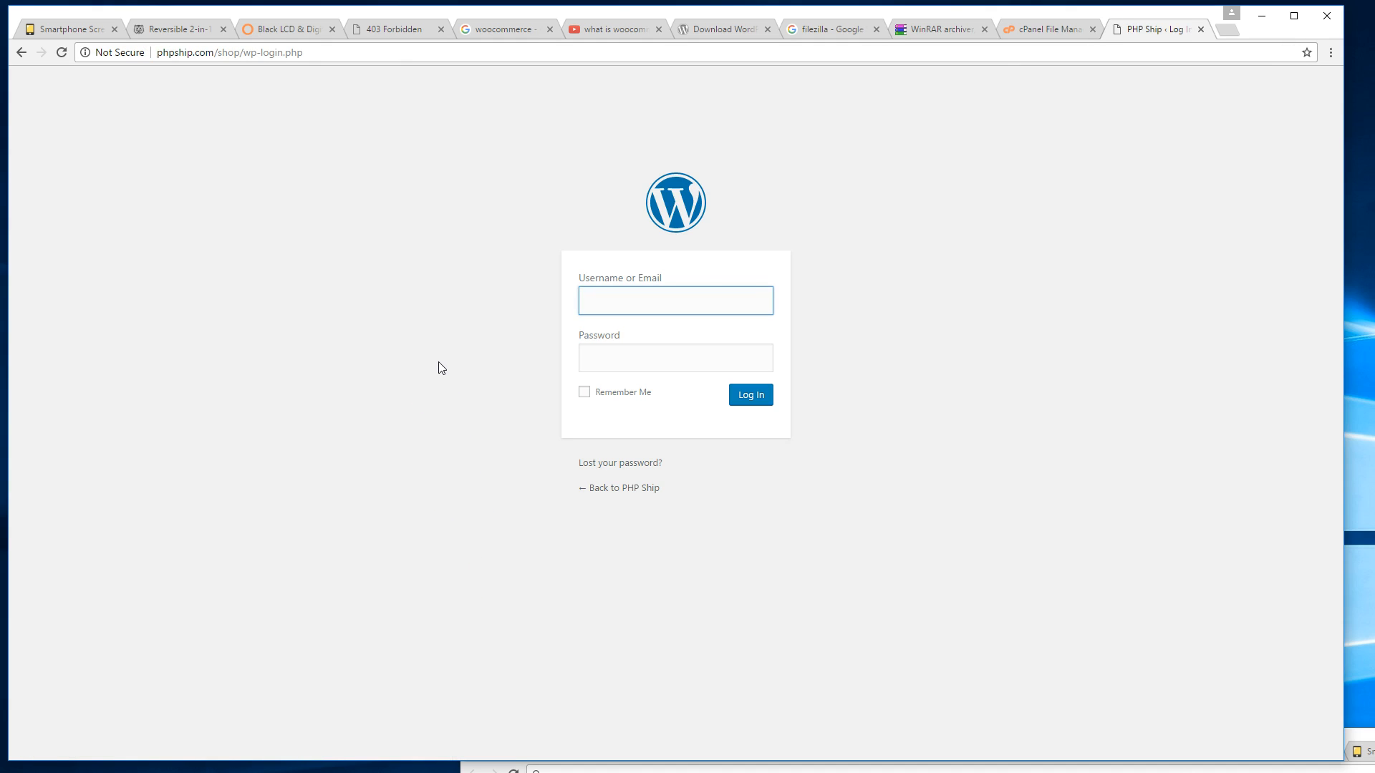
{"action": "type", "text": "yan"}
{"action": "key", "text": "Tab"}
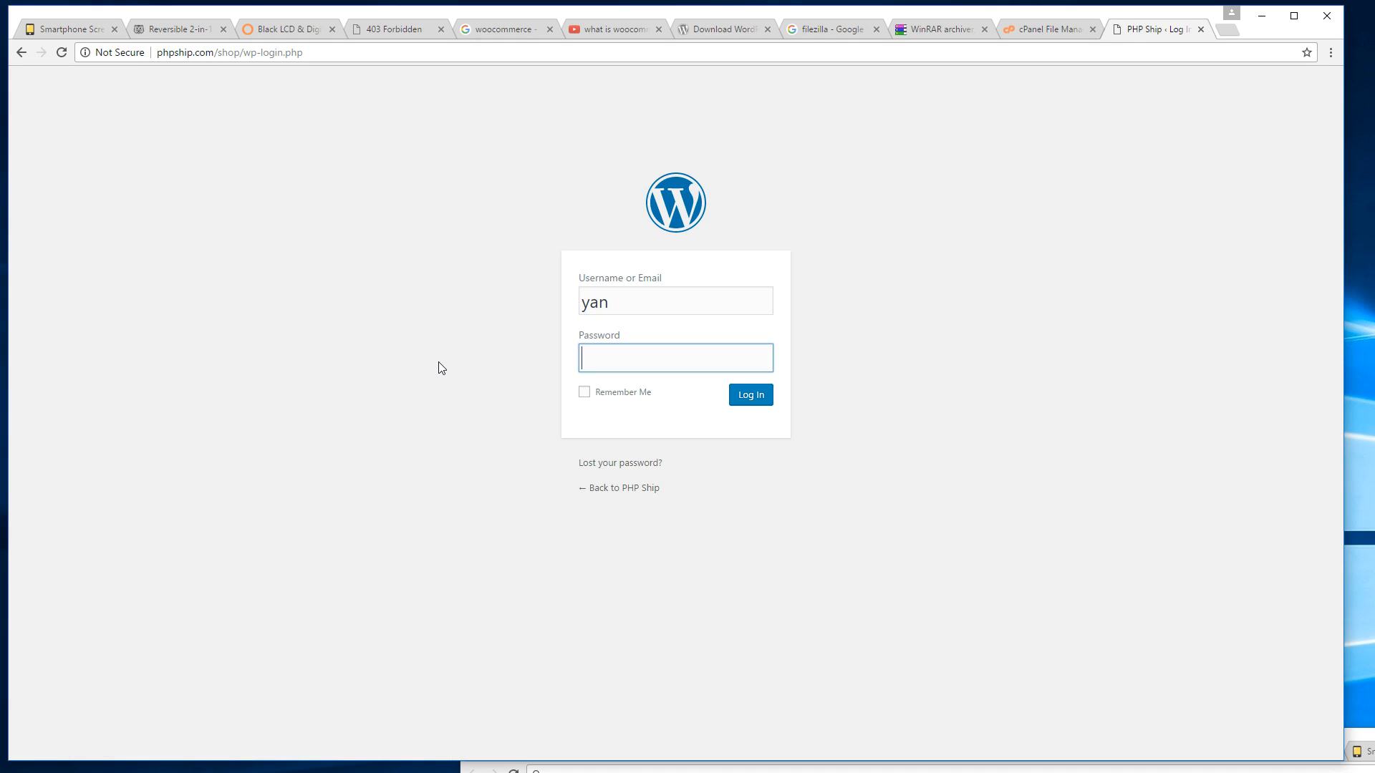
{"action": "type", "text": "•••••••••••"}
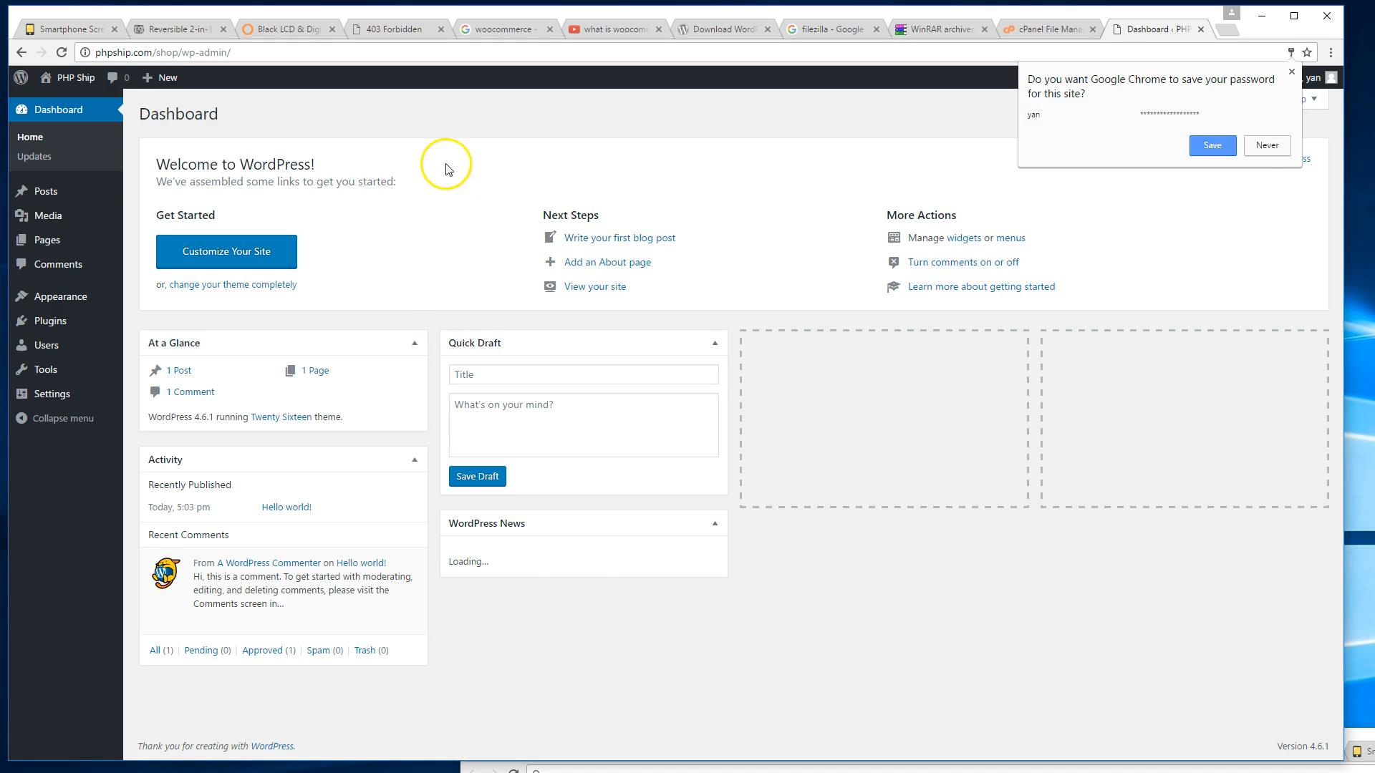
{"action": "left_click", "coordinate": [446, 165]}
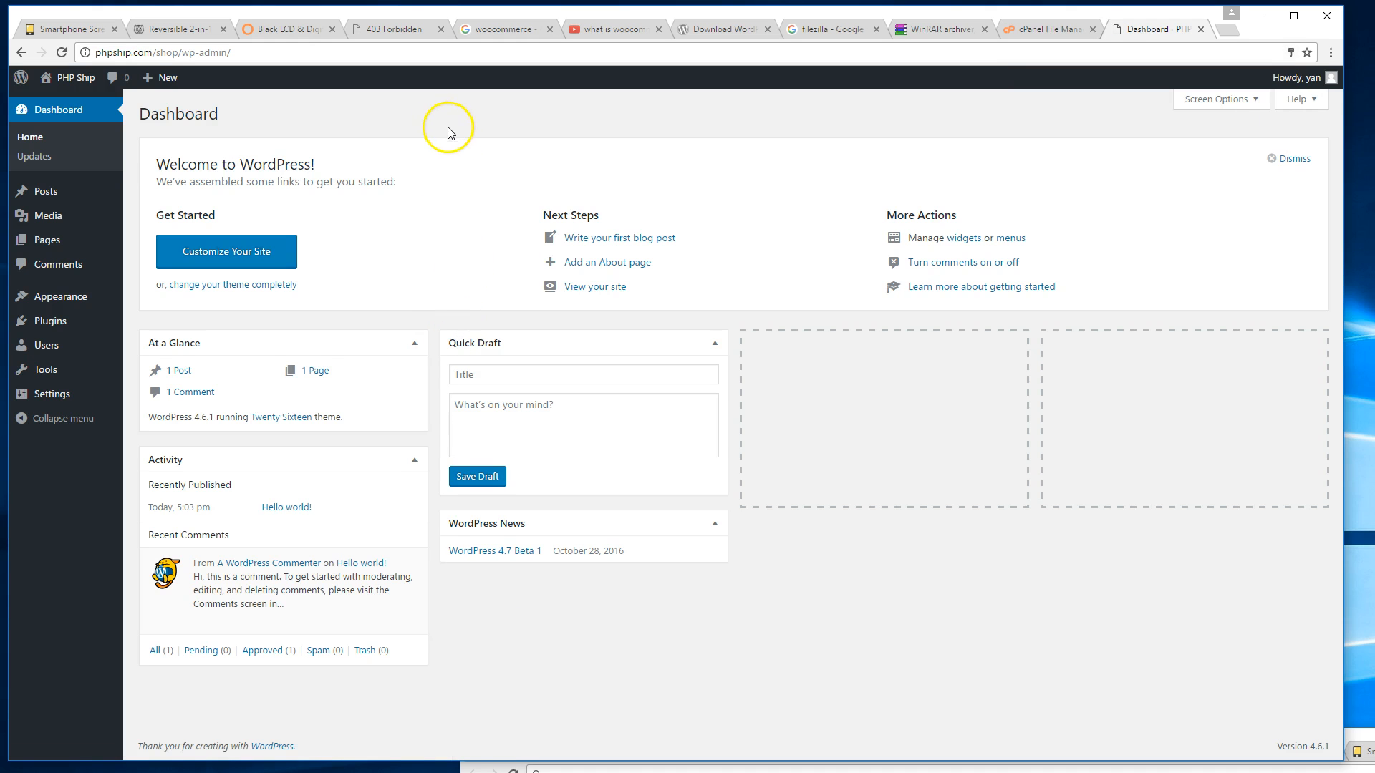
Open the PHP Ship public site in a new tab, look it over, then return to the Dashboard.
{"action": "right_click", "coordinate": [86, 88]}
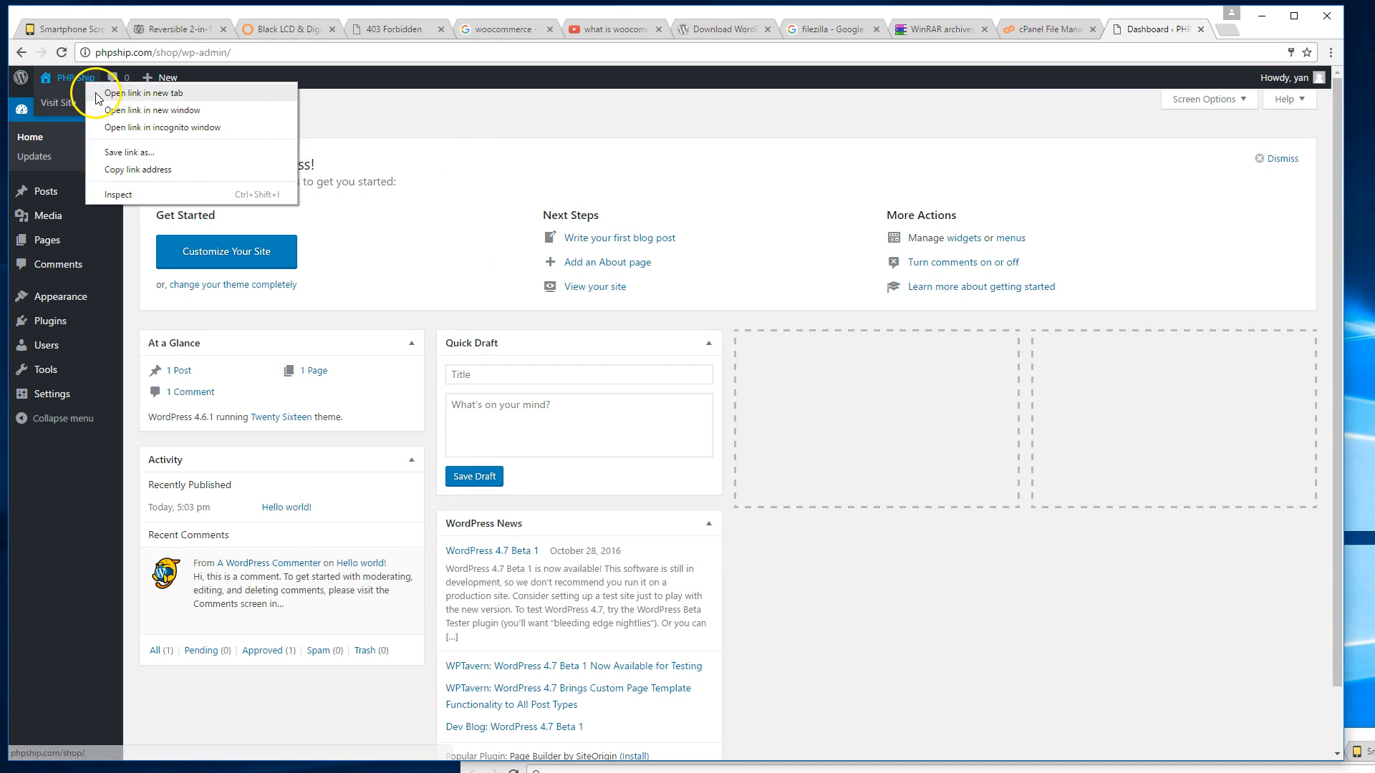
{"action": "left_click", "coordinate": [122, 96]}
{"action": "left_click", "coordinate": [1141, 28]}
{"action": "scroll", "coordinate": [582, 280], "scroll_direction": "down", "scroll_amount": 1}
{"action": "scroll", "coordinate": [583, 279], "scroll_direction": "up", "scroll_amount": 1}
{"action": "scroll", "coordinate": [583, 280], "scroll_direction": "down", "scroll_amount": 5}
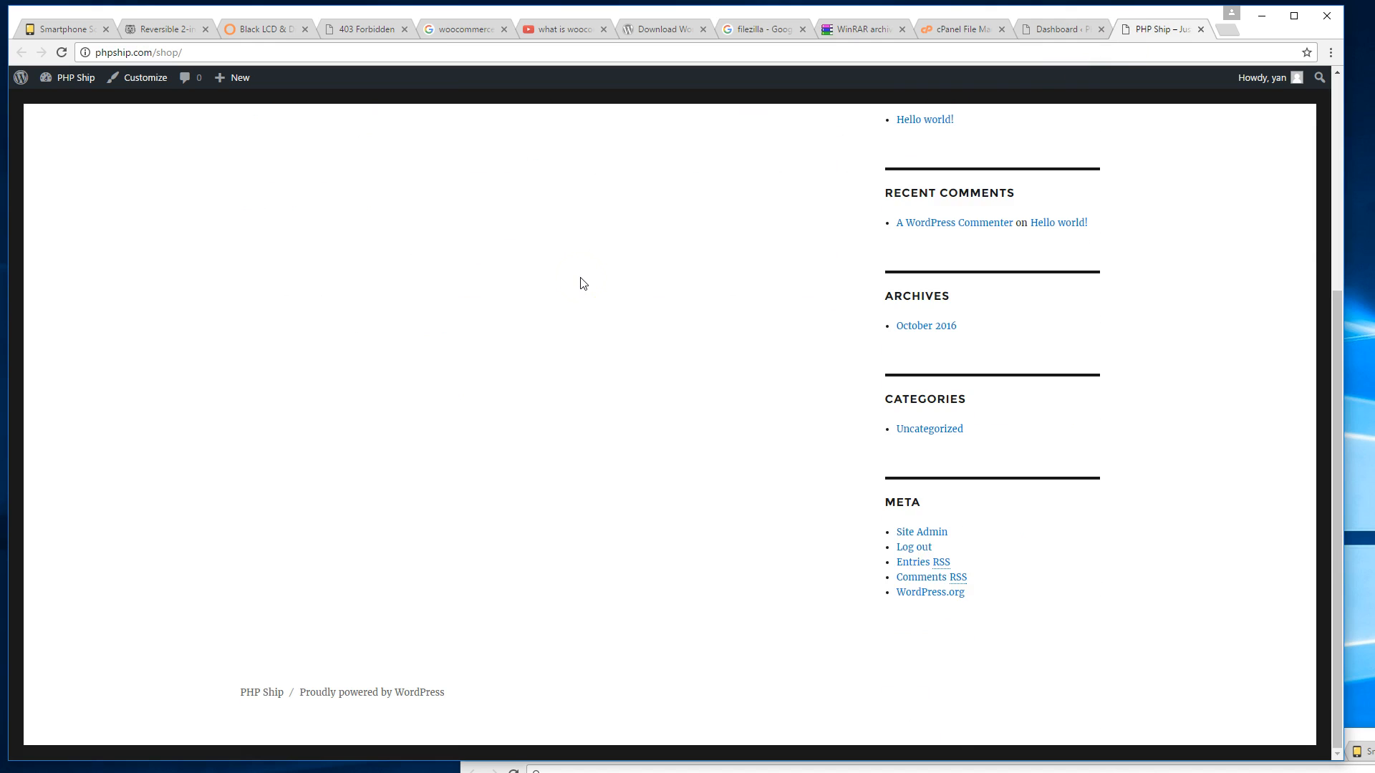
{"action": "scroll", "coordinate": [583, 282], "scroll_direction": "up", "scroll_amount": 6}
{"action": "left_click", "coordinate": [1058, 26]}
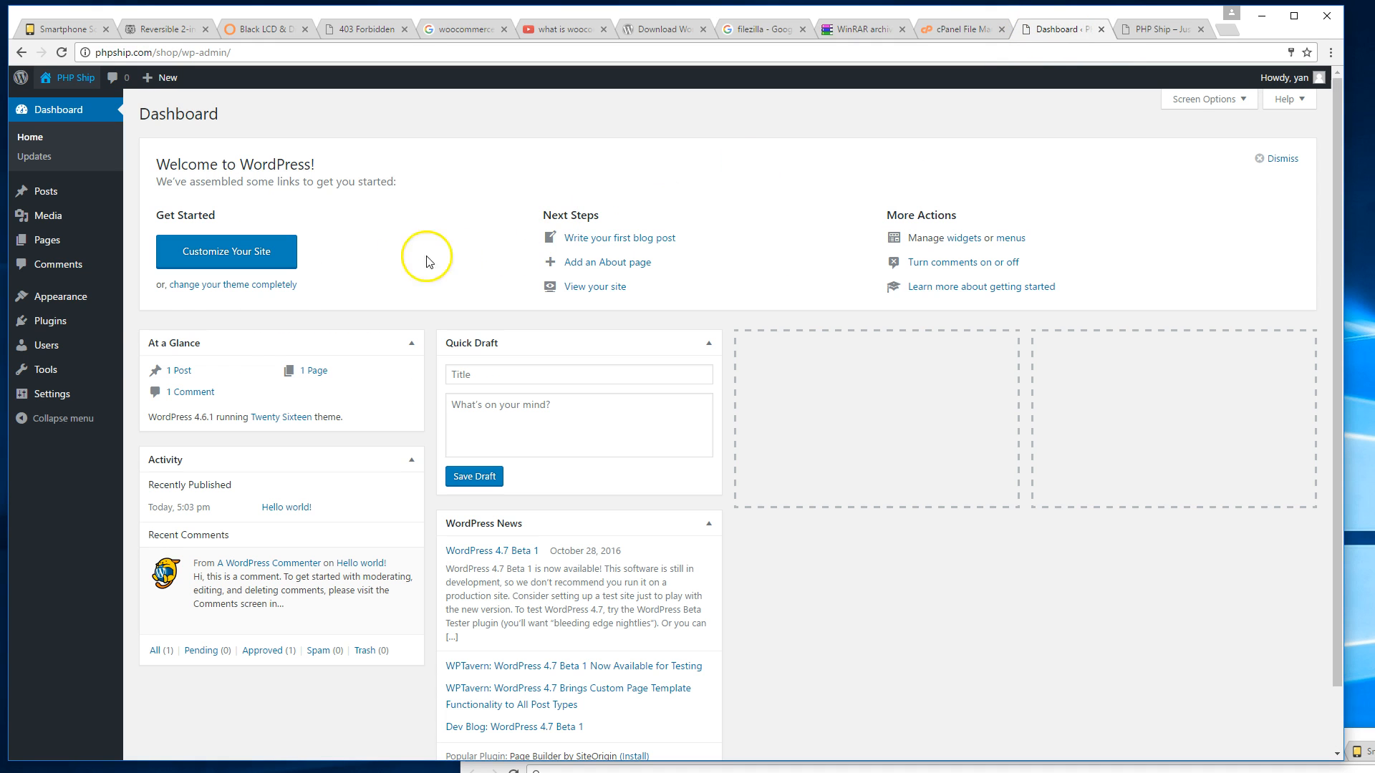
Find WooCommerce under Plugins > Add New, then install and activate it.
{"action": "left_click", "coordinate": [42, 306]}
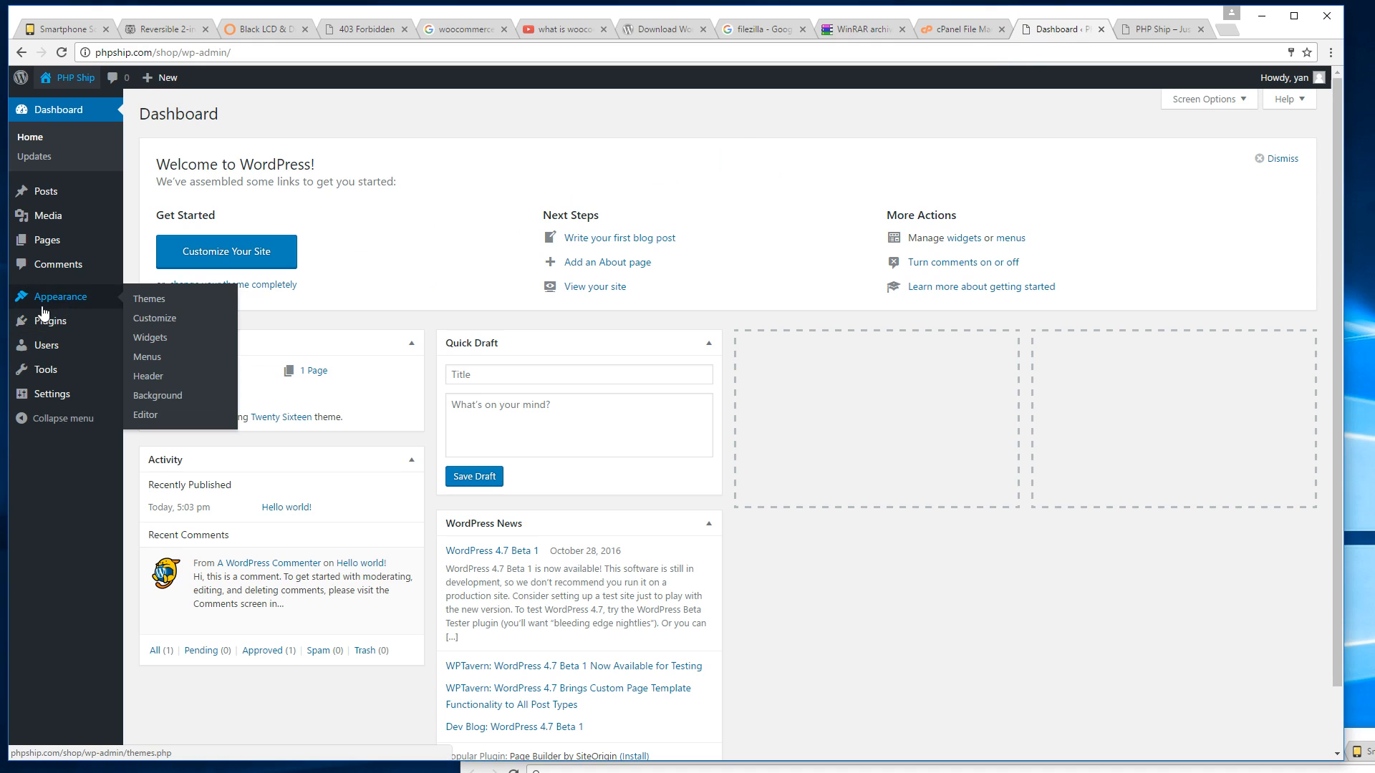
{"action": "mouse_move", "coordinate": [48, 320]}
{"action": "left_click", "coordinate": [159, 328]}
{"action": "left_click", "coordinate": [160, 329]}
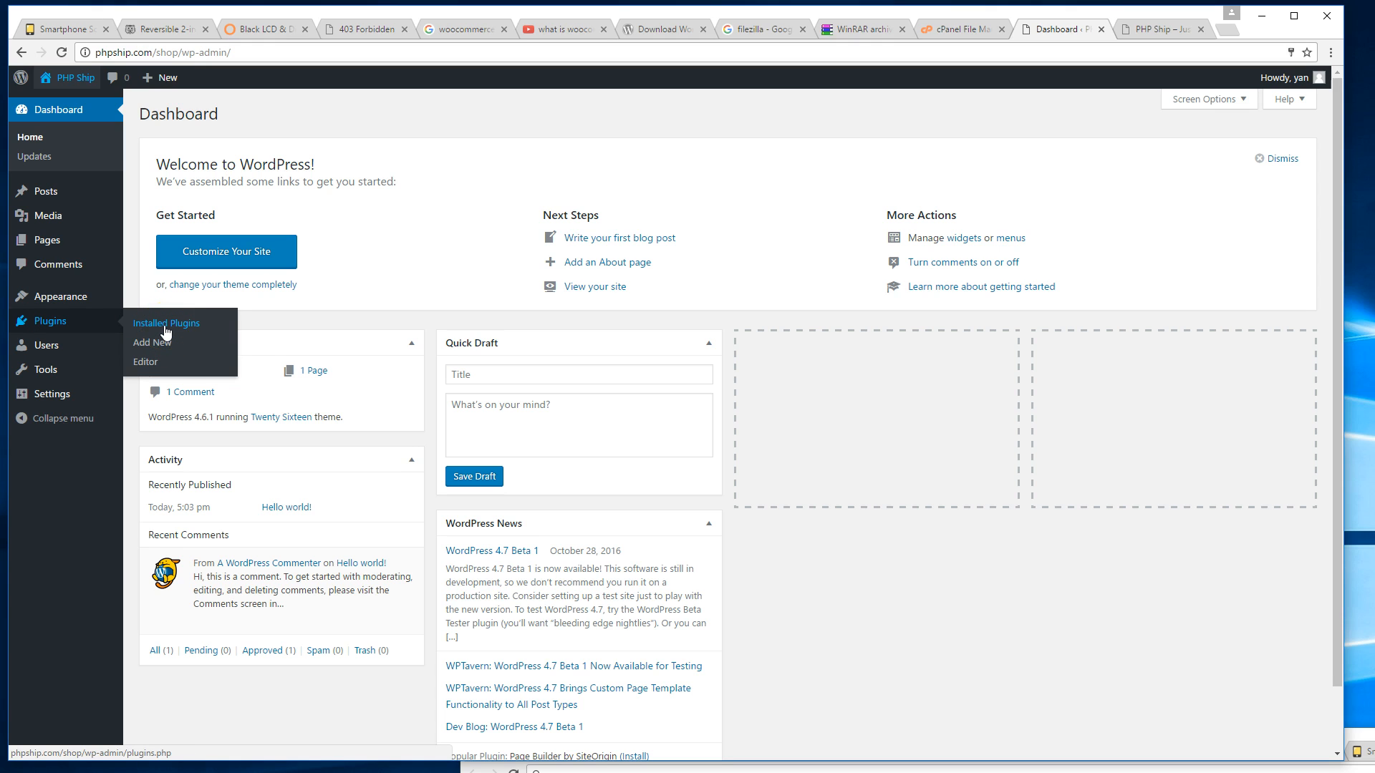
{"action": "left_click", "coordinate": [165, 328]}
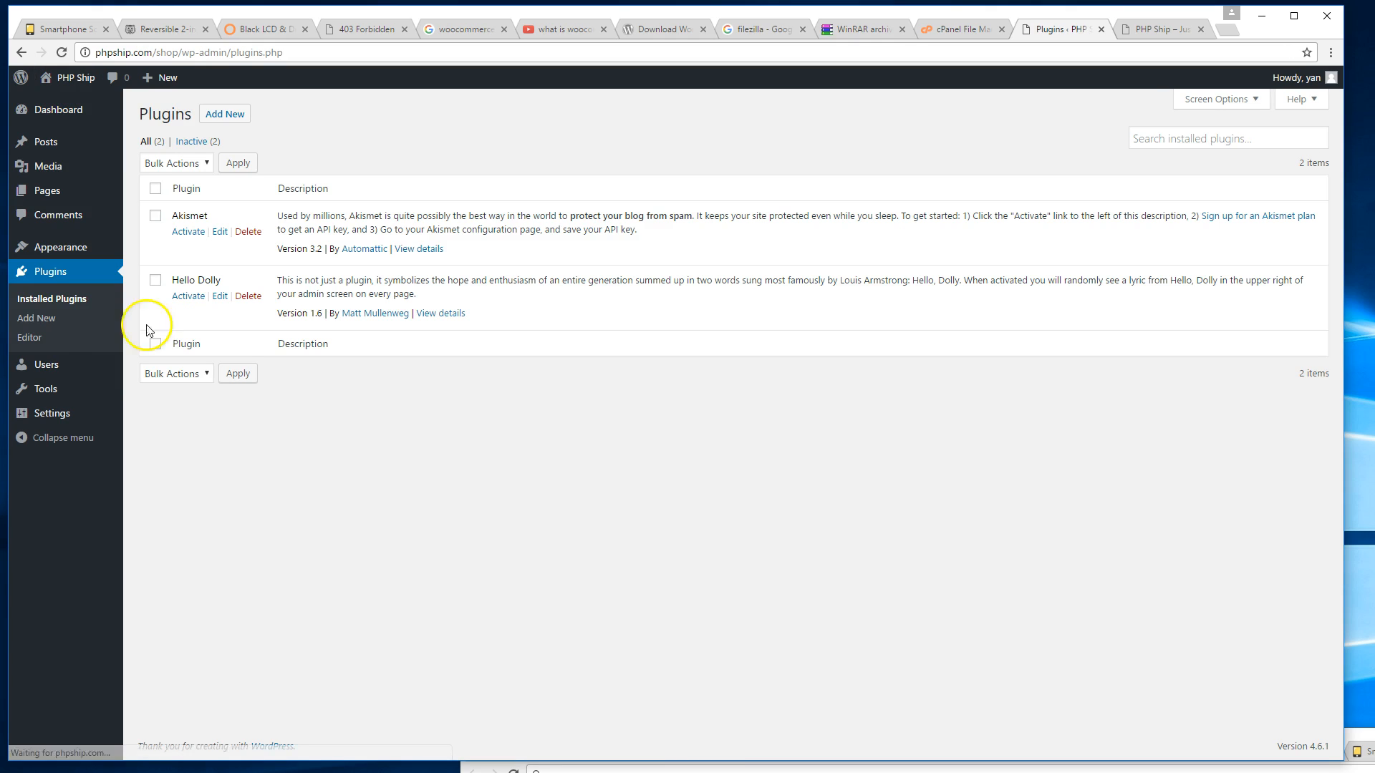
{"action": "left_click", "coordinate": [52, 318]}
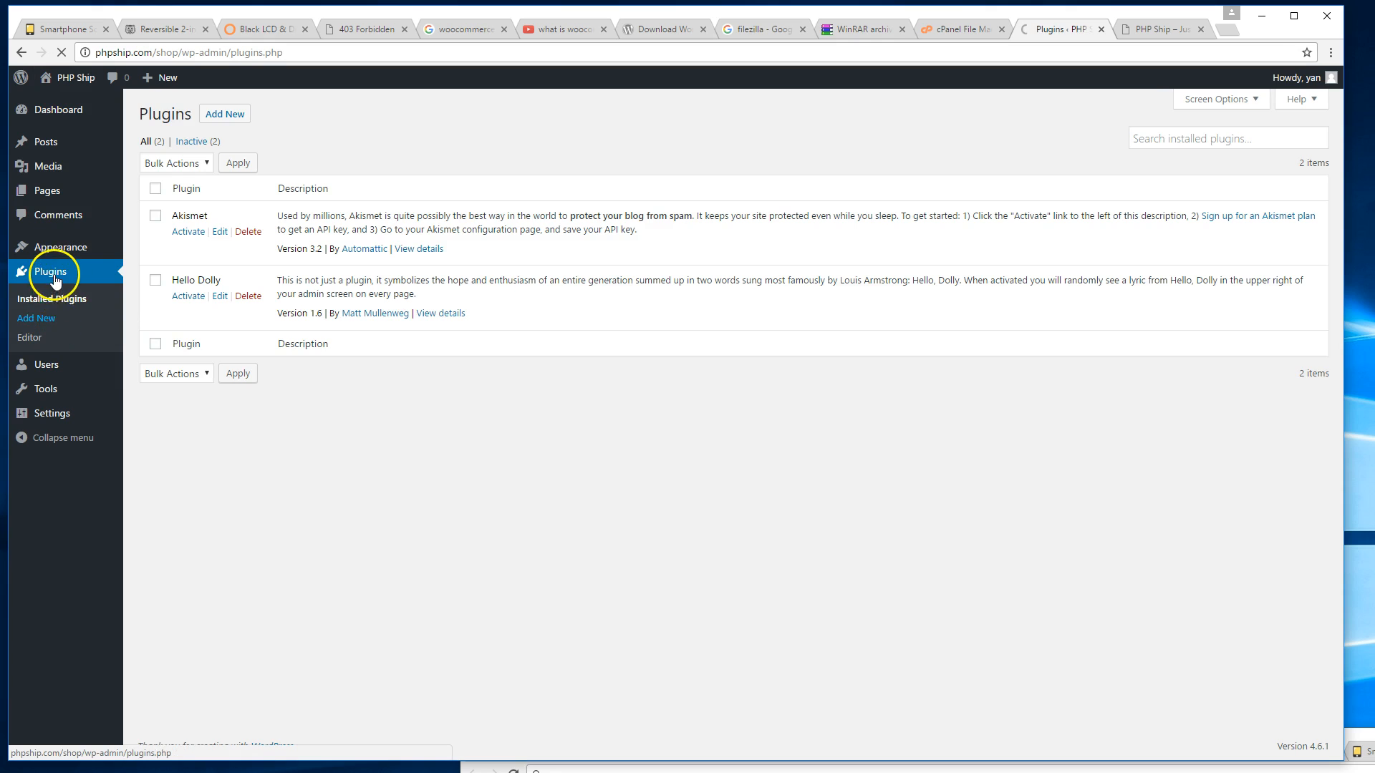
{"action": "left_click", "coordinate": [1146, 154]}
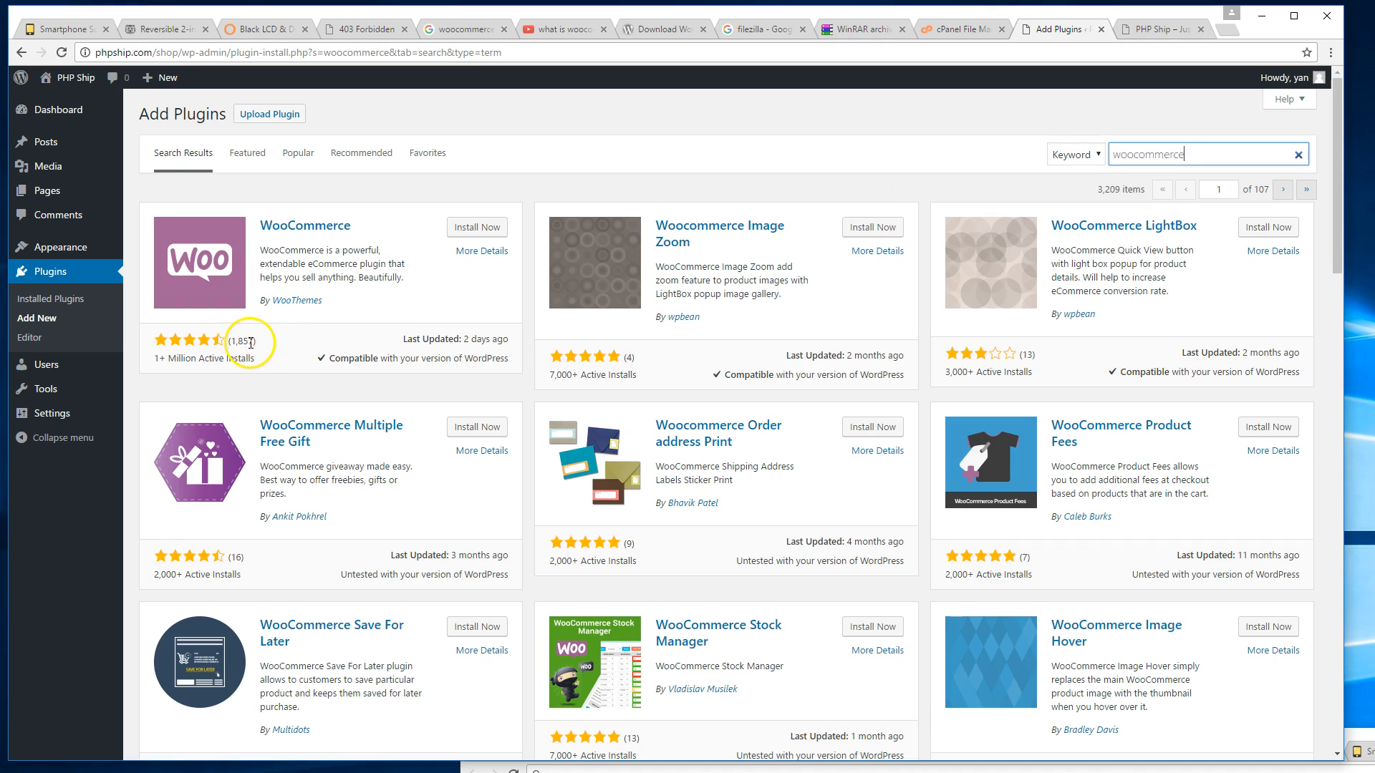
{"action": "left_click", "coordinate": [492, 228]}
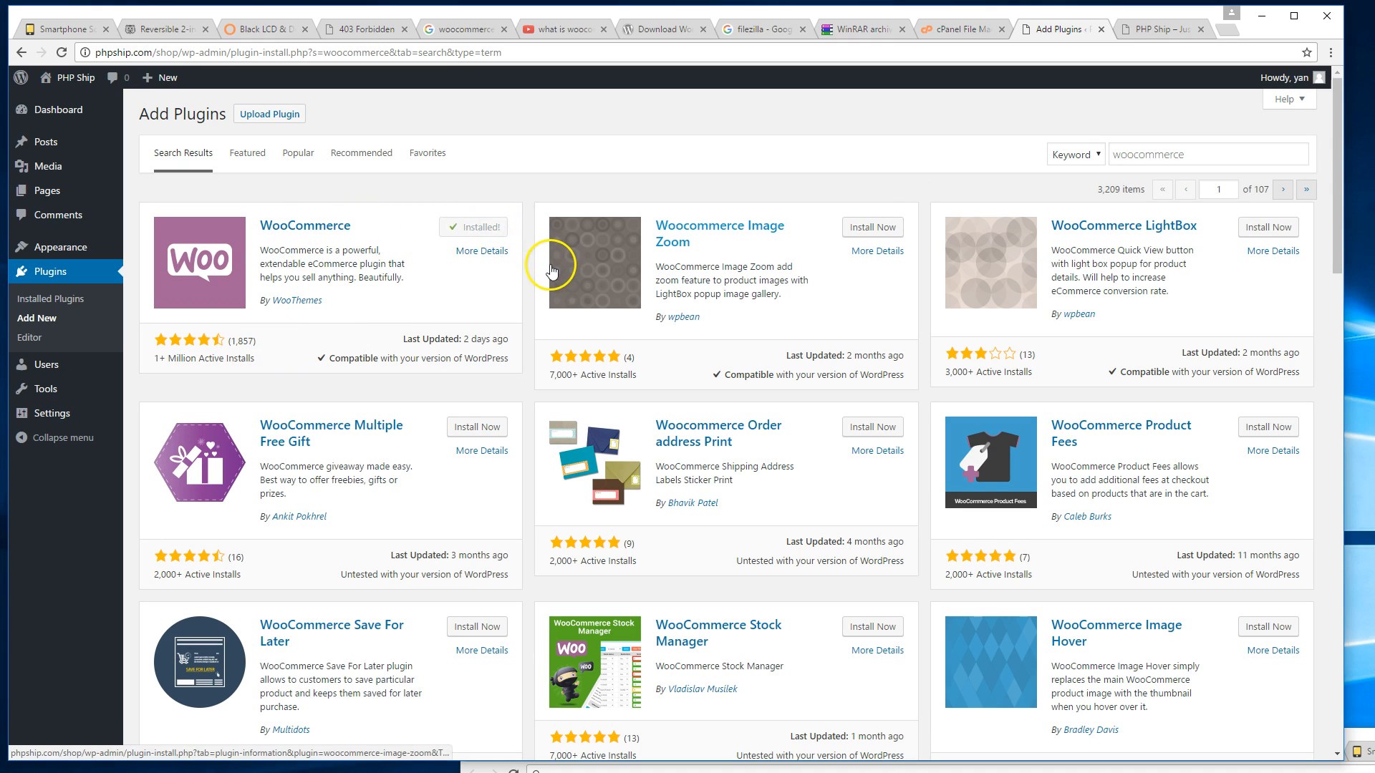
{"action": "left_click", "coordinate": [491, 228]}
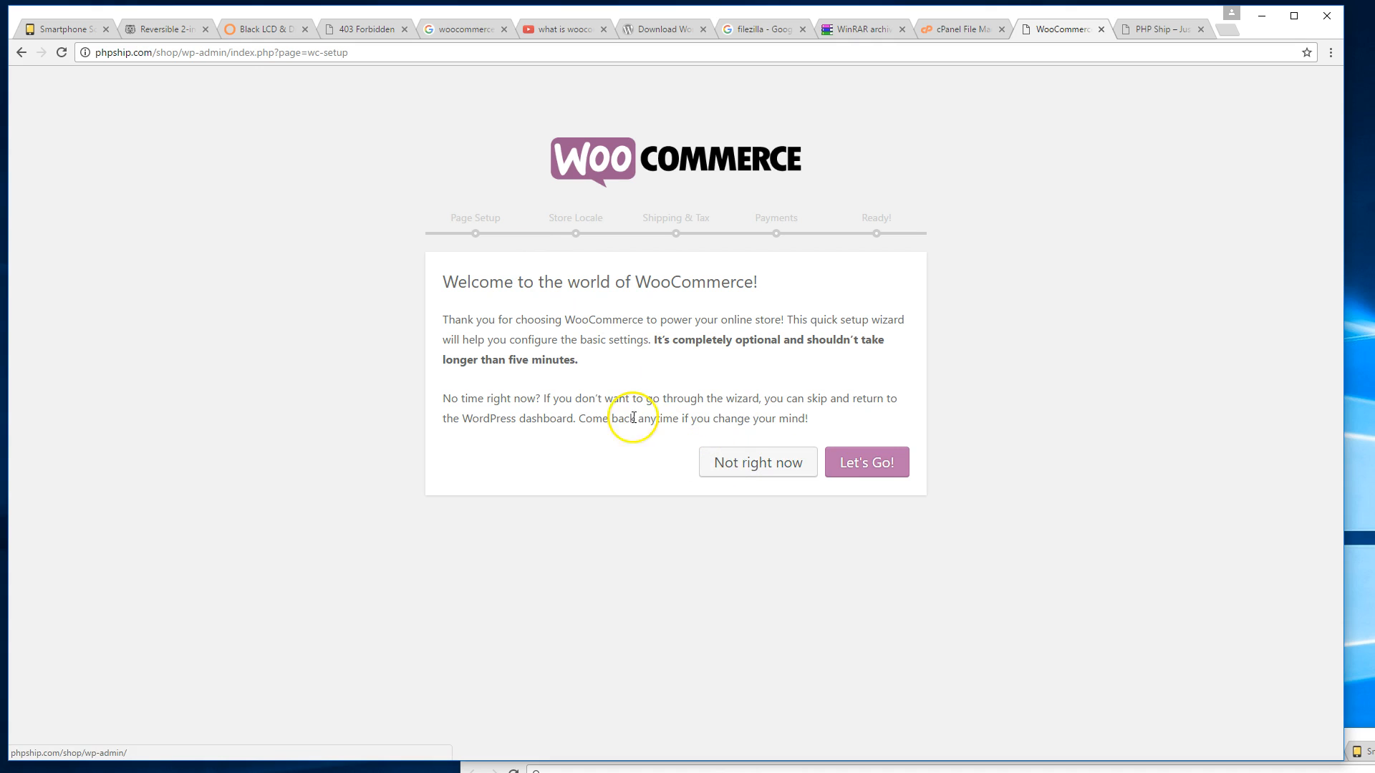
Accept the shop, cart and checkout pages and set the store location to California.
{"action": "left_click", "coordinate": [878, 464]}
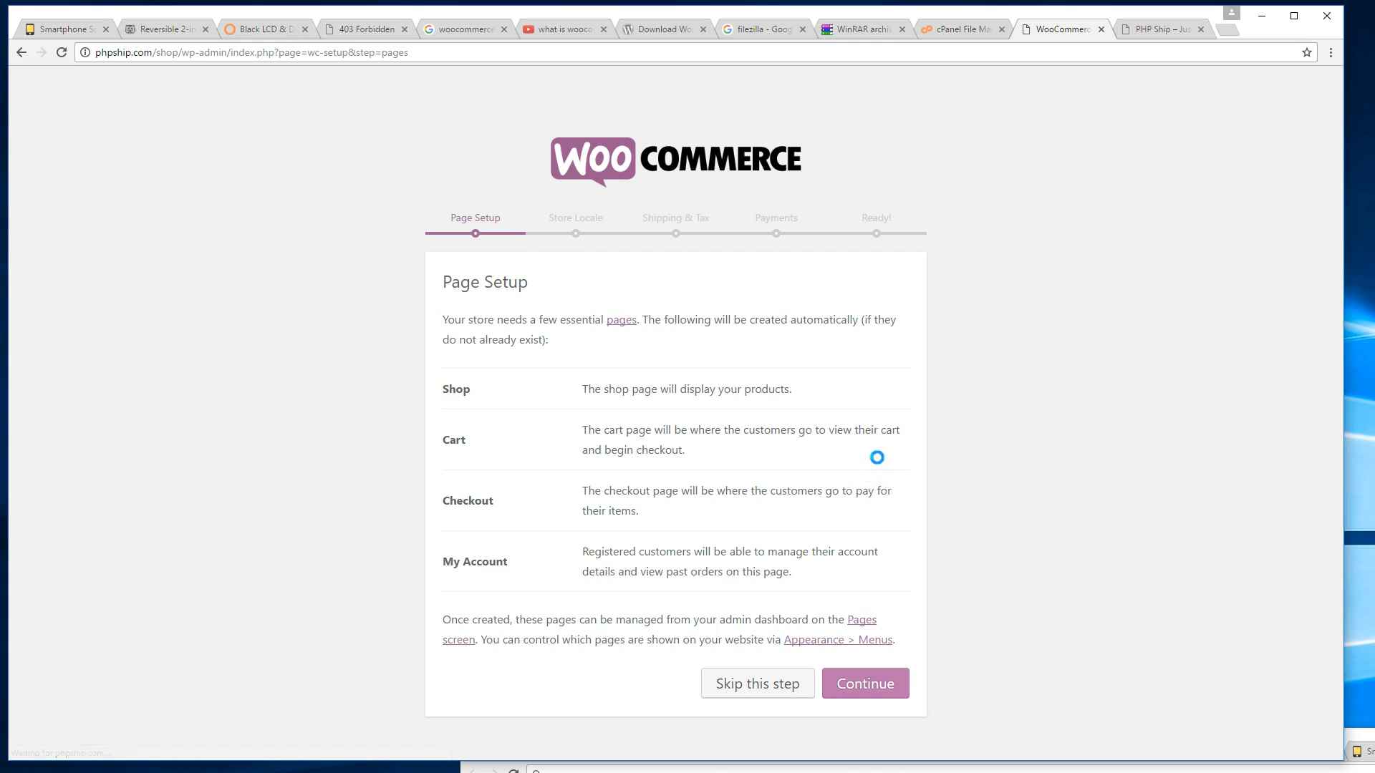
{"action": "left_click", "coordinate": [874, 682]}
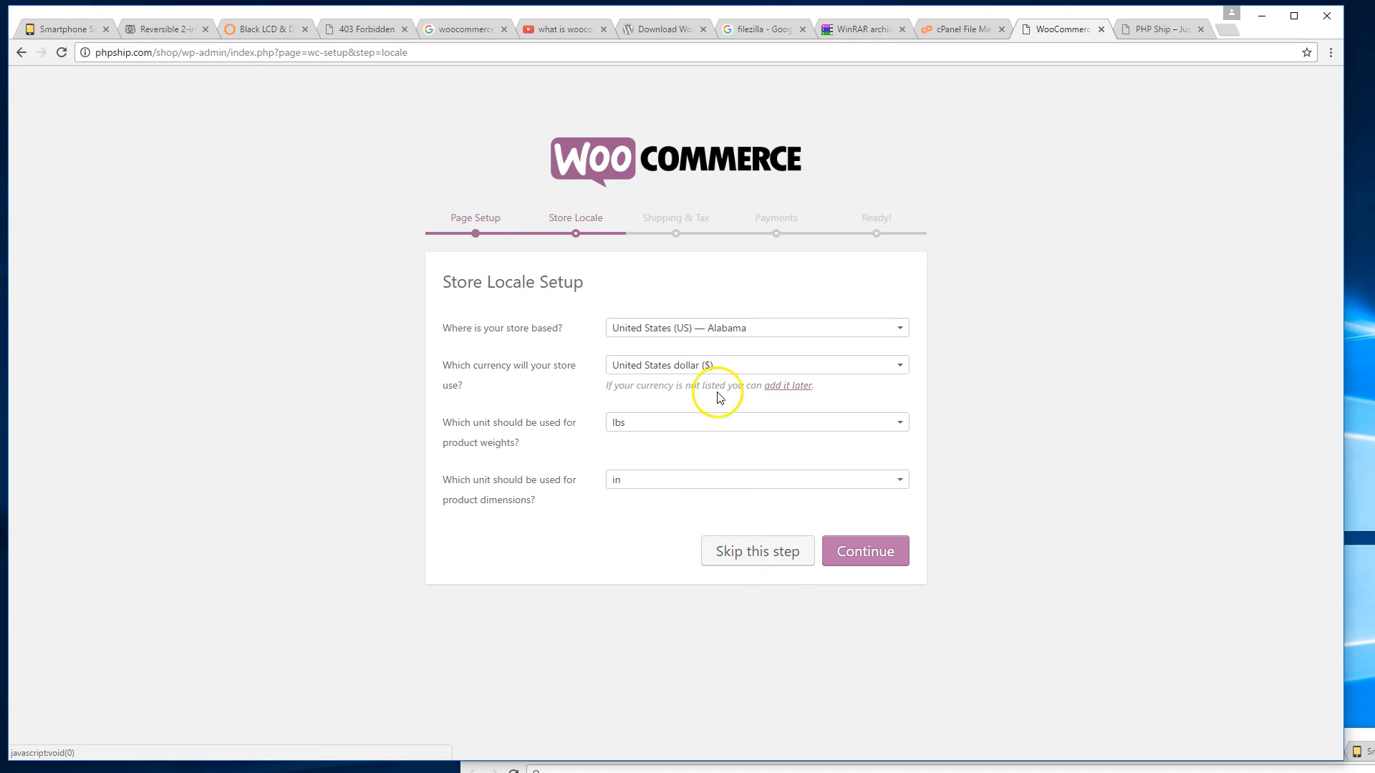
{"action": "left_click", "coordinate": [728, 327]}
{"action": "scroll", "coordinate": [743, 415], "scroll_direction": "down", "scroll_amount": 4}
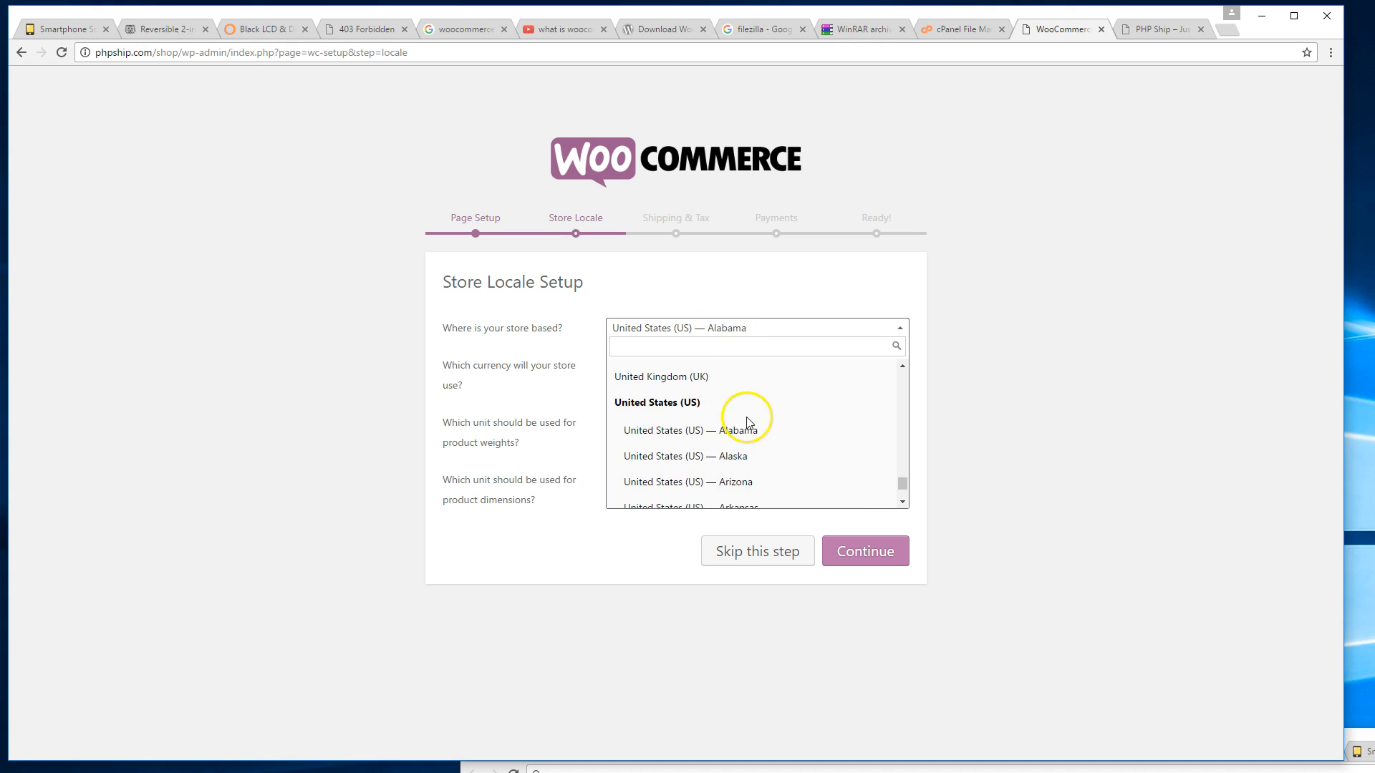
{"action": "scroll", "coordinate": [766, 406], "scroll_direction": "up", "scroll_amount": 1}
{"action": "left_click", "coordinate": [770, 393]}
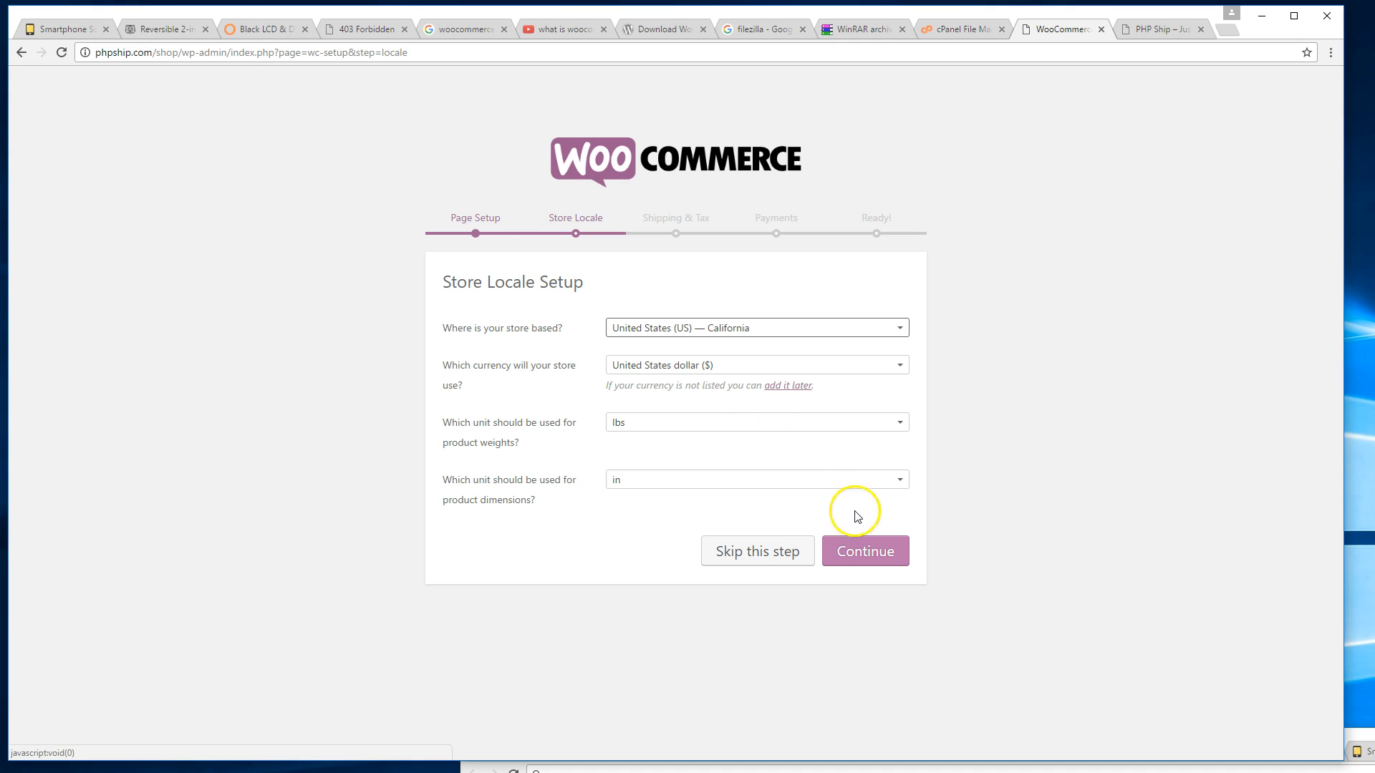
{"action": "left_click", "coordinate": [882, 557]}
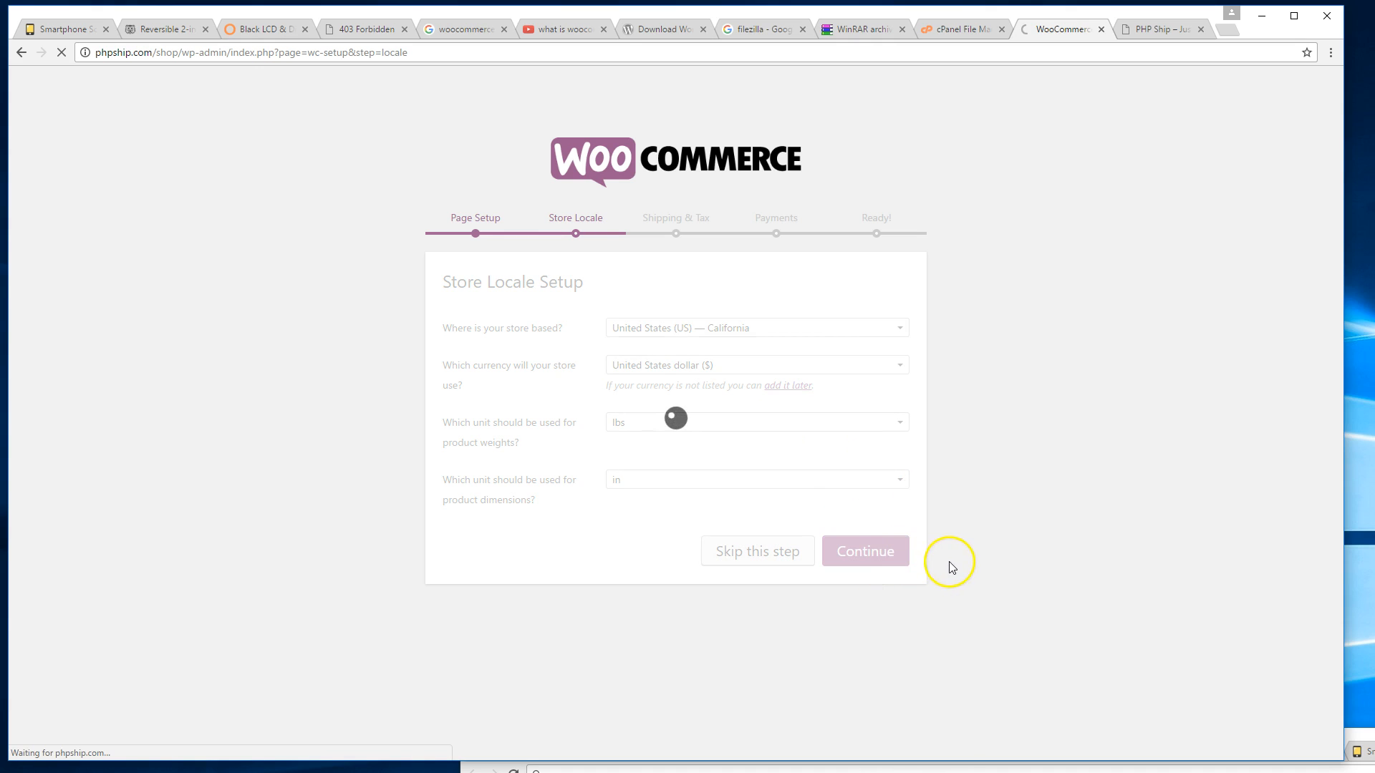
Disable shipping, enable PayPal and Stripe payments, decline usage tracking, and start the first product.
{"action": "left_click", "coordinate": [699, 396]}
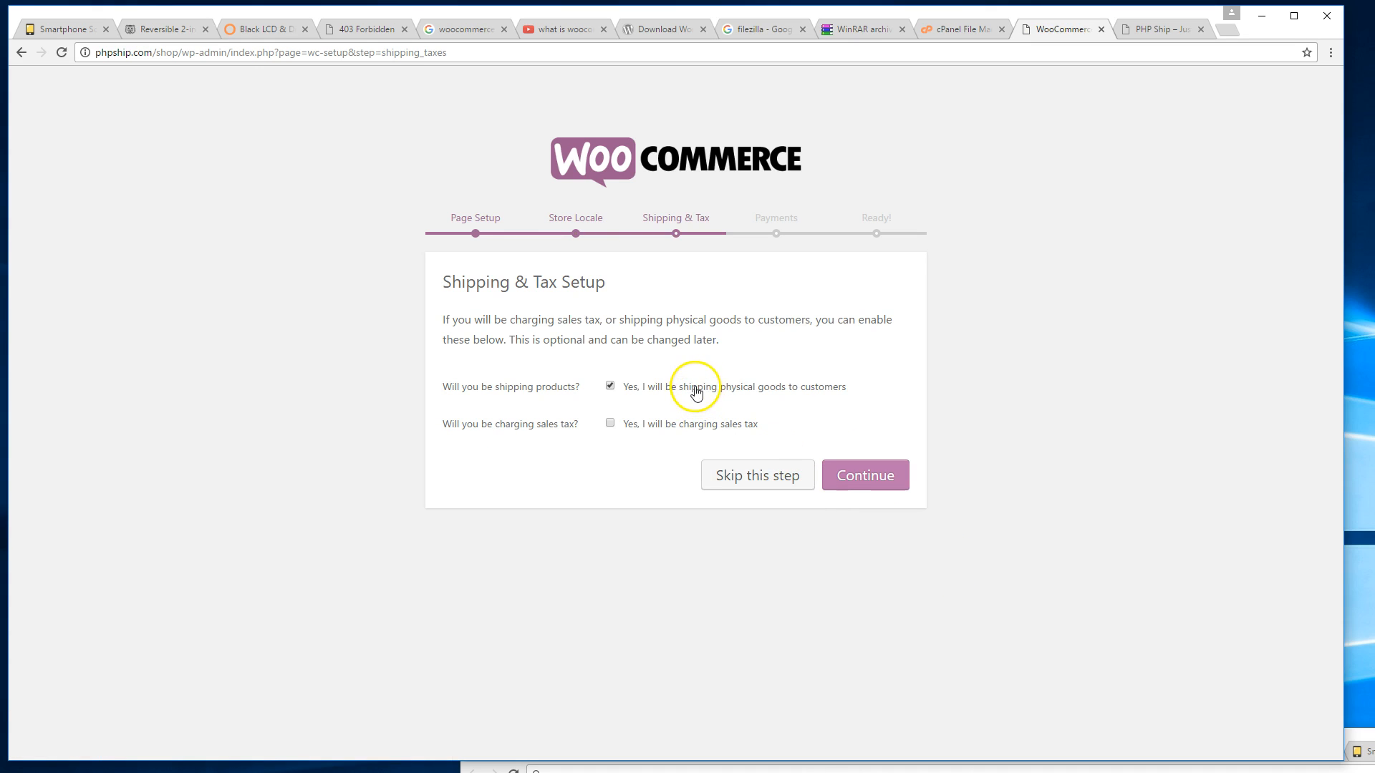
{"action": "left_click", "coordinate": [892, 483]}
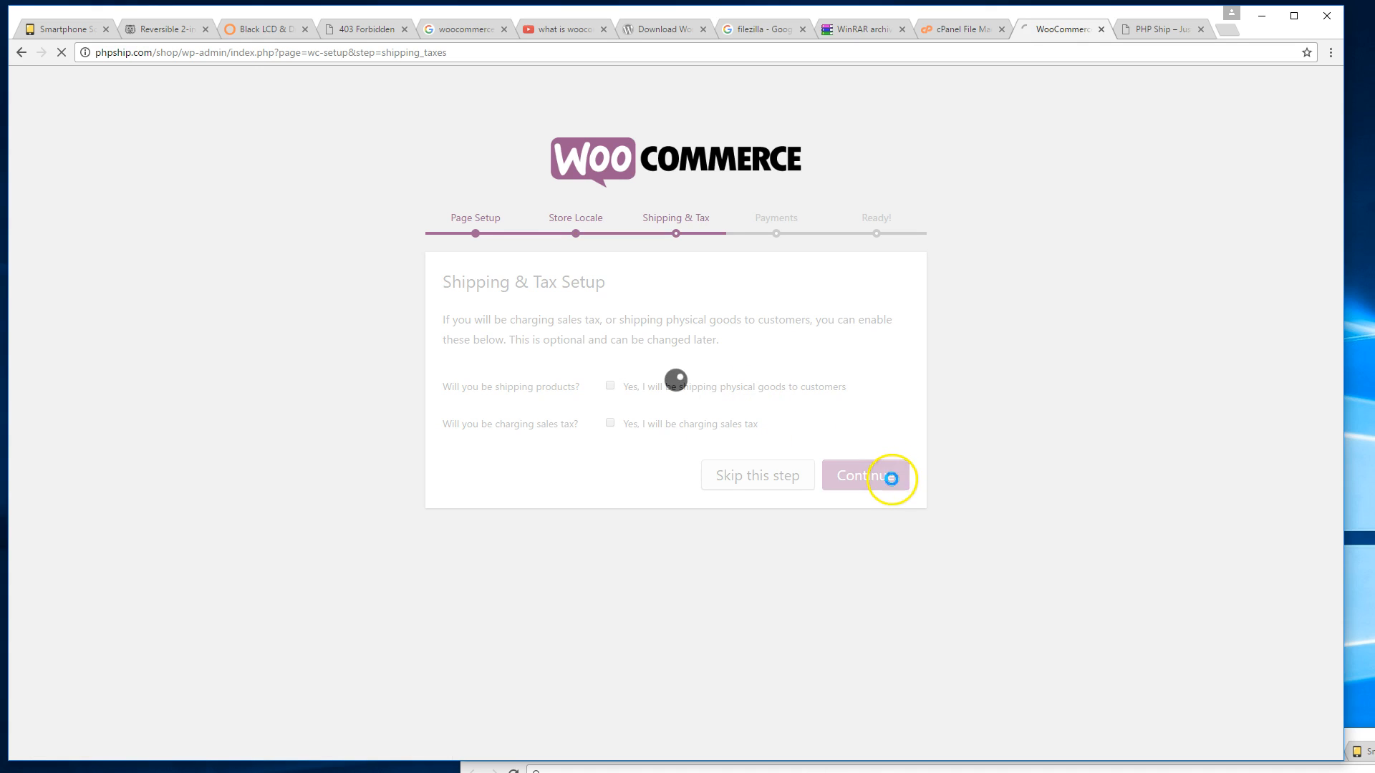
{"action": "scroll", "coordinate": [805, 466], "scroll_direction": "down", "scroll_amount": 1}
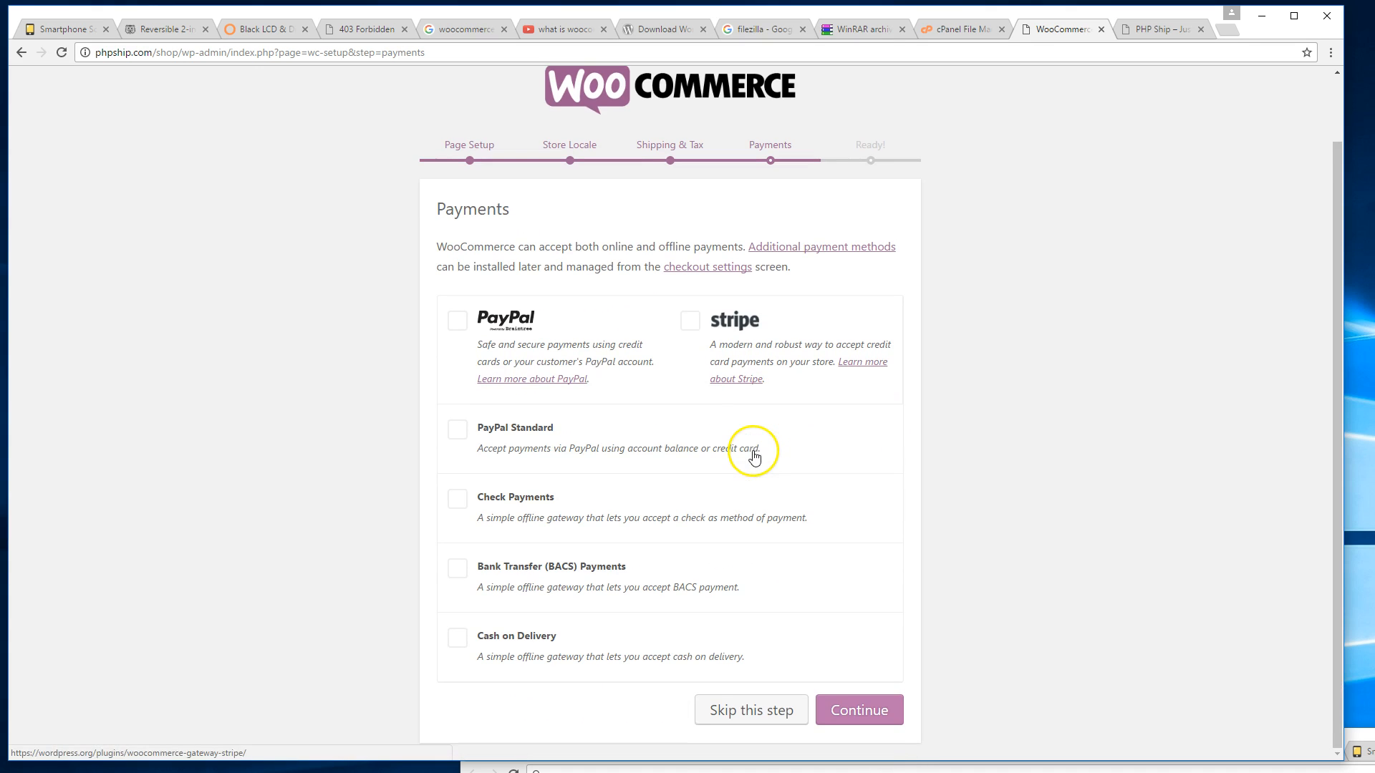
{"action": "left_click", "coordinate": [457, 320]}
{"action": "left_click", "coordinate": [690, 321]}
{"action": "left_click", "coordinate": [880, 715]}
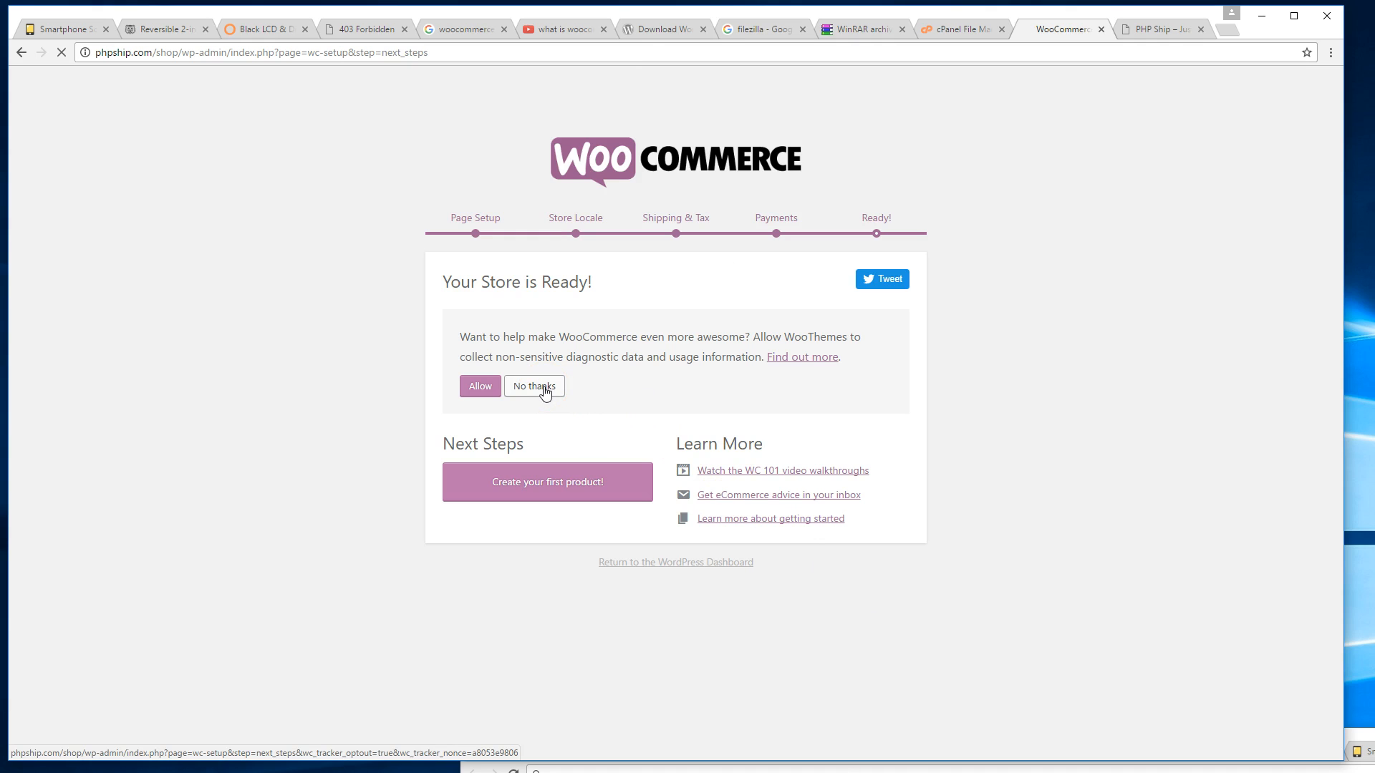
{"action": "left_click", "coordinate": [544, 390]}
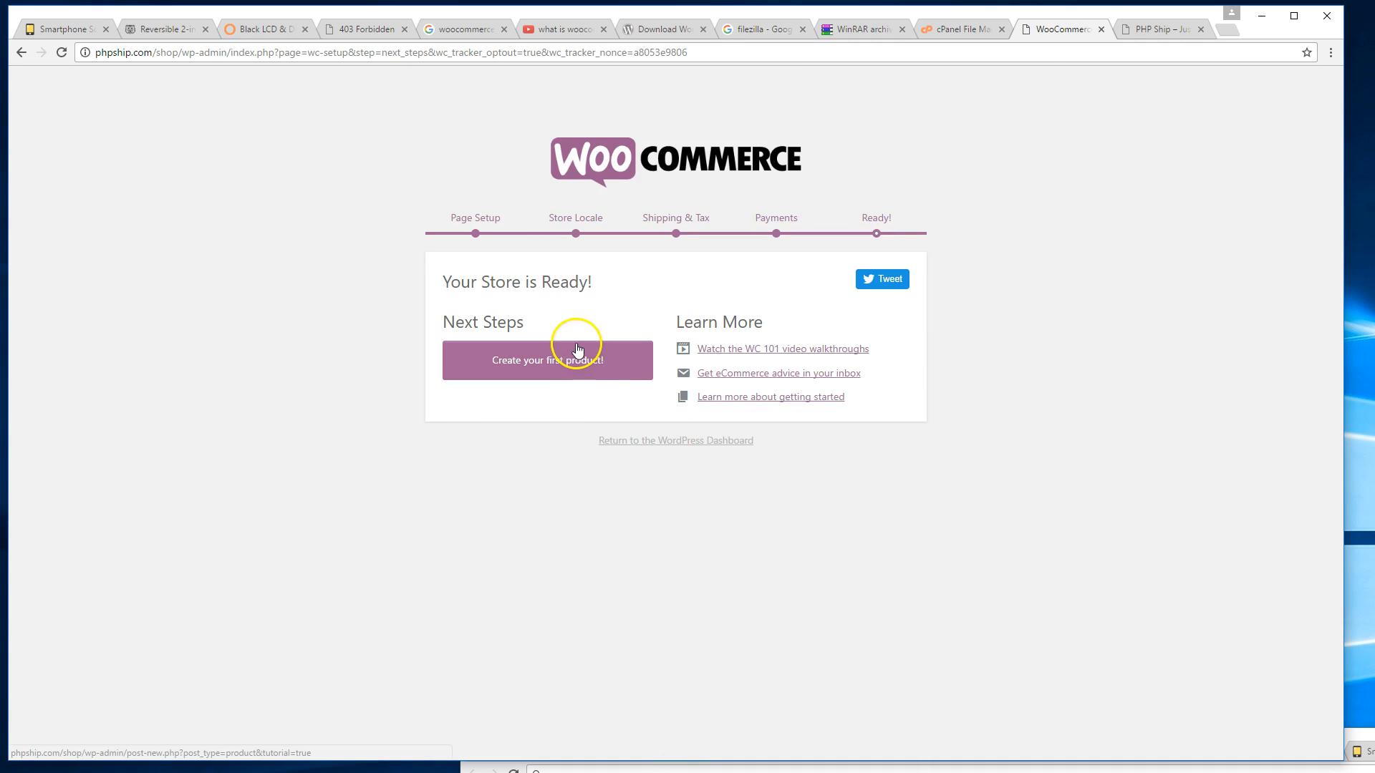
{"action": "left_click", "coordinate": [584, 366]}
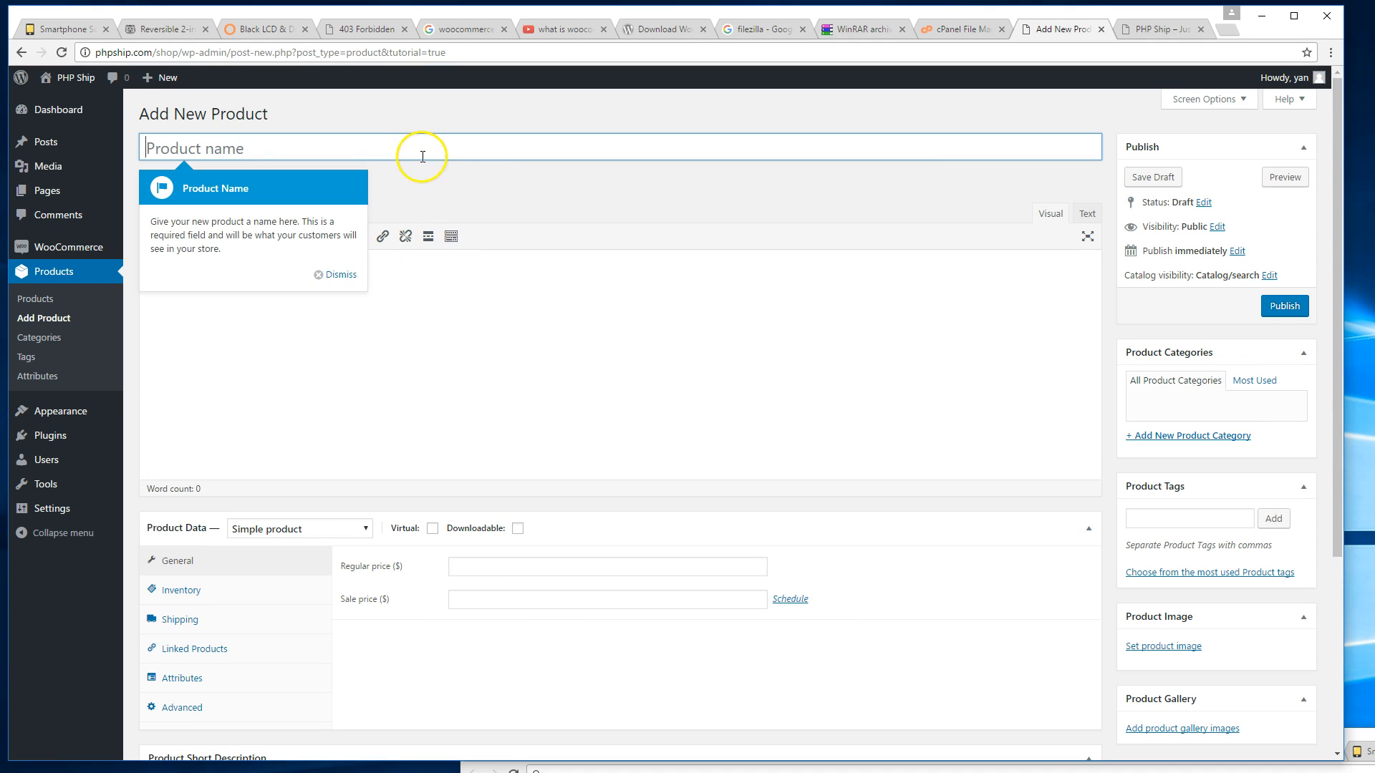
Dismiss all the guided tips on the Add New Product page.
{"action": "left_click", "coordinate": [336, 275]}
{"action": "left_click", "coordinate": [333, 136]}
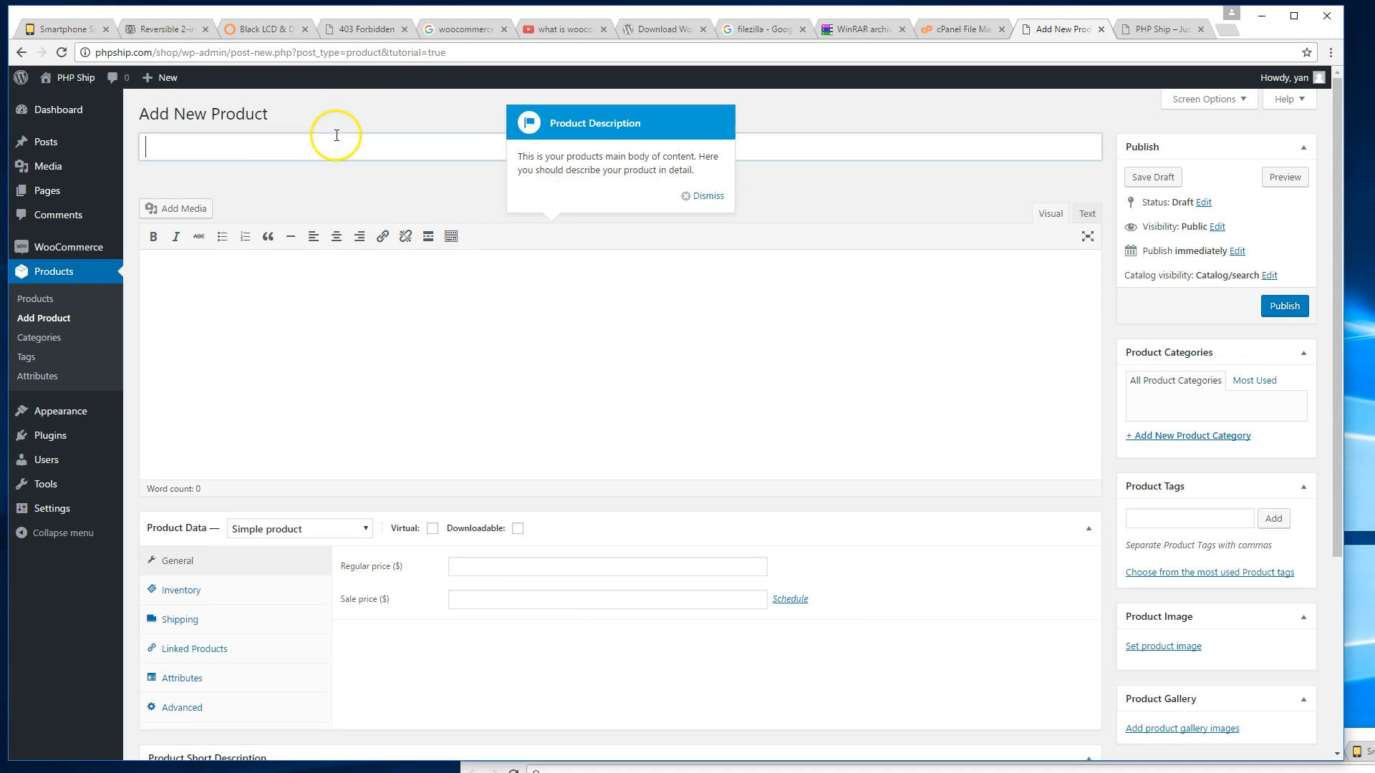
{"action": "left_click", "coordinate": [707, 195]}
{"action": "left_click", "coordinate": [712, 155]}
{"action": "left_click", "coordinate": [385, 492]}
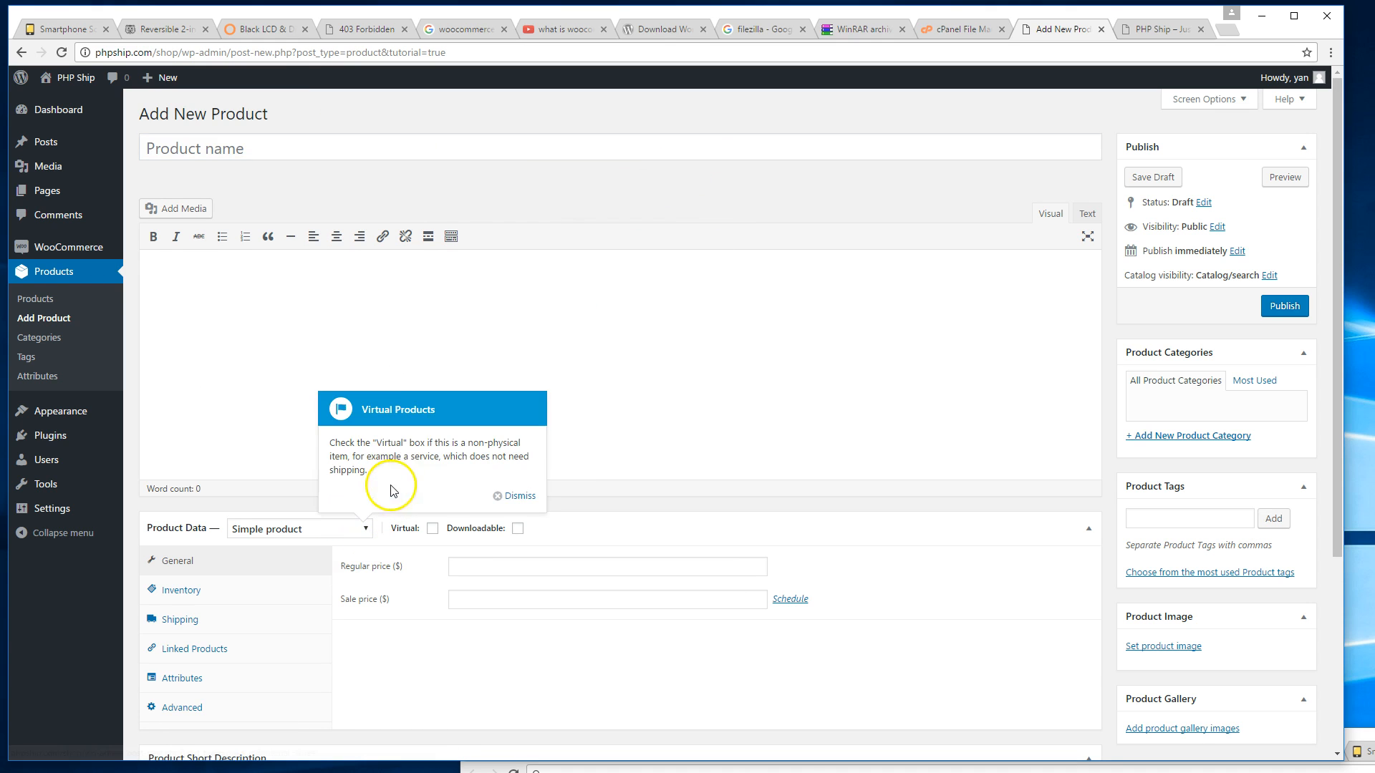
{"action": "left_click", "coordinate": [514, 492]}
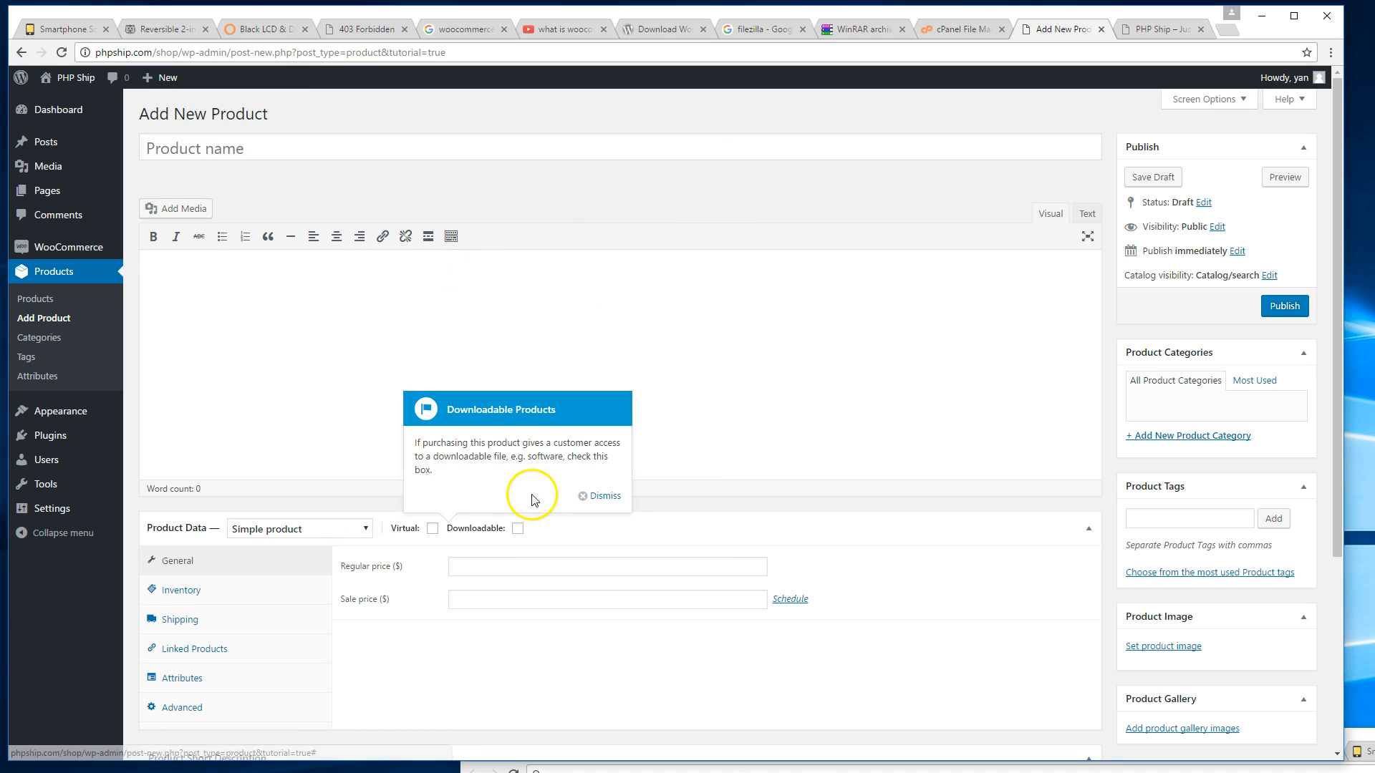
{"action": "left_click", "coordinate": [605, 496]}
{"action": "left_click", "coordinate": [701, 531]}
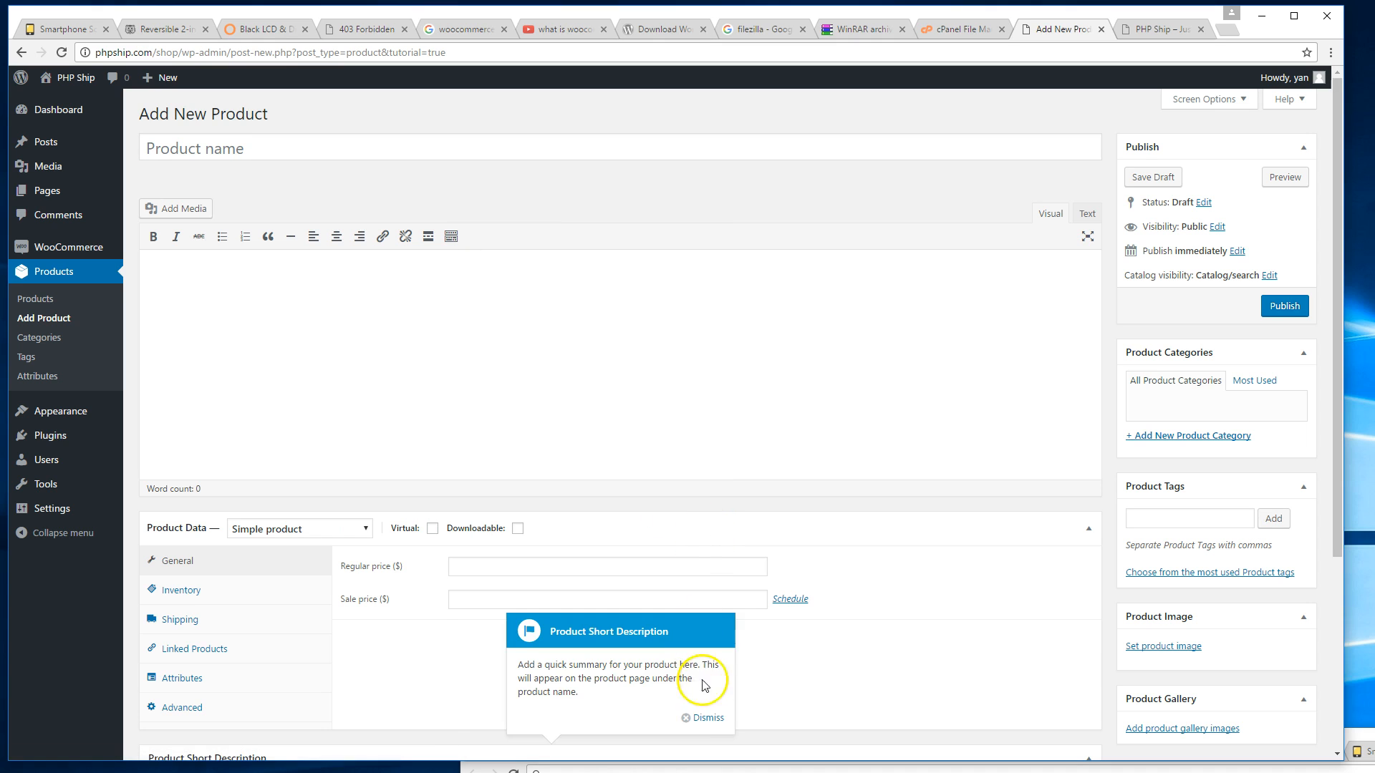
{"action": "left_click", "coordinate": [703, 717]}
{"action": "left_click", "coordinate": [1073, 673]}
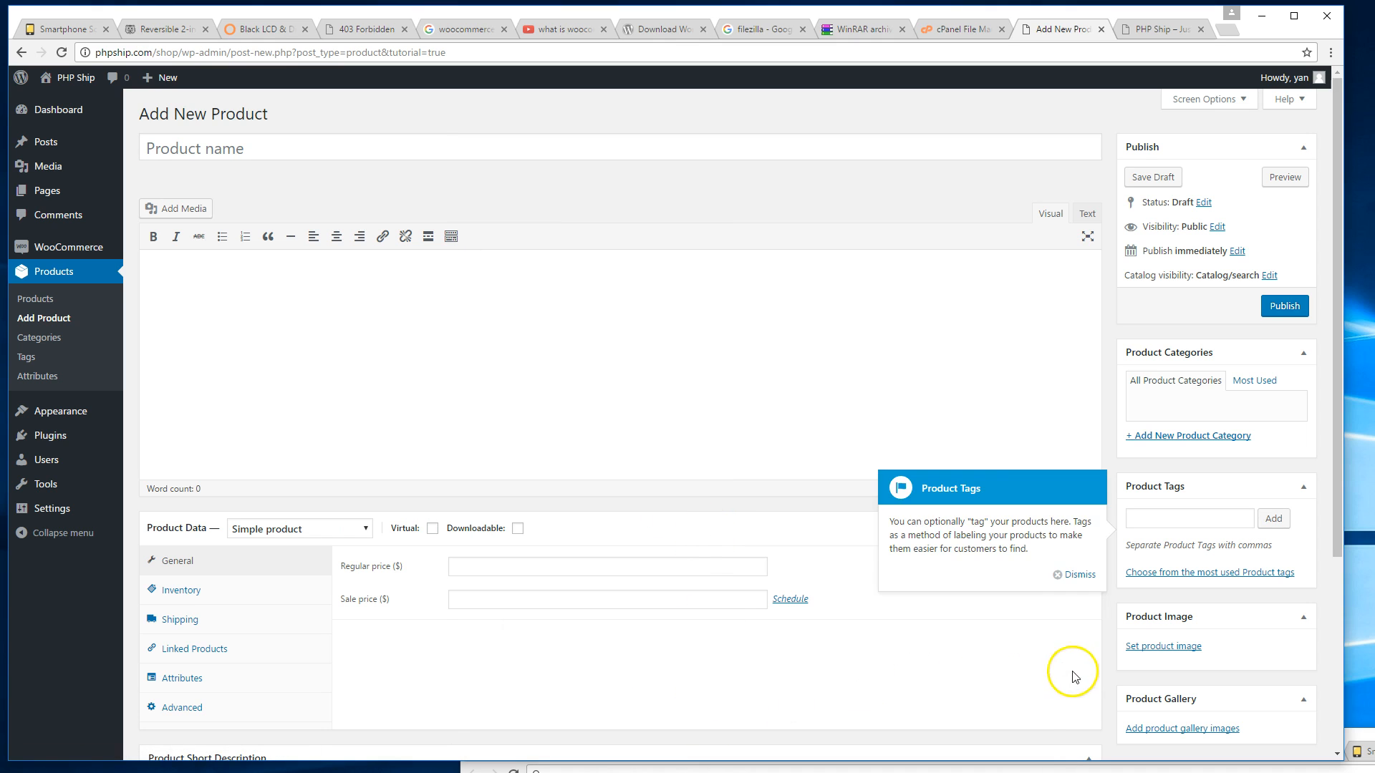
{"action": "left_click", "coordinate": [1076, 573]}
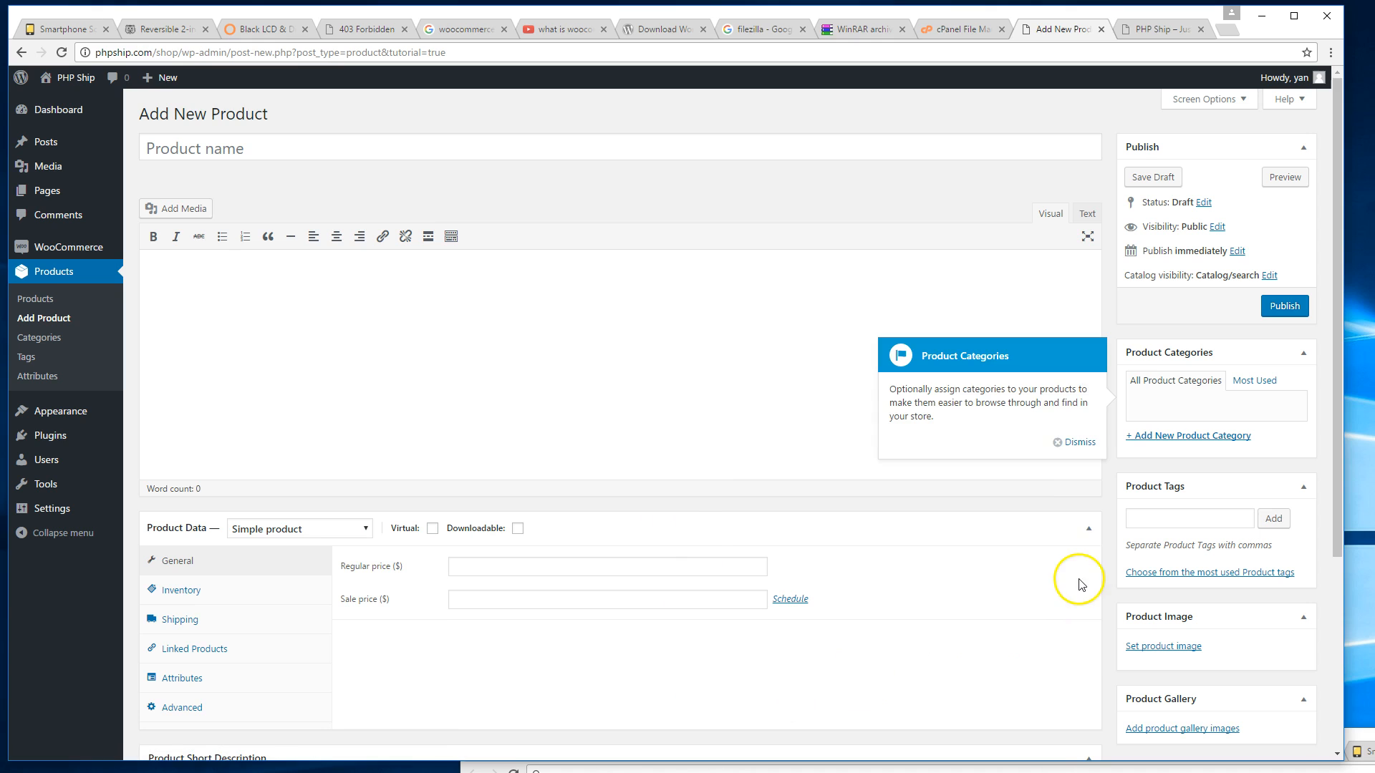
{"action": "left_click", "coordinate": [1073, 441]}
{"action": "left_click", "coordinate": [1068, 277]}
Publish 'Sample Product A' with description 'Test' and regular price 9.99 after checking Inventory.
{"action": "left_click", "coordinate": [599, 140]}
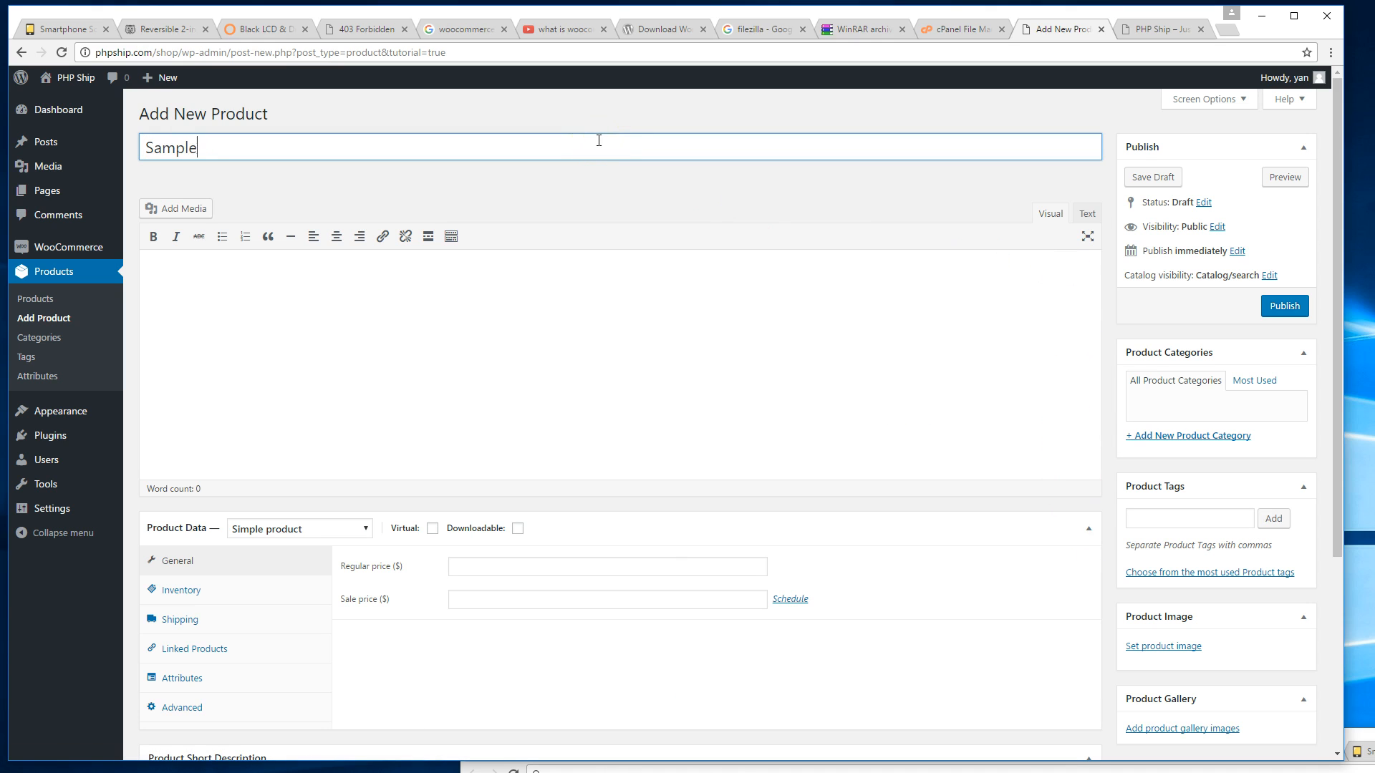
{"action": "left_click", "coordinate": [557, 279]}
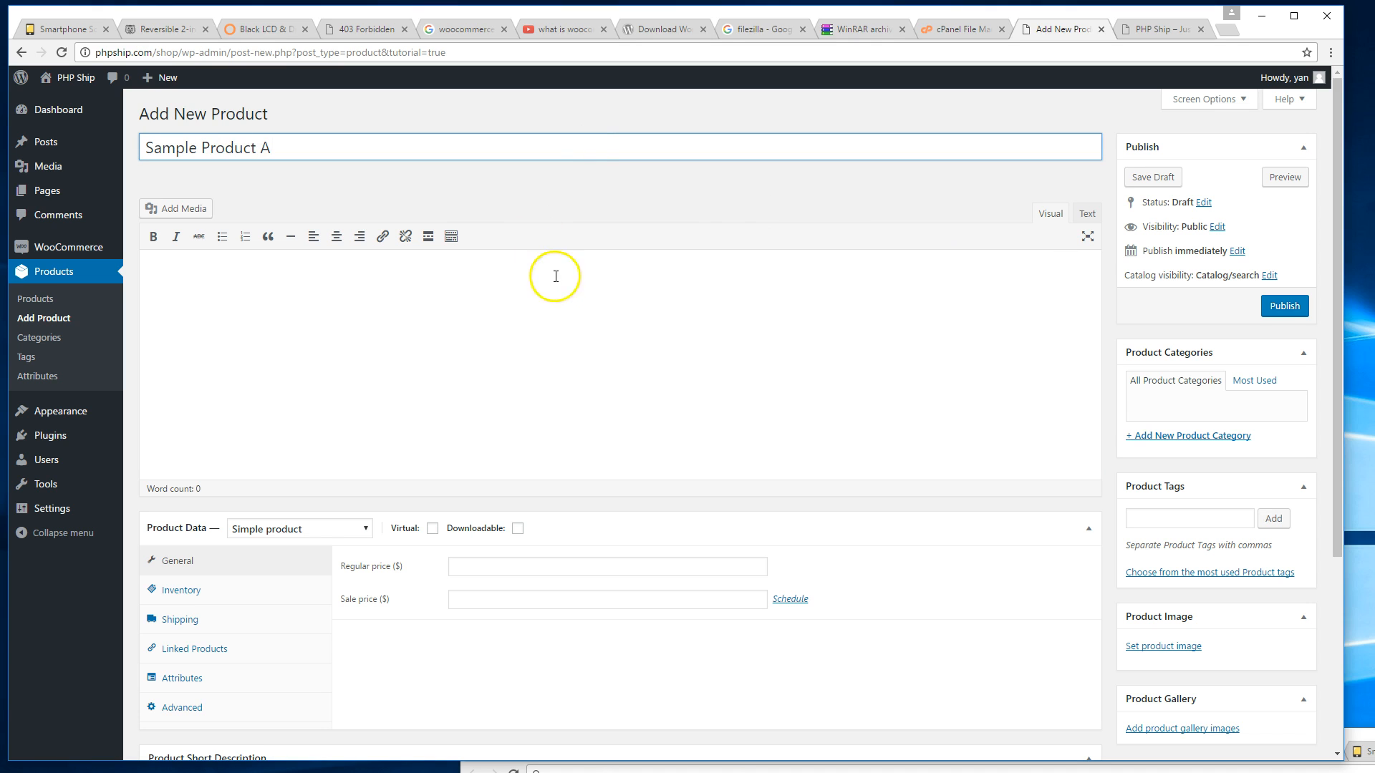
{"action": "scroll", "coordinate": [568, 290], "scroll_direction": "down", "scroll_amount": 3}
{"action": "left_click", "coordinate": [583, 354]}
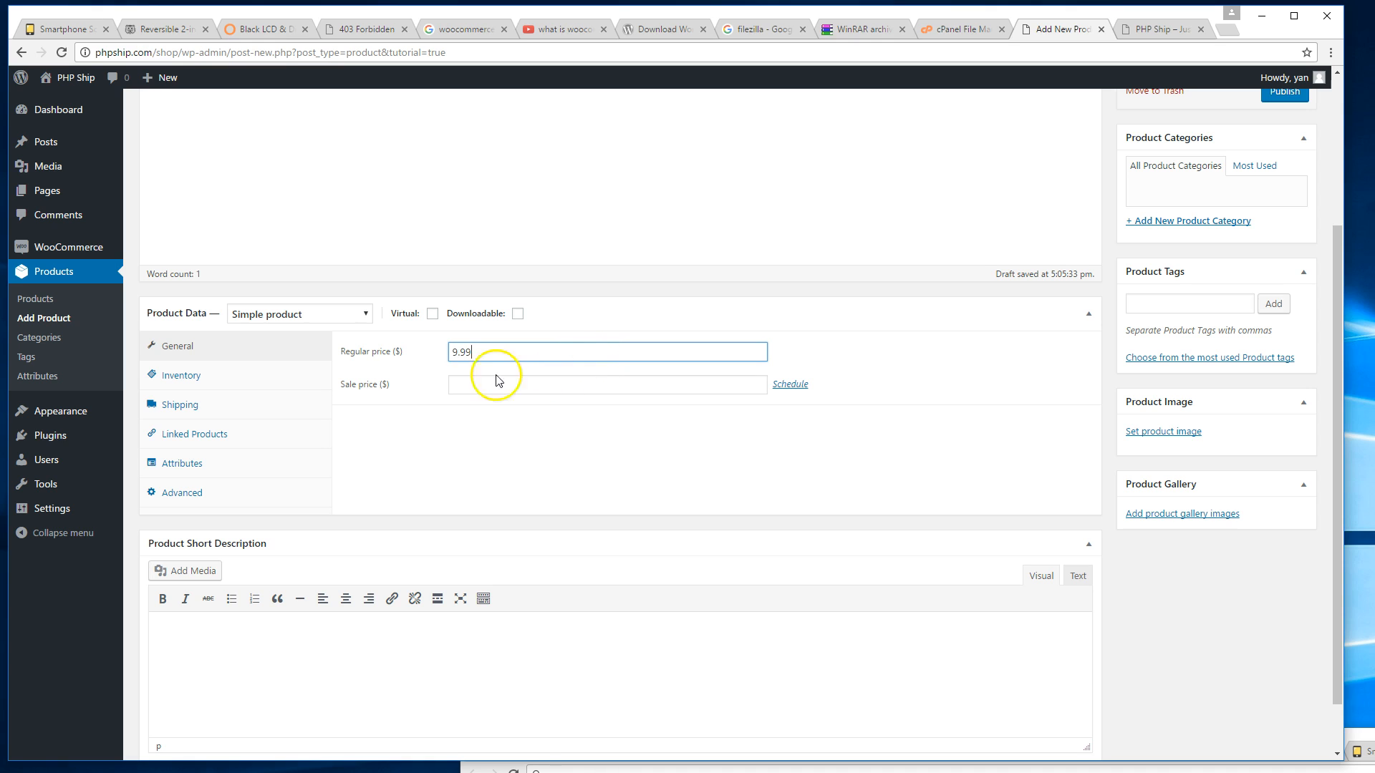
{"action": "left_click", "coordinate": [270, 377]}
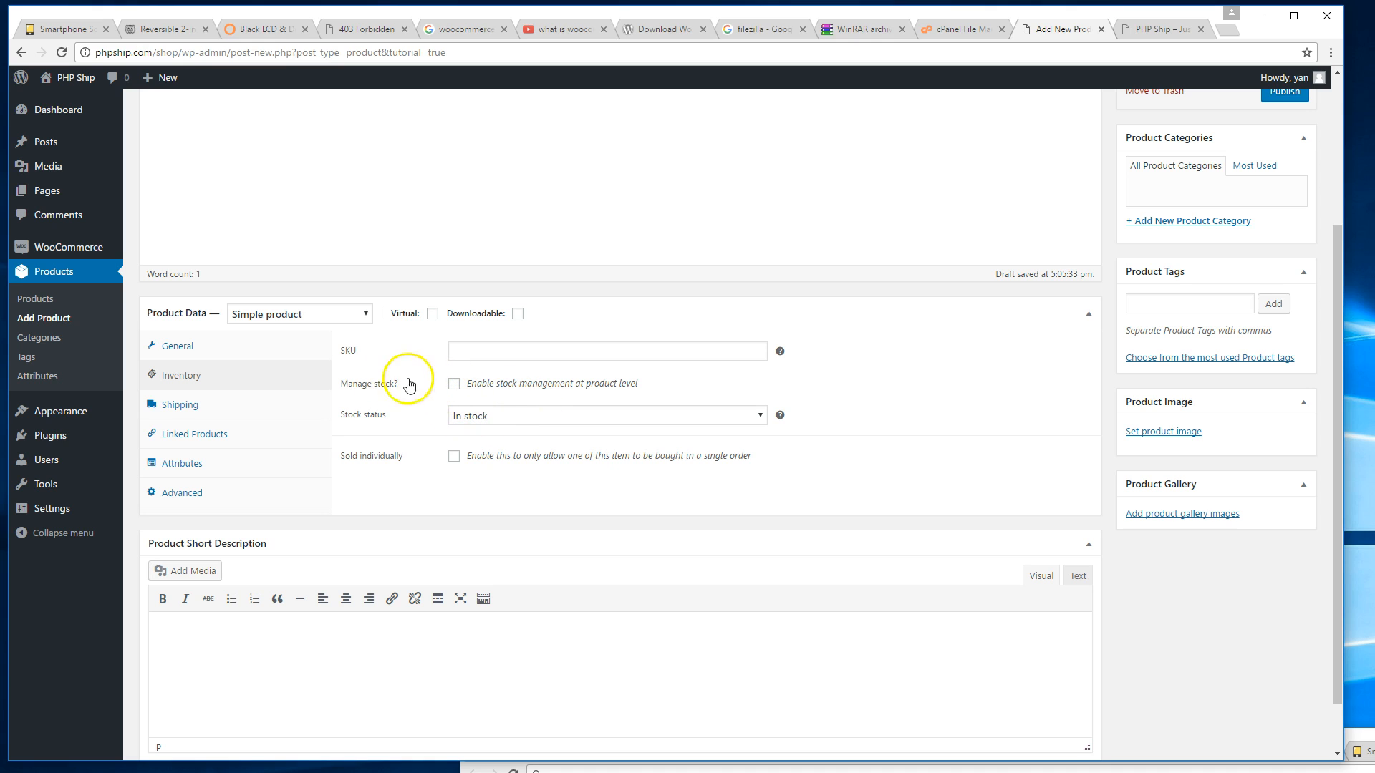
{"action": "left_click", "coordinate": [178, 347]}
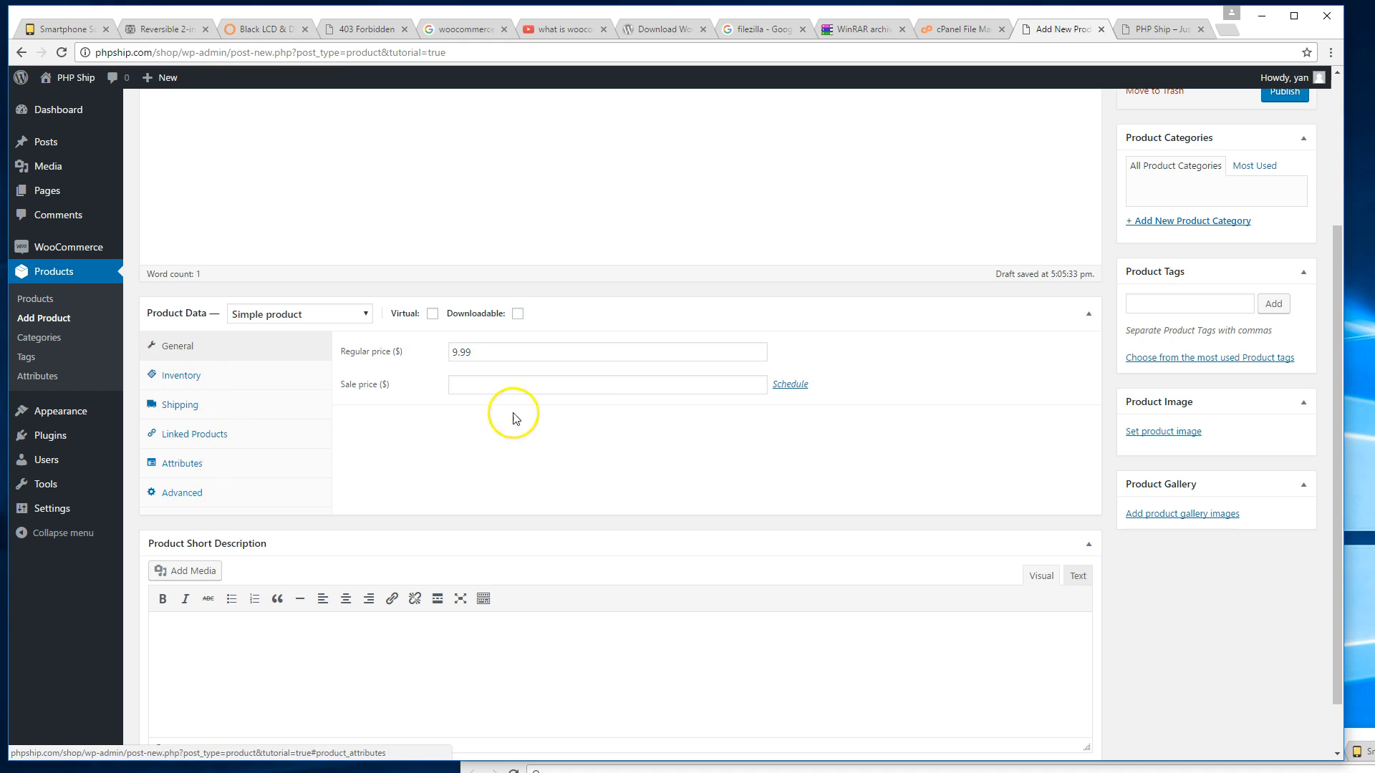
{"action": "scroll", "coordinate": [644, 386], "scroll_direction": "up", "scroll_amount": 3}
{"action": "left_click", "coordinate": [1285, 306]}
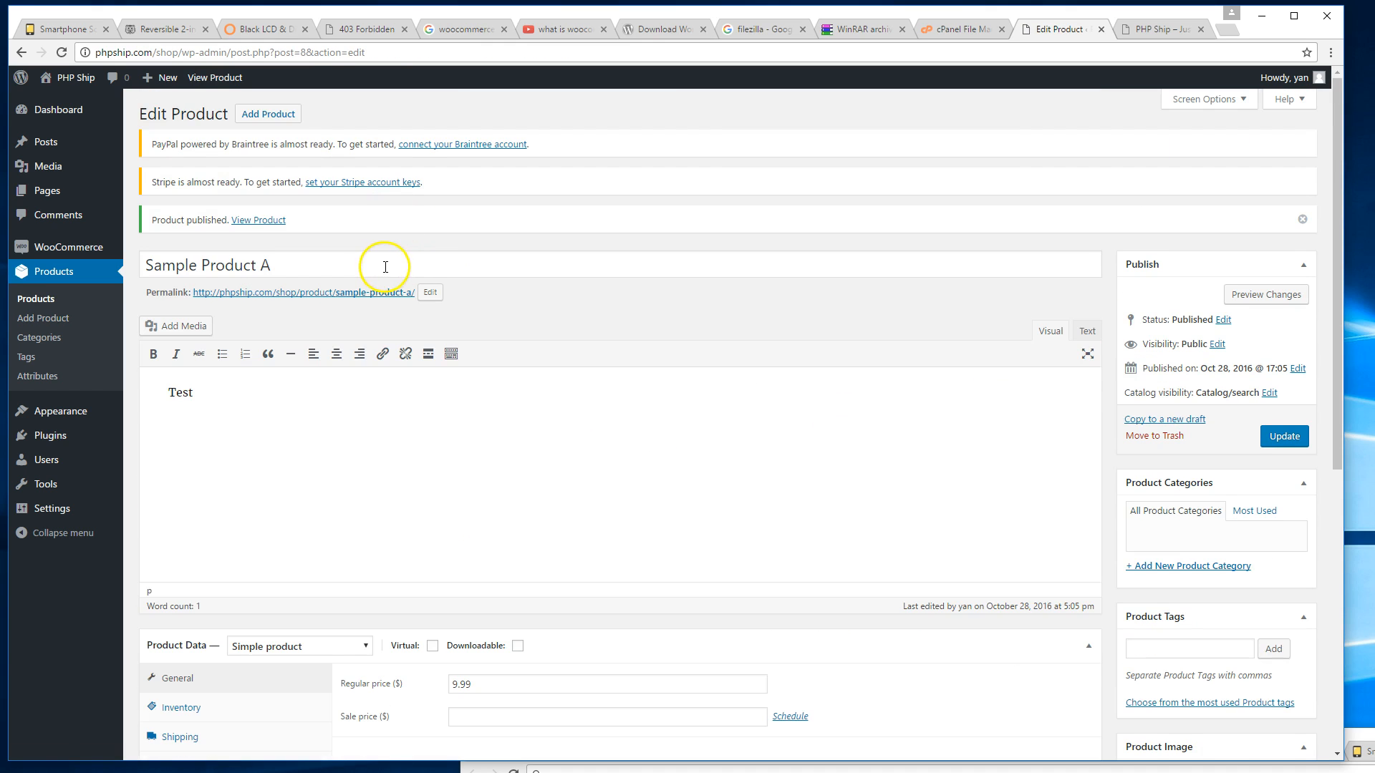
Open Sample Product A's product page in a new tab and add 2 to the cart.
{"action": "right_click", "coordinate": [374, 299]}
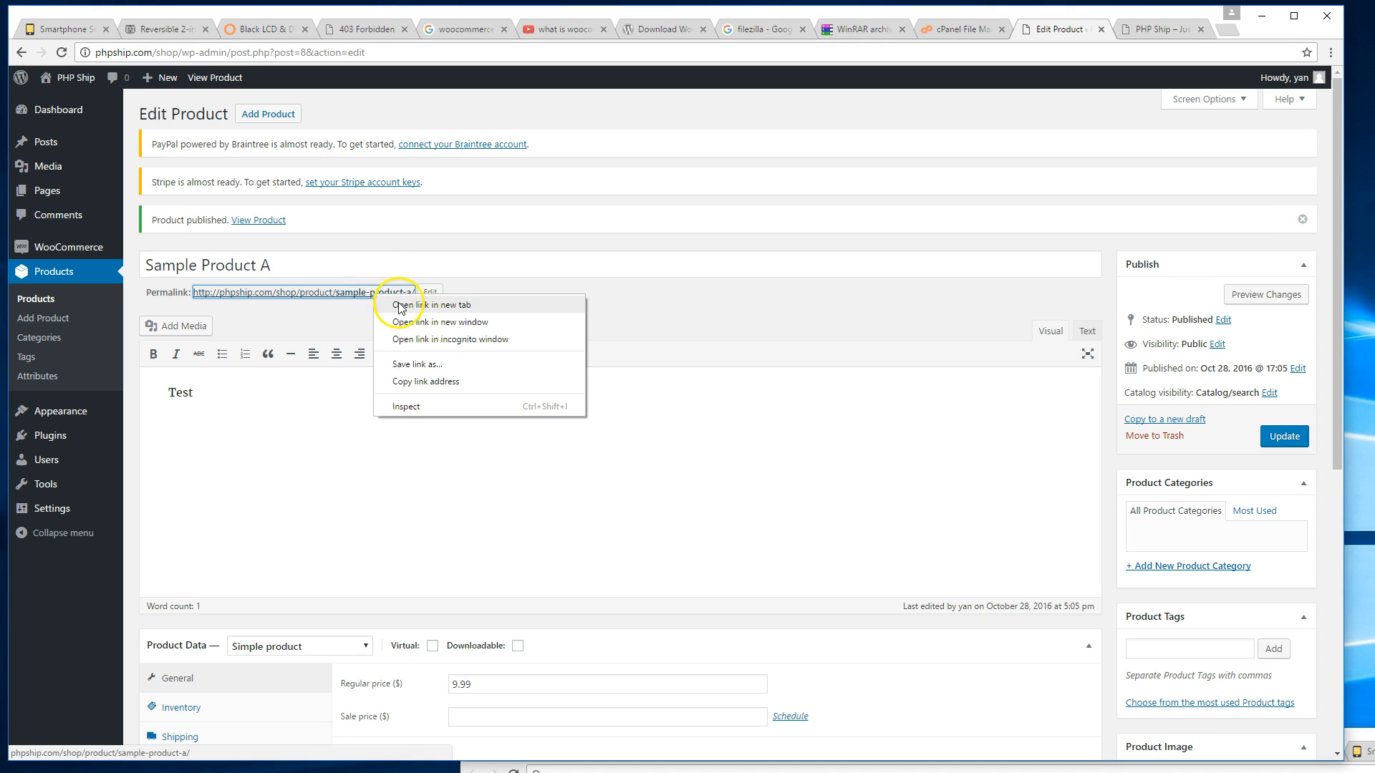
{"action": "left_click", "coordinate": [408, 303]}
{"action": "left_click", "coordinate": [1155, 27]}
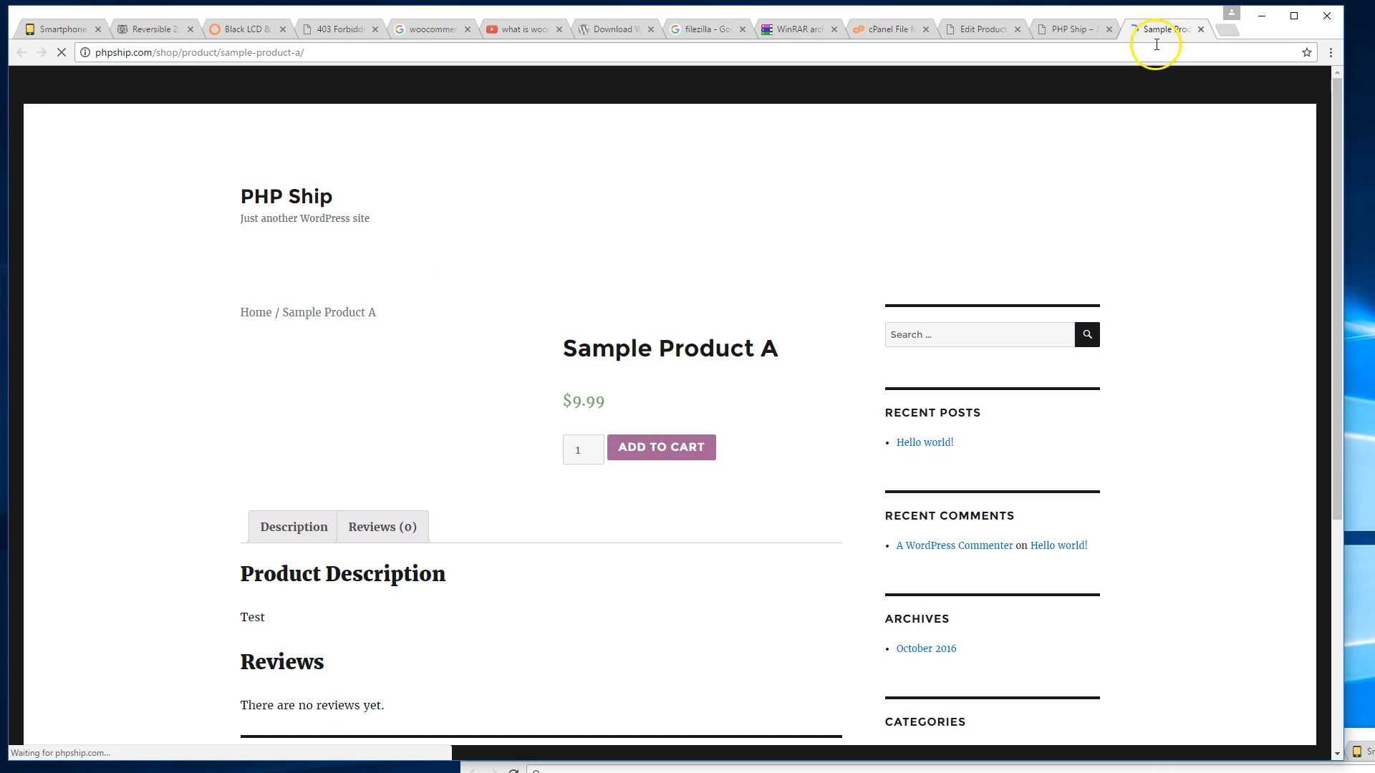
{"action": "scroll", "coordinate": [804, 291], "scroll_direction": "down", "scroll_amount": 2}
{"action": "scroll", "coordinate": [802, 394], "scroll_direction": "down", "scroll_amount": 2}
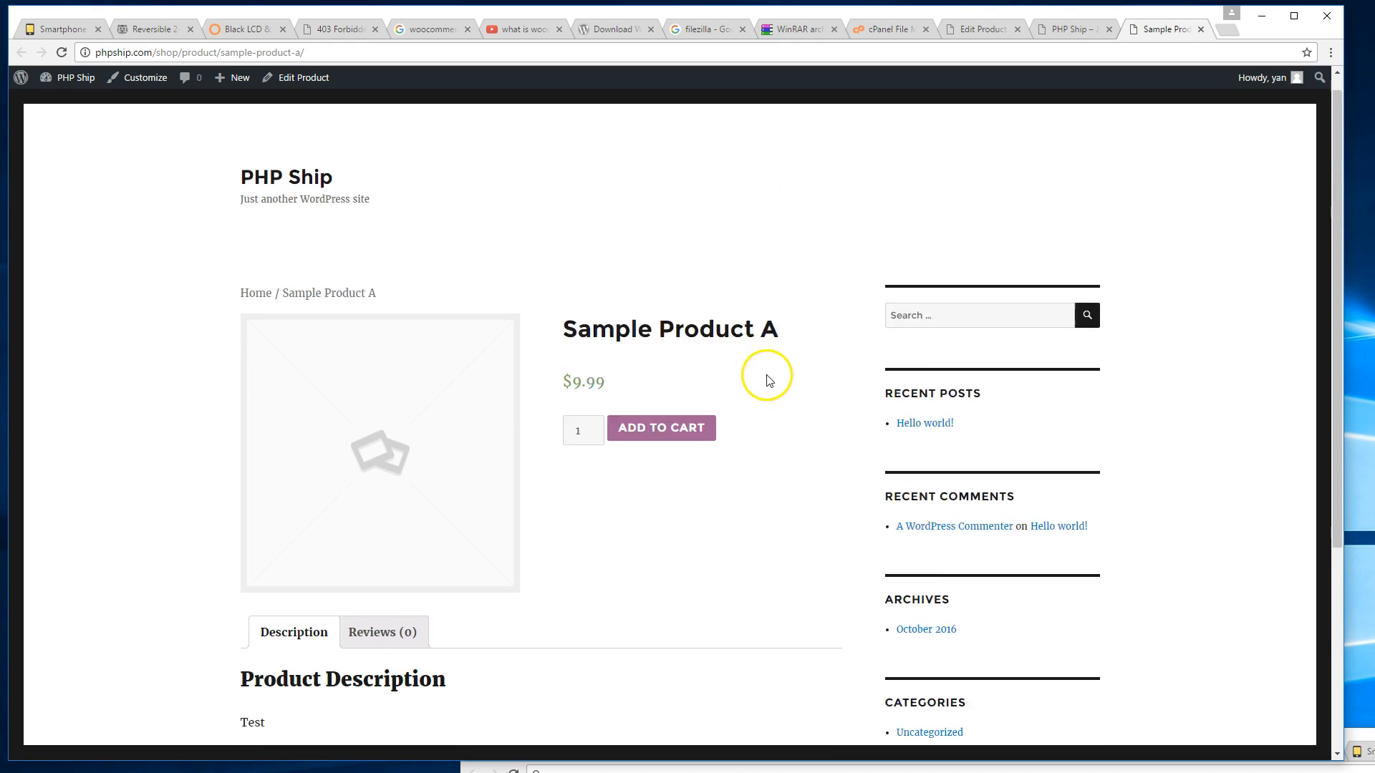
{"action": "left_click", "coordinate": [593, 301]}
{"action": "left_click", "coordinate": [630, 306]}
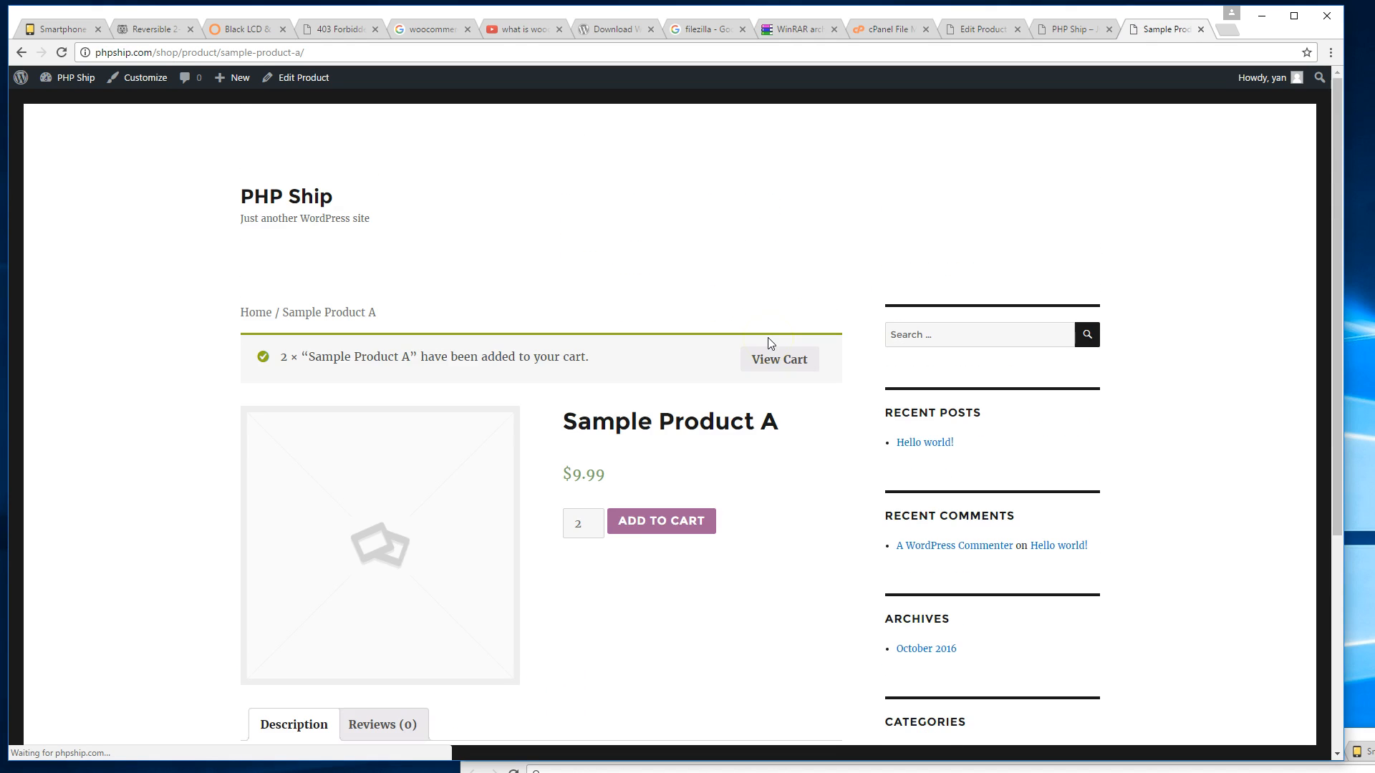
Review the $19.98 cart, proceed to checkout, and see no payment methods available.
{"action": "scroll", "coordinate": [768, 338], "scroll_direction": "down", "scroll_amount": 1}
{"action": "left_click", "coordinate": [801, 289]}
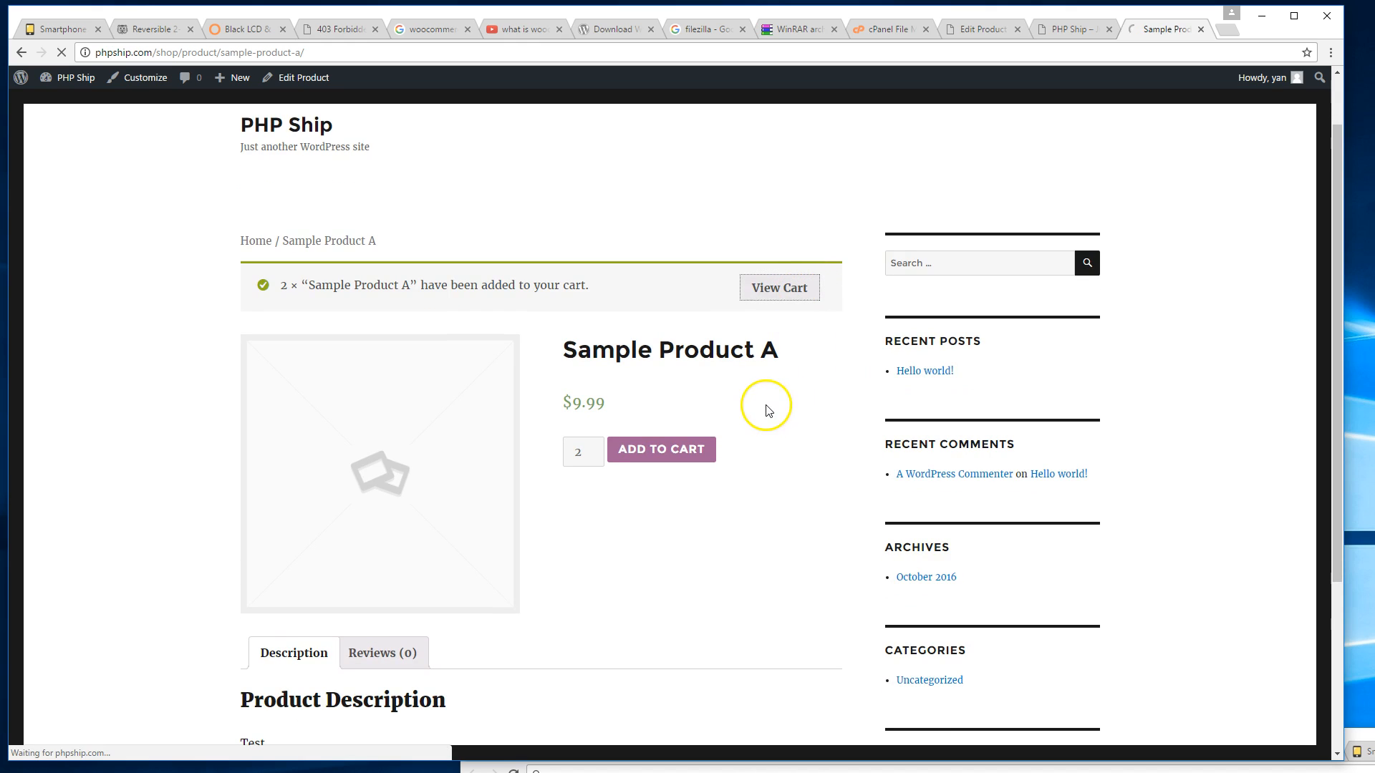
{"action": "scroll", "coordinate": [736, 368], "scroll_direction": "down", "scroll_amount": 3}
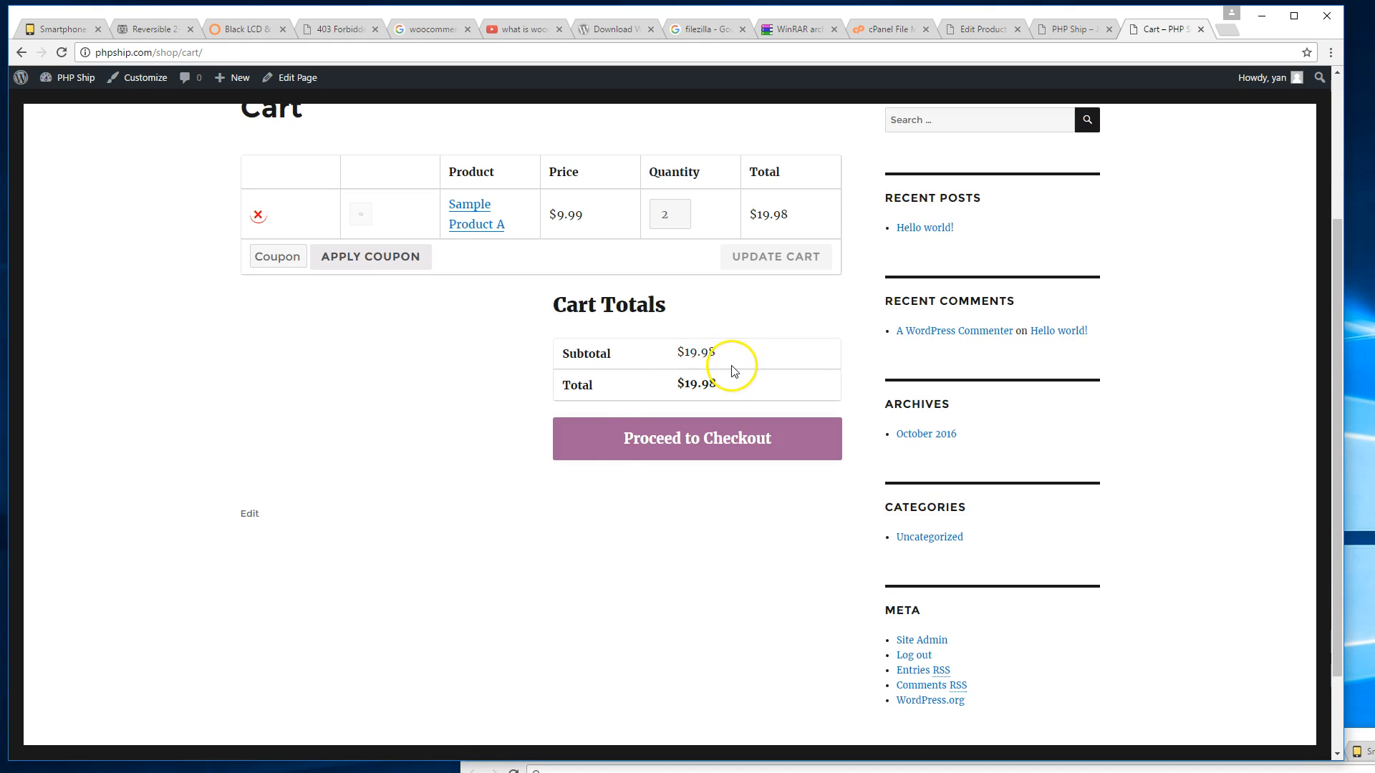
{"action": "scroll", "coordinate": [615, 485], "scroll_direction": "up", "scroll_amount": 2}
{"action": "left_click", "coordinate": [669, 581]}
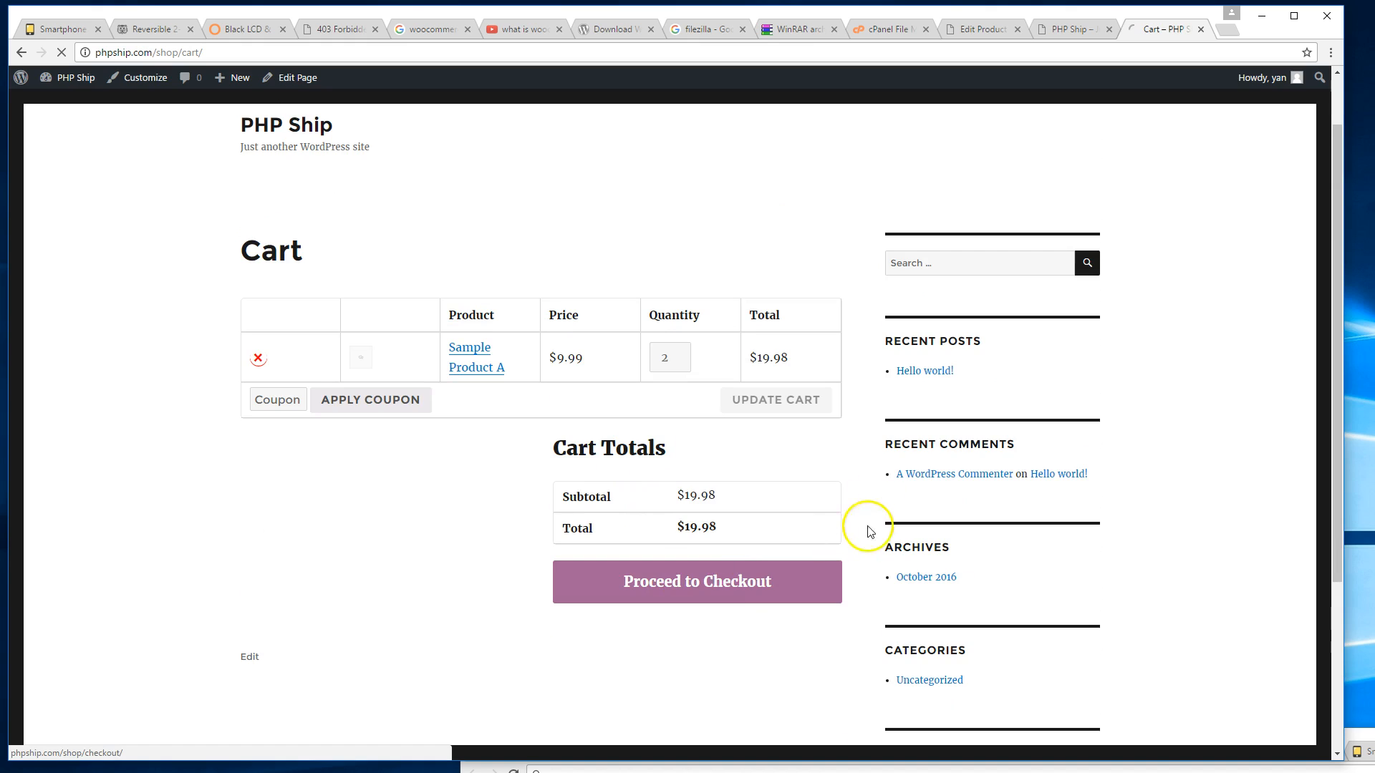
{"action": "scroll", "coordinate": [780, 335], "scroll_direction": "down", "scroll_amount": 5}
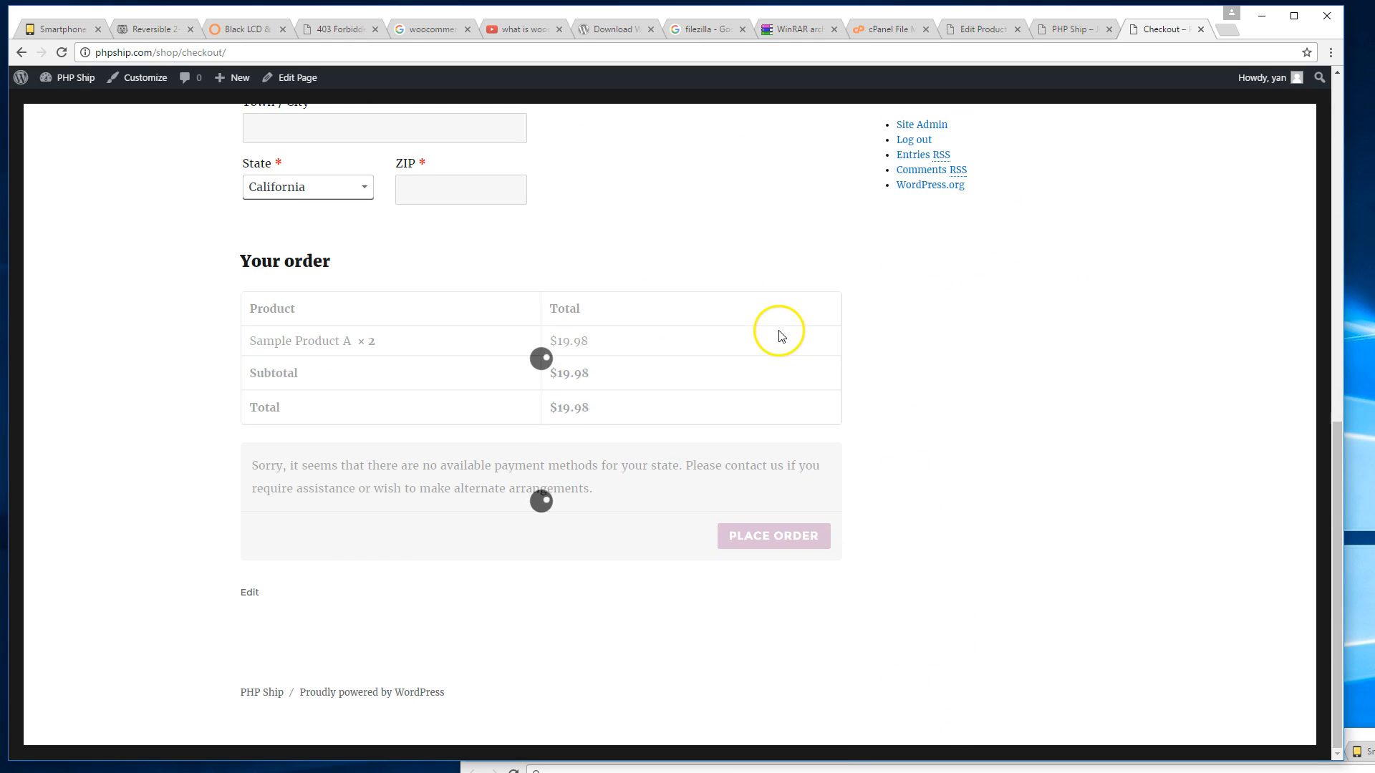
{"action": "scroll", "coordinate": [657, 494], "scroll_direction": "up", "scroll_amount": 6}
{"action": "scroll", "coordinate": [657, 494], "scroll_direction": "up", "scroll_amount": 4}
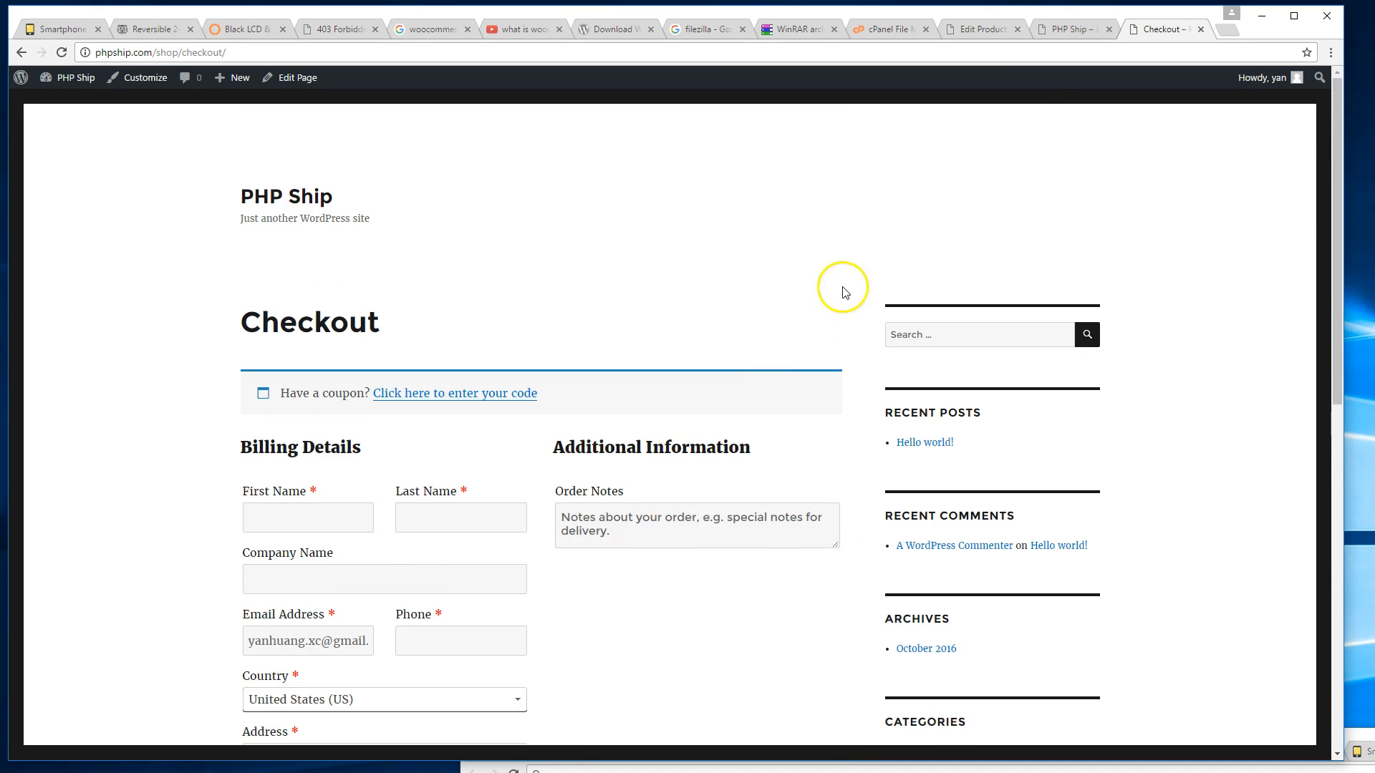
{"action": "left_click", "coordinate": [1056, 30]}
From the Sample Product A editor, open WooCommerce Settings to view the California base location.
{"action": "left_click", "coordinate": [976, 30]}
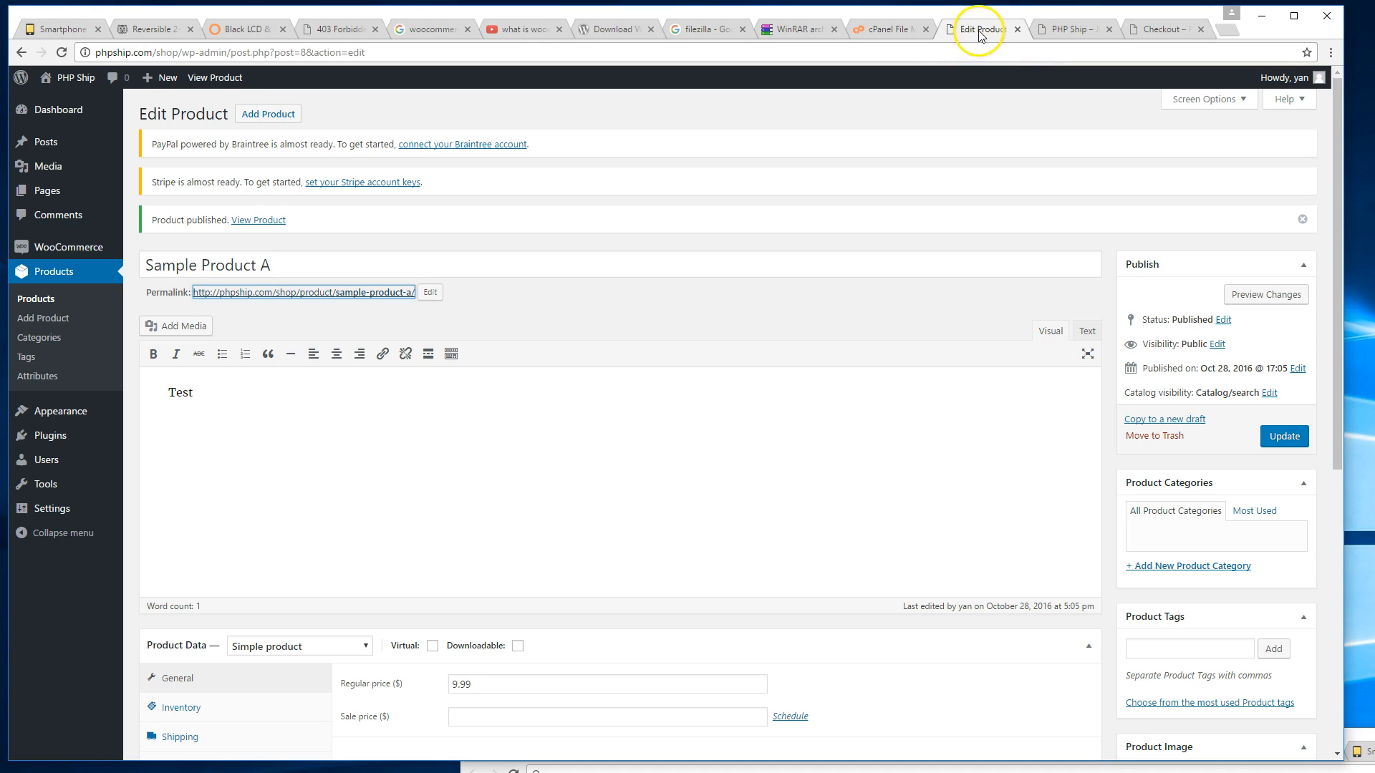
{"action": "mouse_move", "coordinate": [101, 255]}
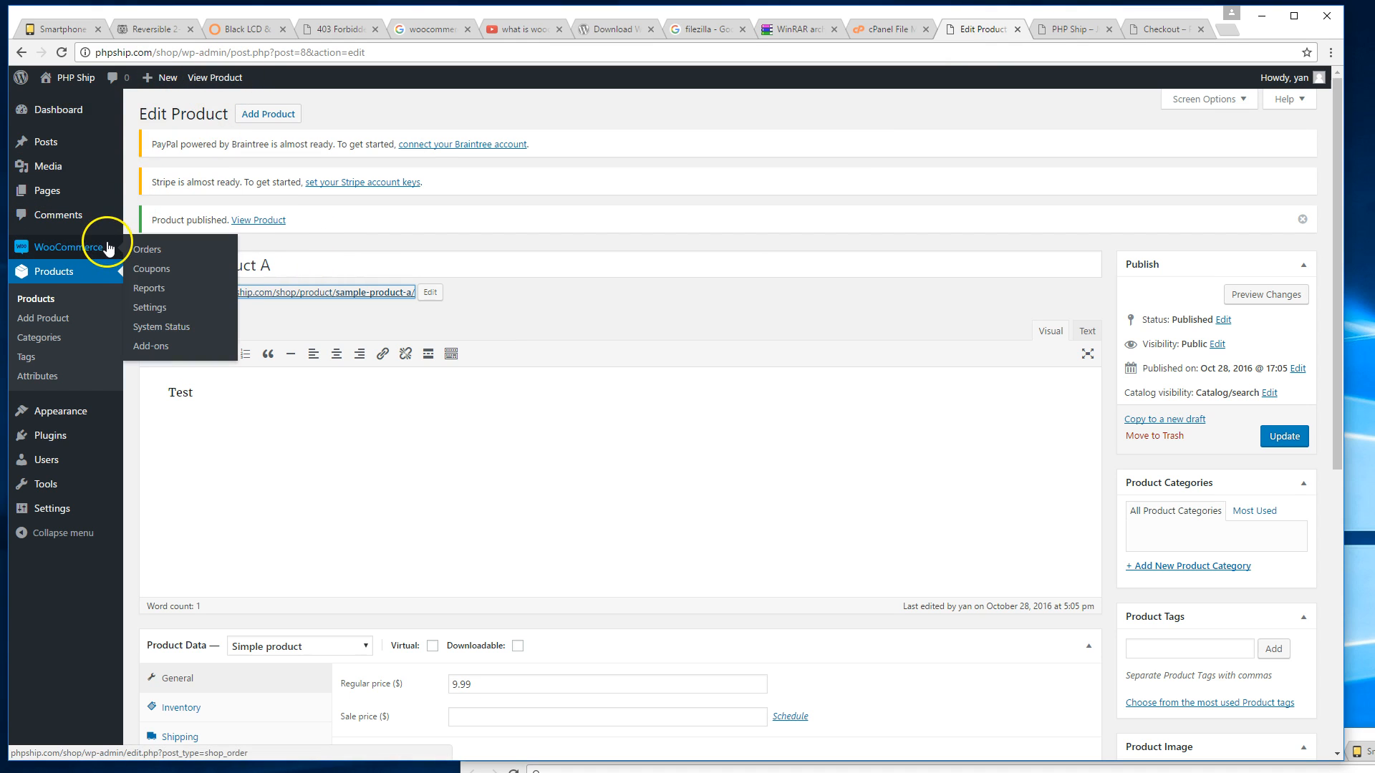
{"action": "left_click", "coordinate": [161, 308]}
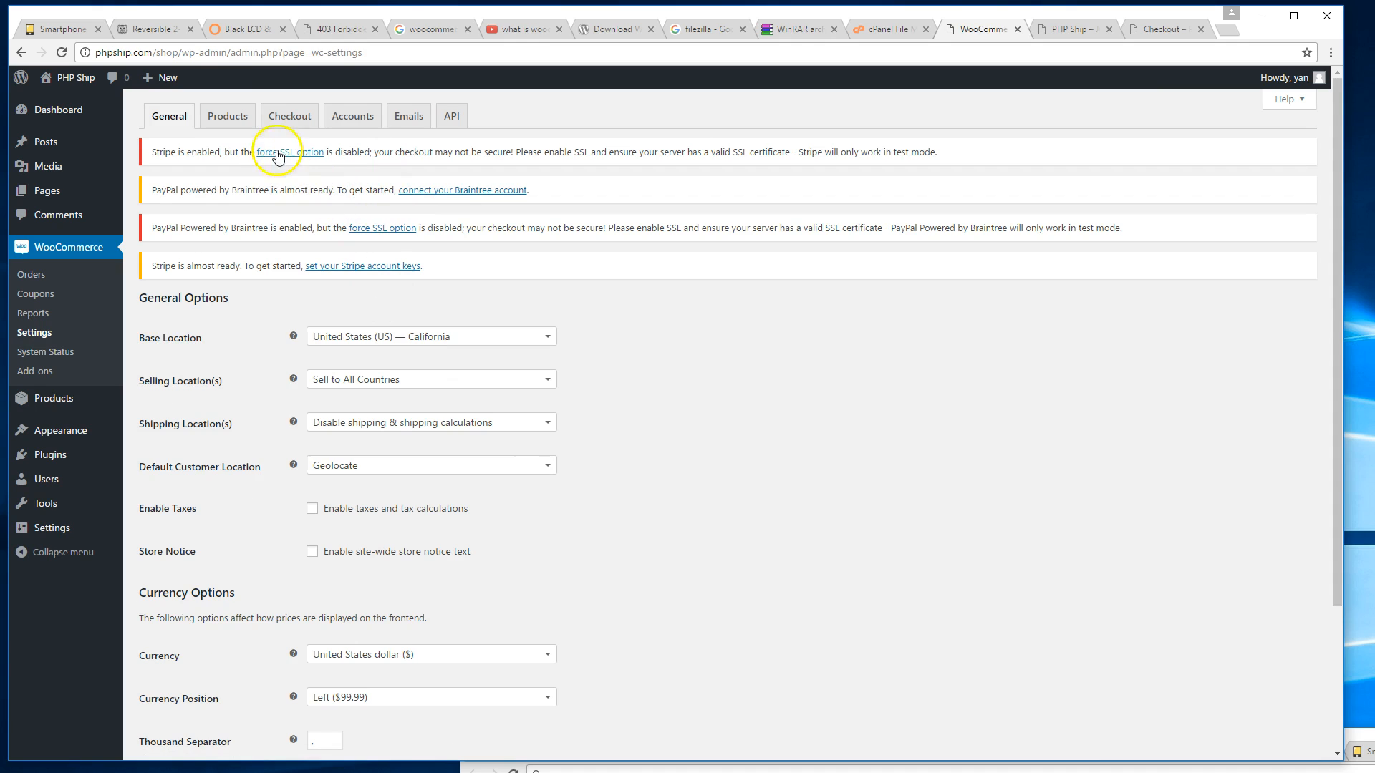
Review the PayPal payment settings under WooCommerce's Checkout settings.
{"action": "left_click", "coordinate": [305, 117]}
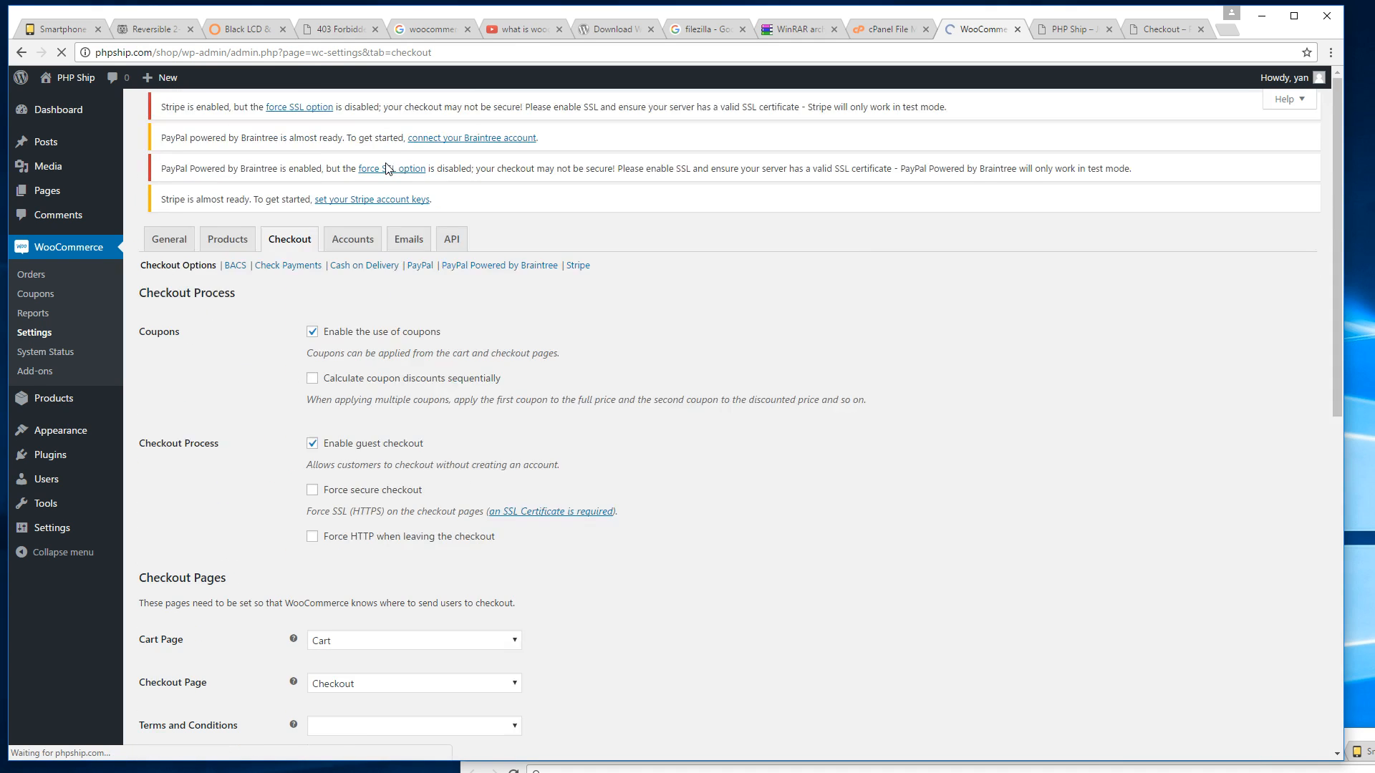
{"action": "scroll", "coordinate": [426, 172], "scroll_direction": "down", "scroll_amount": 2}
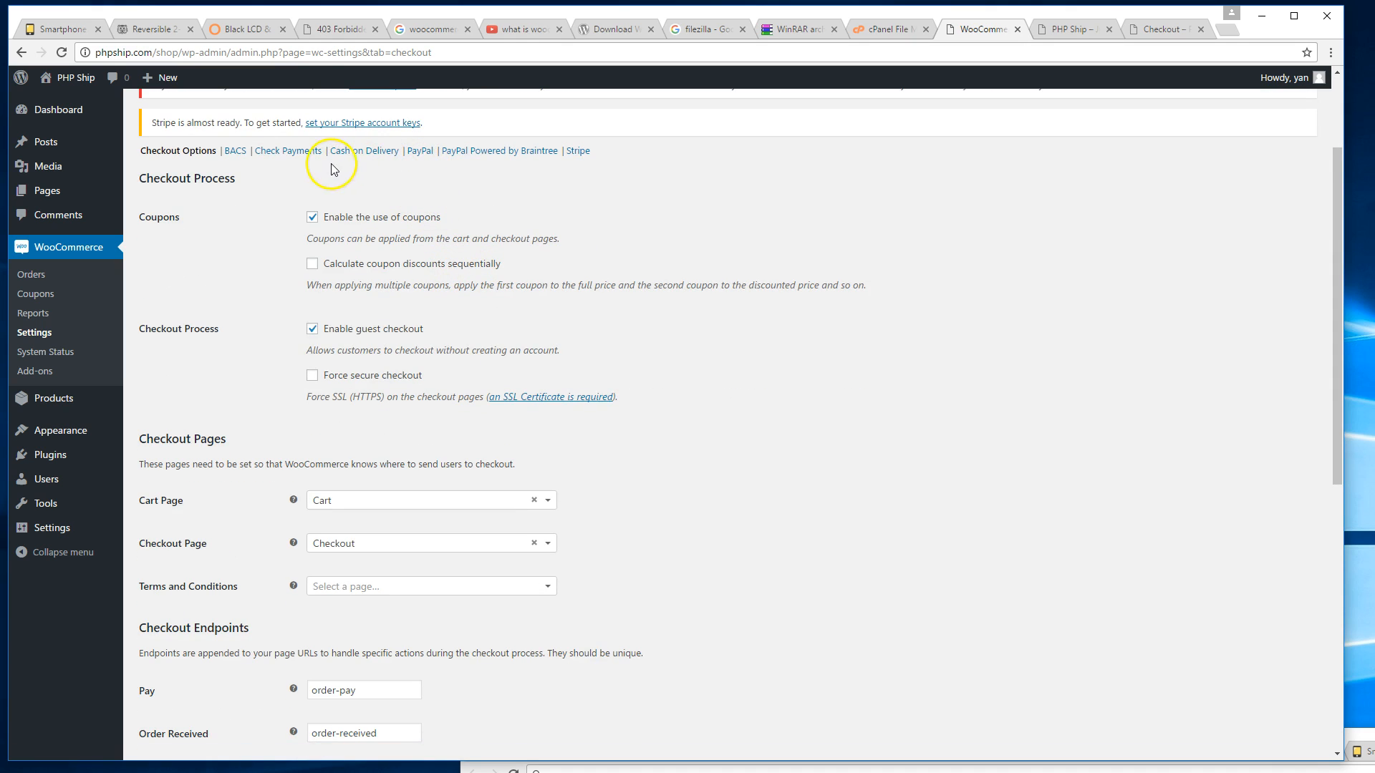
{"action": "left_click", "coordinate": [418, 151]}
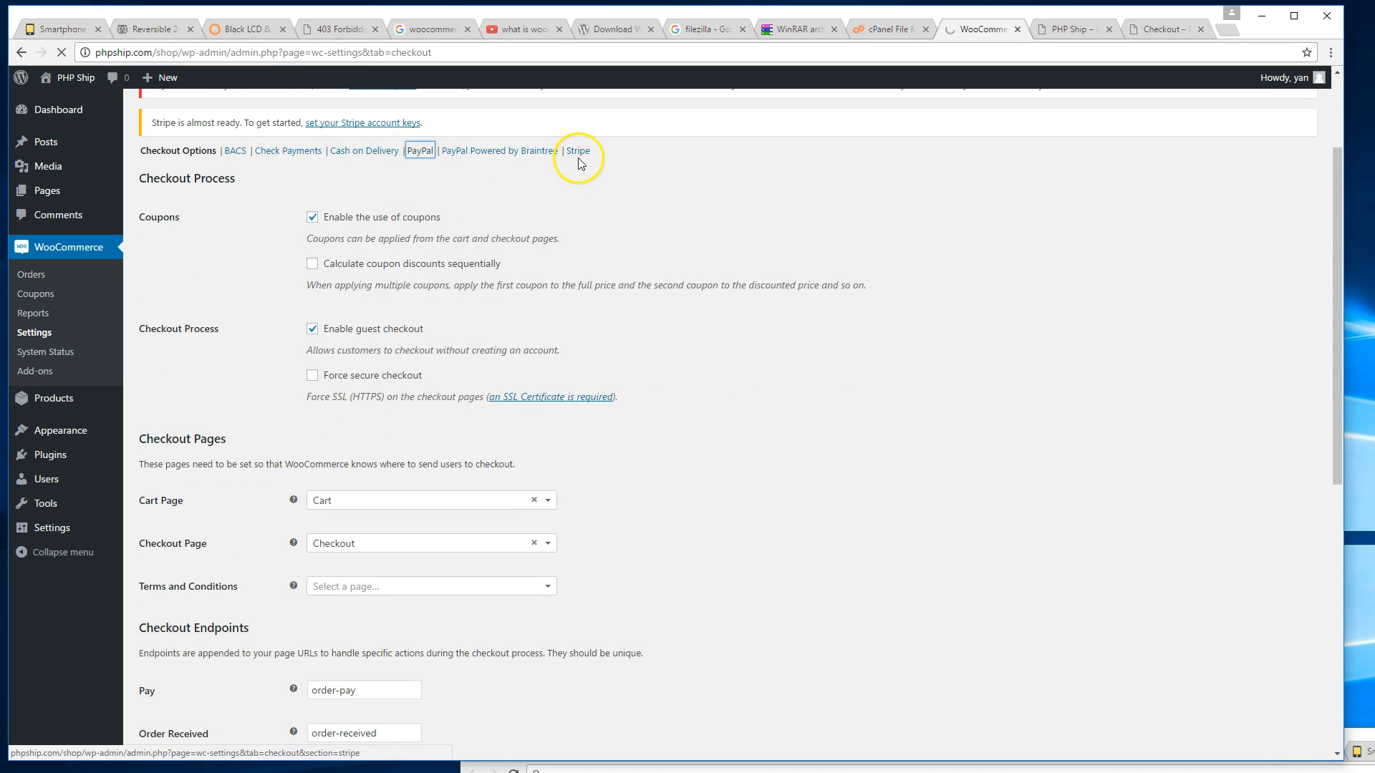
{"action": "scroll", "coordinate": [730, 293], "scroll_direction": "down", "scroll_amount": 2}
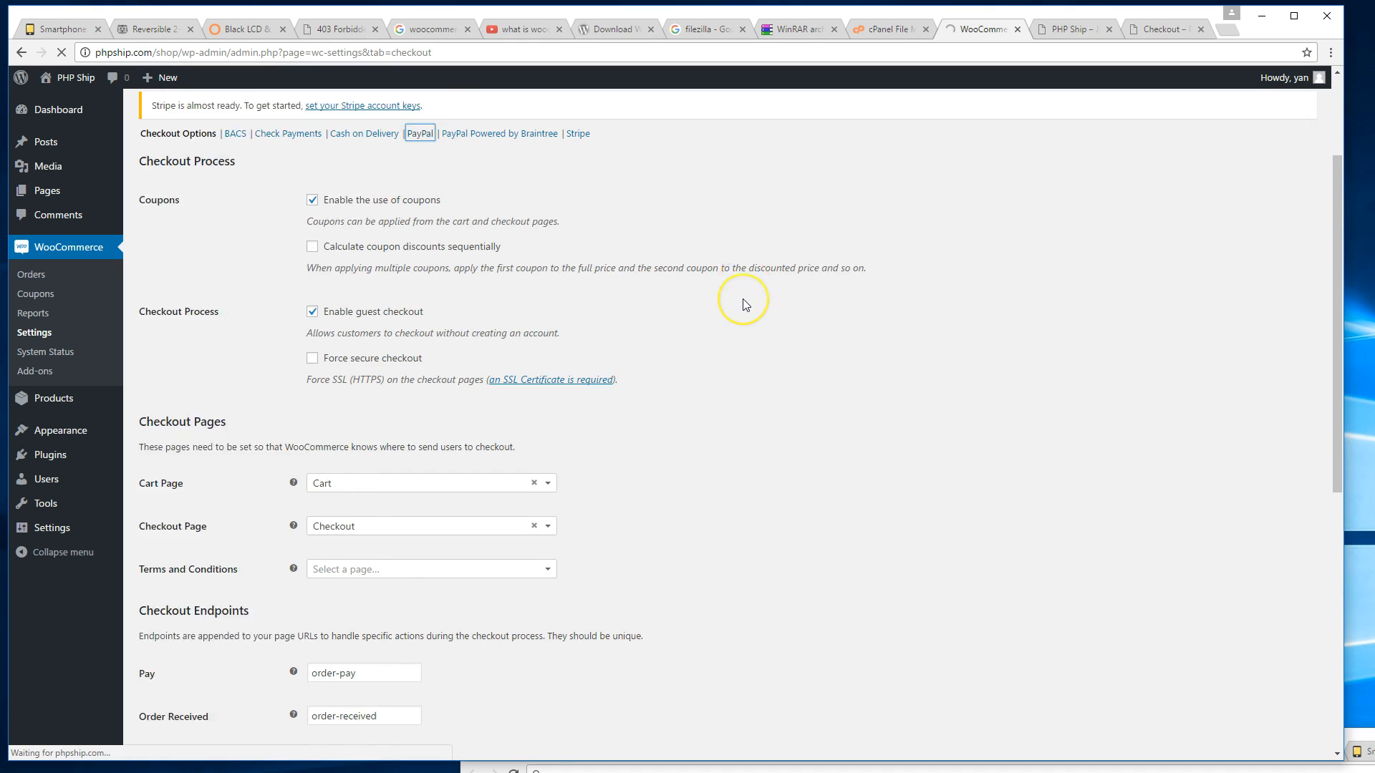
{"action": "scroll", "coordinate": [633, 293], "scroll_direction": "down", "scroll_amount": 3}
{"action": "scroll", "coordinate": [632, 293], "scroll_direction": "down", "scroll_amount": 3}
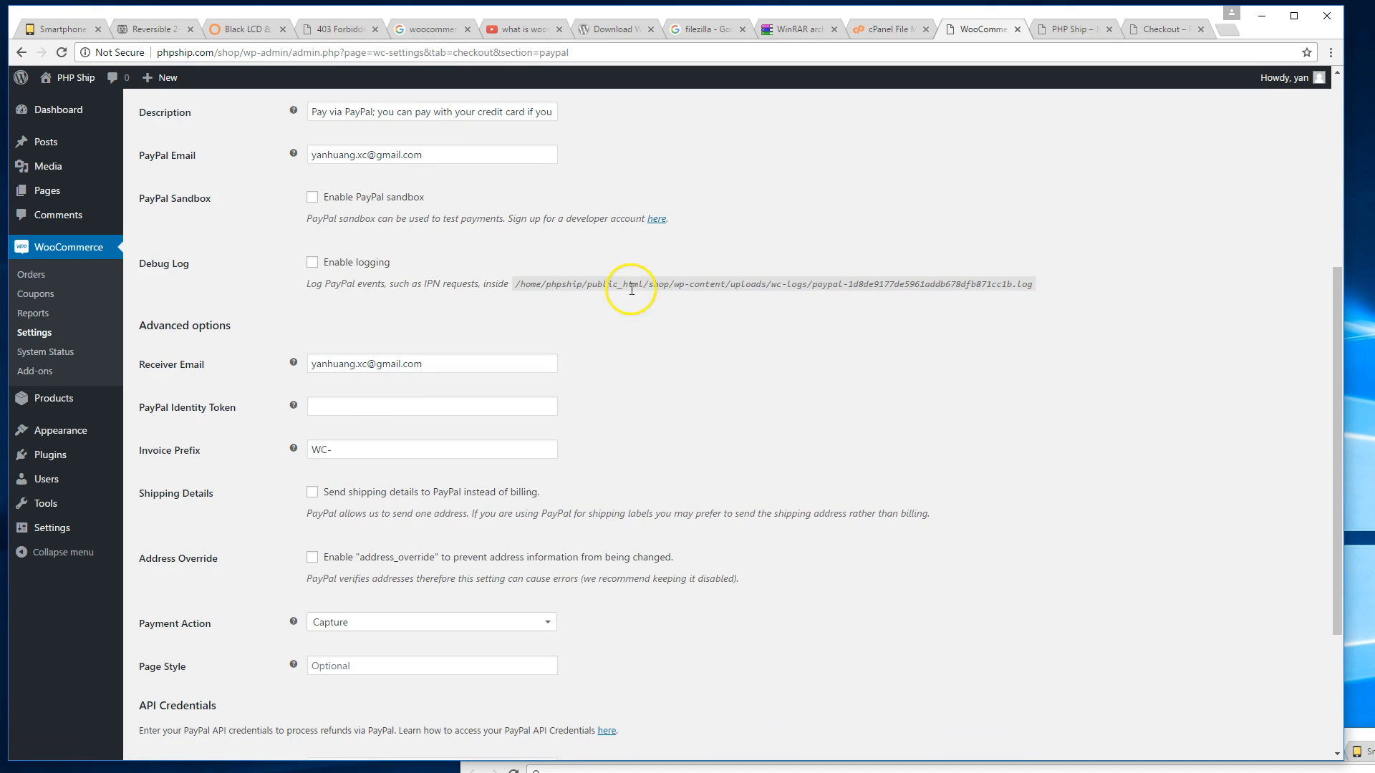
{"action": "scroll", "coordinate": [322, 401], "scroll_direction": "down", "scroll_amount": 2}
{"action": "scroll", "coordinate": [421, 501], "scroll_direction": "up", "scroll_amount": 5}
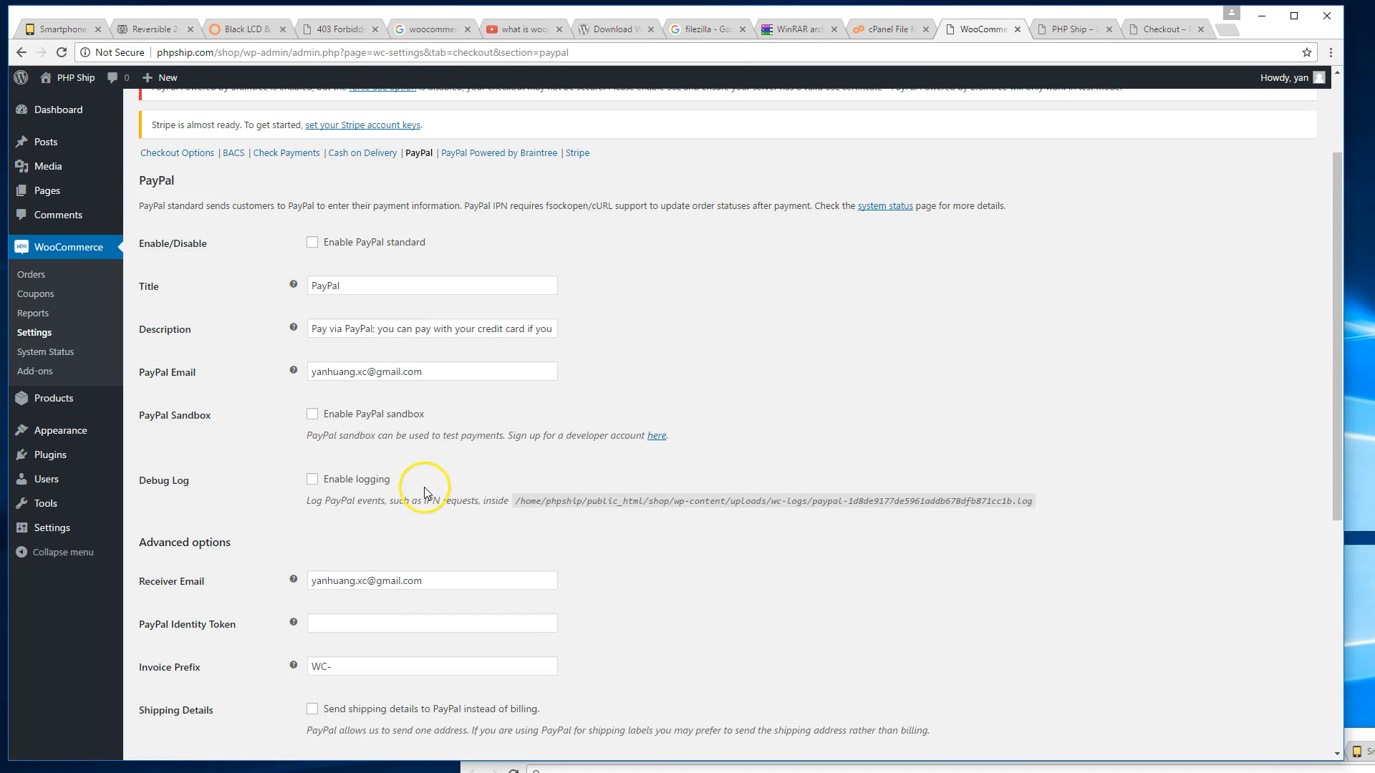
Inspect the Stripe settings: enabled, test mode on, and all key fields empty.
{"action": "left_click", "coordinate": [577, 153]}
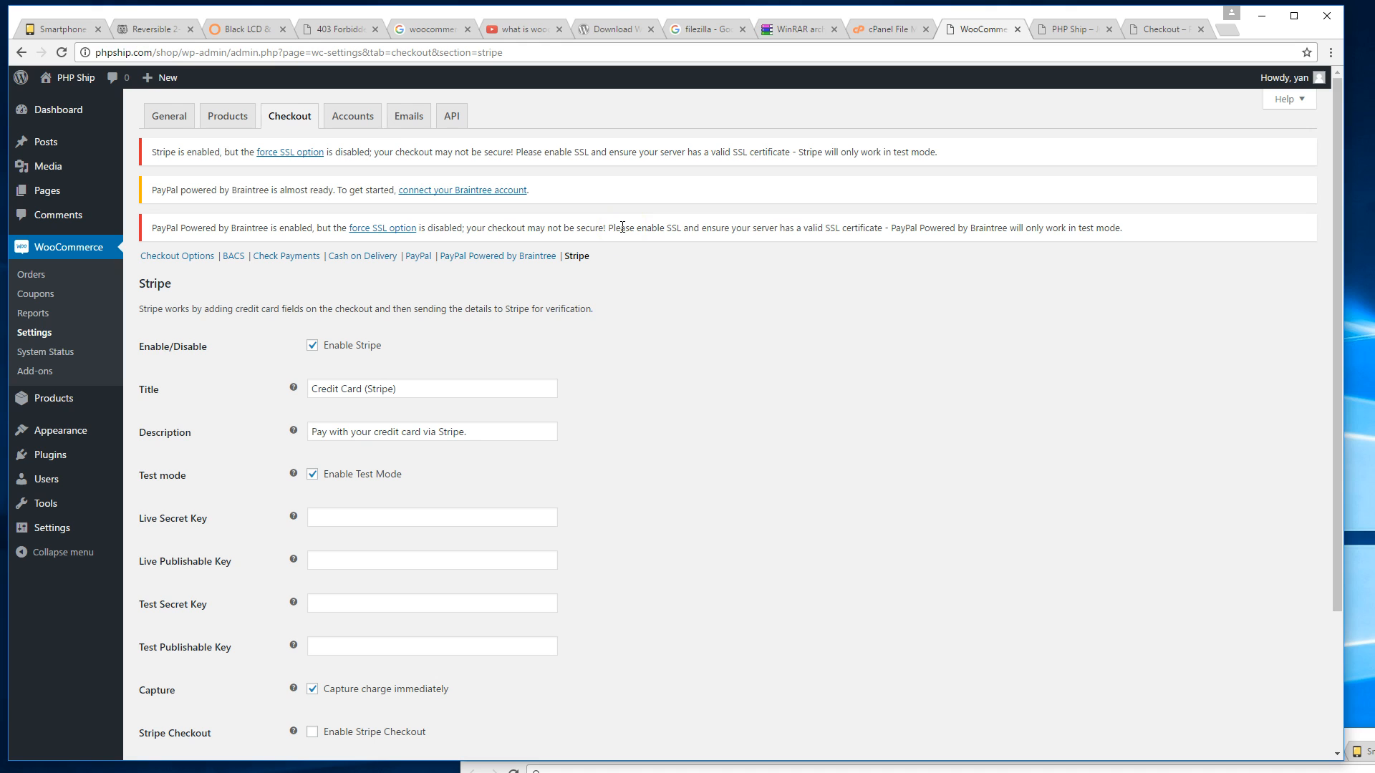
{"action": "scroll", "coordinate": [635, 276], "scroll_direction": "down", "scroll_amount": 3}
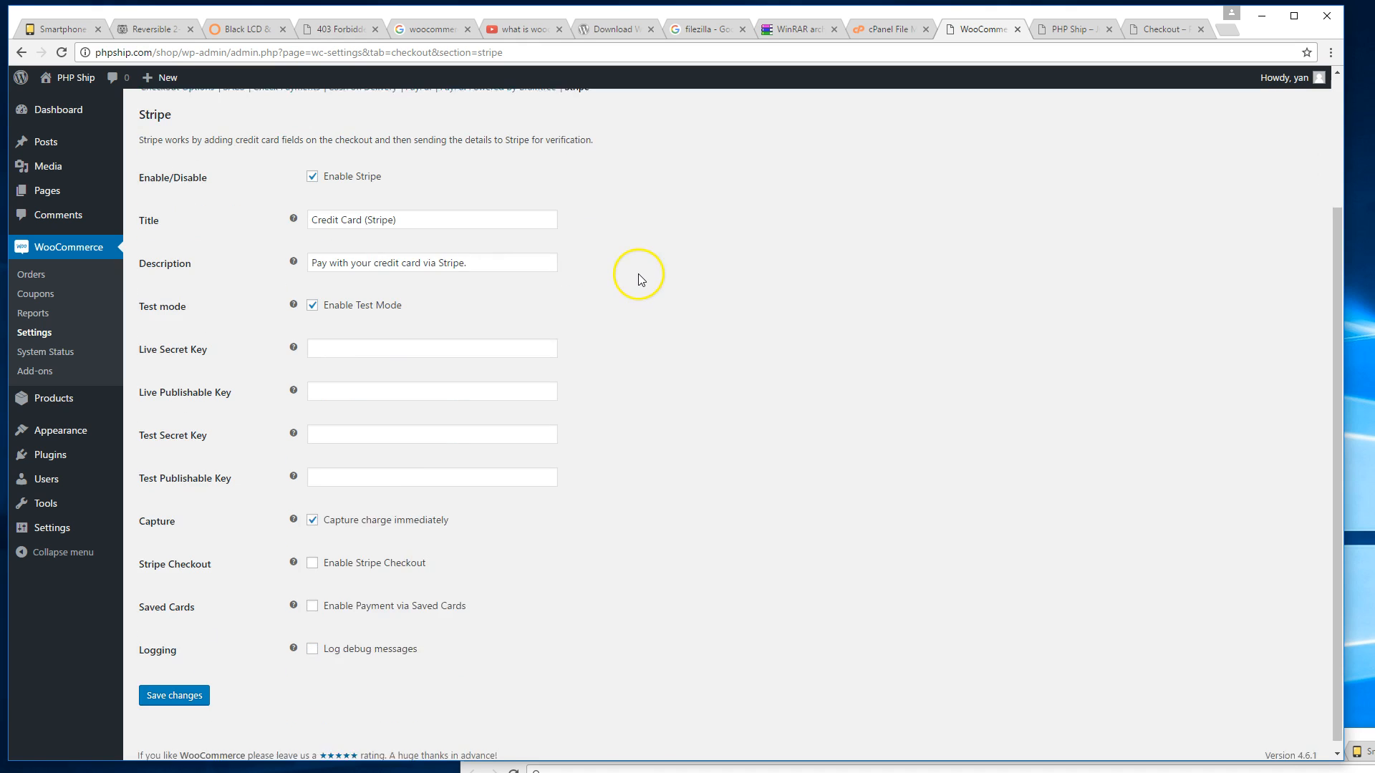
{"action": "scroll", "coordinate": [637, 277], "scroll_direction": "up", "scroll_amount": 2}
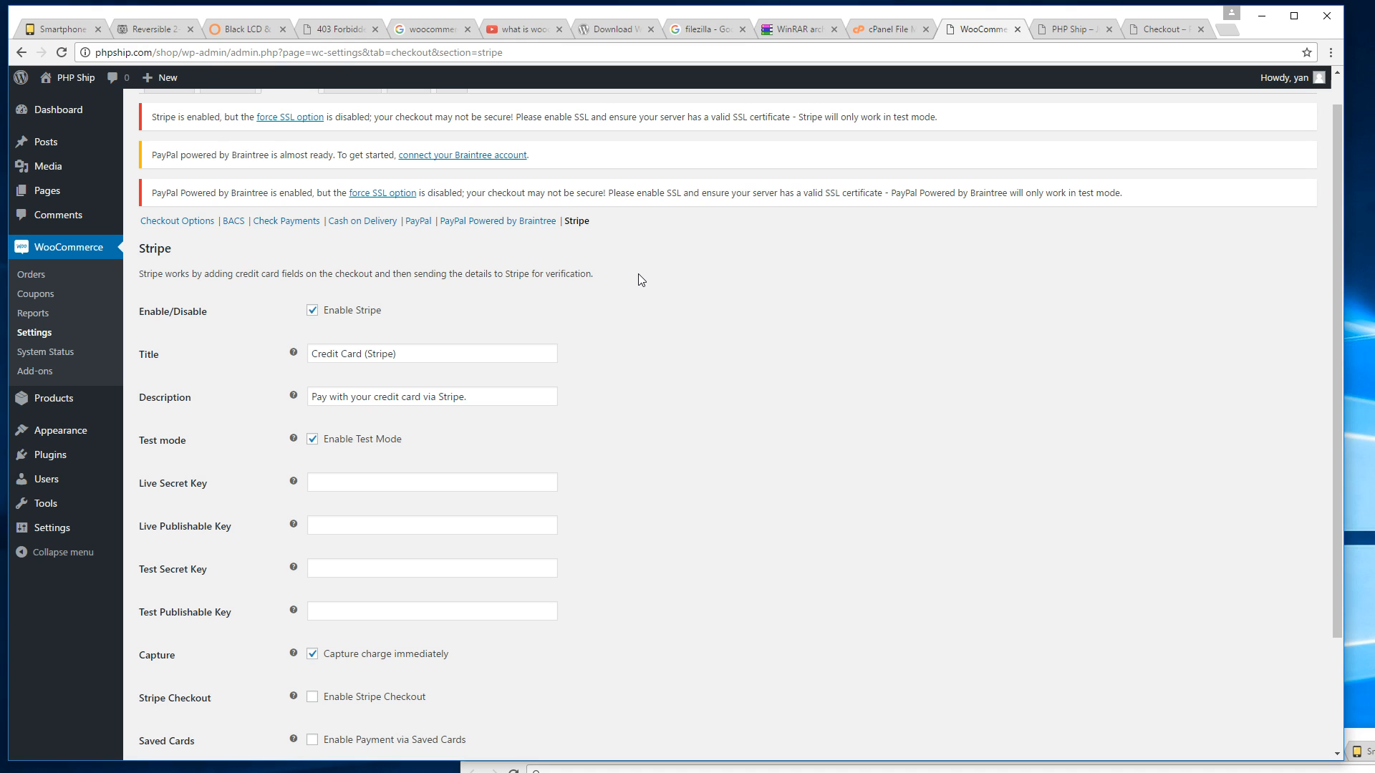
{"action": "scroll", "coordinate": [641, 279], "scroll_direction": "up", "scroll_amount": 1}
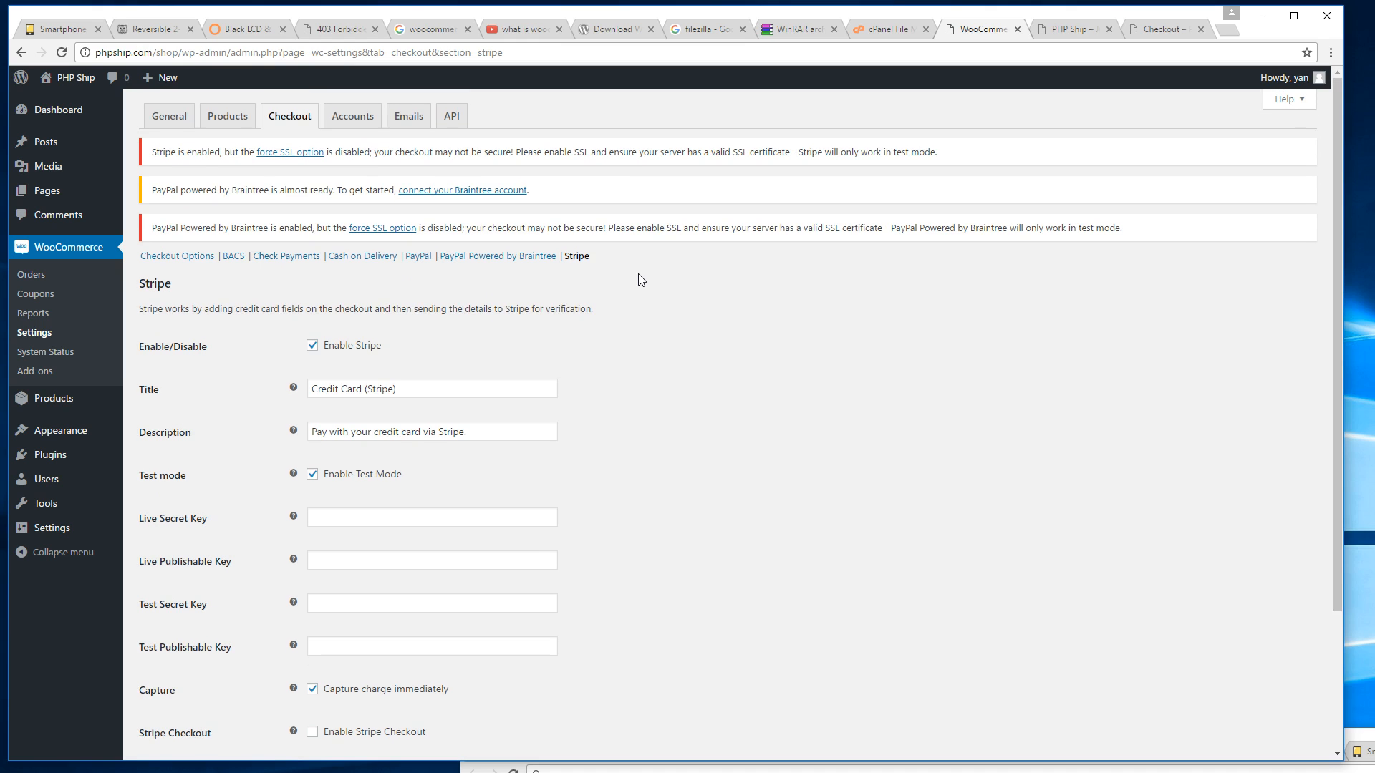
{"action": "scroll", "coordinate": [501, 429], "scroll_direction": "down", "scroll_amount": 1}
{"action": "scroll", "coordinate": [505, 431], "scroll_direction": "up", "scroll_amount": 1}
{"action": "left_click", "coordinate": [530, 29]}
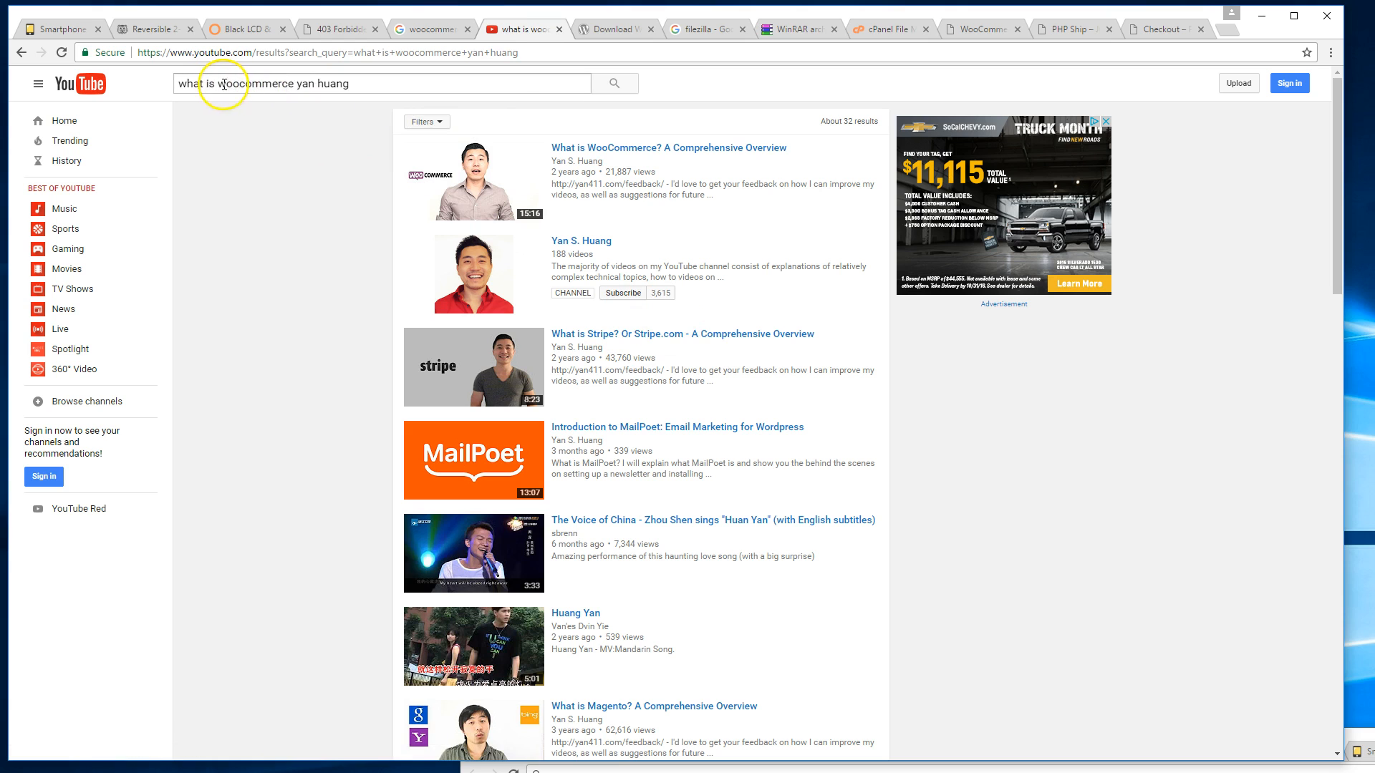
{"action": "left_click_drag", "start_coordinate": [218, 85], "coordinate": [452, 87]}
{"action": "type", "text": "stripe"}
{"action": "key", "text": "Return"}
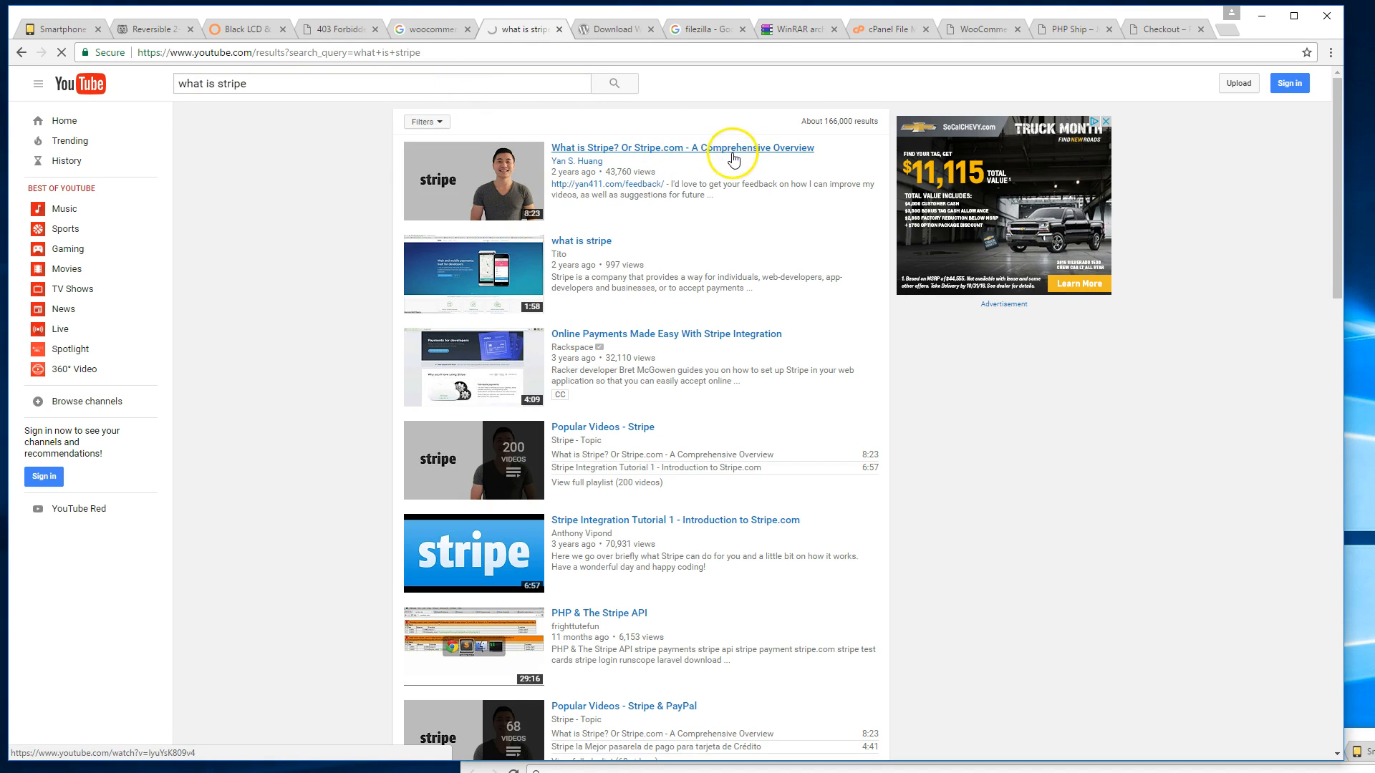
{"action": "left_click", "coordinate": [1062, 33]}
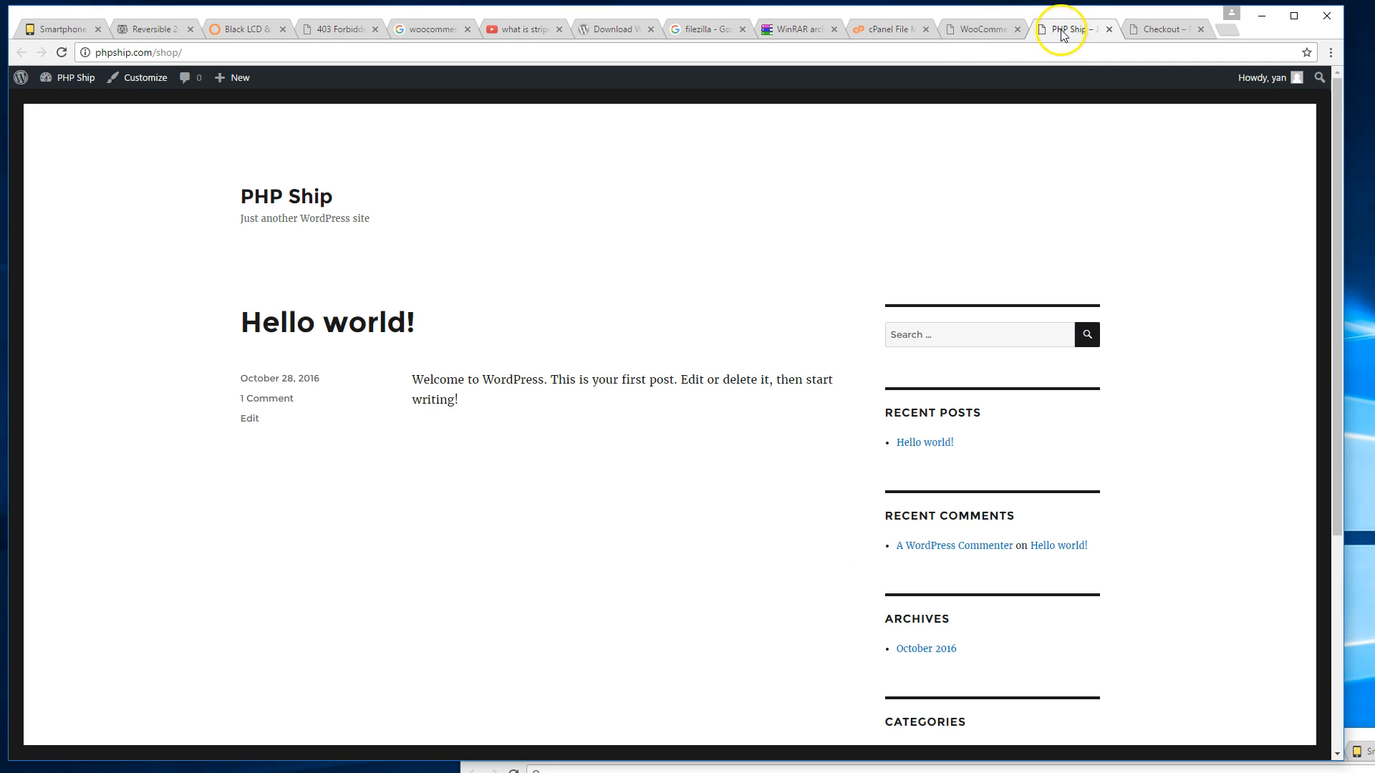
{"action": "left_click", "coordinate": [963, 30]}
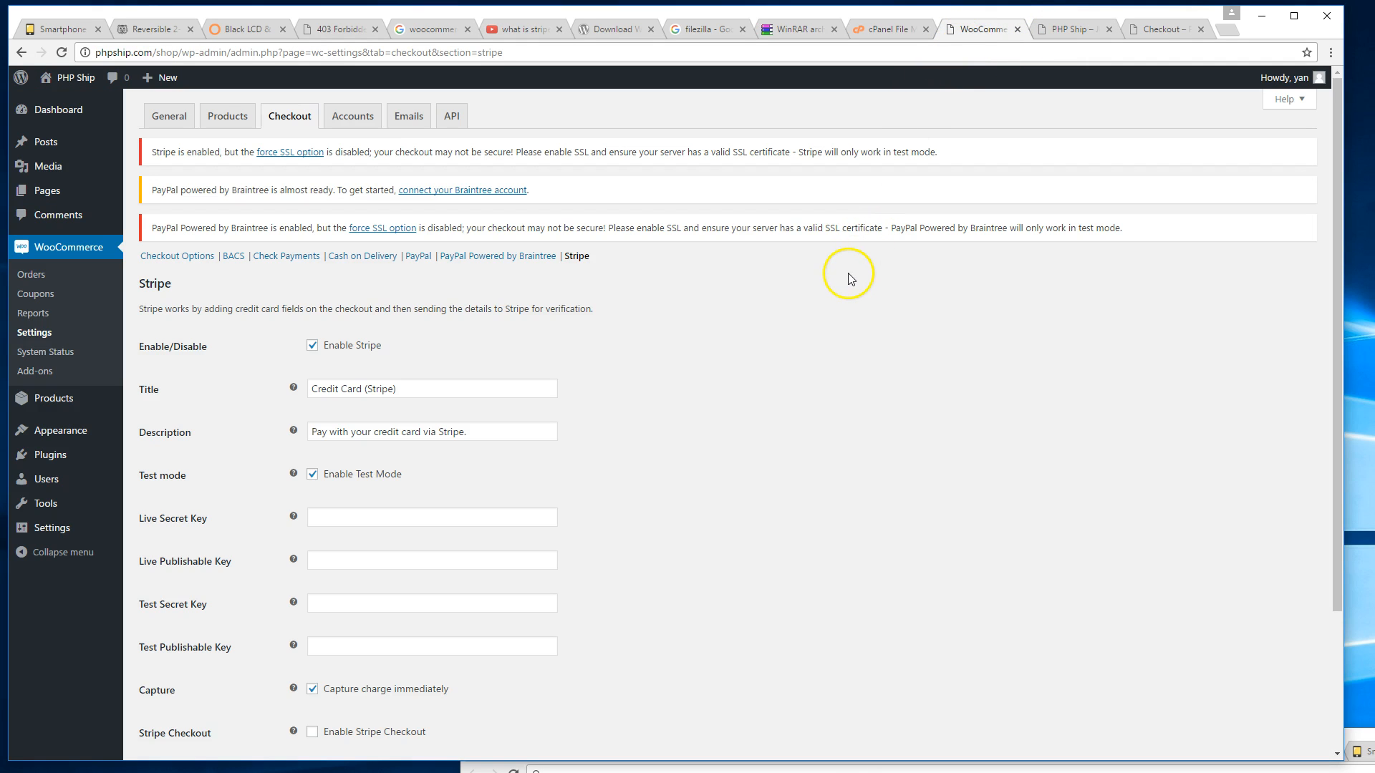
{"action": "scroll", "coordinate": [832, 290], "scroll_direction": "down", "scroll_amount": 2}
{"action": "scroll", "coordinate": [832, 291], "scroll_direction": "up", "scroll_amount": 2}
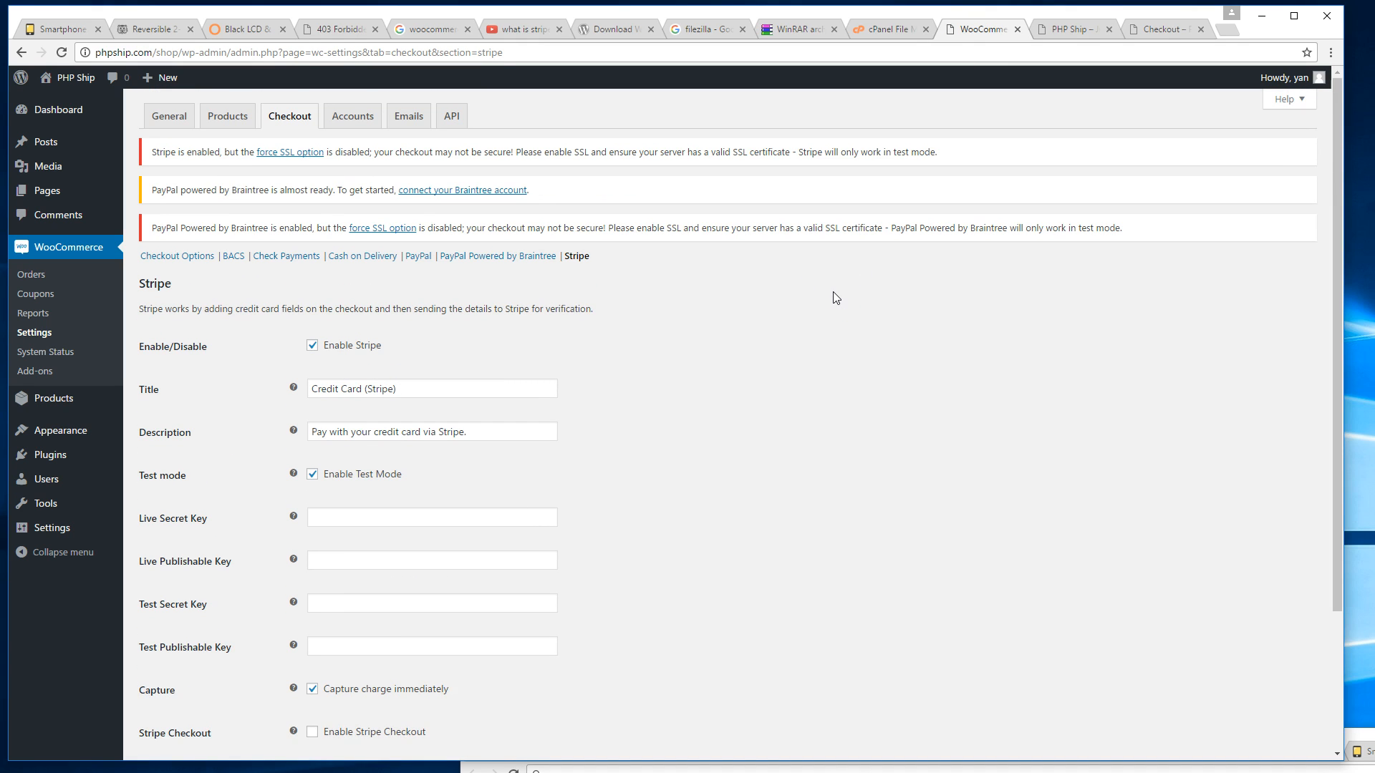
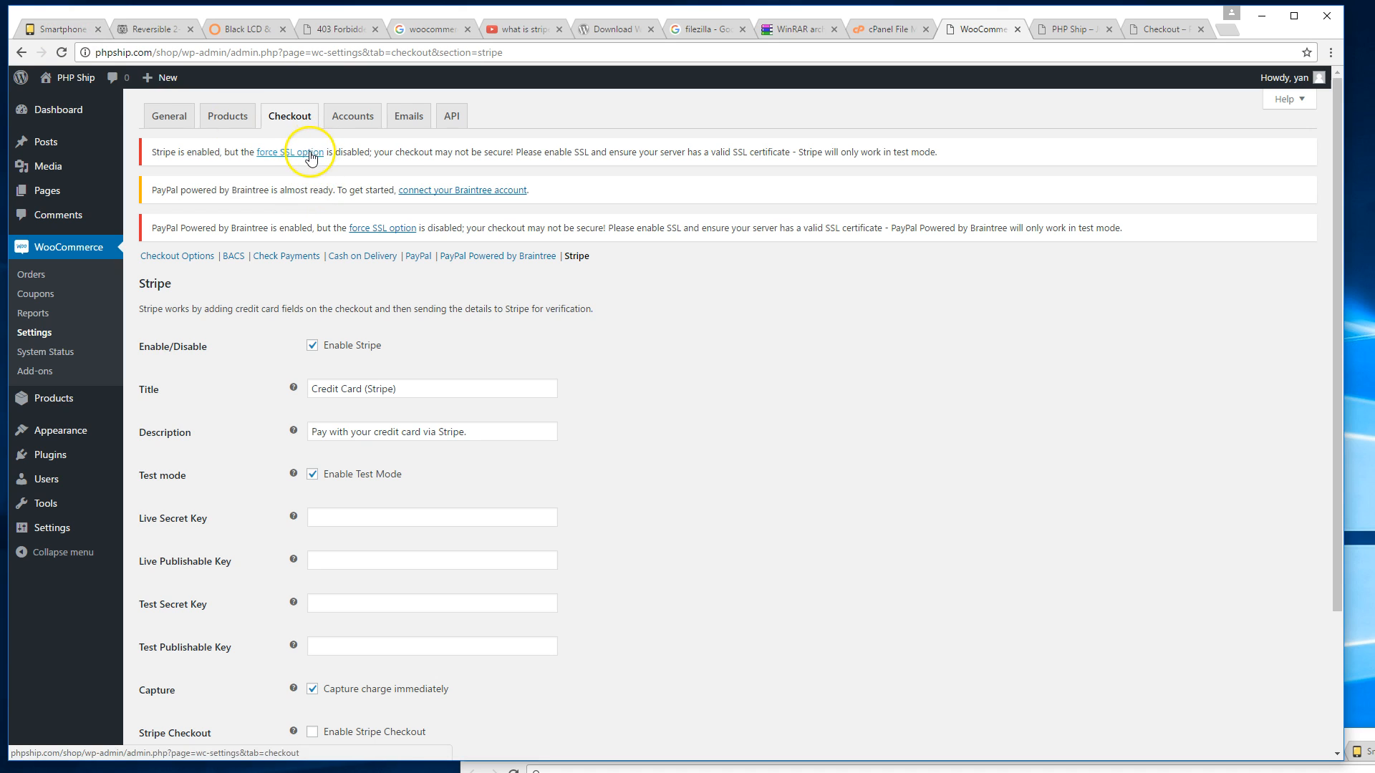
Compare the example shop's cart and secure connection with the PHP Ship shop, home and checkout pages.
{"action": "left_click", "coordinate": [69, 34]}
{"action": "left_click", "coordinate": [100, 52]}
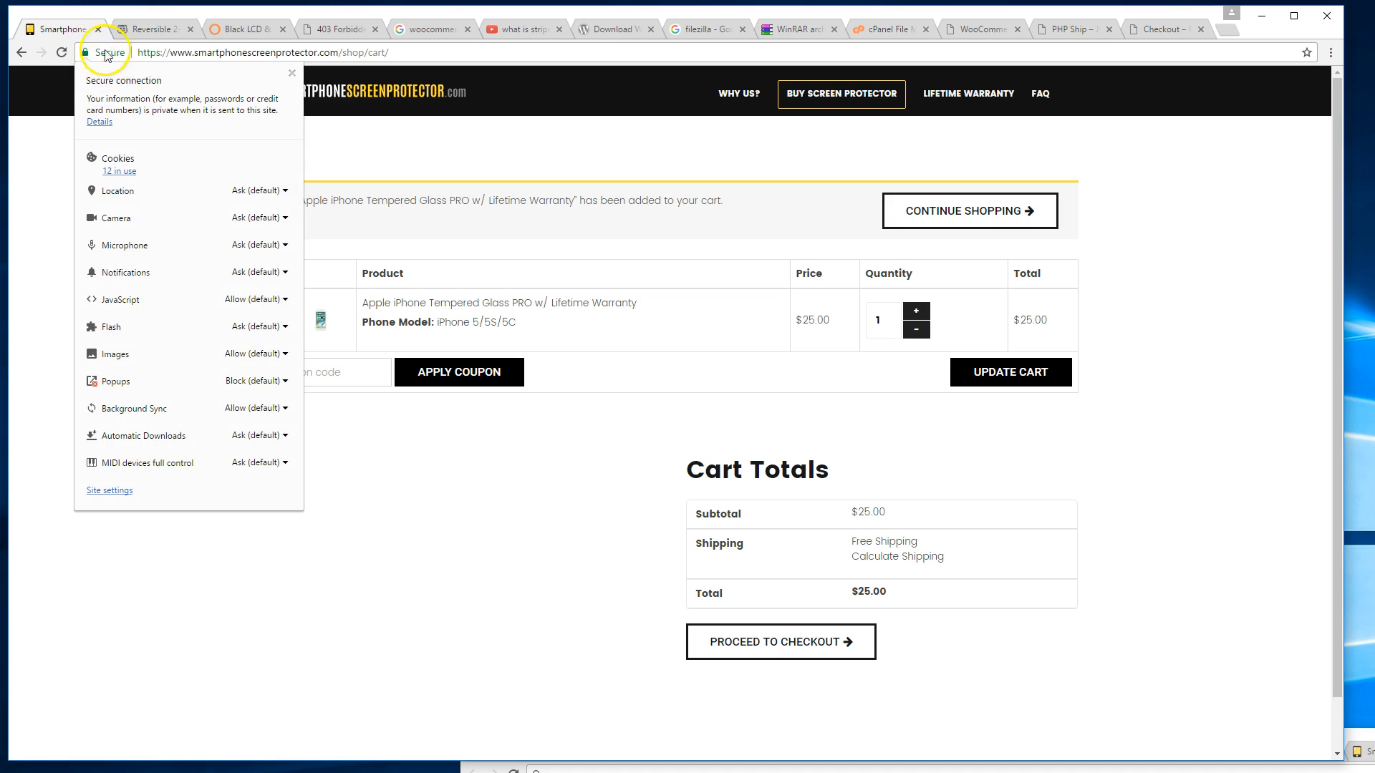
{"action": "left_click", "coordinate": [484, 153]}
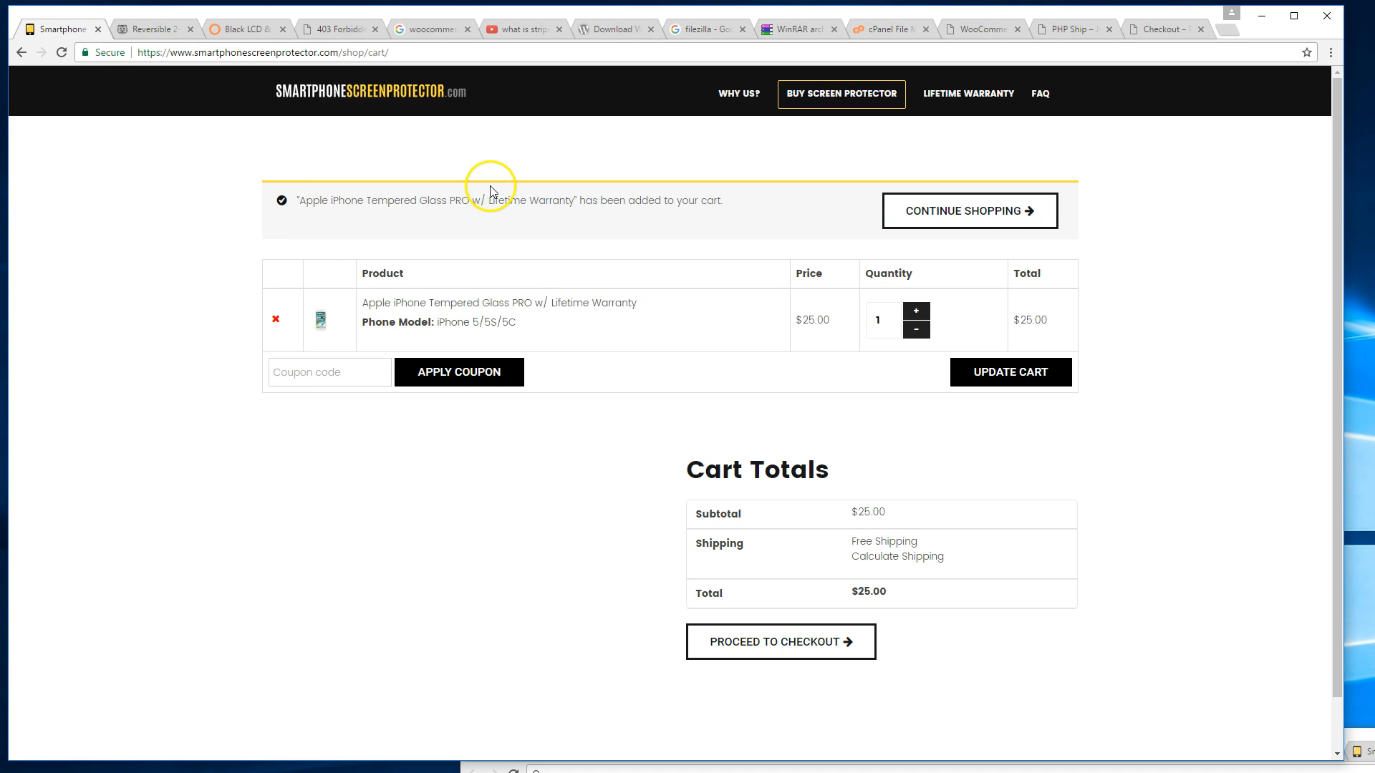
{"action": "left_click", "coordinate": [340, 40]}
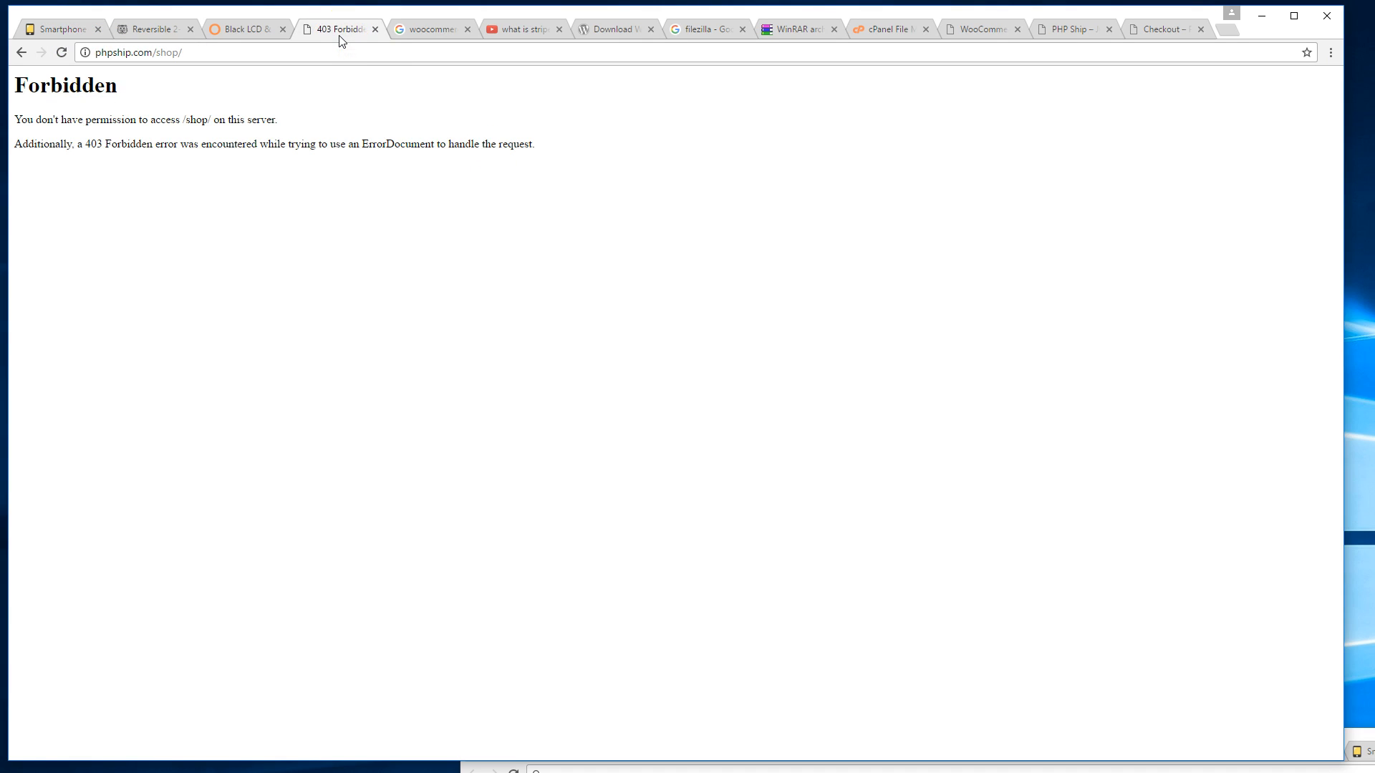
{"action": "left_click", "coordinate": [1045, 40]}
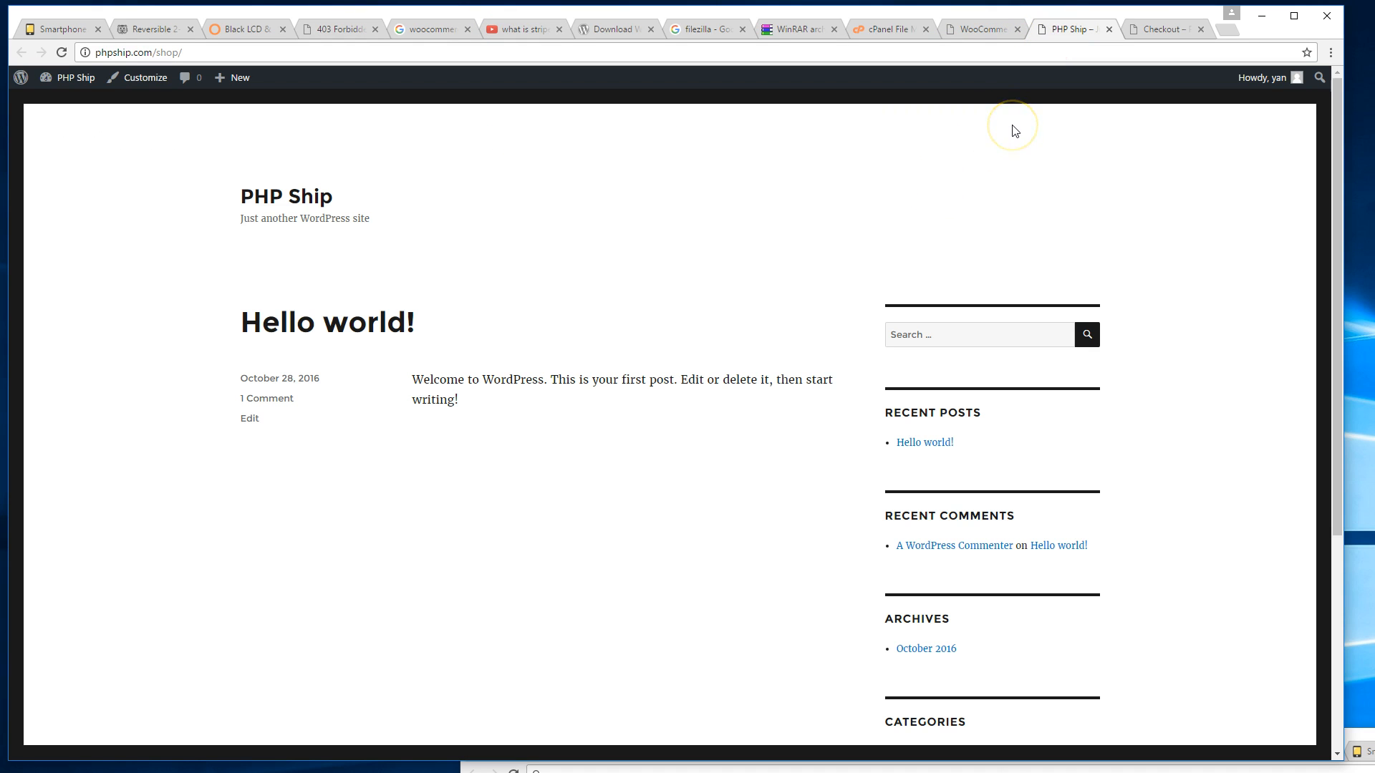
{"action": "left_click", "coordinate": [1131, 29]}
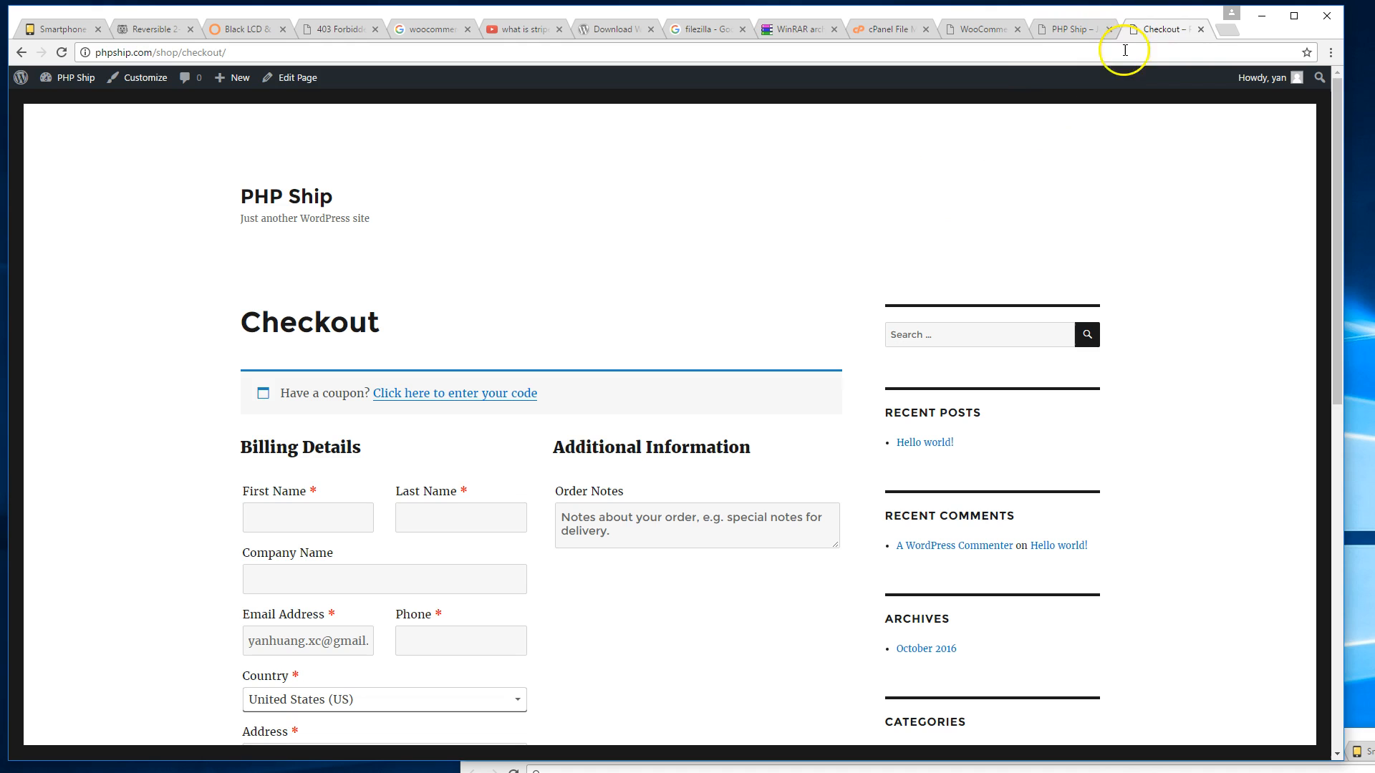
{"action": "left_click", "coordinate": [1005, 40]}
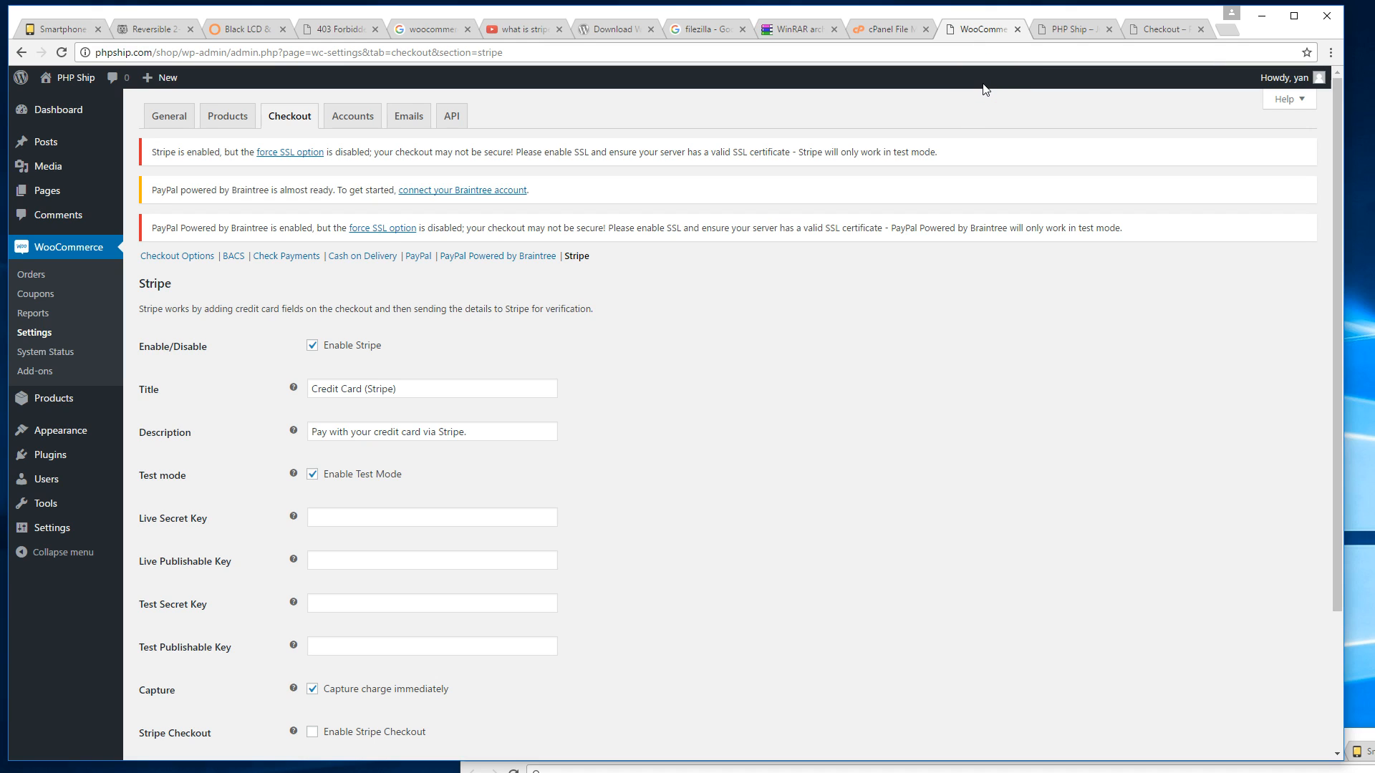
Leave the unsaved Stripe settings and review the WooCommerce Accounts settings.
{"action": "scroll", "coordinate": [922, 230], "scroll_direction": "down", "scroll_amount": 1}
{"action": "scroll", "coordinate": [922, 232], "scroll_direction": "up", "scroll_amount": 1}
{"action": "left_click", "coordinate": [348, 126]}
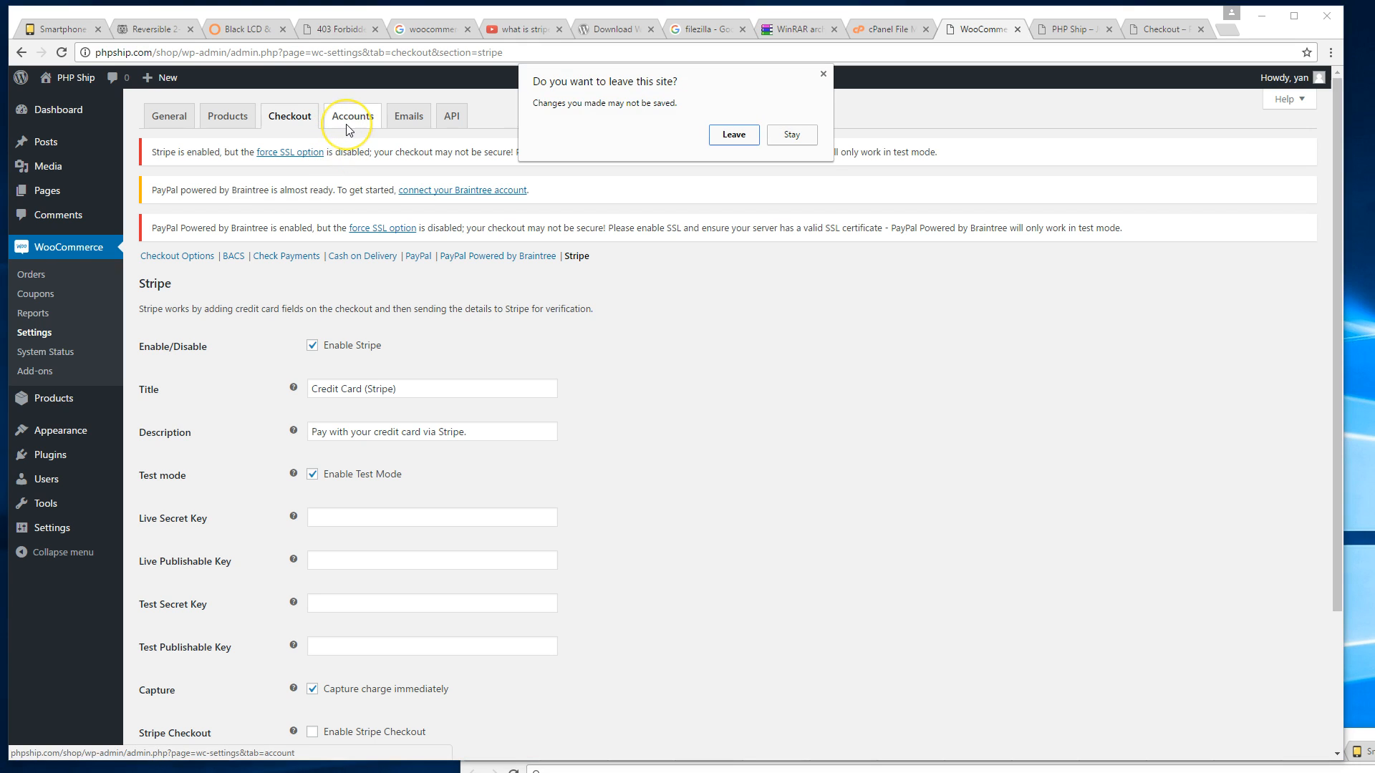
{"action": "key", "text": "Return"}
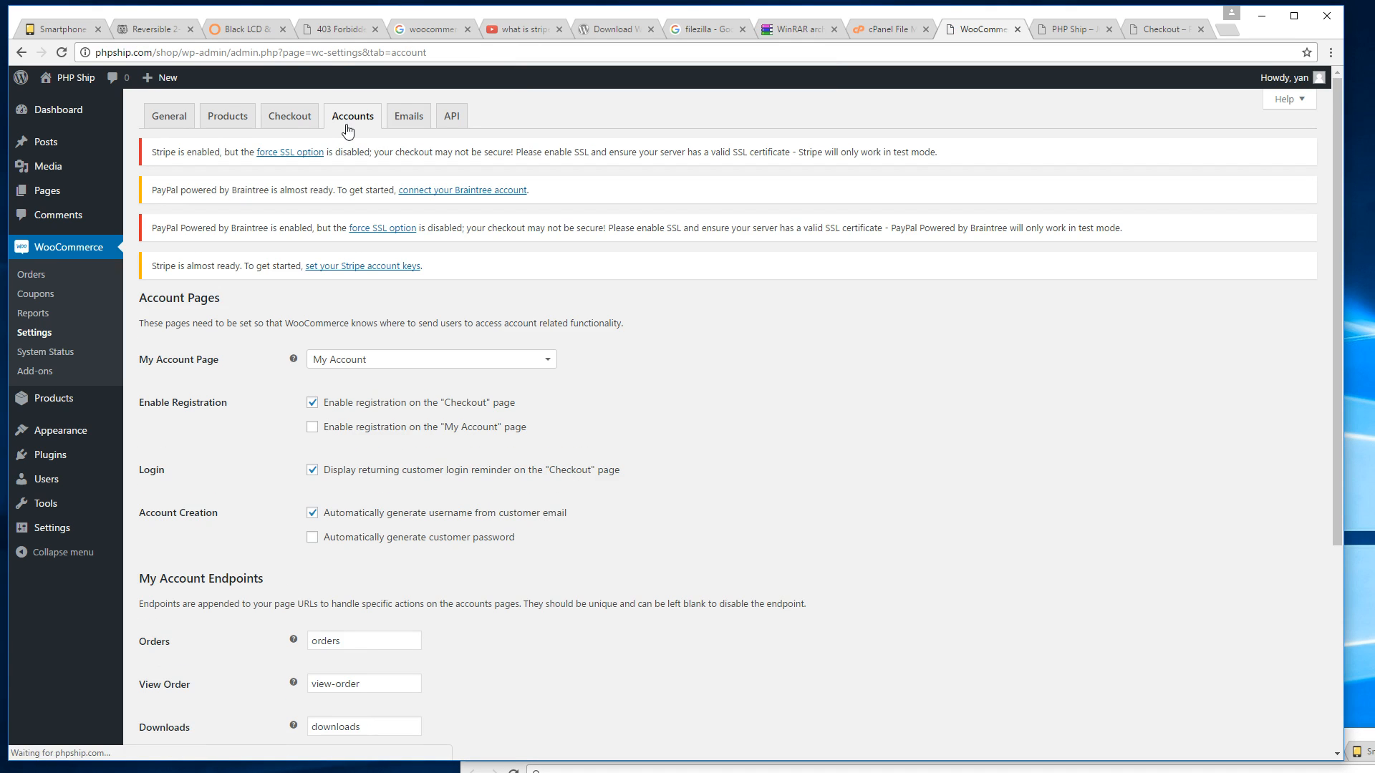
{"action": "scroll", "coordinate": [477, 208], "scroll_direction": "down", "scroll_amount": 2}
{"action": "scroll", "coordinate": [479, 209], "scroll_direction": "up", "scroll_amount": 2}
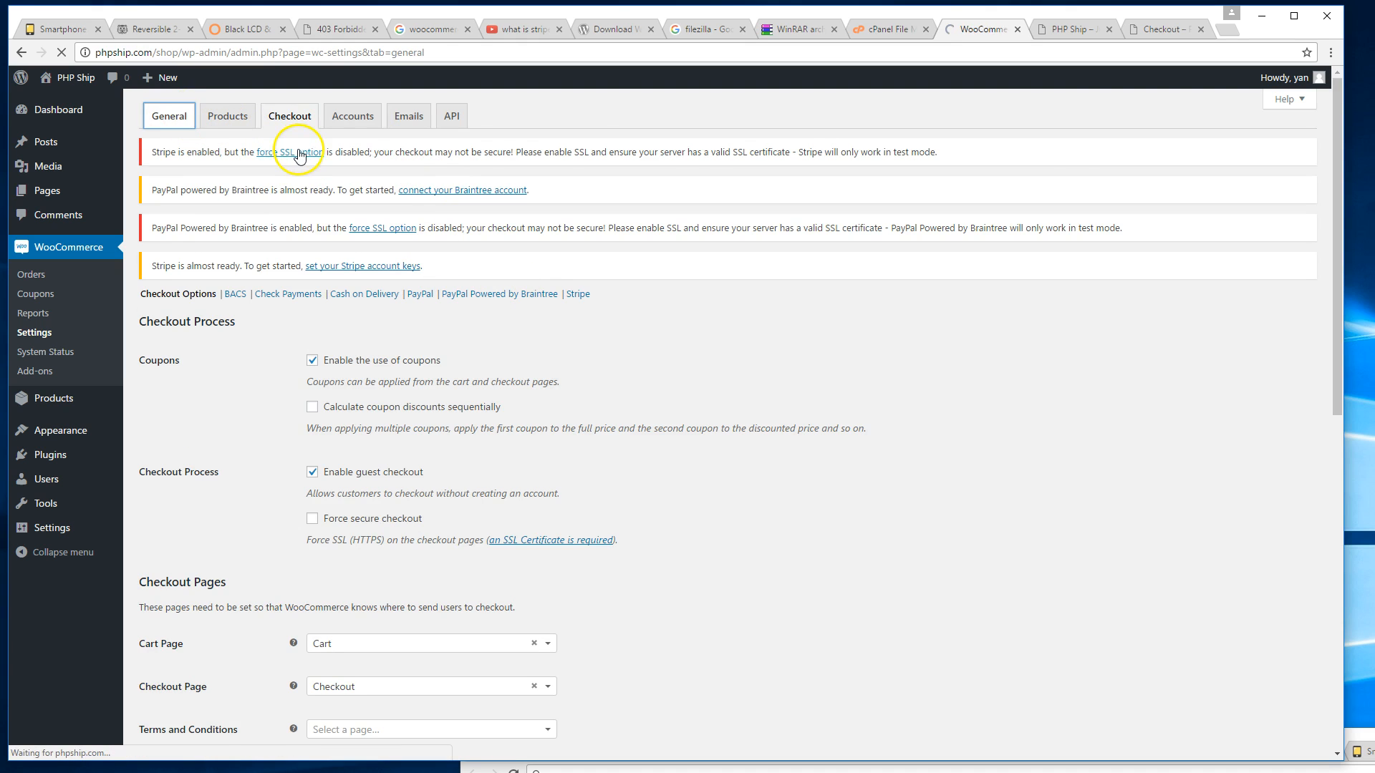
{"action": "scroll", "coordinate": [393, 246], "scroll_direction": "down", "scroll_amount": 3}
{"action": "scroll", "coordinate": [393, 246], "scroll_direction": "up", "scroll_amount": 3}
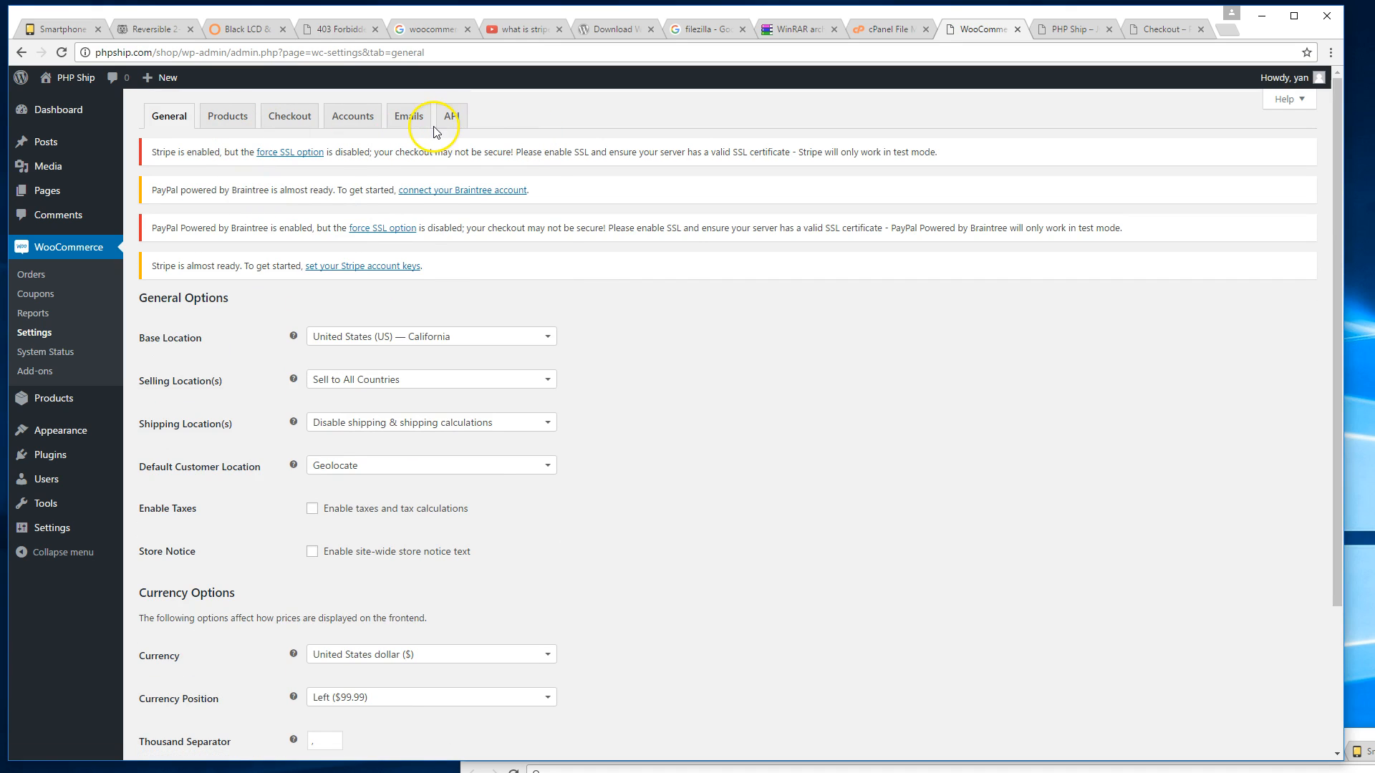
Review the Products settings, then look through the Accounts settings again.
{"action": "left_click", "coordinate": [227, 116]}
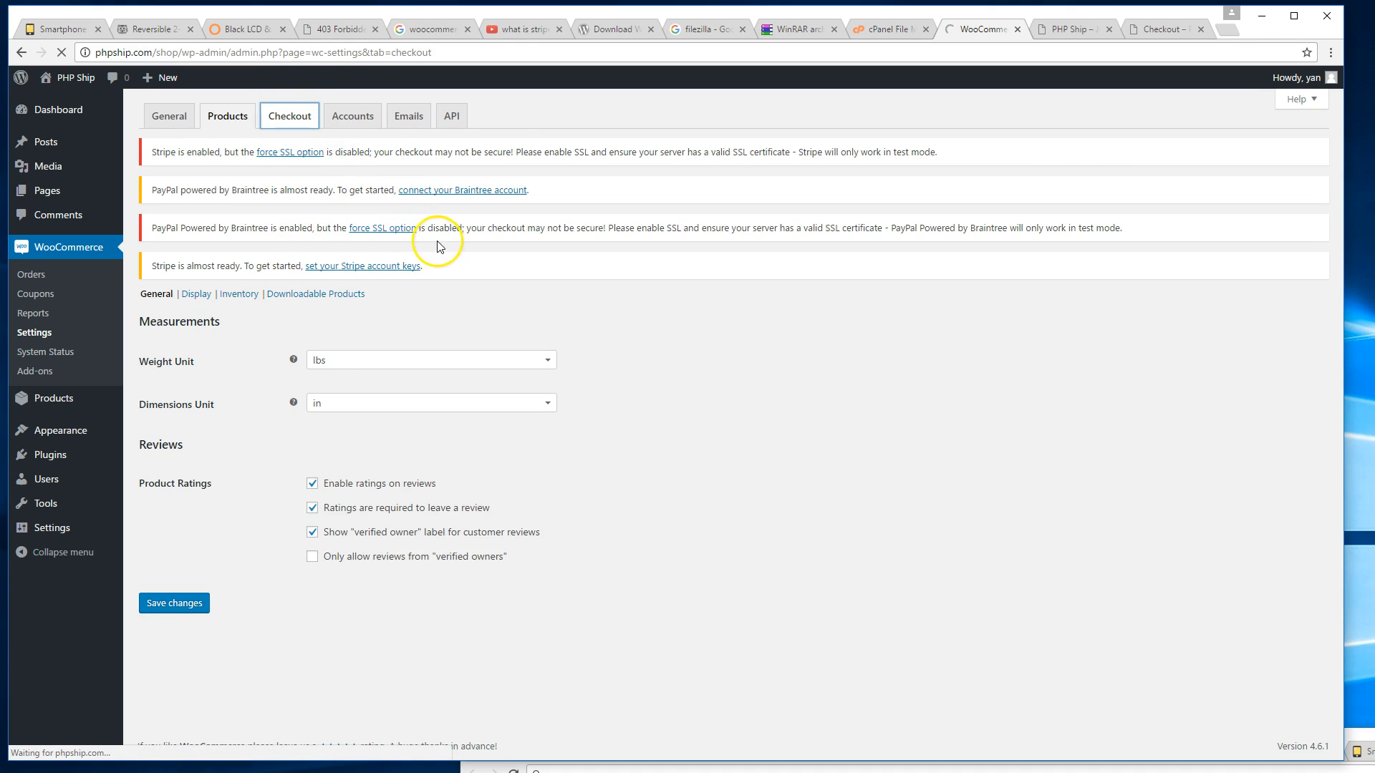
{"action": "scroll", "coordinate": [298, 287], "scroll_direction": "down", "scroll_amount": 10}
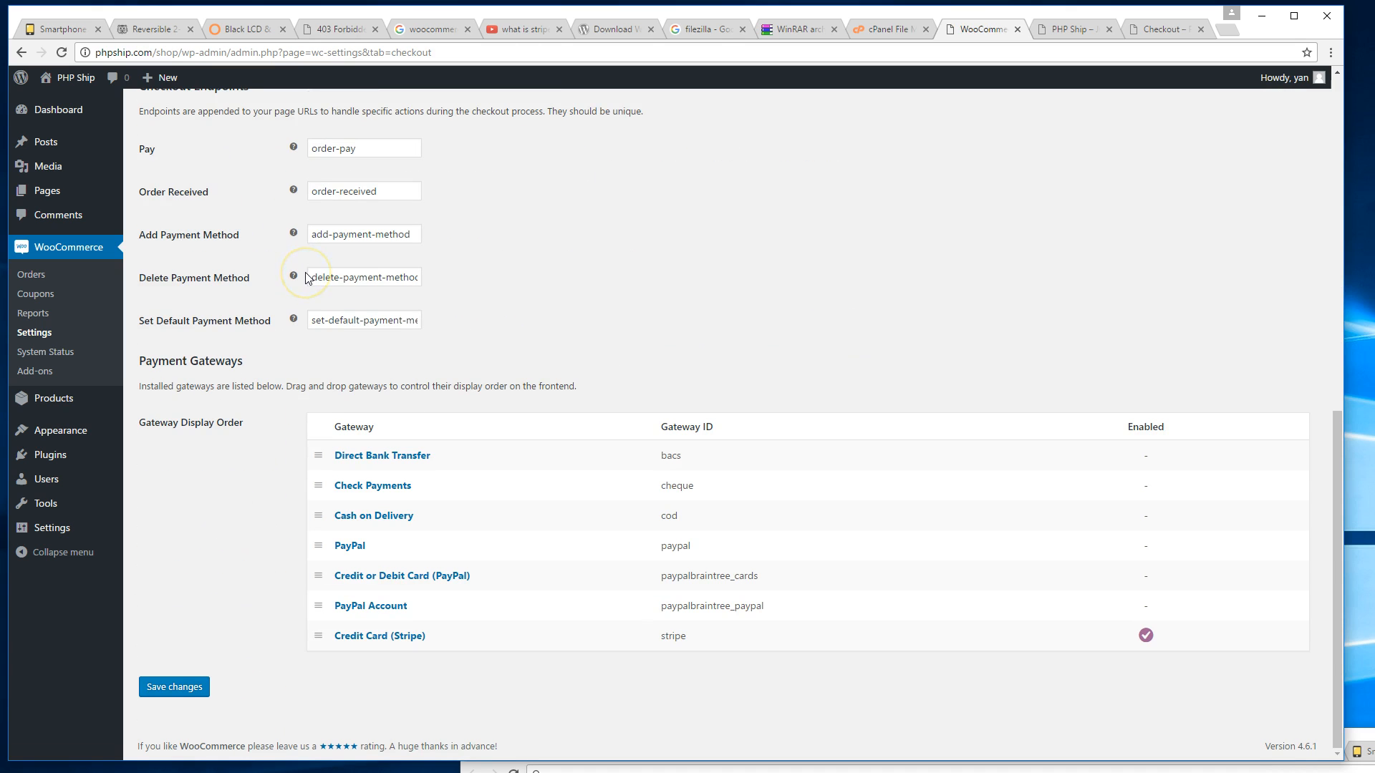
{"action": "scroll", "coordinate": [305, 277], "scroll_direction": "up", "scroll_amount": 10}
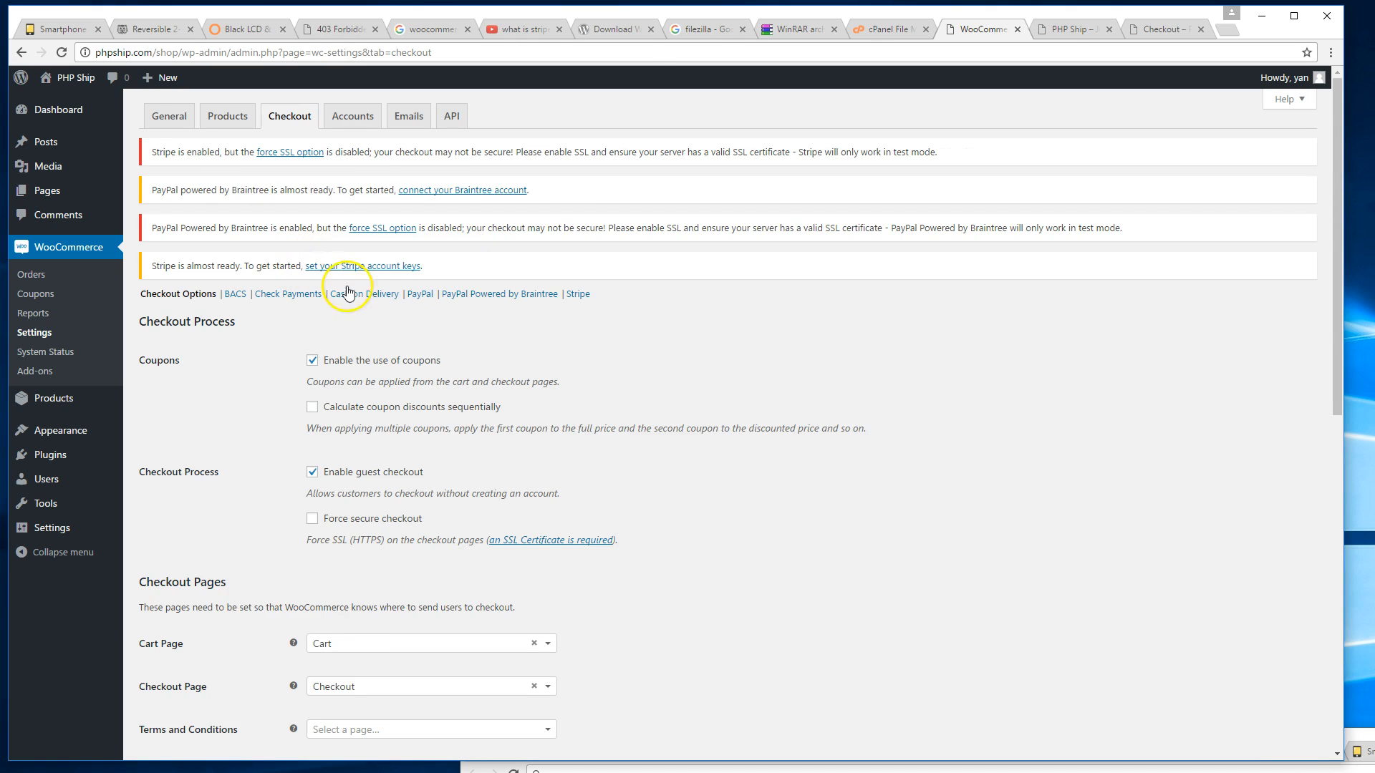
{"action": "left_click", "coordinate": [357, 123]}
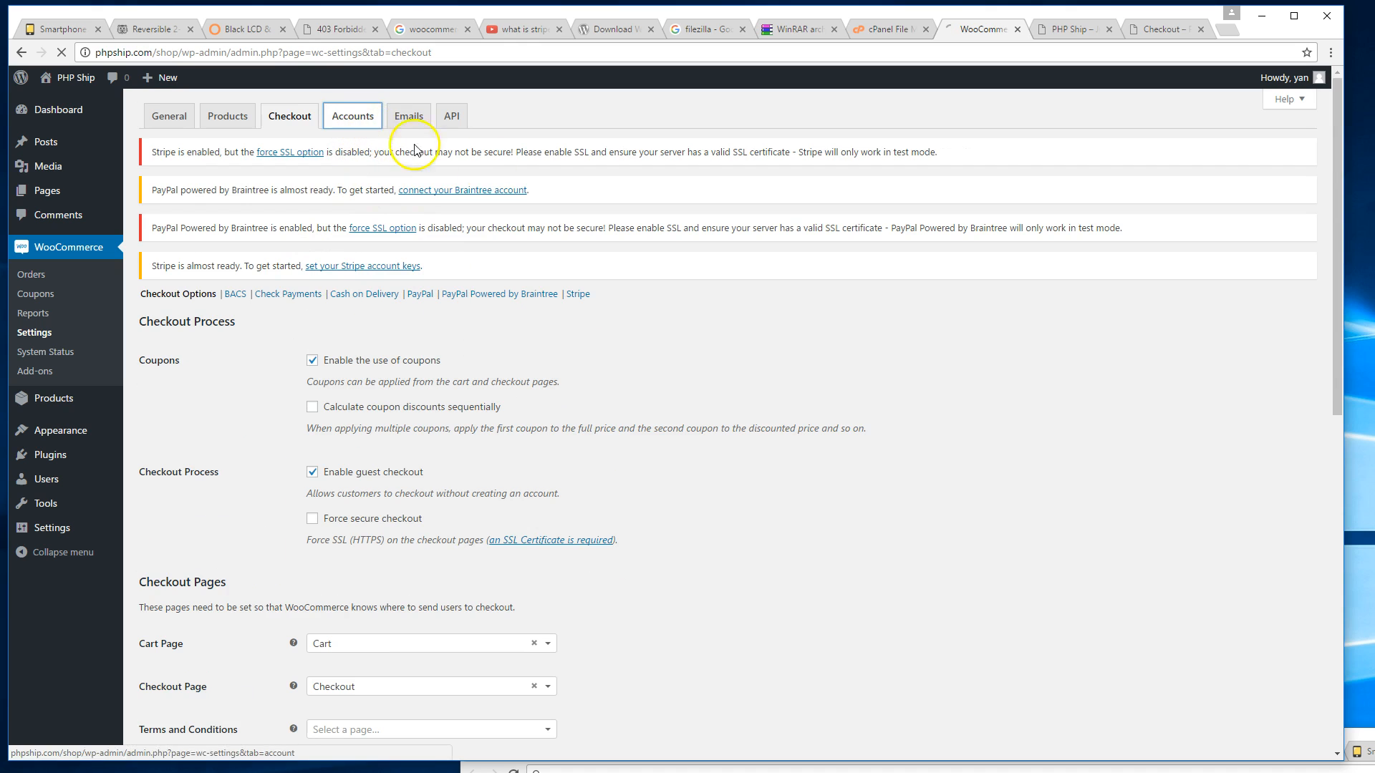
{"action": "scroll", "coordinate": [562, 225], "scroll_direction": "down", "scroll_amount": 1}
{"action": "scroll", "coordinate": [562, 225], "scroll_direction": "down", "scroll_amount": 4}
{"action": "scroll", "coordinate": [557, 236], "scroll_direction": "up", "scroll_amount": 5}
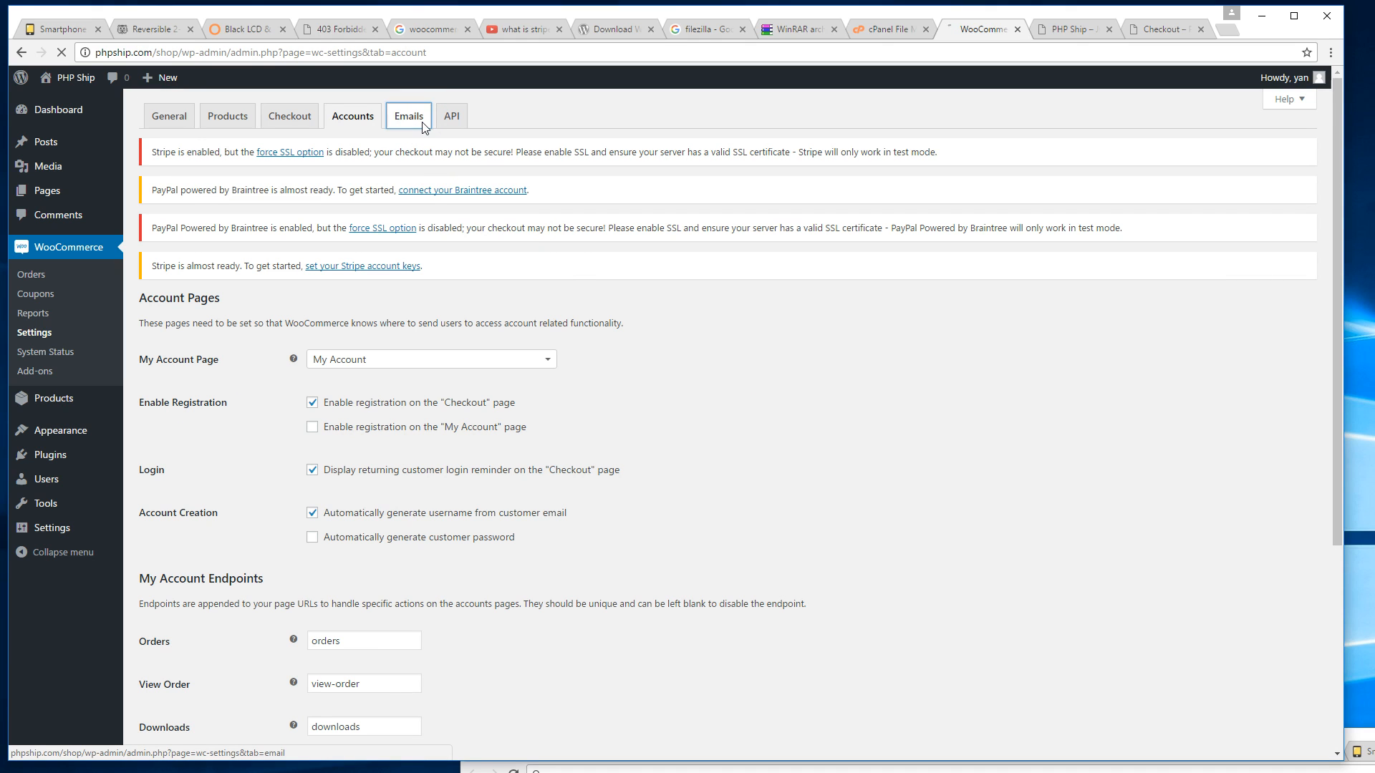
{"action": "scroll", "coordinate": [405, 161], "scroll_direction": "down", "scroll_amount": 3}
{"action": "scroll", "coordinate": [409, 190], "scroll_direction": "up", "scroll_amount": 3}
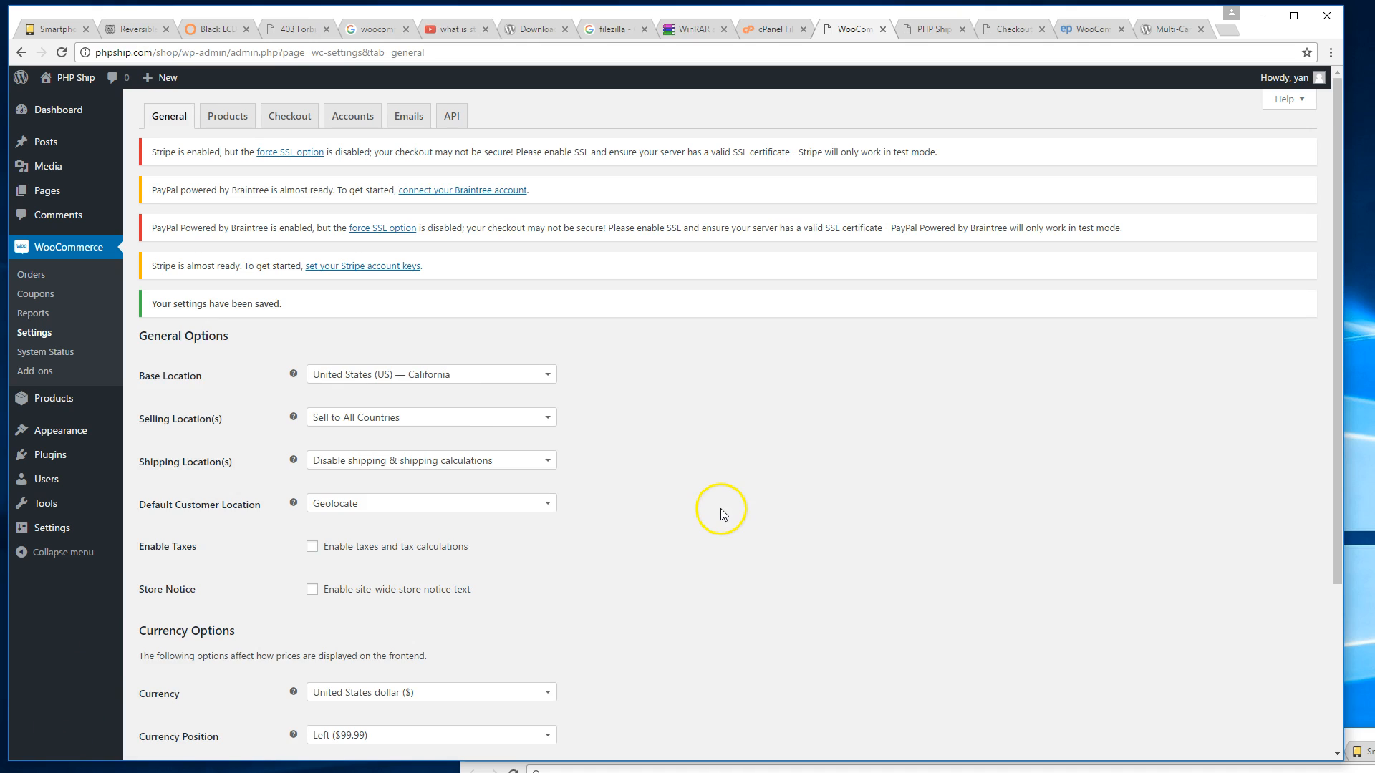
{"action": "scroll", "coordinate": [720, 509], "scroll_direction": "down", "scroll_amount": 2}
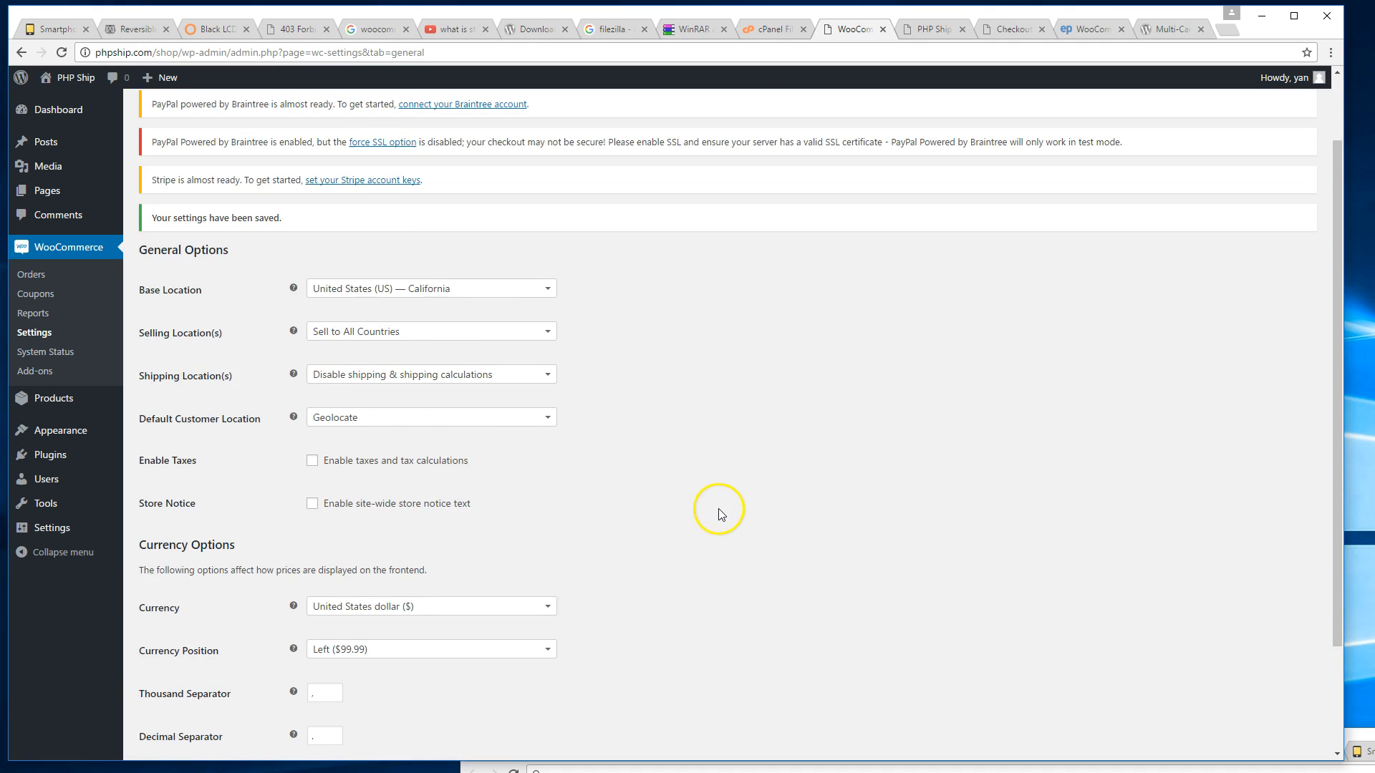
In General settings, set Shipping Location(s) to 'Ship to all countries'.
{"action": "scroll", "coordinate": [714, 504], "scroll_direction": "up", "scroll_amount": 1}
{"action": "scroll", "coordinate": [714, 504], "scroll_direction": "up", "scroll_amount": 1}
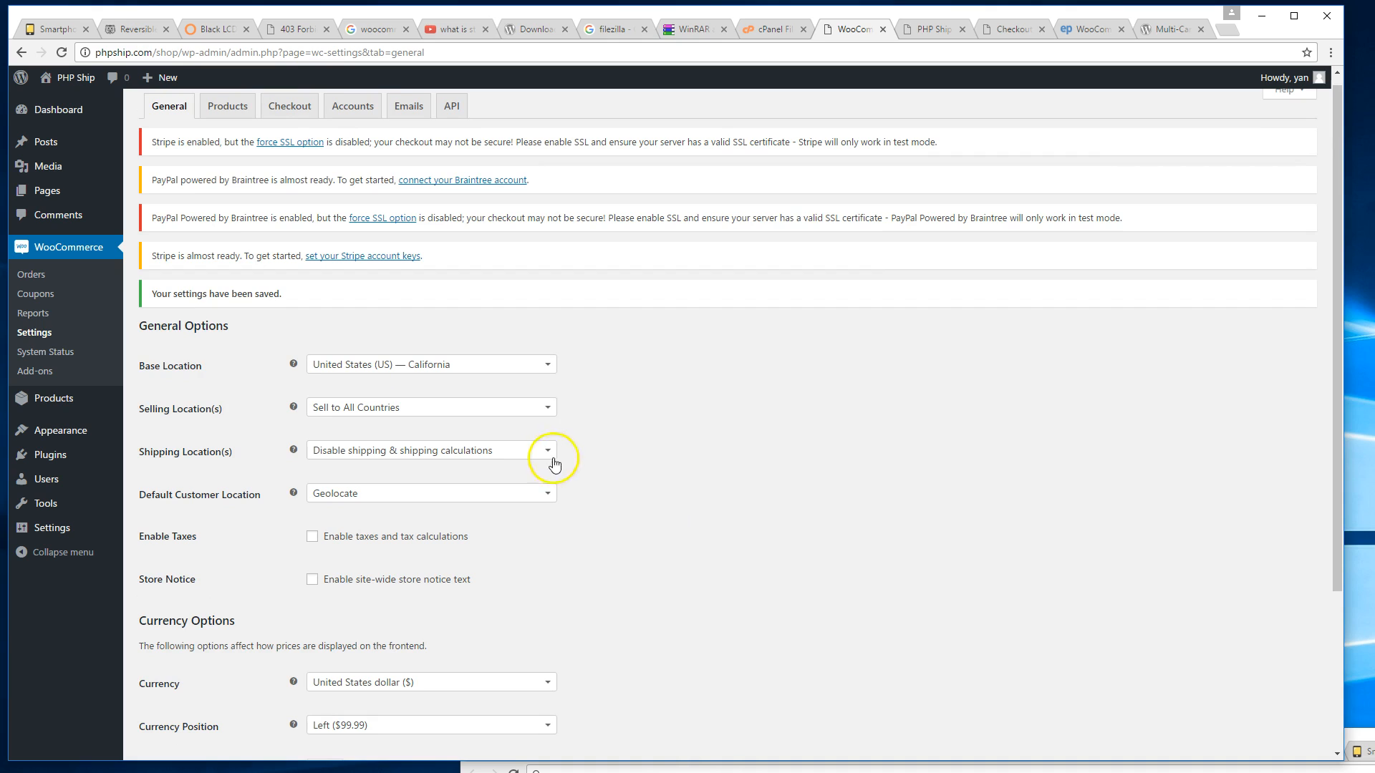
{"action": "left_click", "coordinate": [532, 461]}
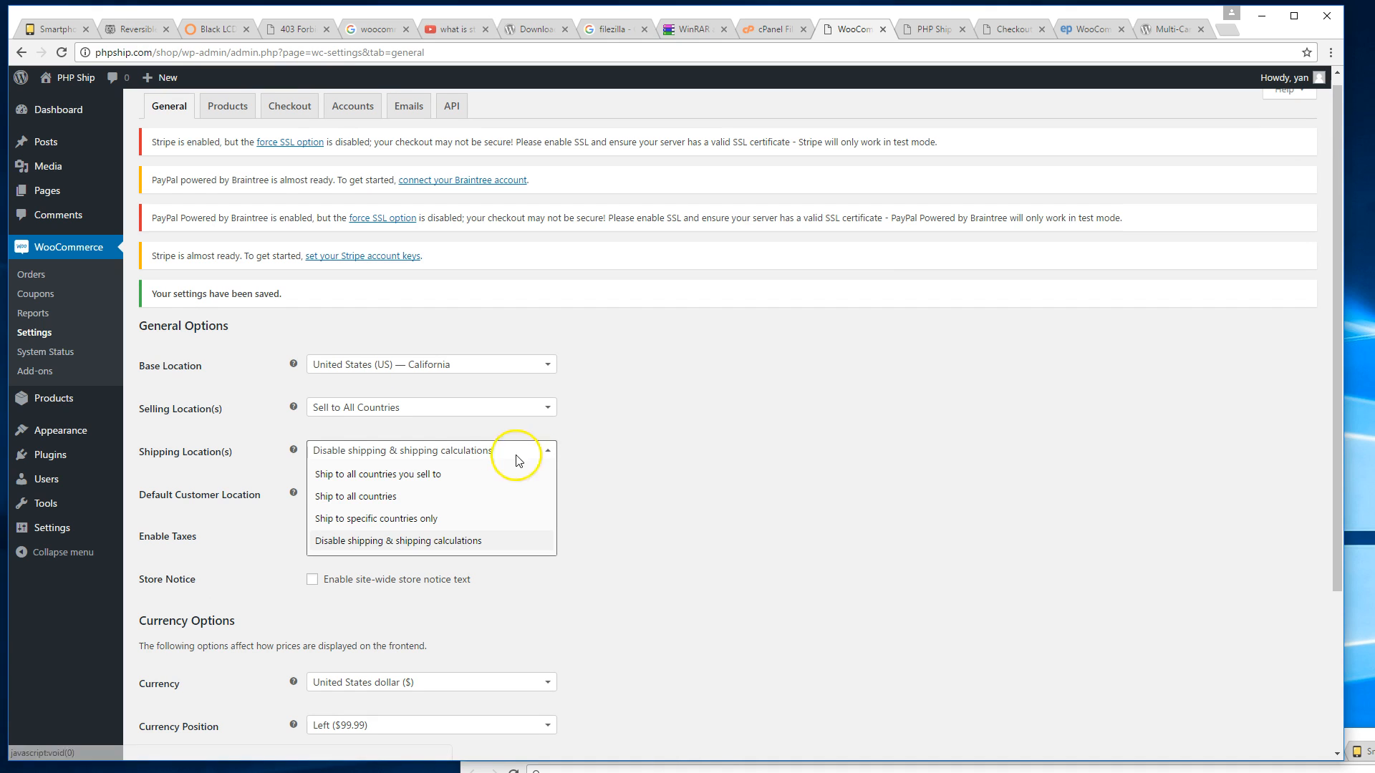
{"action": "left_click", "coordinate": [335, 457]}
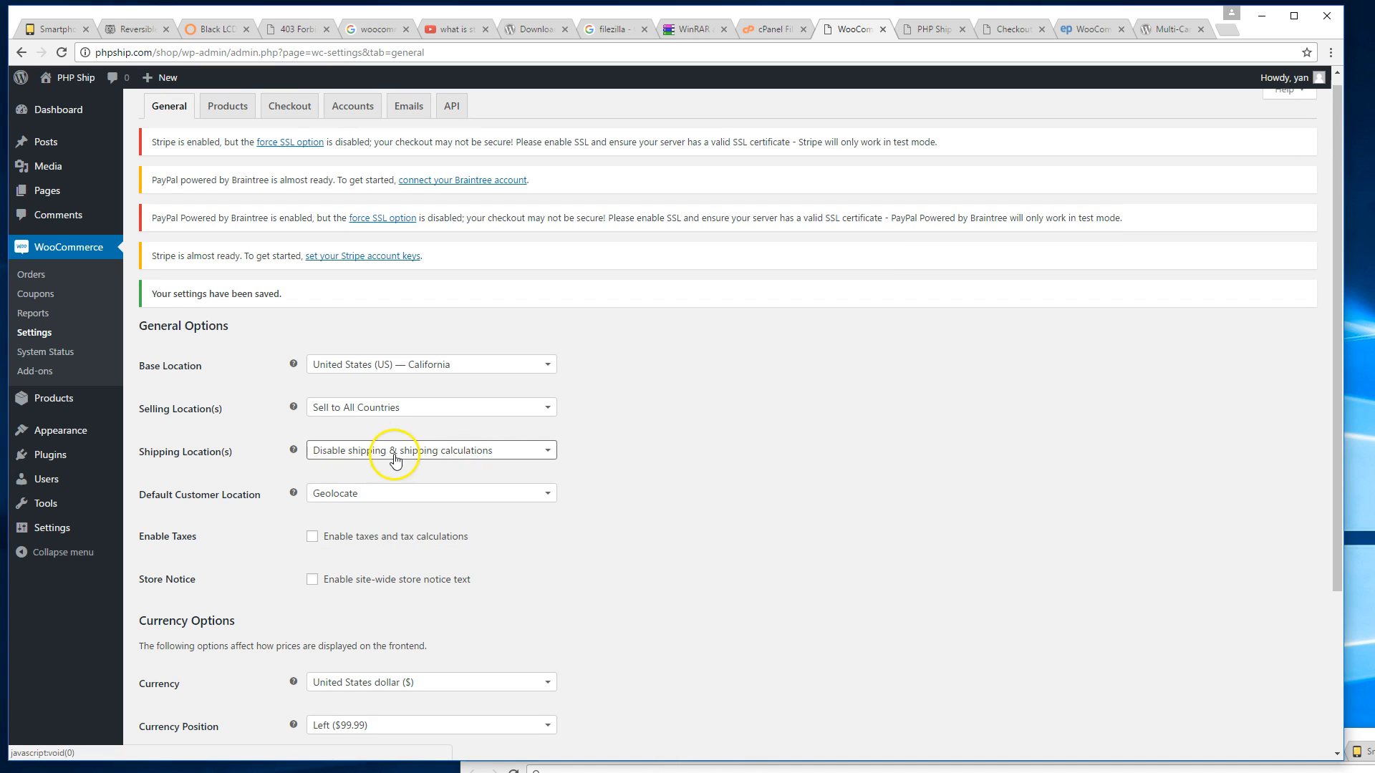
{"action": "left_click", "coordinate": [418, 462]}
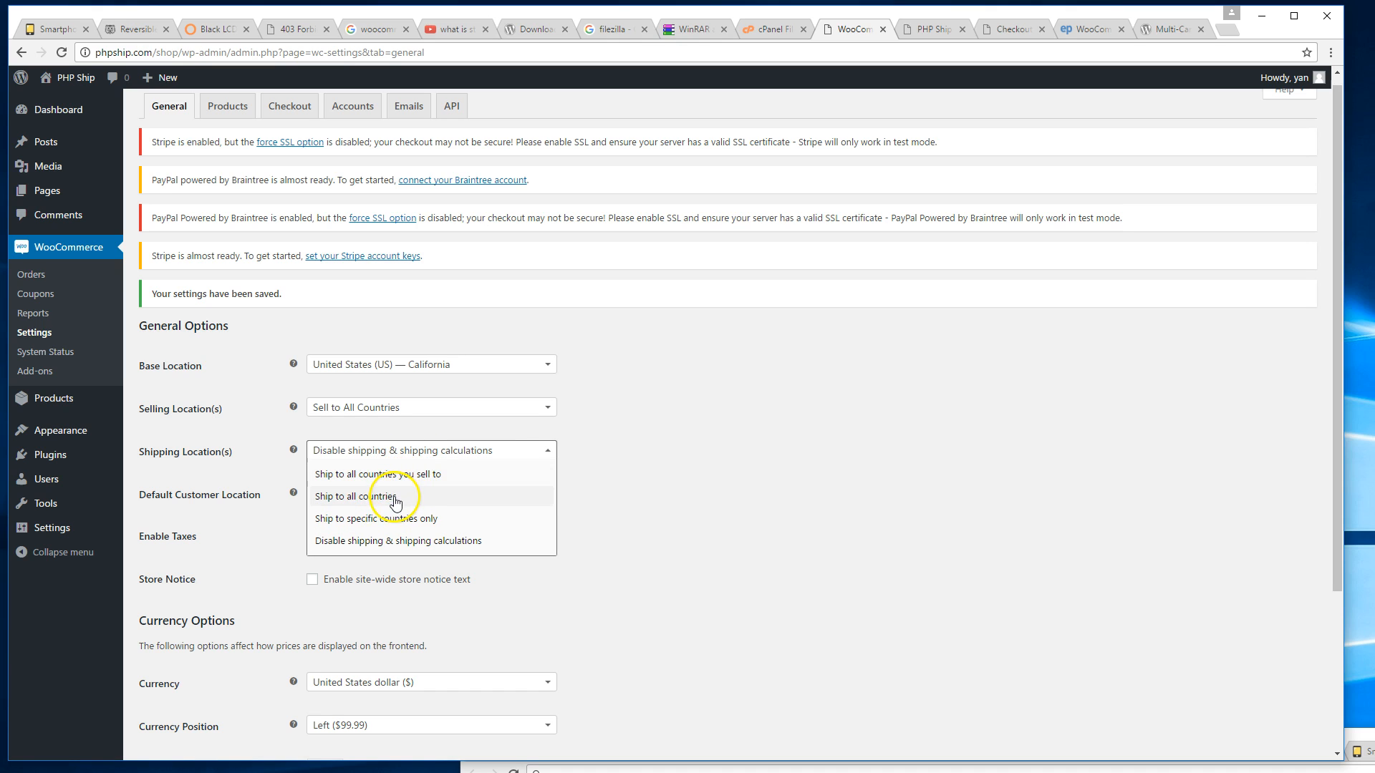
{"action": "left_click", "coordinate": [434, 483]}
{"action": "left_click", "coordinate": [429, 451]}
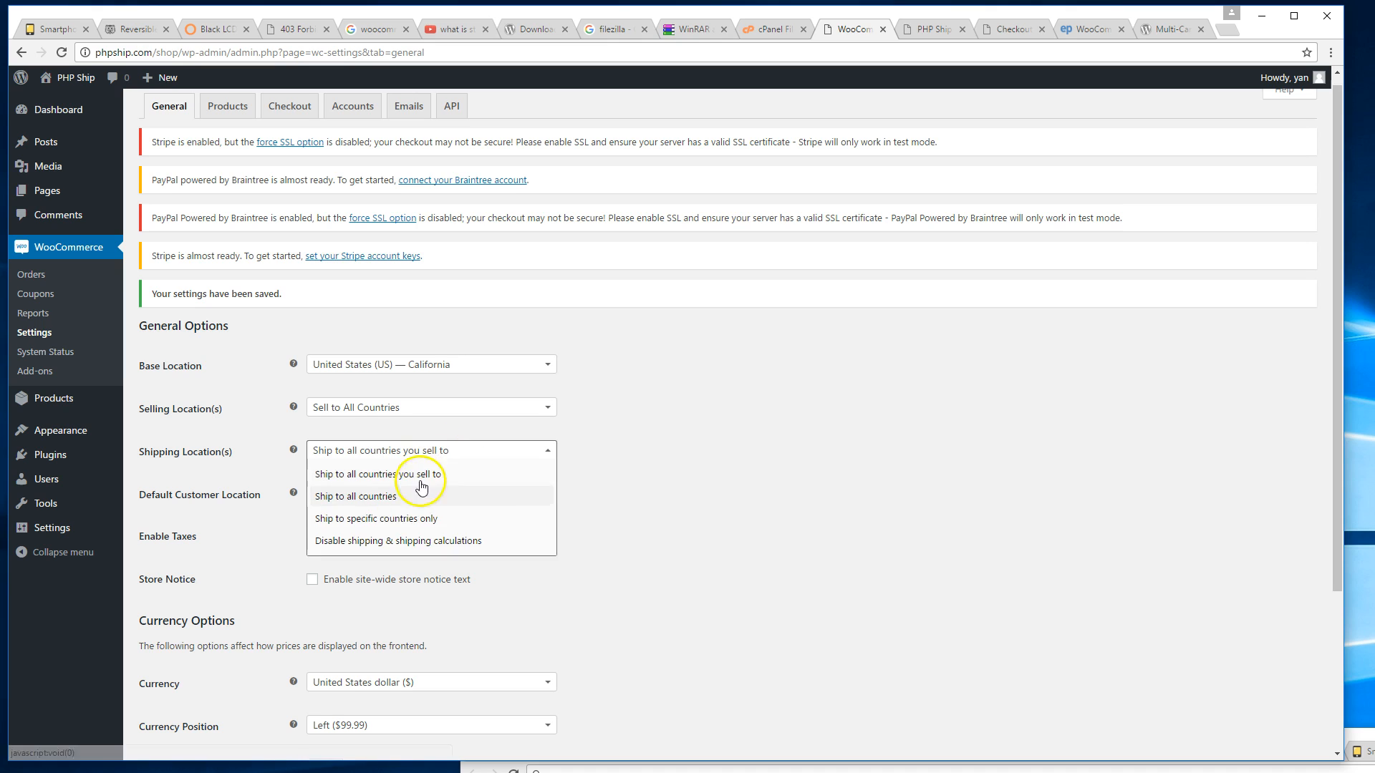
{"action": "left_click", "coordinate": [430, 496]}
Scroll through the remaining General settings and bring up the EasyPost WooCommerce Shipping page.
{"action": "scroll", "coordinate": [579, 526], "scroll_direction": "down", "scroll_amount": 3}
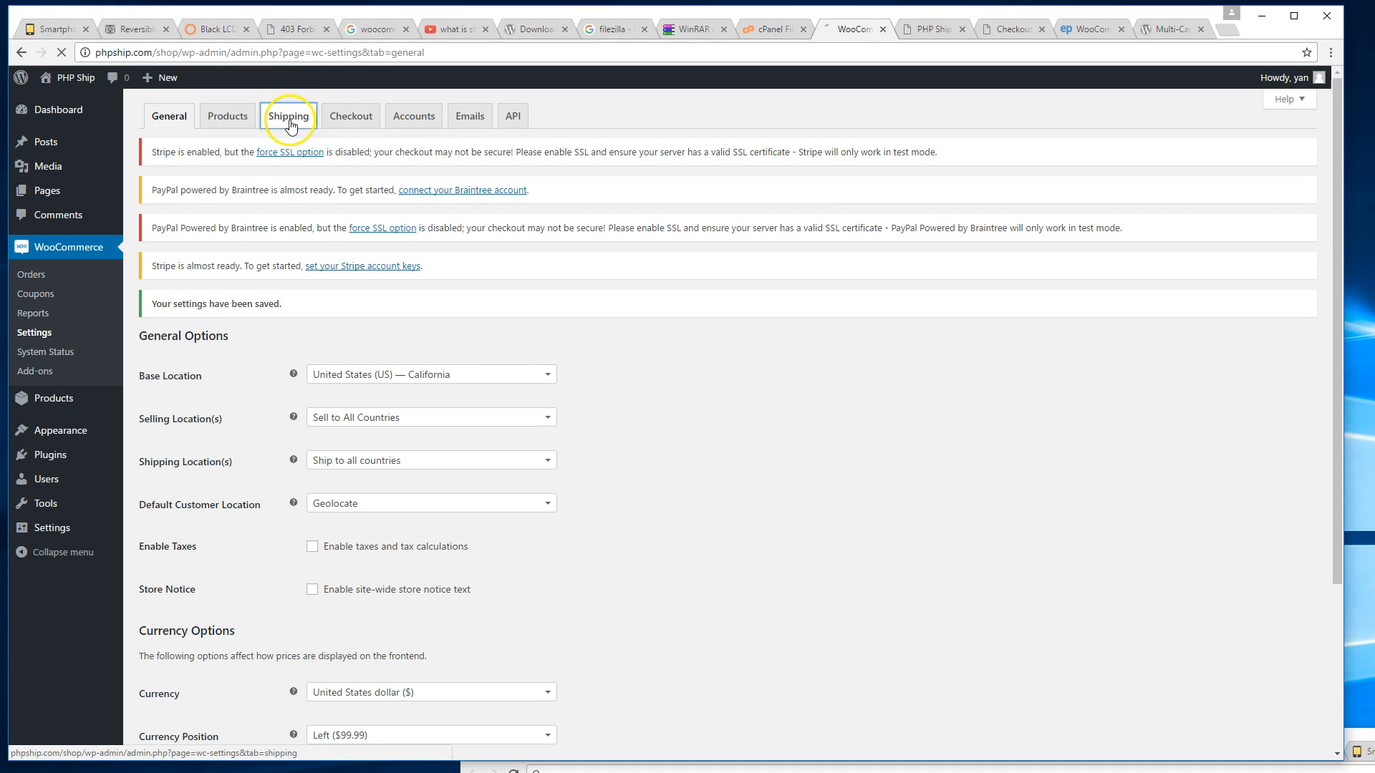
{"action": "scroll", "coordinate": [501, 360], "scroll_direction": "down", "scroll_amount": 3}
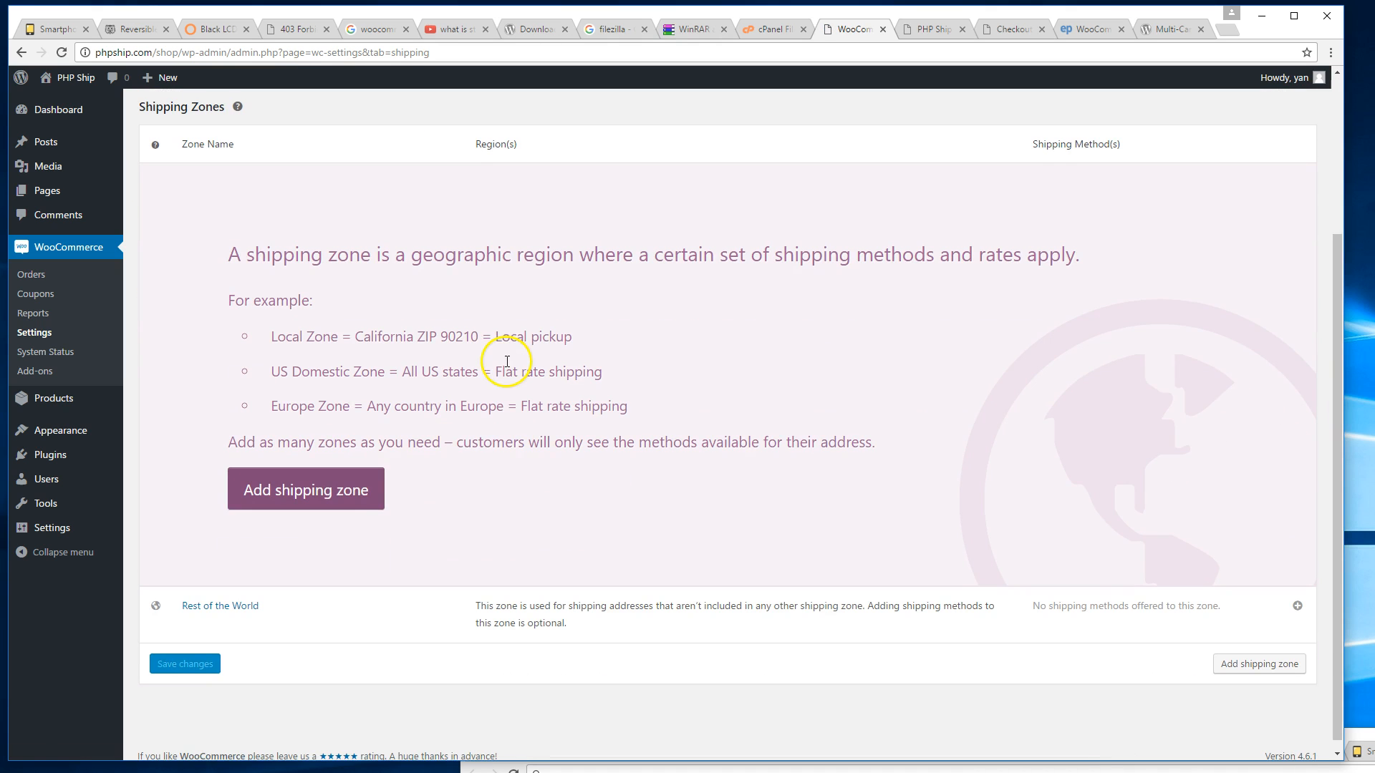
{"action": "scroll", "coordinate": [644, 394], "scroll_direction": "up", "scroll_amount": 2}
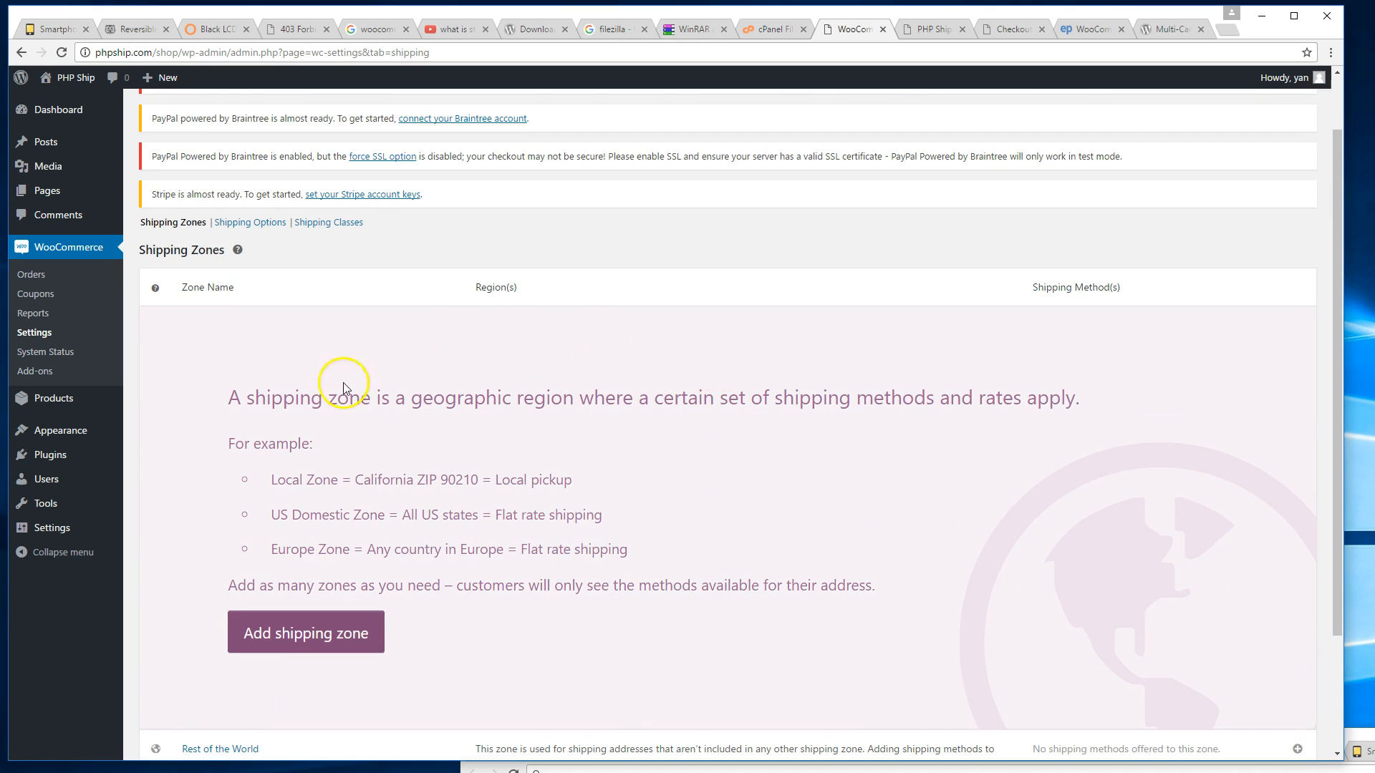
{"action": "scroll", "coordinate": [681, 451], "scroll_direction": "down", "scroll_amount": 2}
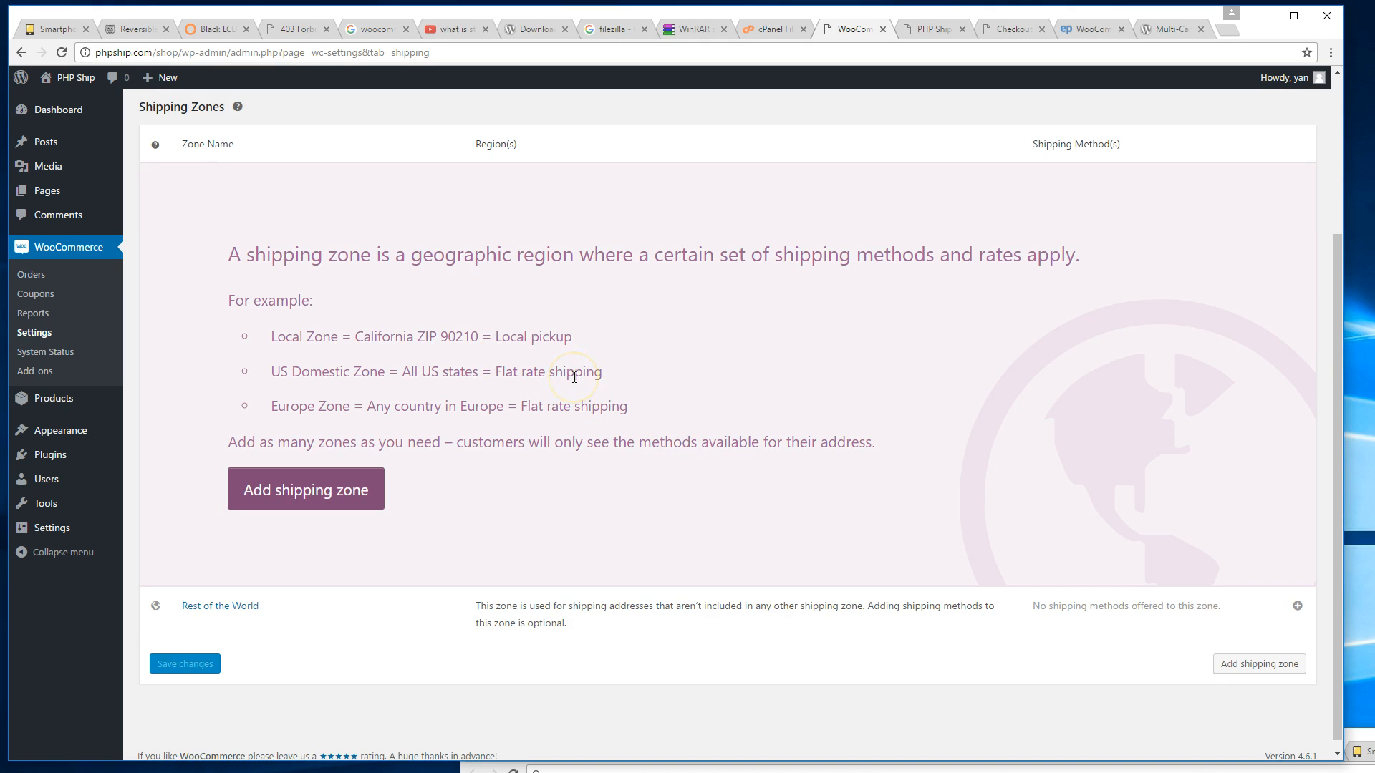
{"action": "scroll", "coordinate": [573, 380], "scroll_direction": "up", "scroll_amount": 1}
{"action": "scroll", "coordinate": [575, 382], "scroll_direction": "down", "scroll_amount": 1}
{"action": "left_click", "coordinate": [1088, 29]}
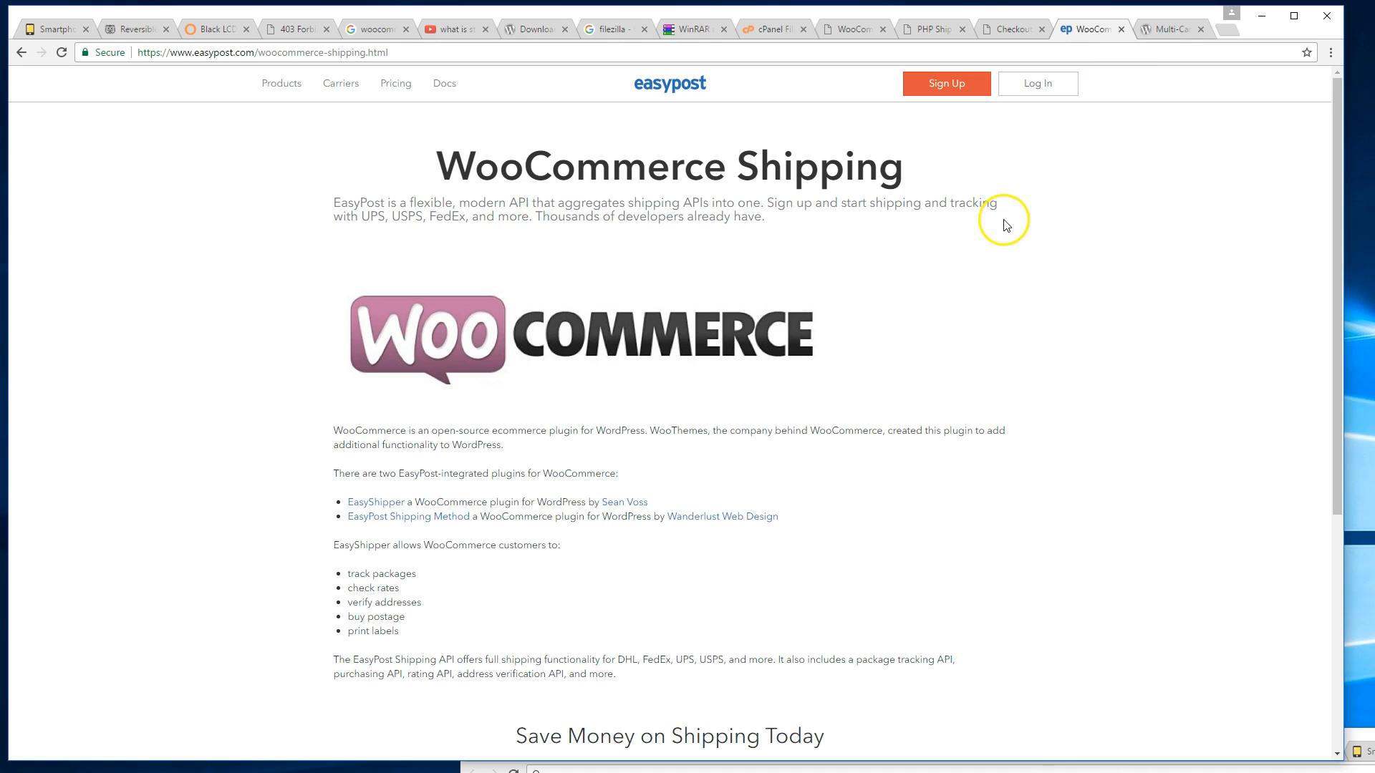
Look over the EasyPost page and the Multi-Carrier Shipping Calculator plugin page.
{"action": "scroll", "coordinate": [278, 159], "scroll_direction": "down", "scroll_amount": 3}
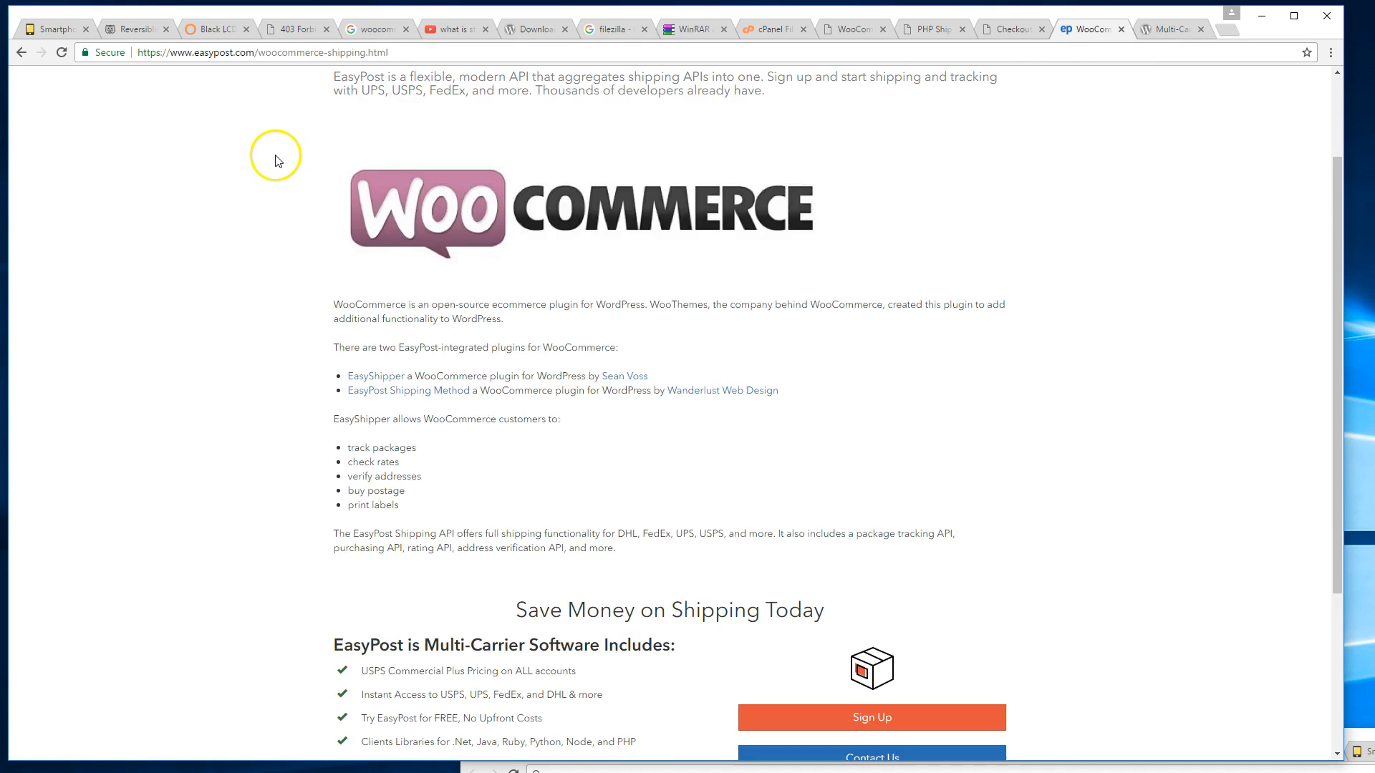
{"action": "scroll", "coordinate": [278, 158], "scroll_direction": "up", "scroll_amount": 3}
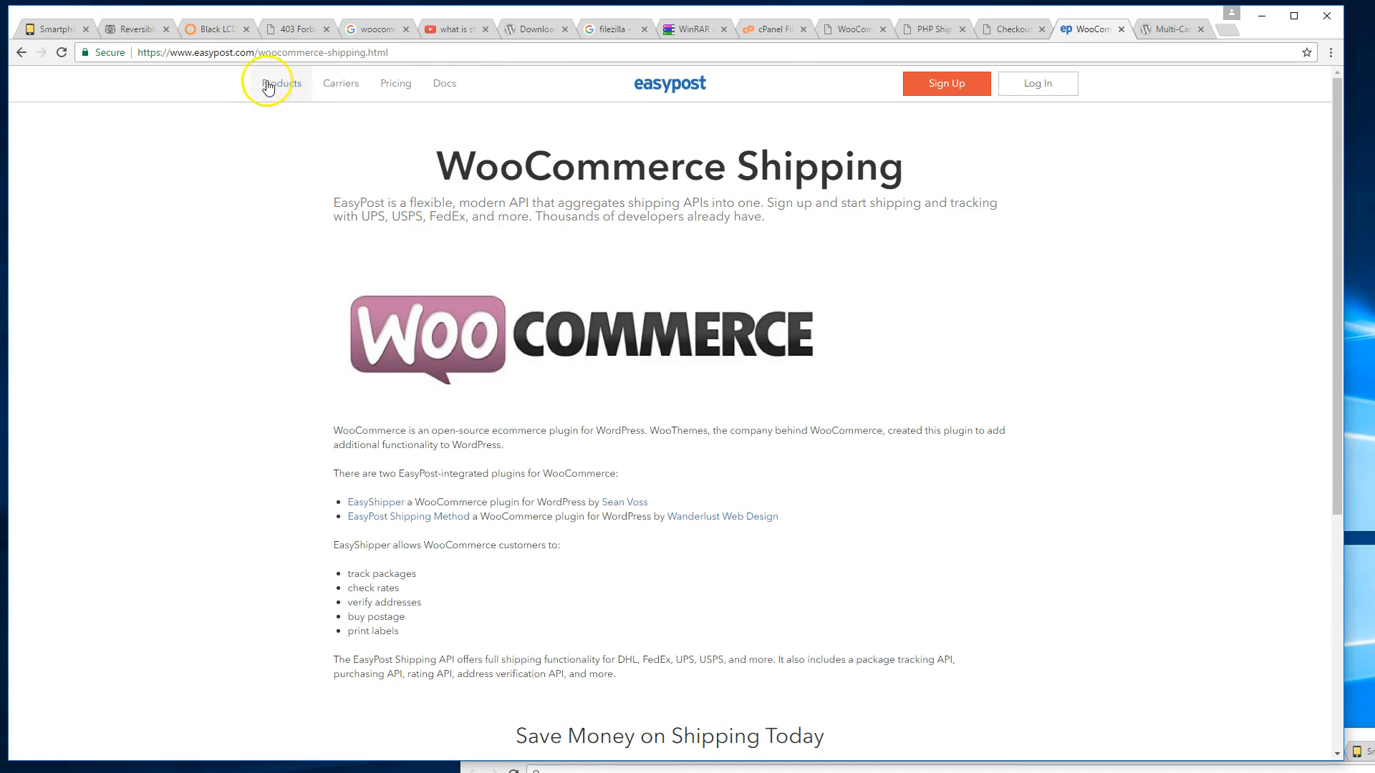
{"action": "left_click", "coordinate": [1178, 32]}
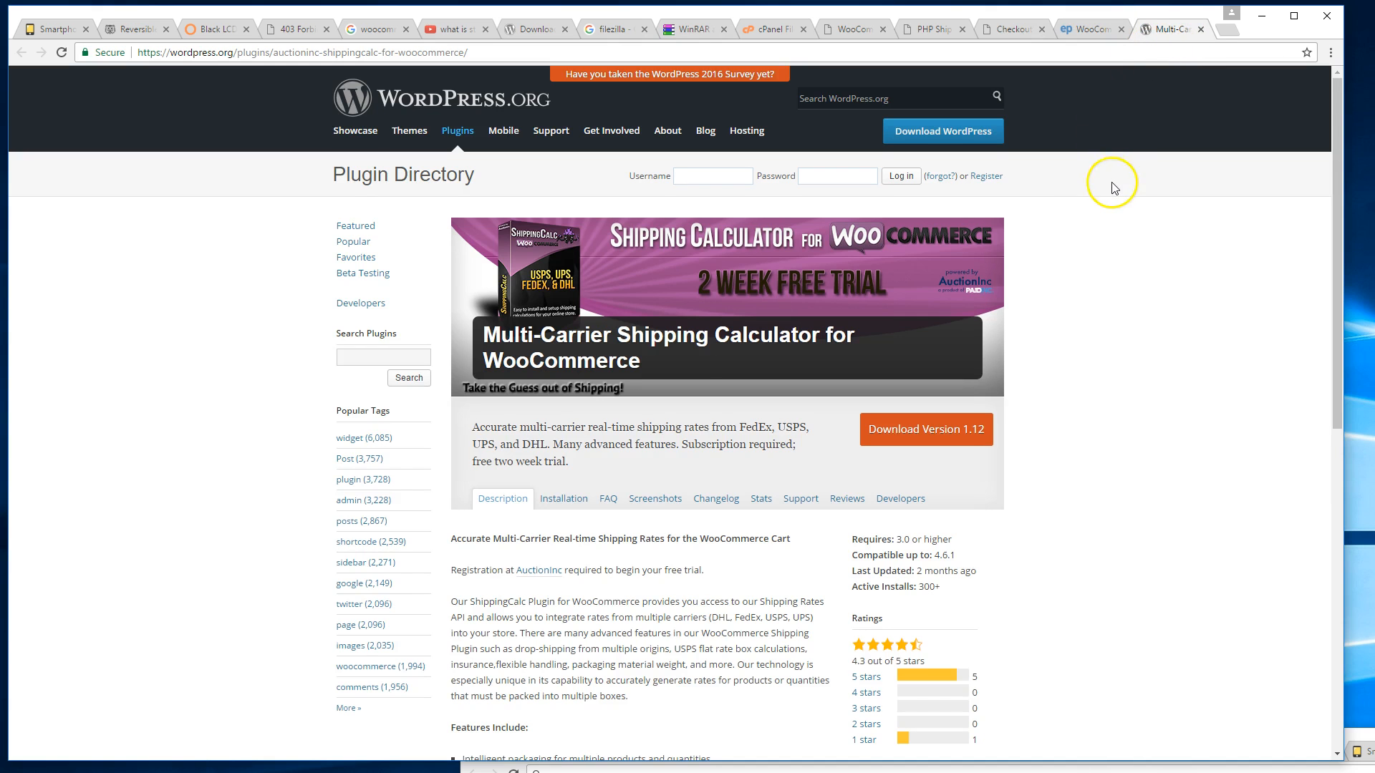
{"action": "scroll", "coordinate": [1074, 188], "scroll_direction": "down", "scroll_amount": 1}
{"action": "left_click_drag", "start_coordinate": [589, 272], "coordinate": [745, 263]}
{"action": "left_click", "coordinate": [713, 265]}
{"action": "left_click", "coordinate": [504, 262]}
{"action": "left_click", "coordinate": [584, 252]}
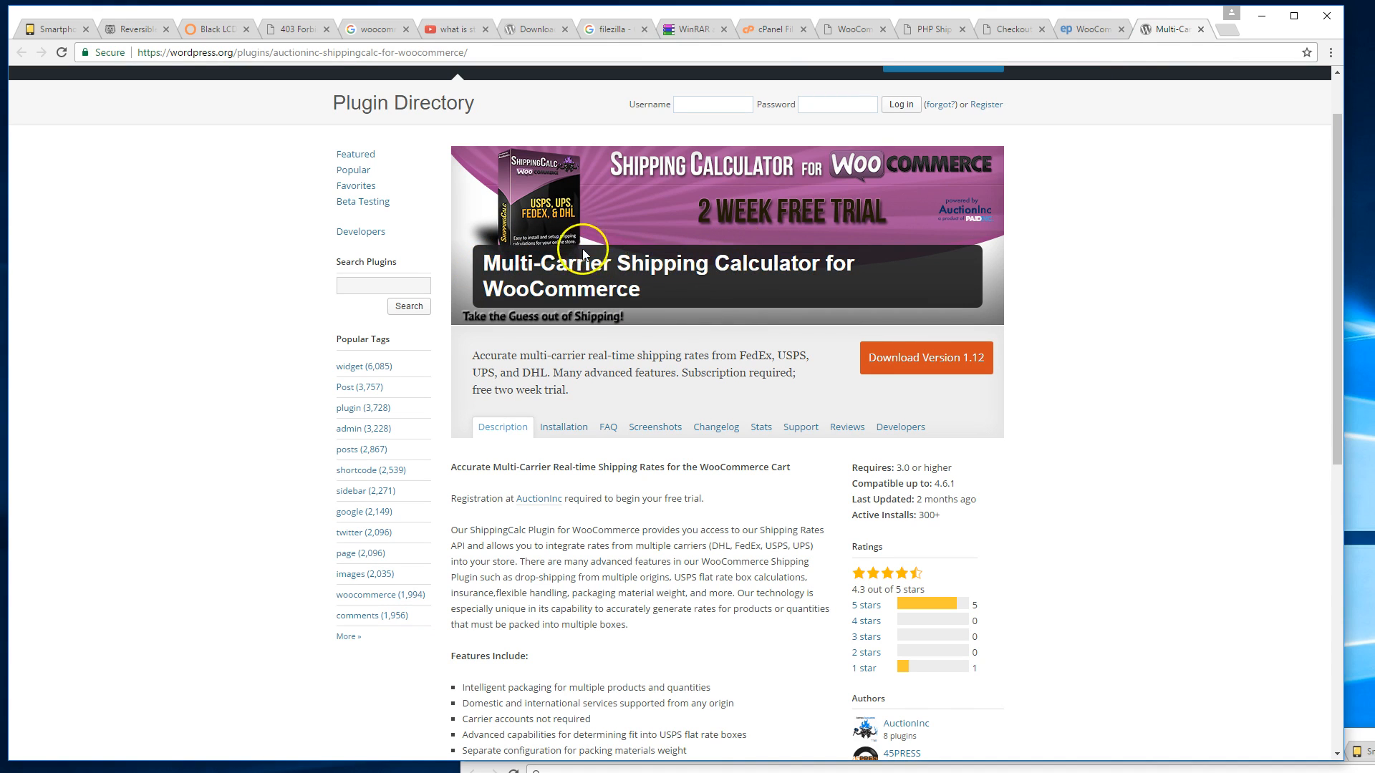
{"action": "scroll", "coordinate": [946, 260], "scroll_direction": "up", "scroll_amount": 3}
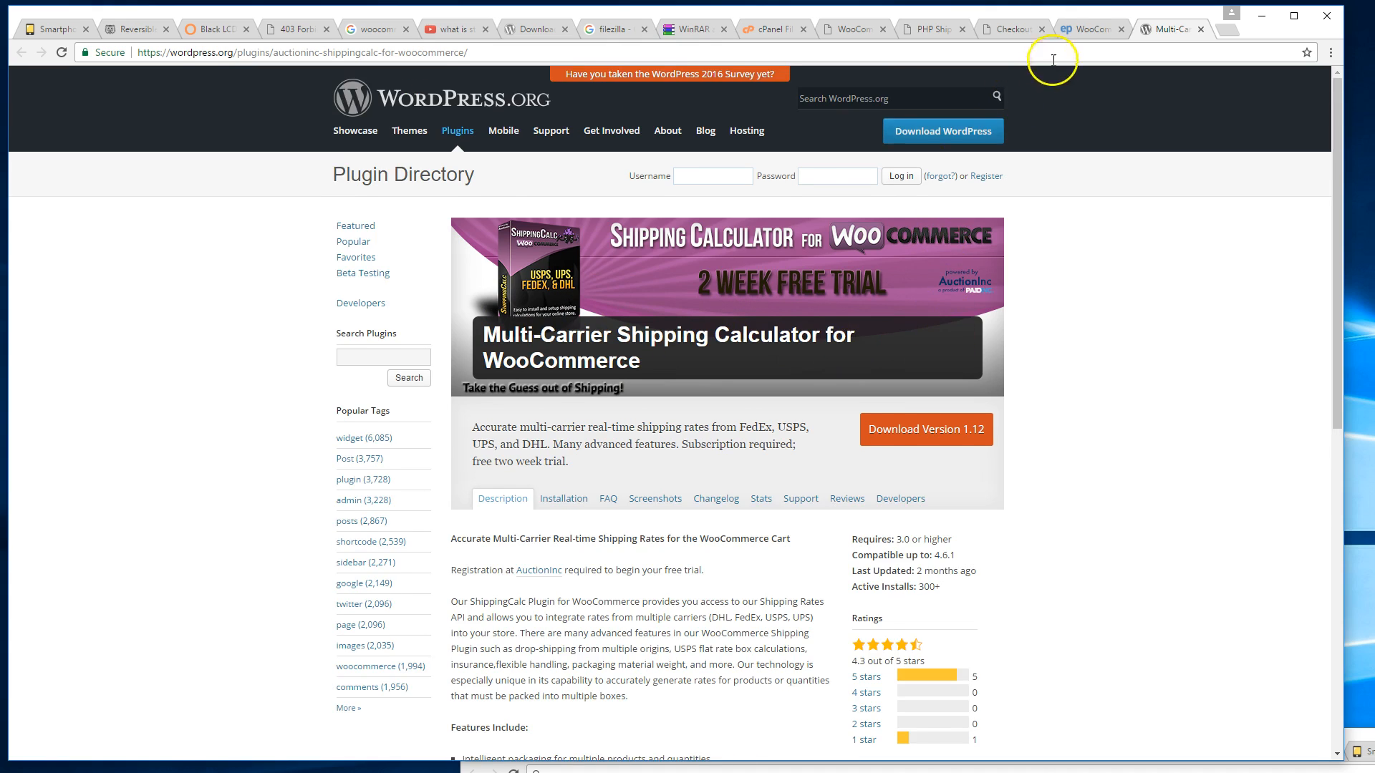
Compare EasyPost with Multi-Carrier again, then return to the top of the WooCommerce shipping settings.
{"action": "left_click", "coordinate": [1085, 28]}
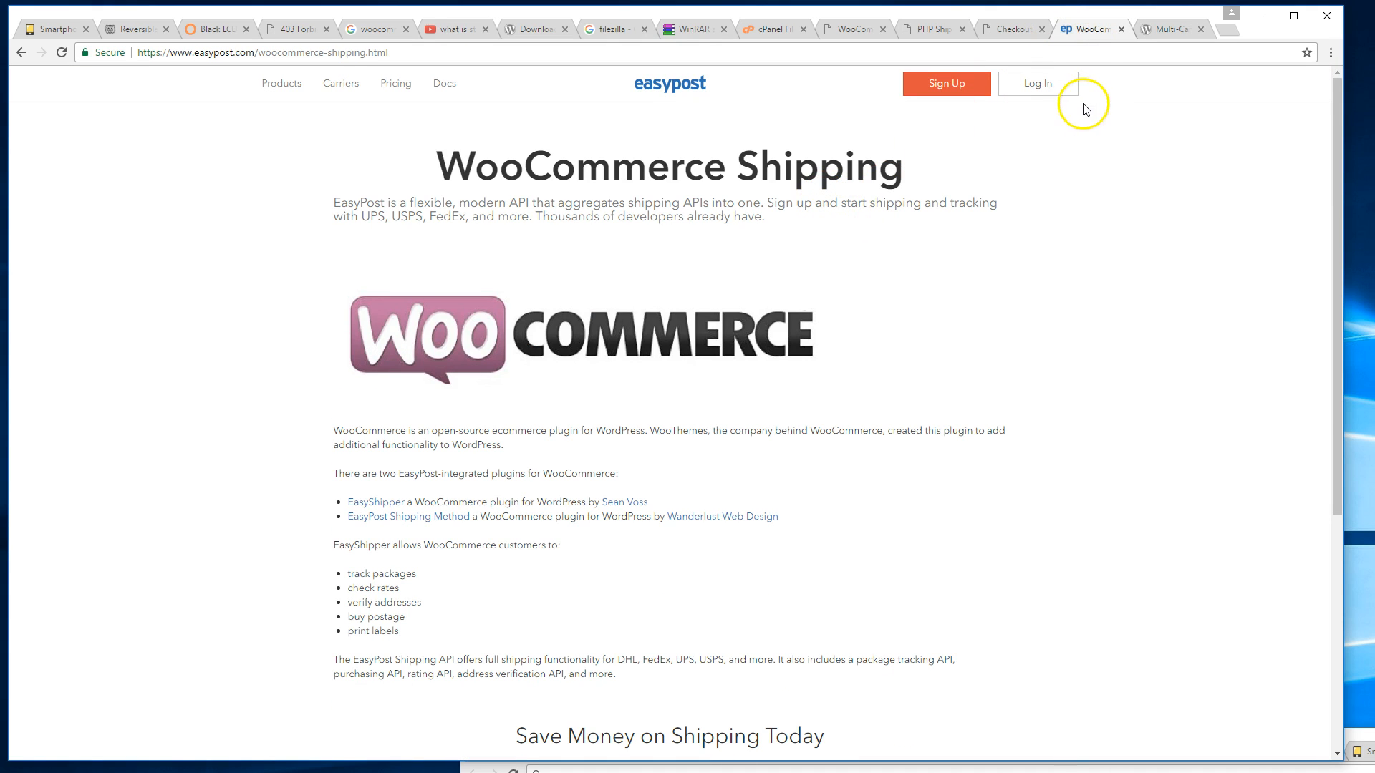
{"action": "left_click", "coordinate": [1155, 33]}
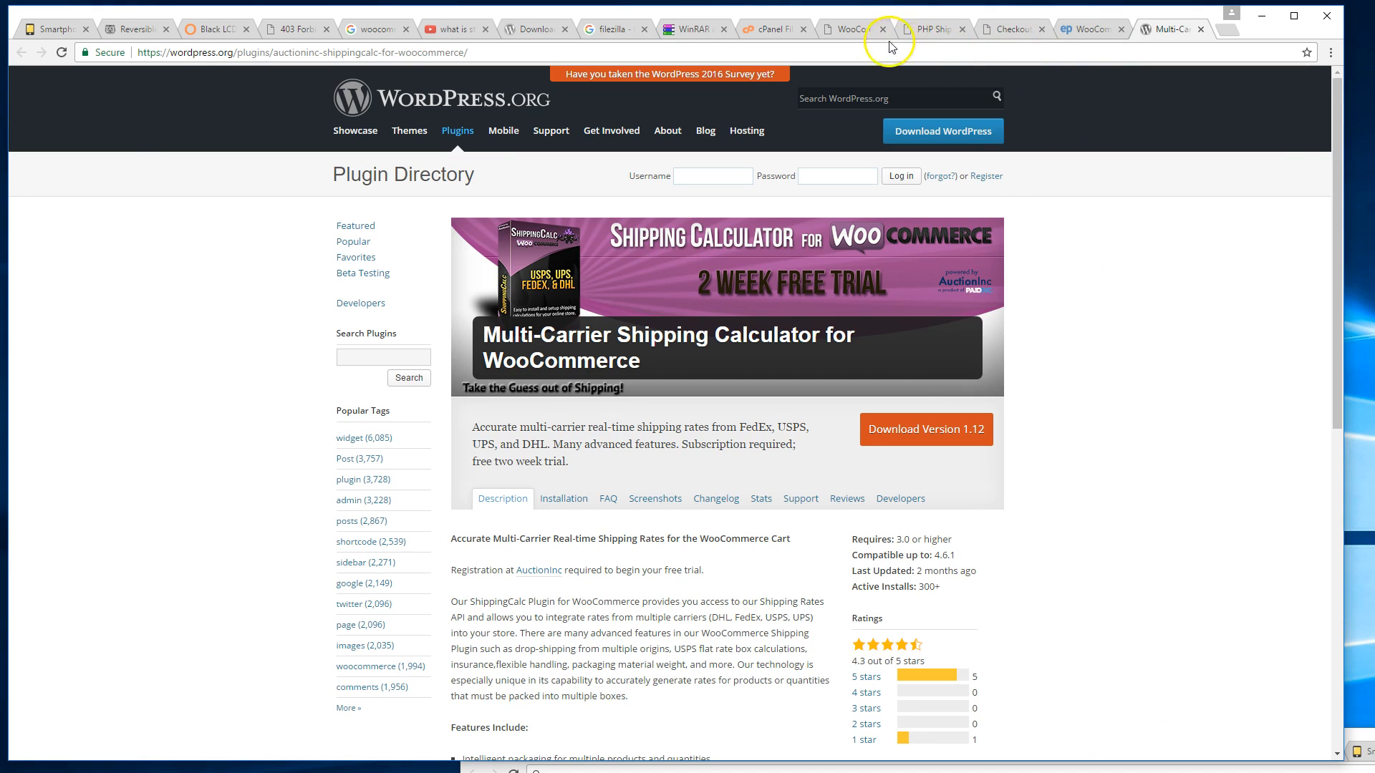
{"action": "left_click", "coordinate": [856, 29]}
{"action": "scroll", "coordinate": [669, 246], "scroll_direction": "up", "scroll_amount": 3}
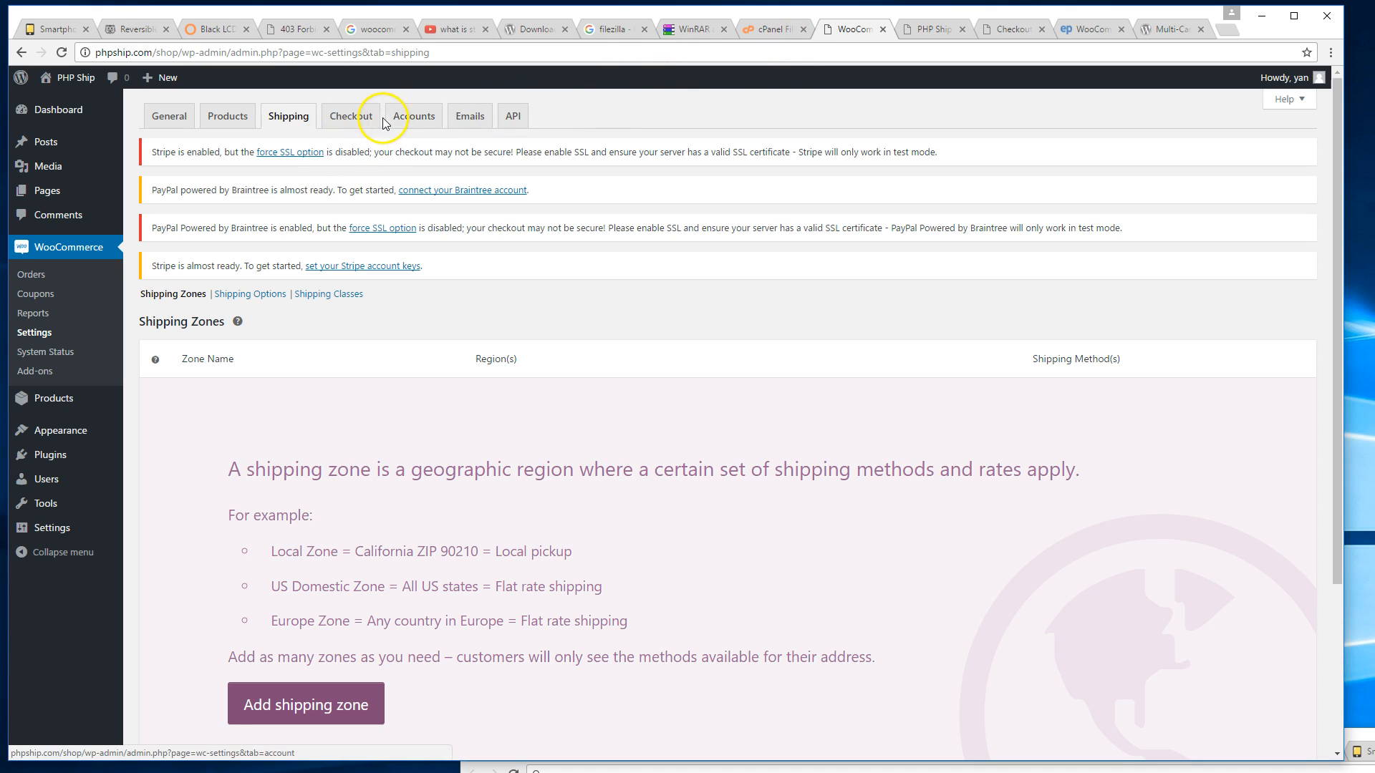
Glance at the PHP Ship front page, then view the Shop page on the live site.
{"action": "left_click", "coordinate": [925, 28]}
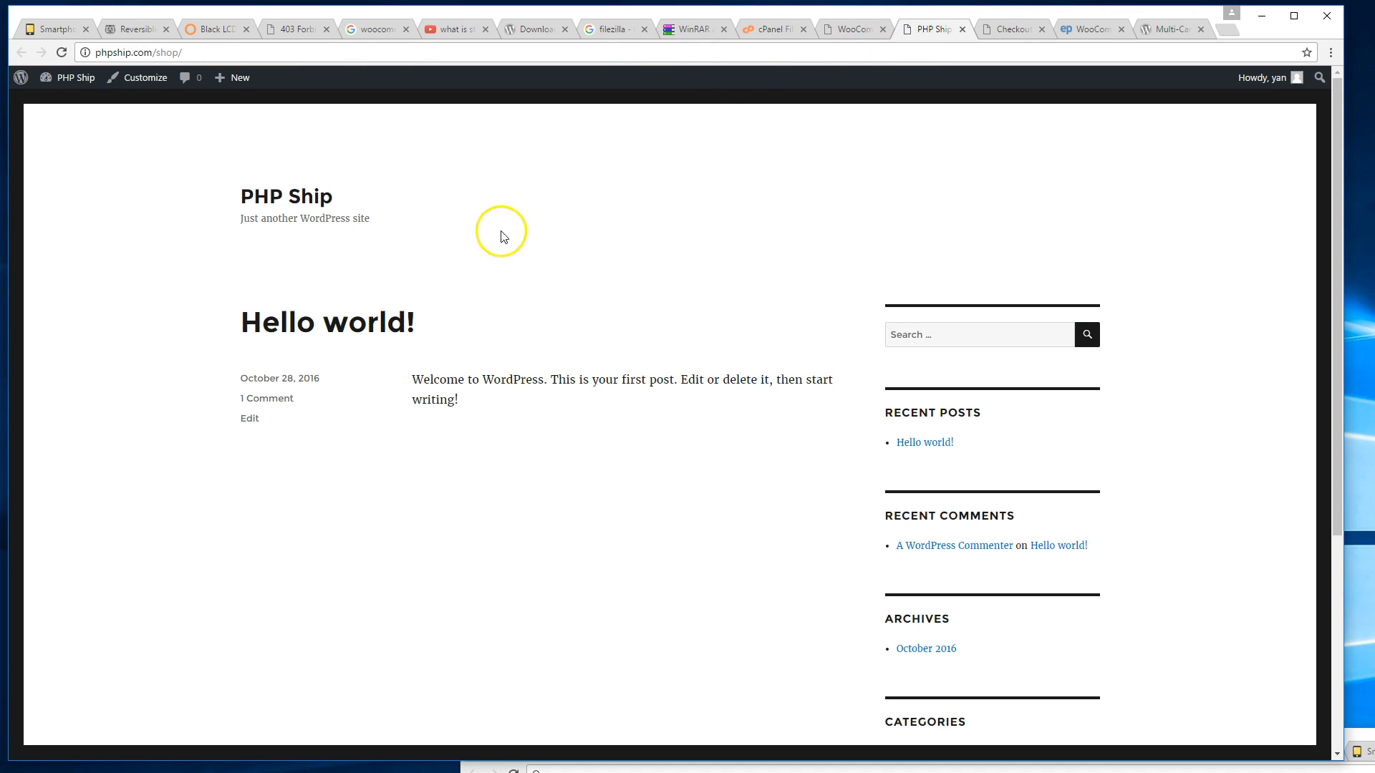
{"action": "left_click", "coordinate": [866, 29]}
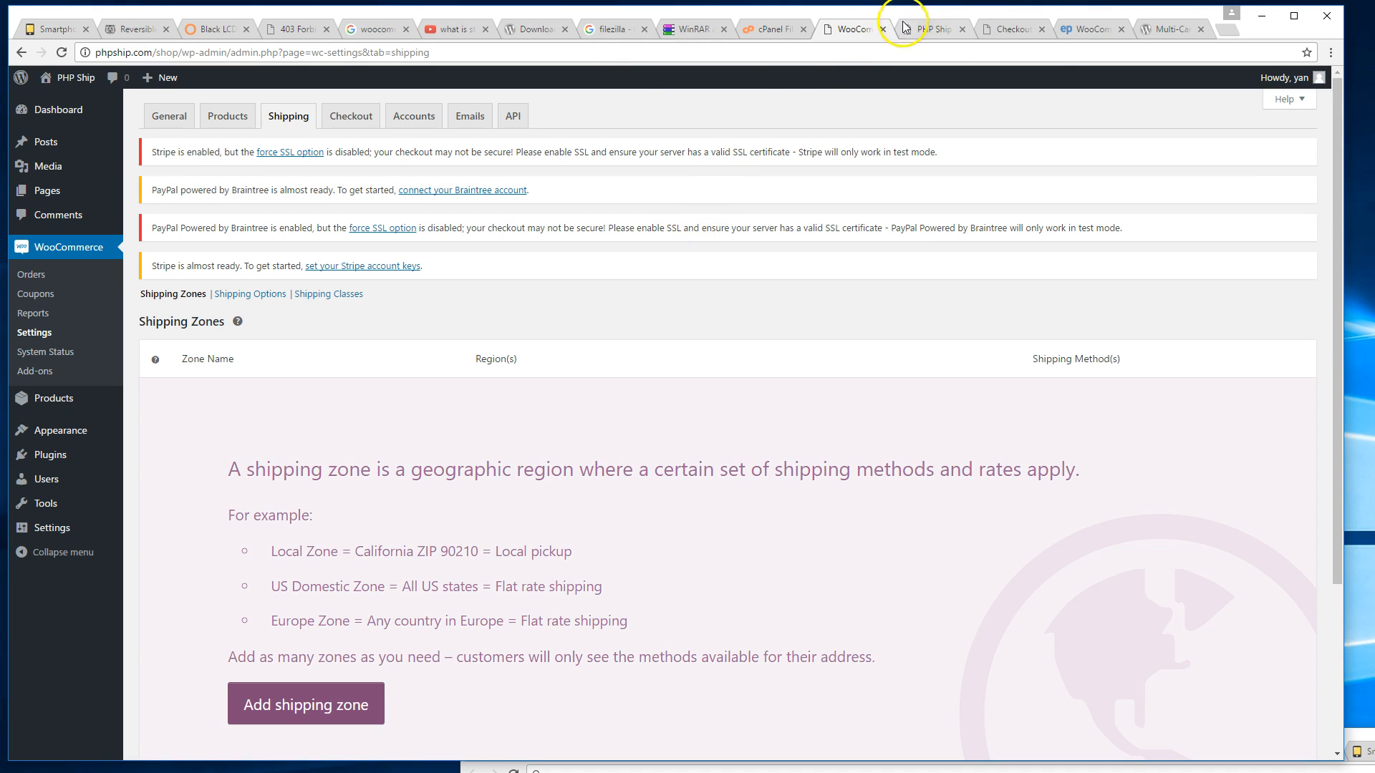
{"action": "mouse_move", "coordinate": [93, 197]}
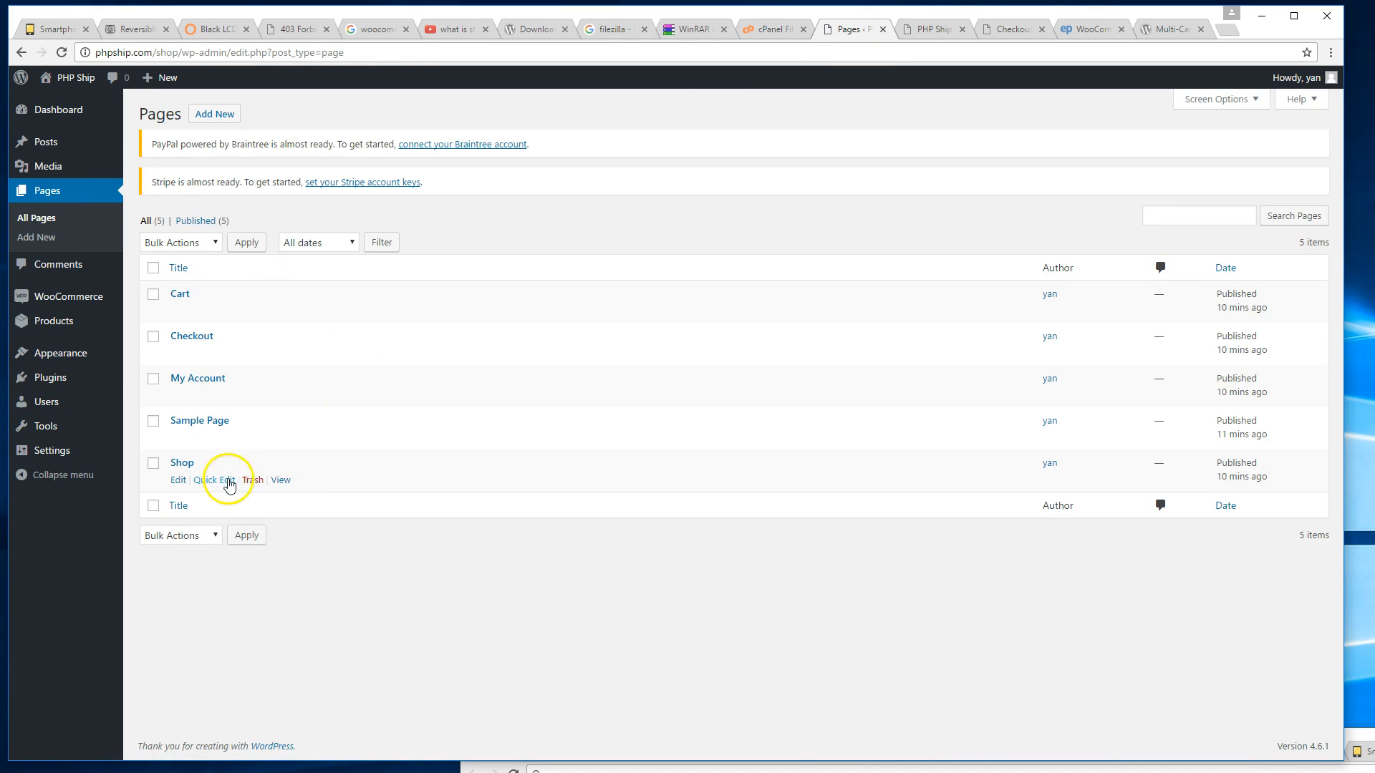
{"action": "left_click", "coordinate": [279, 481]}
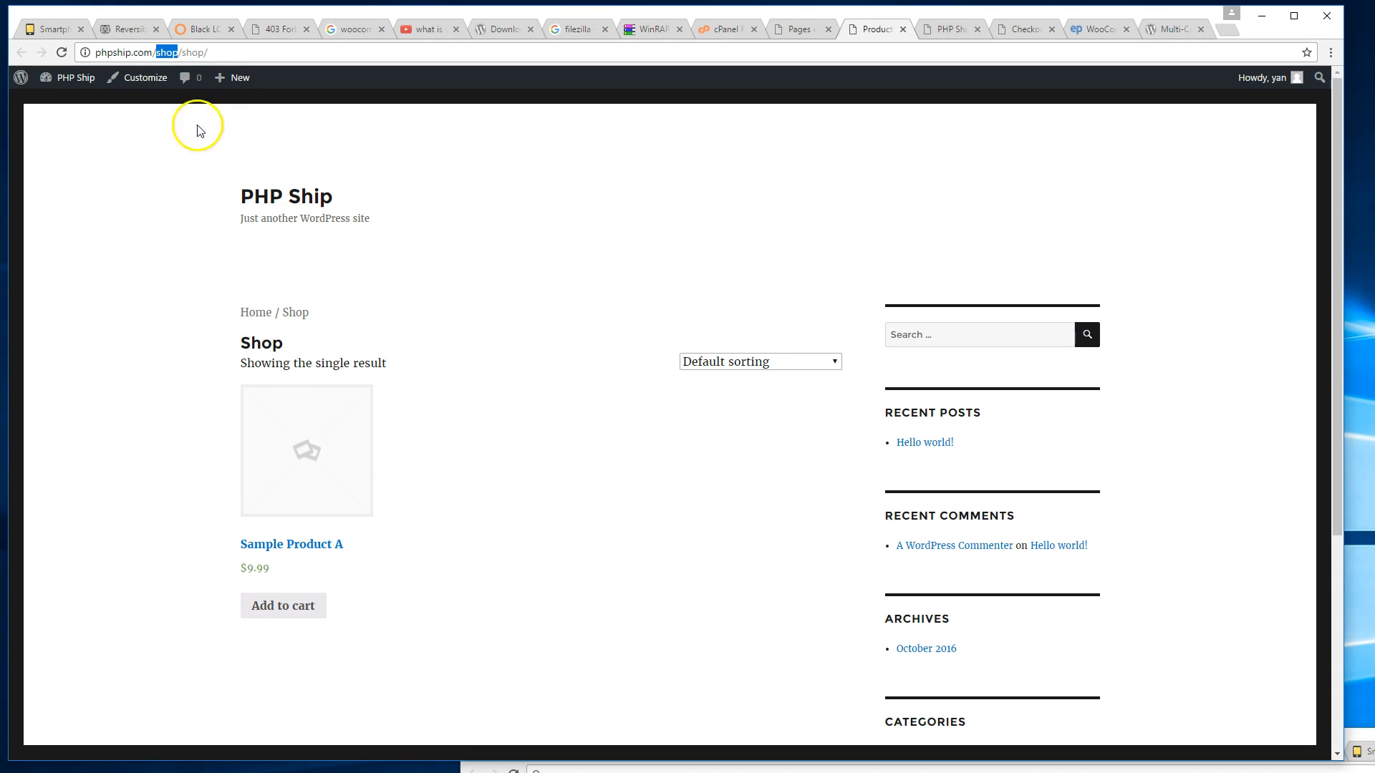
{"action": "left_click", "coordinate": [158, 292]}
{"action": "left_click_drag", "start_coordinate": [182, 55], "coordinate": [268, 56]}
{"action": "left_click", "coordinate": [407, 312]}
Open Sample Product A ($9.99) from the Shop page and check it against the admin Pages list.
{"action": "left_click", "coordinate": [324, 425]}
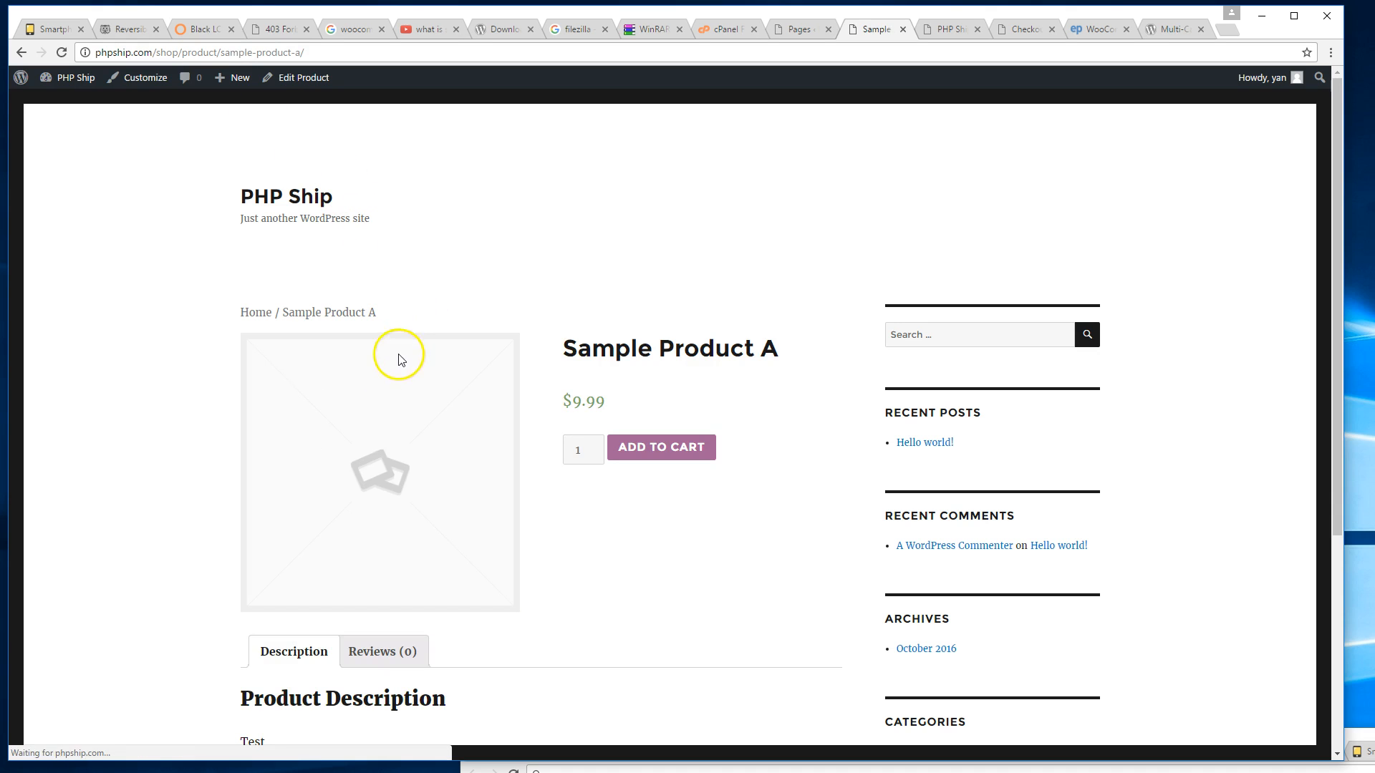
{"action": "scroll", "coordinate": [386, 401], "scroll_direction": "down", "scroll_amount": 1}
{"action": "left_click", "coordinate": [21, 53]}
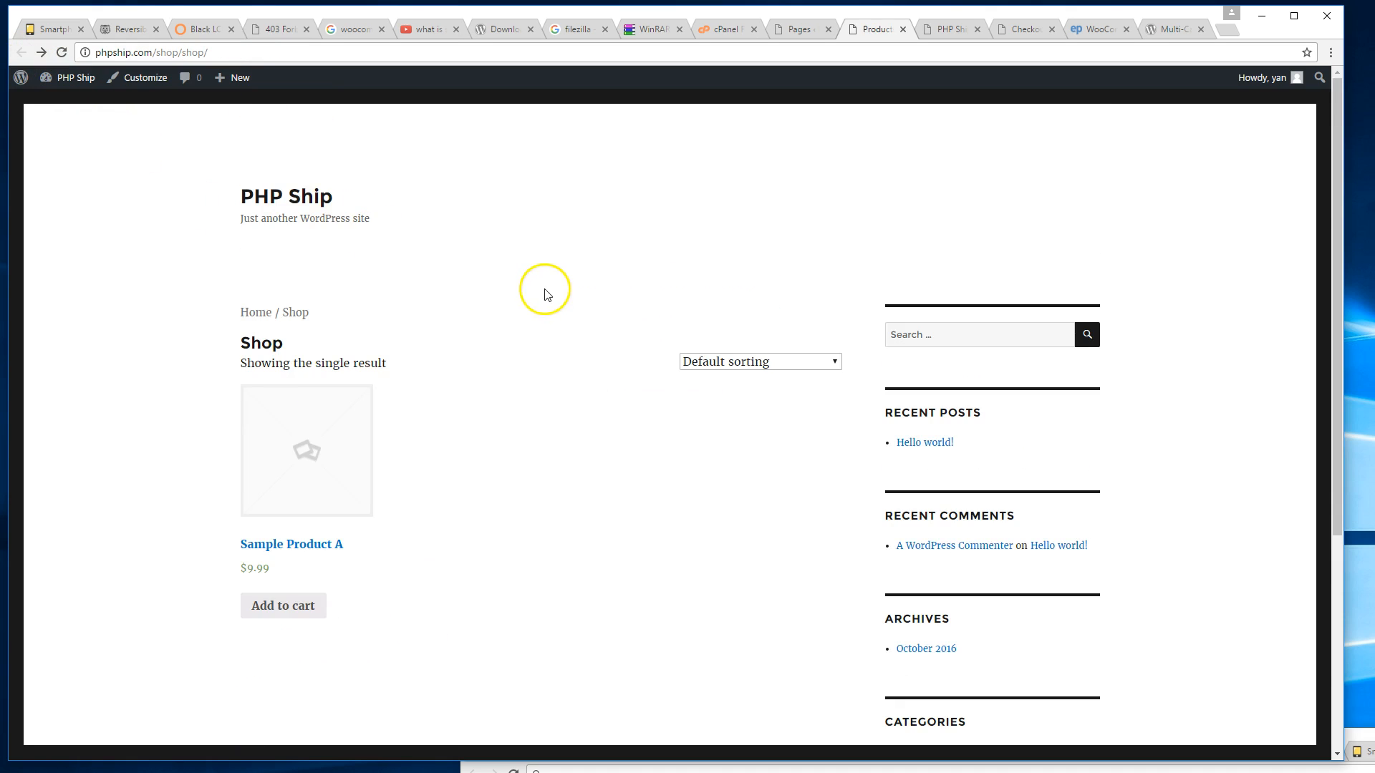
{"action": "scroll", "coordinate": [620, 289], "scroll_direction": "down", "scroll_amount": 3}
{"action": "scroll", "coordinate": [512, 373], "scroll_direction": "up", "scroll_amount": 2}
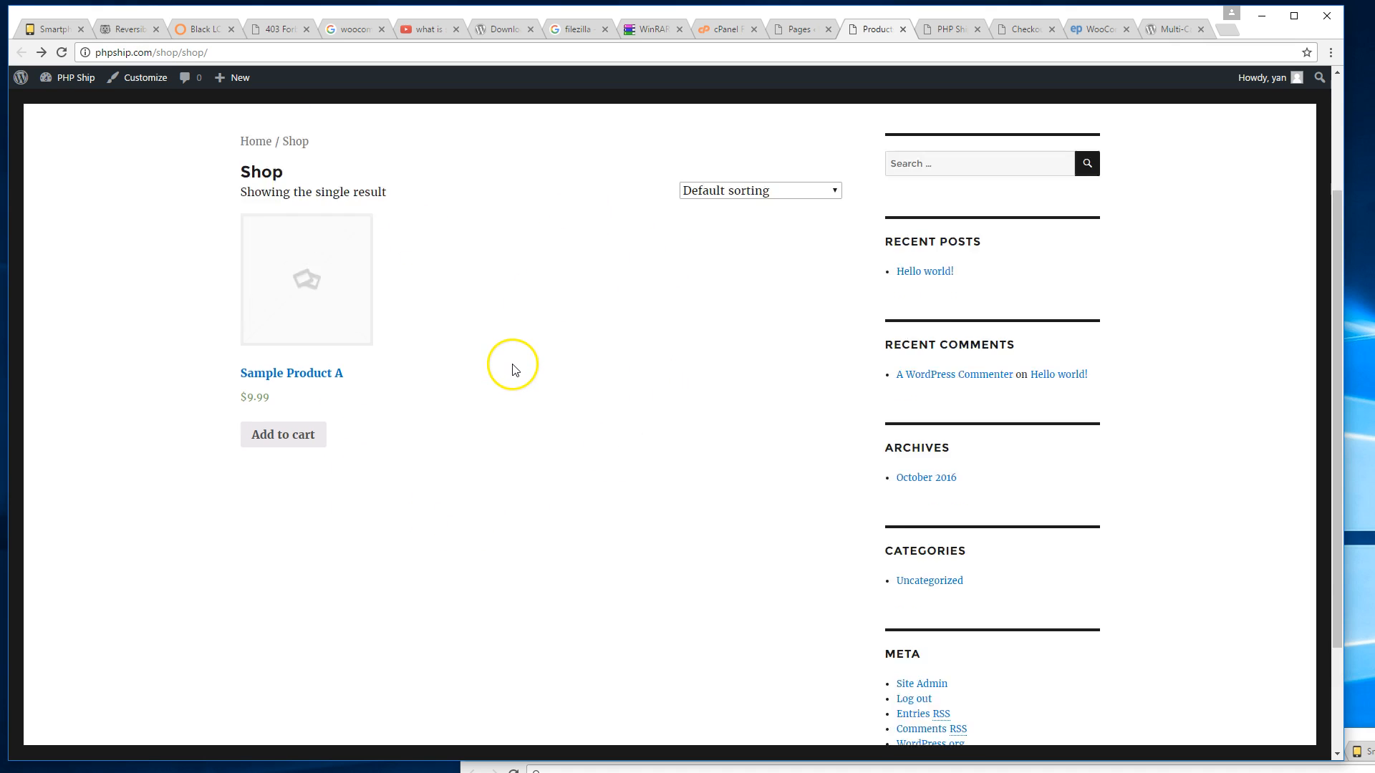
{"action": "left_click", "coordinate": [334, 481]}
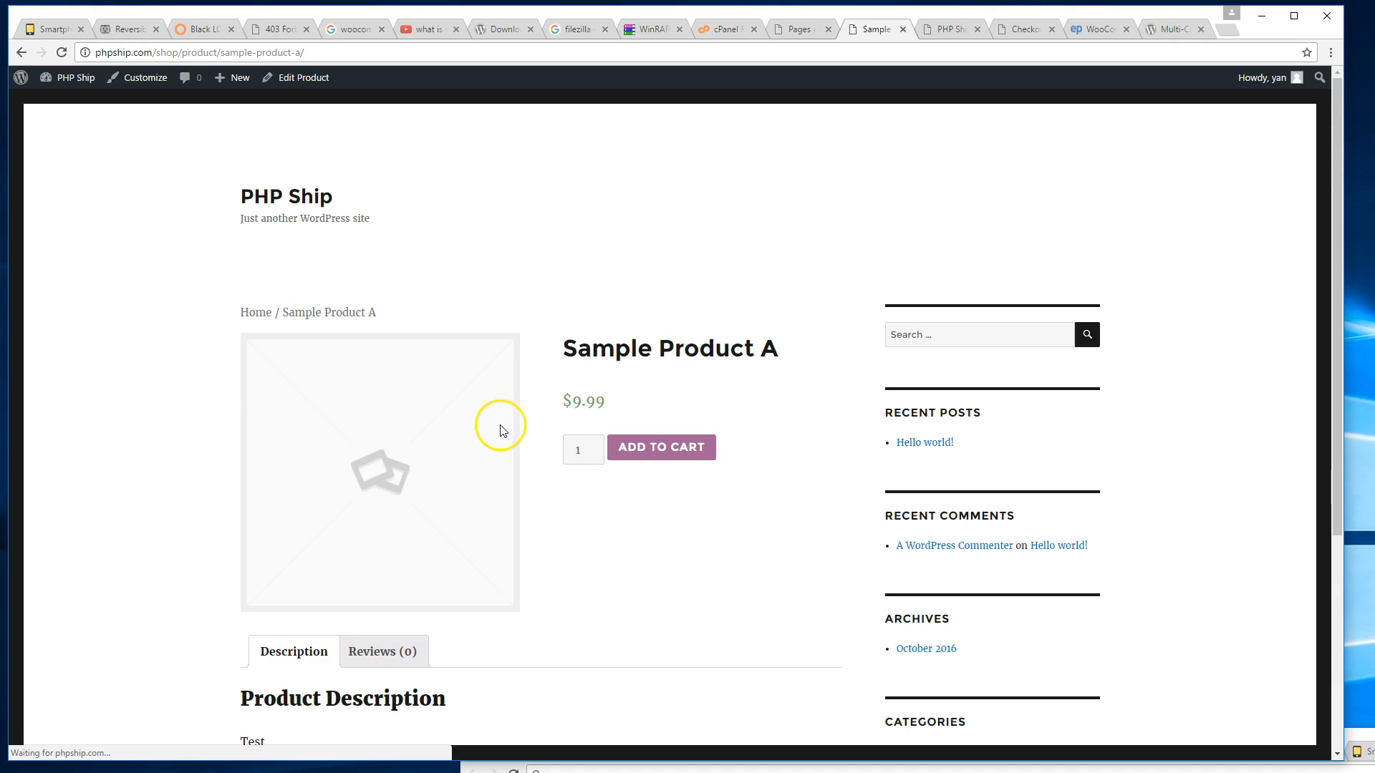
{"action": "scroll", "coordinate": [479, 421], "scroll_direction": "down", "scroll_amount": 2}
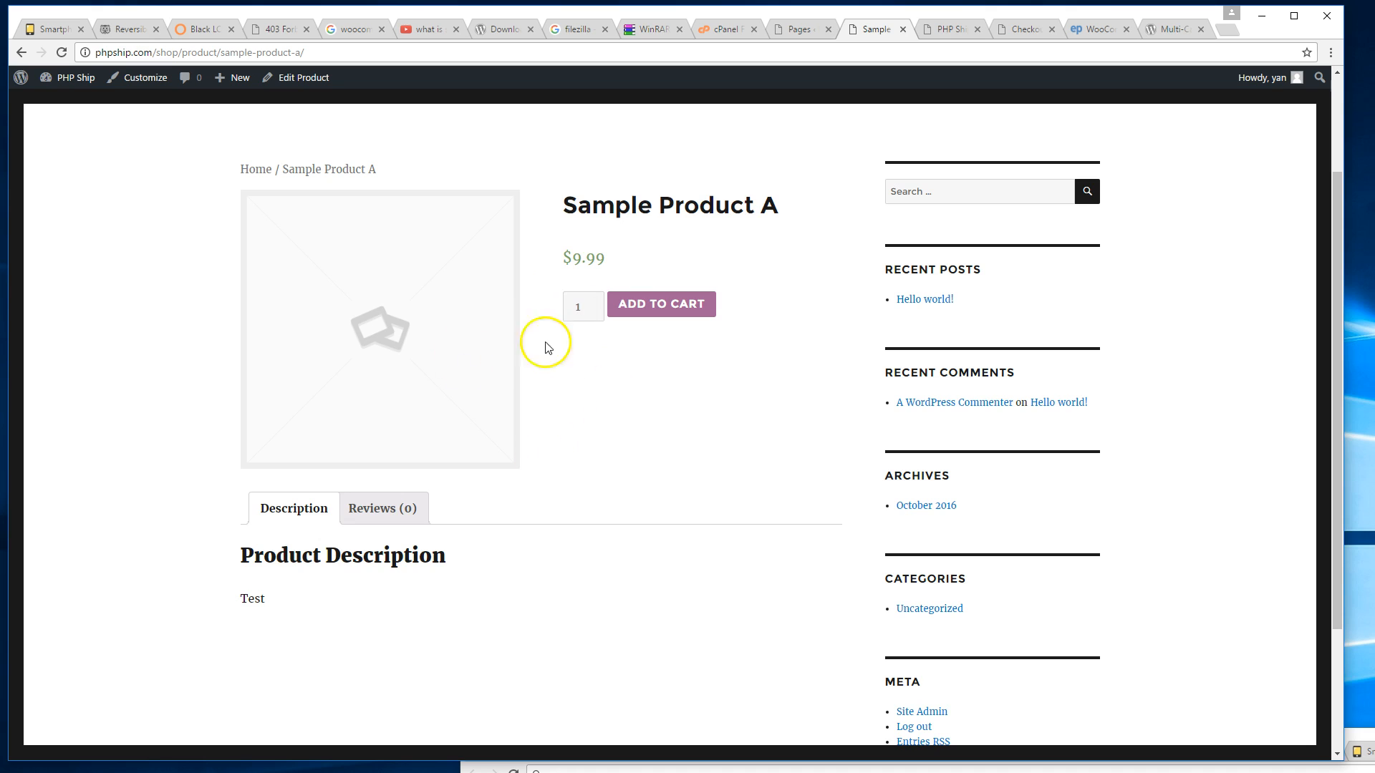
{"action": "scroll", "coordinate": [572, 372], "scroll_direction": "up", "scroll_amount": 2}
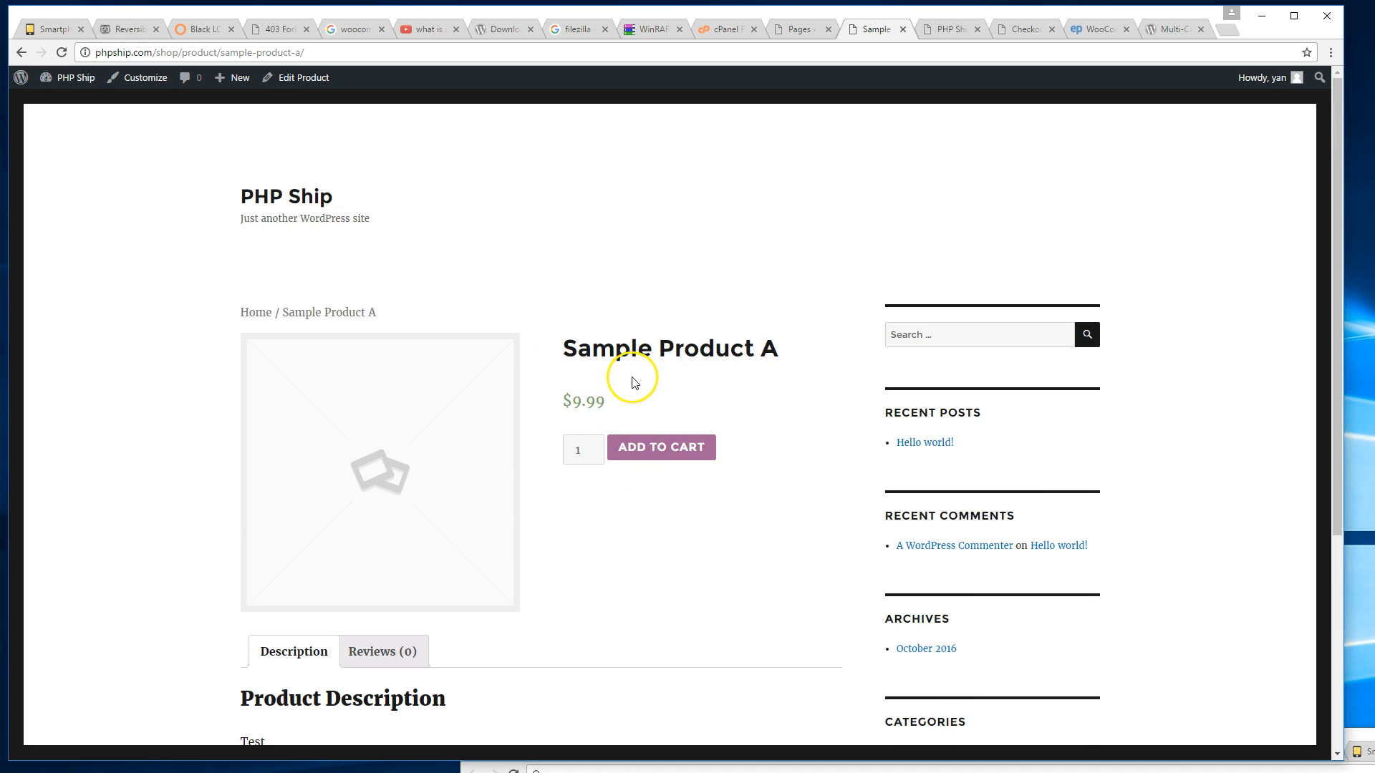
{"action": "left_click", "coordinate": [802, 32]}
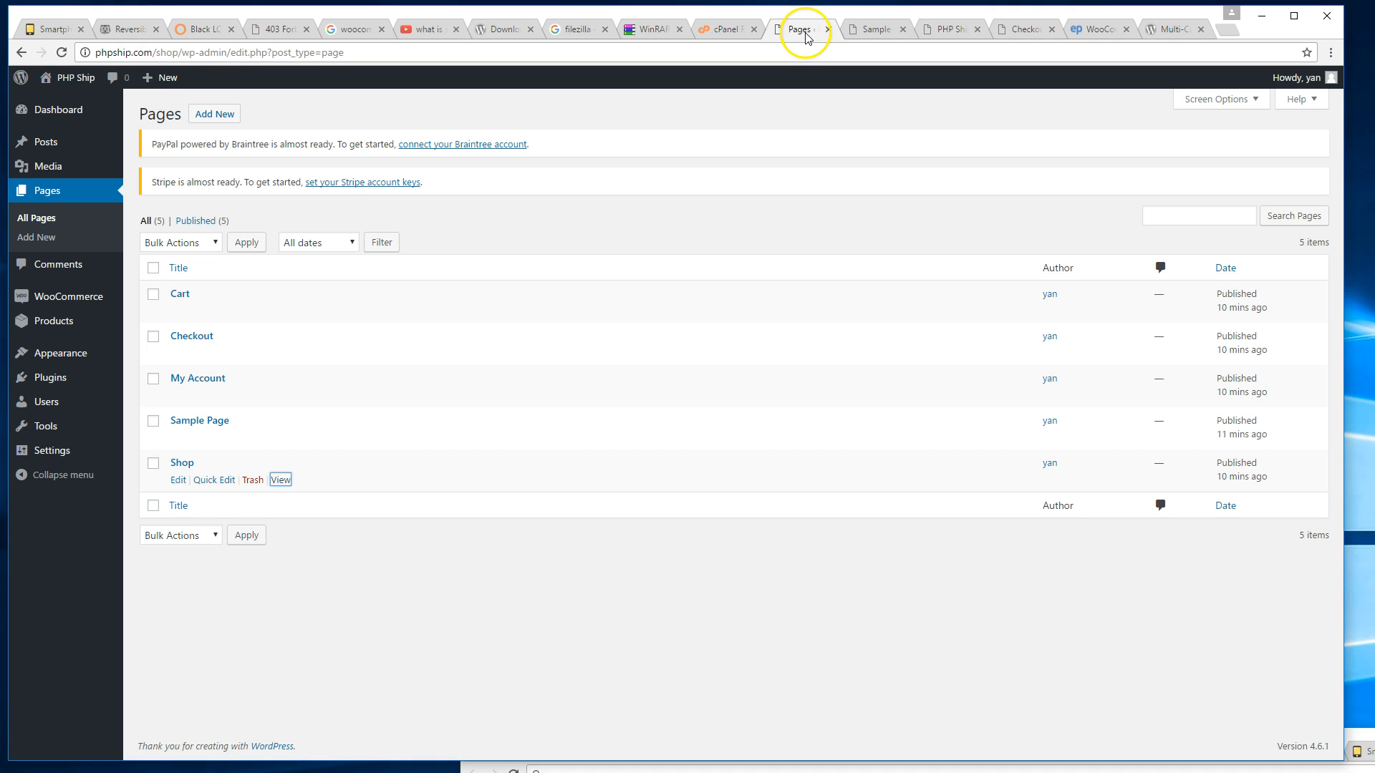
{"action": "left_click", "coordinate": [861, 30]}
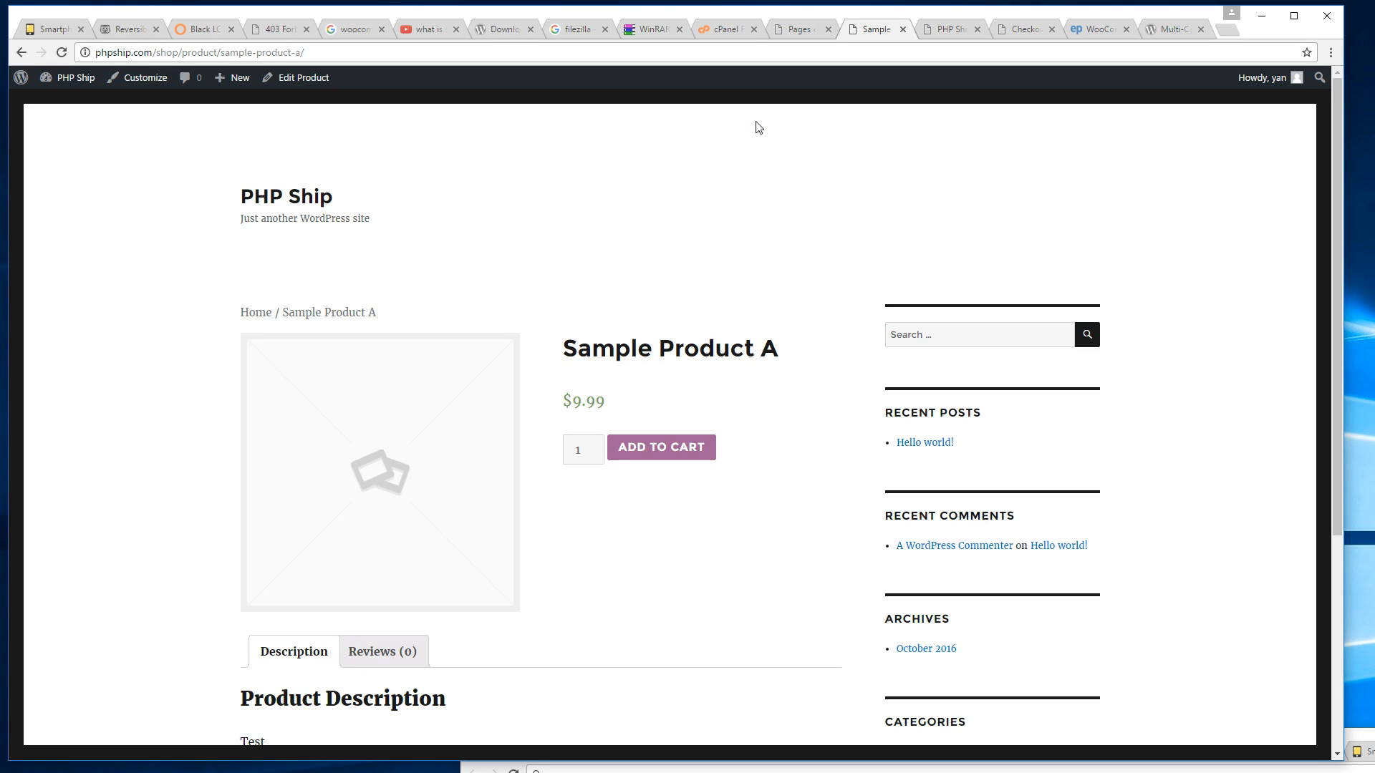
Google 'themeforest' in a new tab and open the ThemeForest website.
{"action": "key", "text": "ctrl+t"}
{"action": "type", "text": "t"}
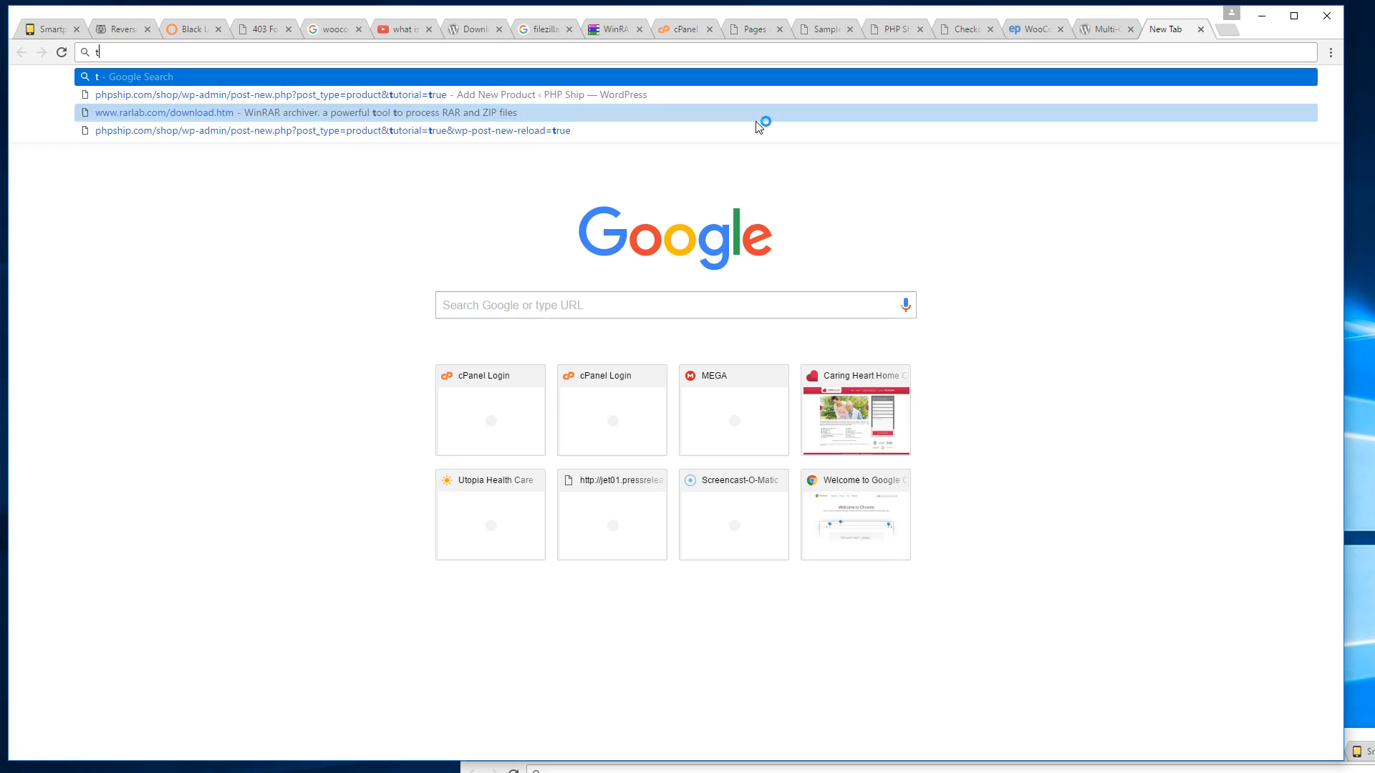
{"action": "type", "text": "hemeforest"}
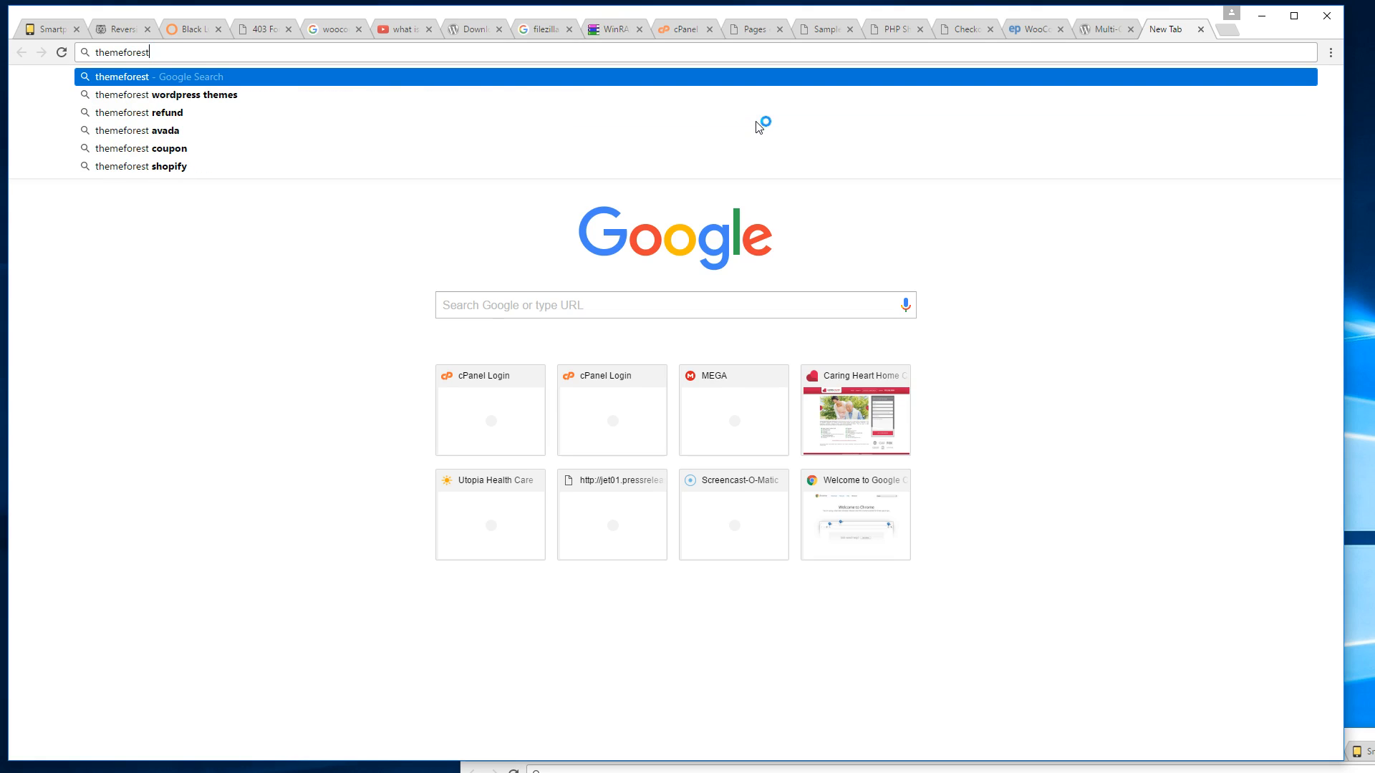
{"action": "key", "text": "Return"}
{"action": "left_click", "coordinate": [676, 66]}
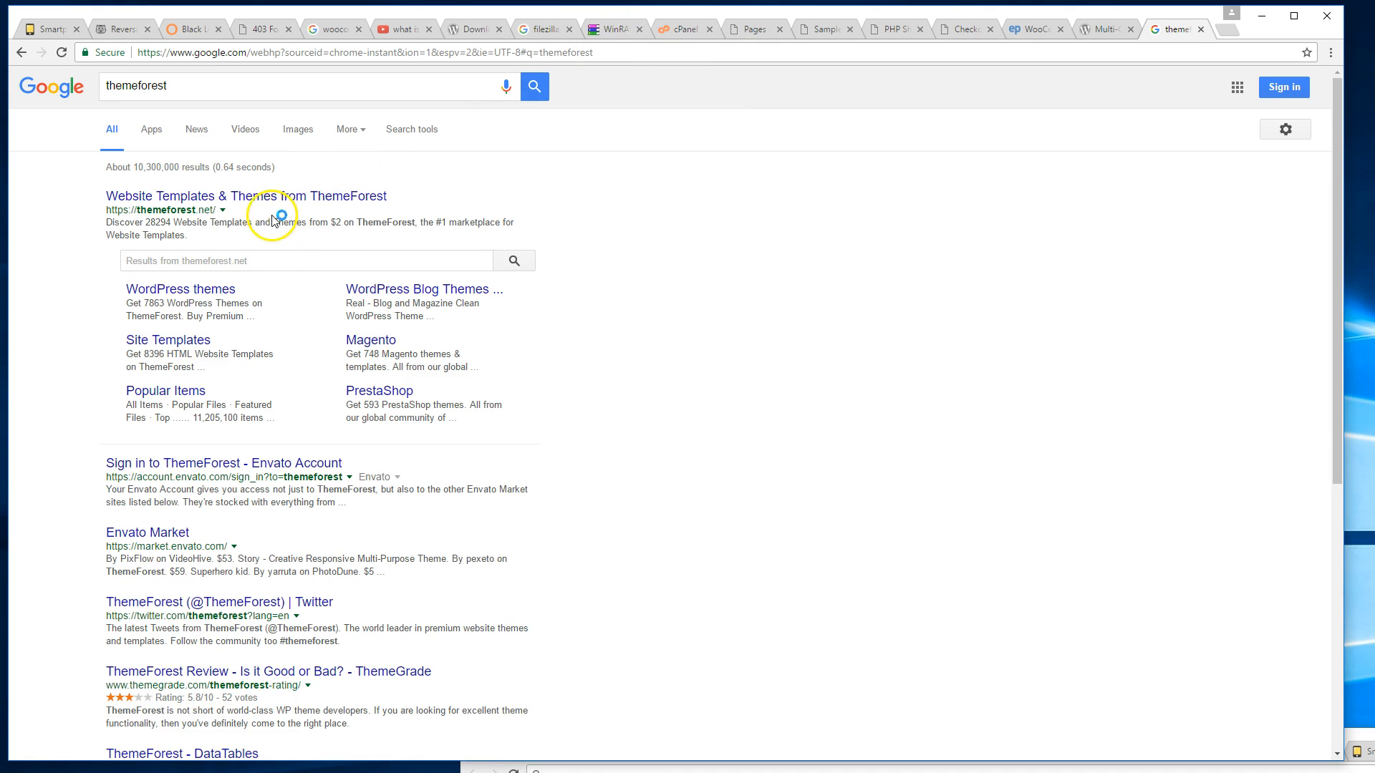
{"action": "left_click", "coordinate": [267, 198]}
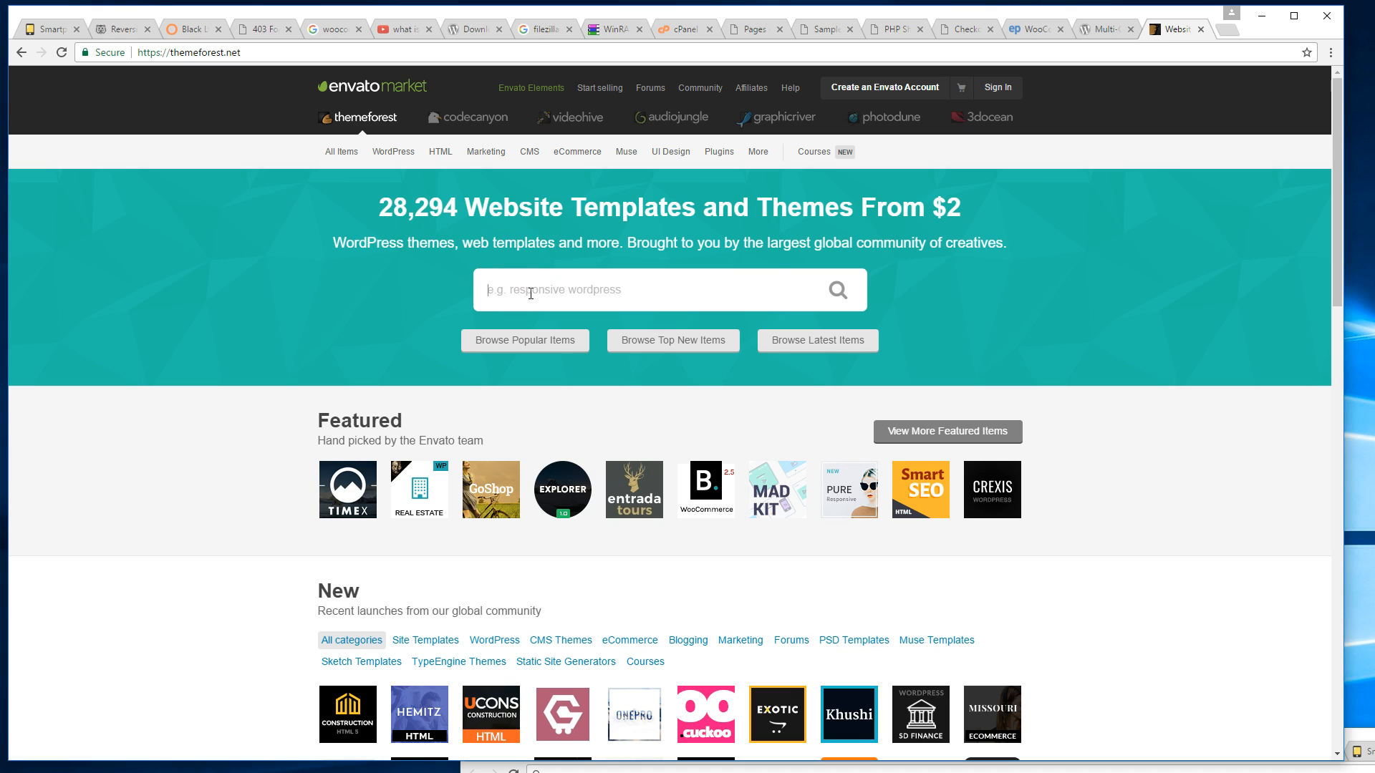
Search ThemeForest for 'woocommerce themes' and open the XStore theme listing in a new tab.
{"action": "type", "text": "oocommerce themes"}
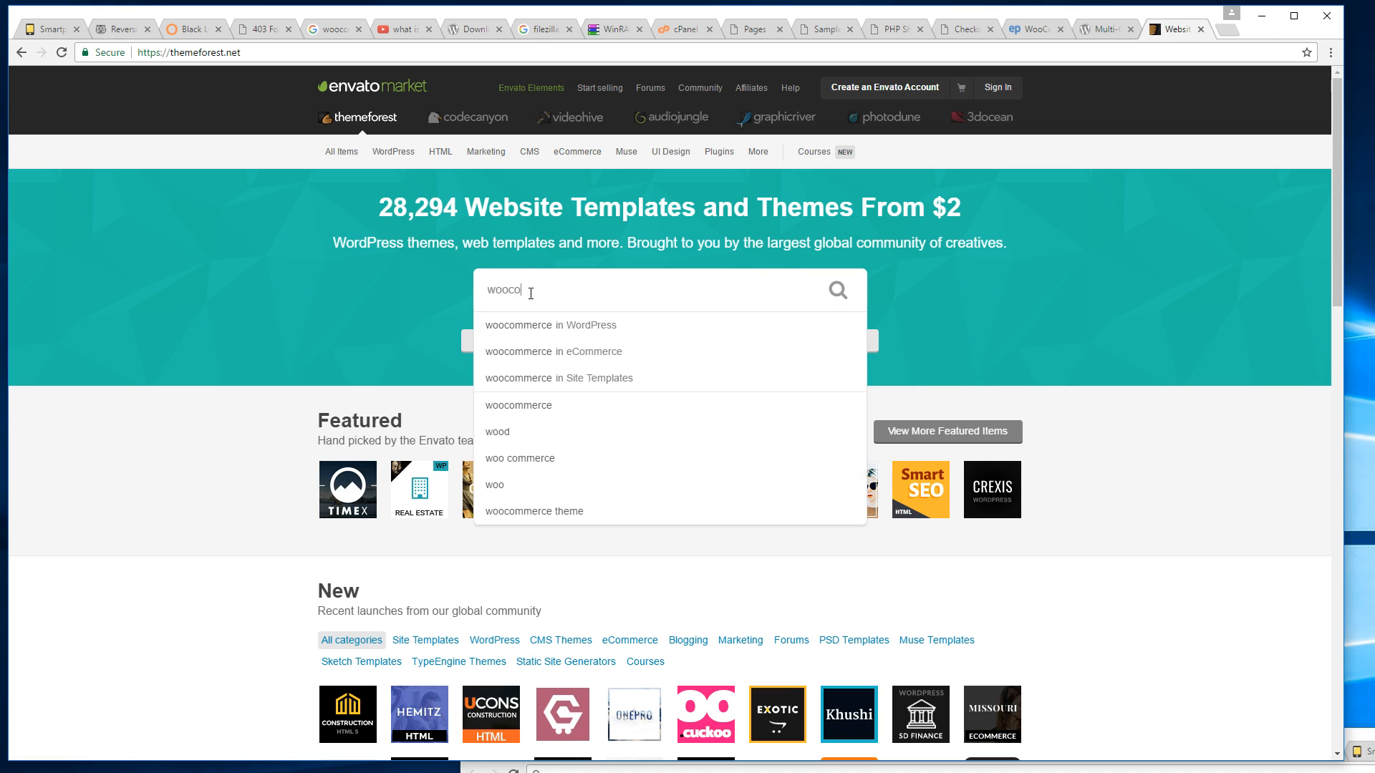
{"action": "key", "text": "Return"}
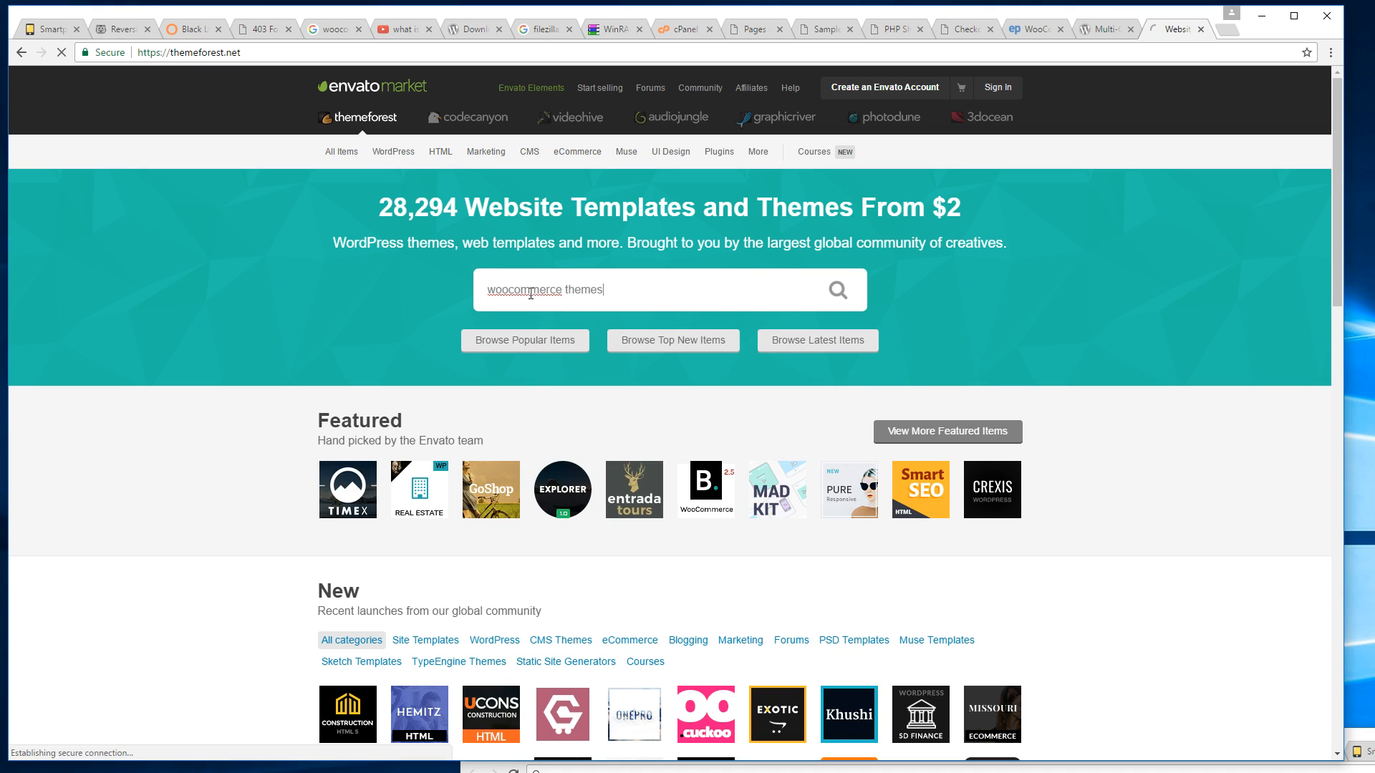
{"action": "scroll", "coordinate": [784, 272], "scroll_direction": "down", "scroll_amount": 3}
{"action": "scroll", "coordinate": [780, 272], "scroll_direction": "down", "scroll_amount": 3}
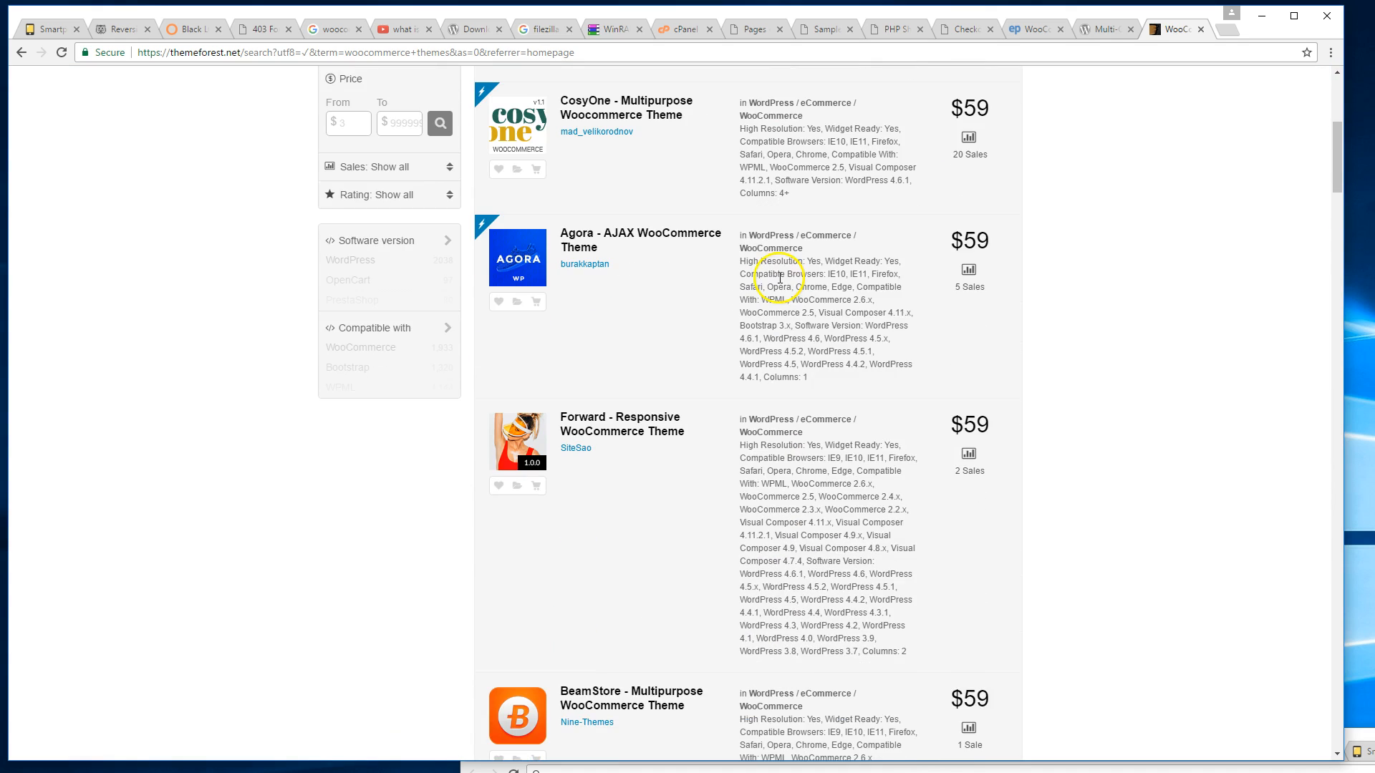
{"action": "scroll", "coordinate": [780, 261], "scroll_direction": "up", "scroll_amount": 4}
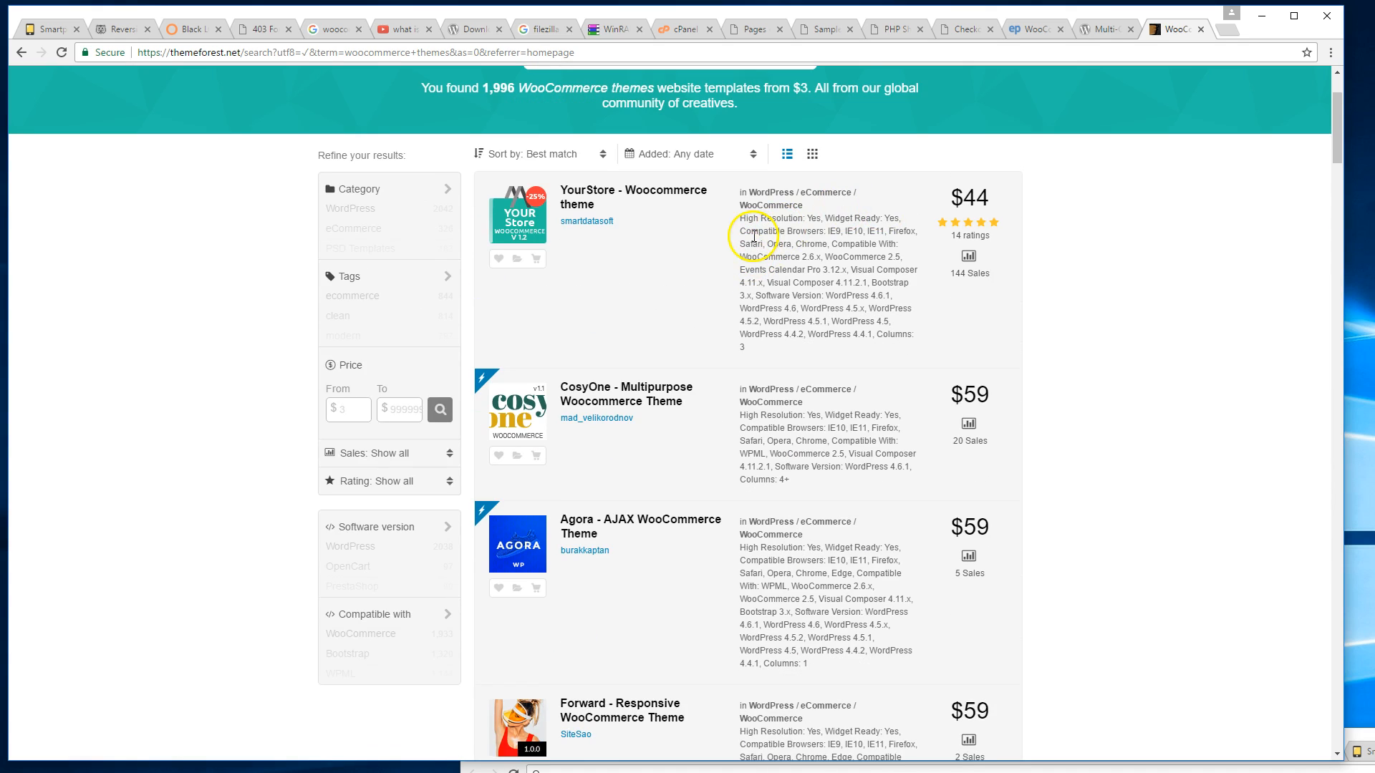
{"action": "scroll", "coordinate": [753, 236], "scroll_direction": "down", "scroll_amount": 15}
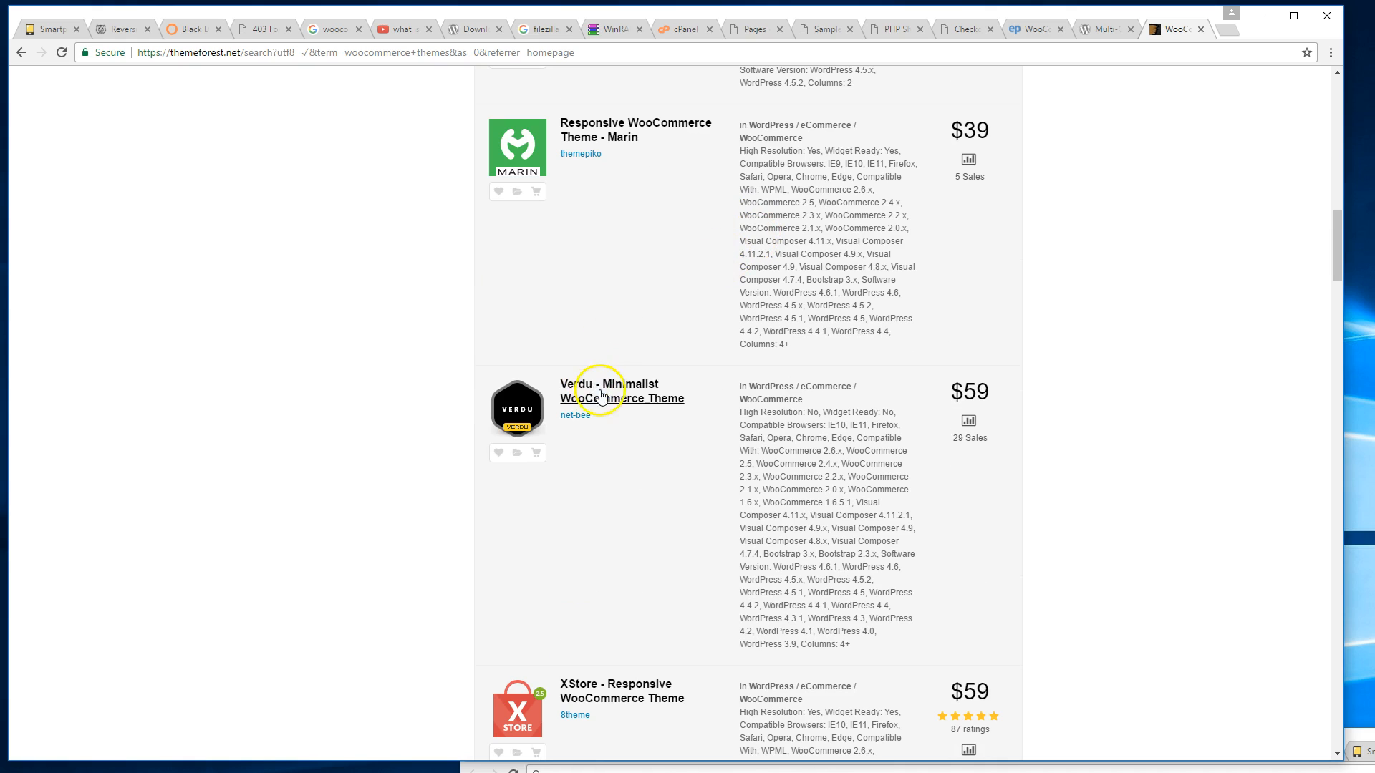
{"action": "scroll", "coordinate": [623, 383], "scroll_direction": "down", "scroll_amount": 5}
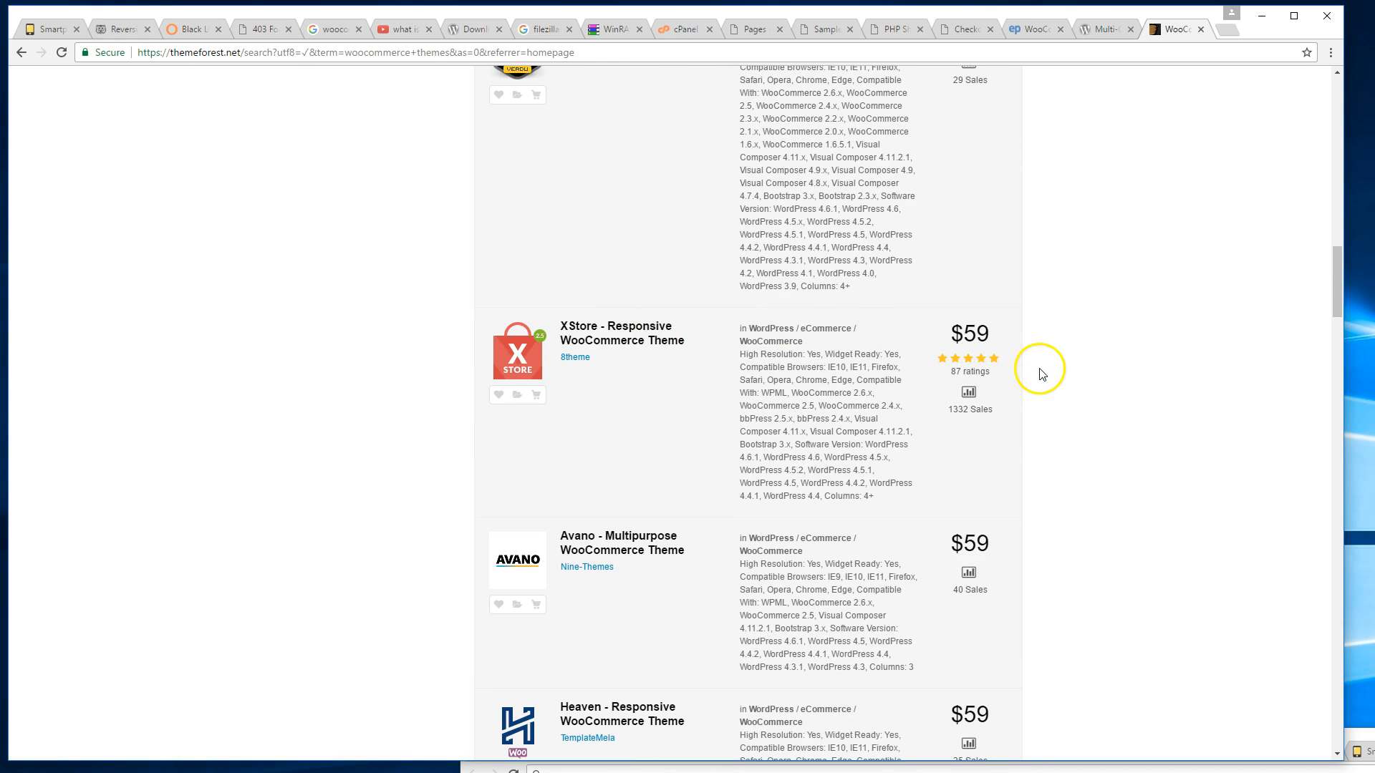
{"action": "scroll", "coordinate": [1013, 356], "scroll_direction": "down", "scroll_amount": 1}
{"action": "right_click", "coordinate": [662, 276]}
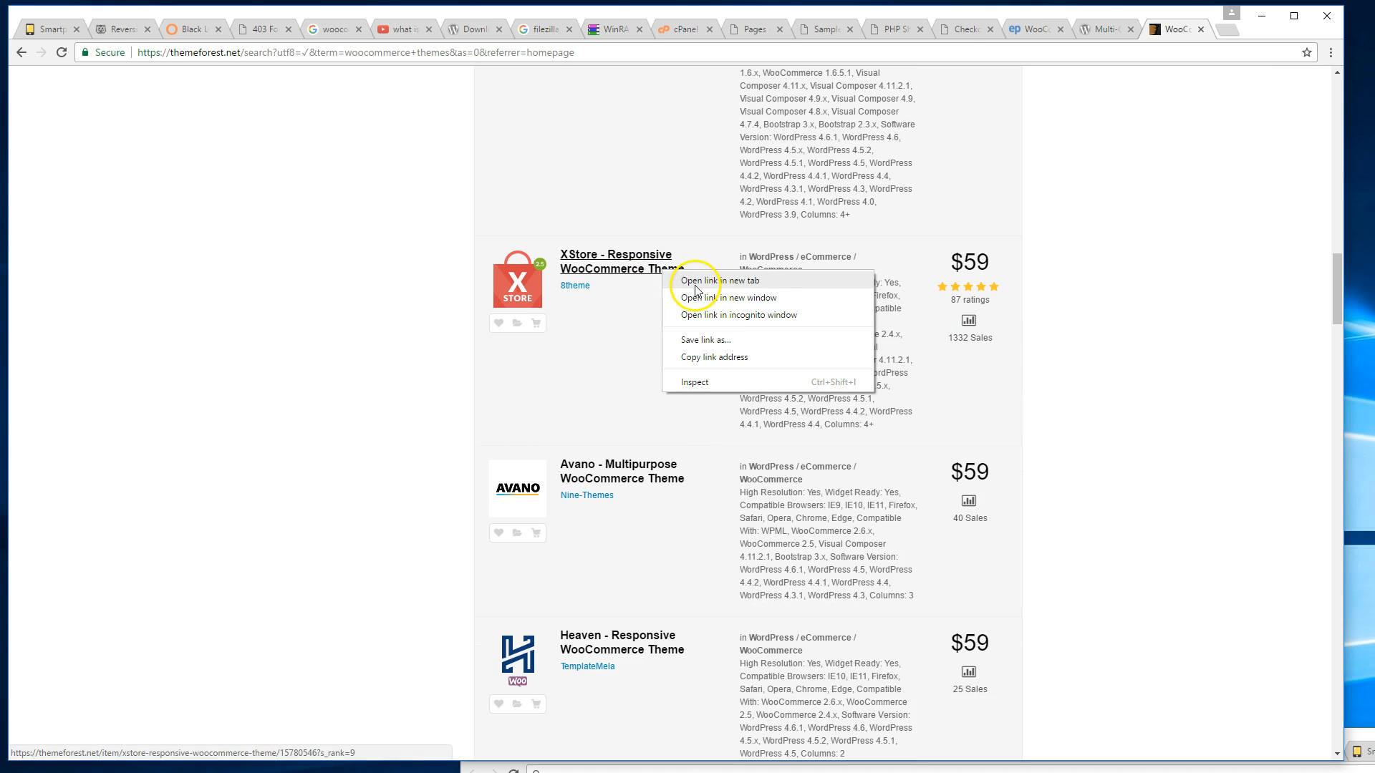
{"action": "left_click", "coordinate": [687, 284]}
{"action": "scroll", "coordinate": [1049, 284], "scroll_direction": "up", "scroll_amount": 2}
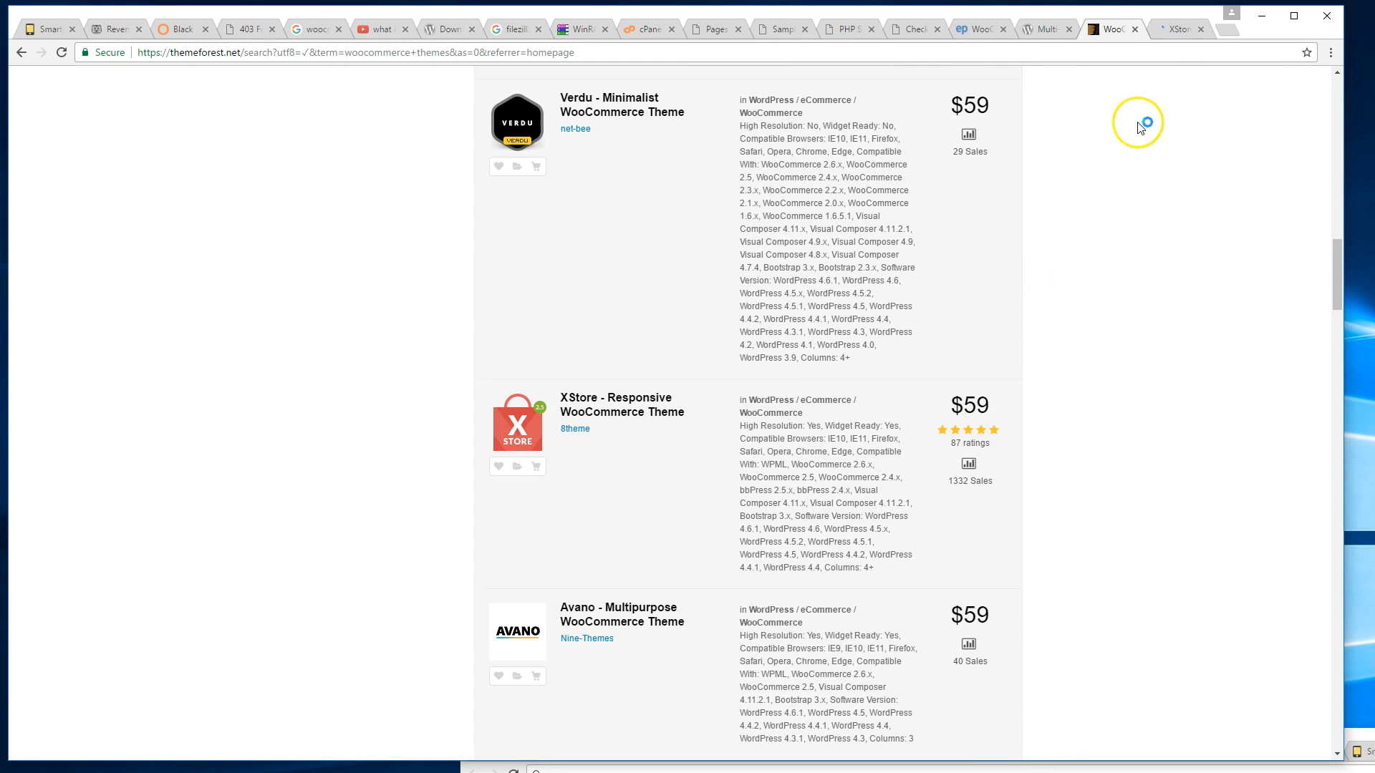
On the XStore listing, open two demo previews in background tabs.
{"action": "left_click", "coordinate": [1166, 34]}
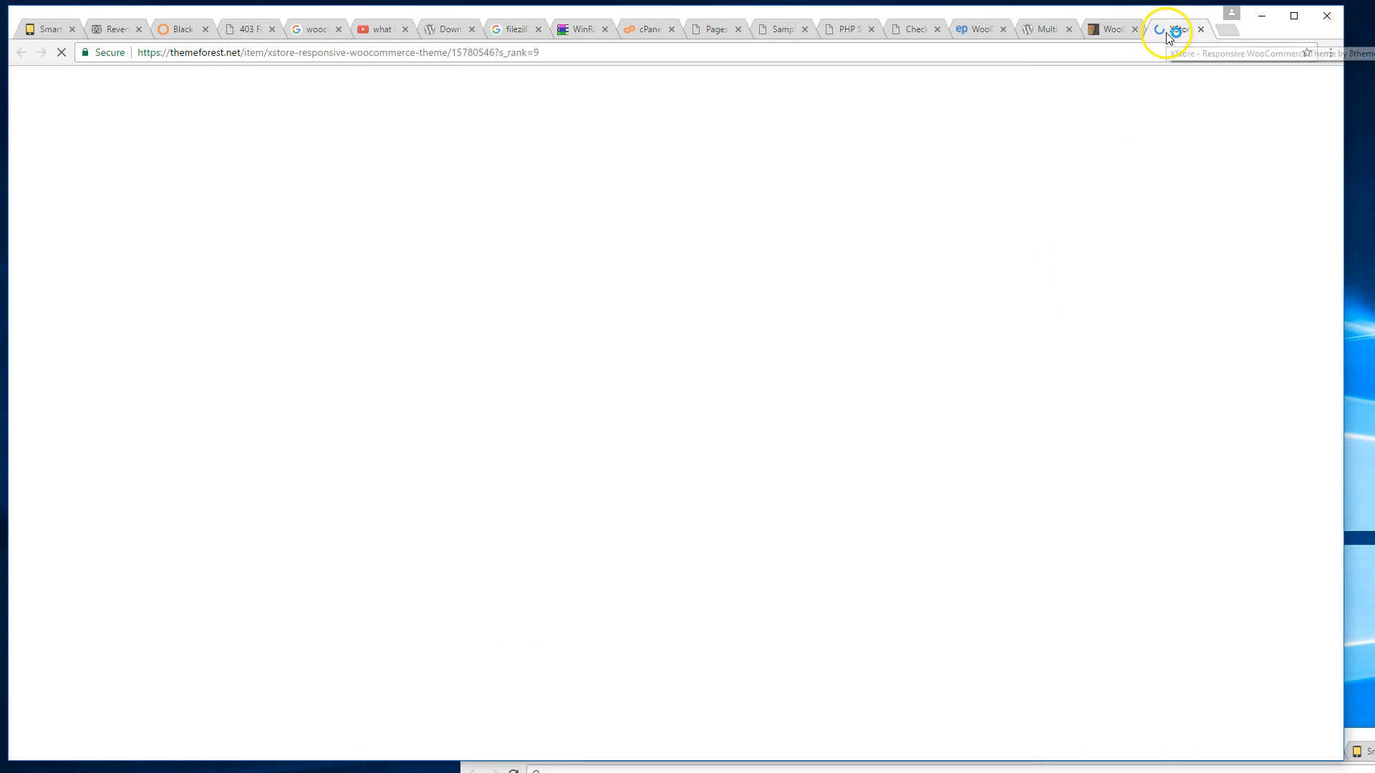
{"action": "scroll", "coordinate": [1102, 222], "scroll_direction": "down", "scroll_amount": 8}
{"action": "scroll", "coordinate": [1108, 226], "scroll_direction": "down", "scroll_amount": 15}
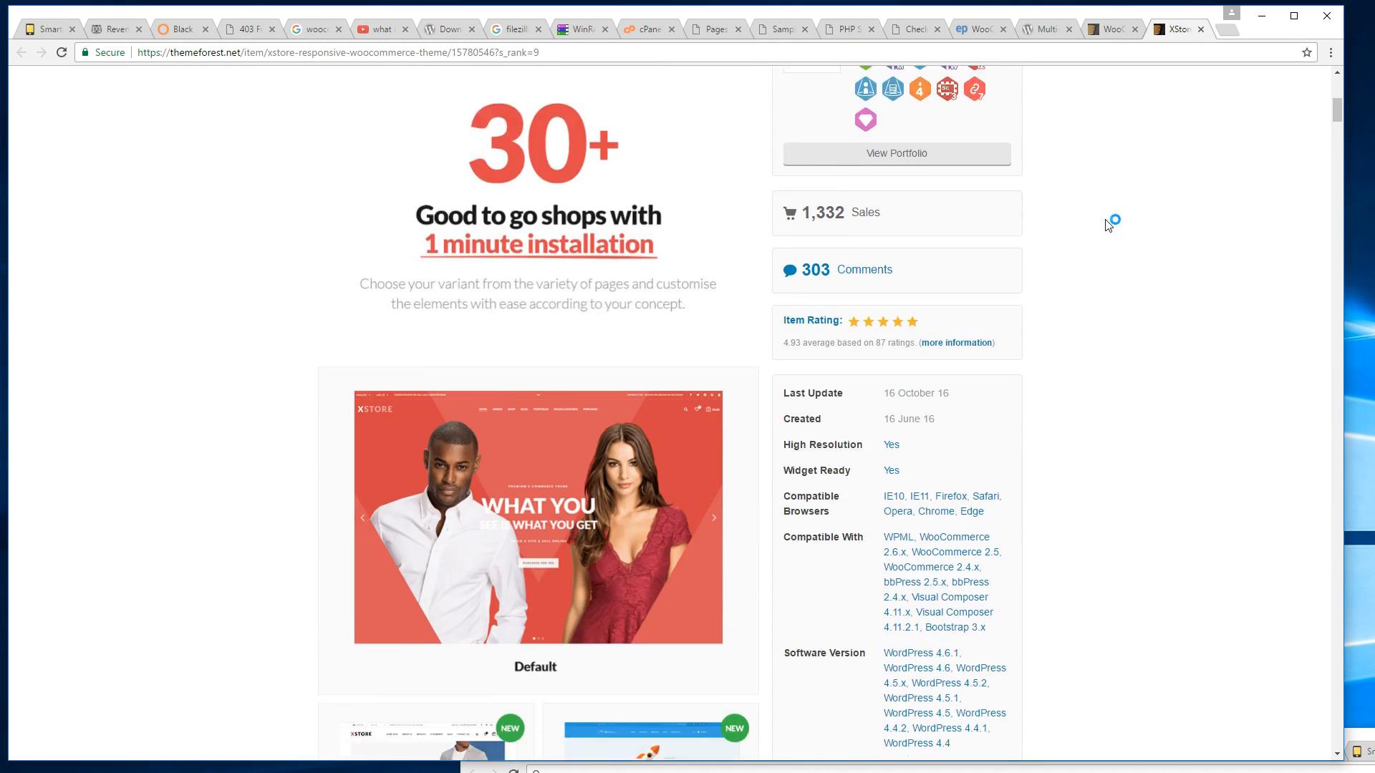
{"action": "scroll", "coordinate": [1108, 226], "scroll_direction": "down", "scroll_amount": 15}
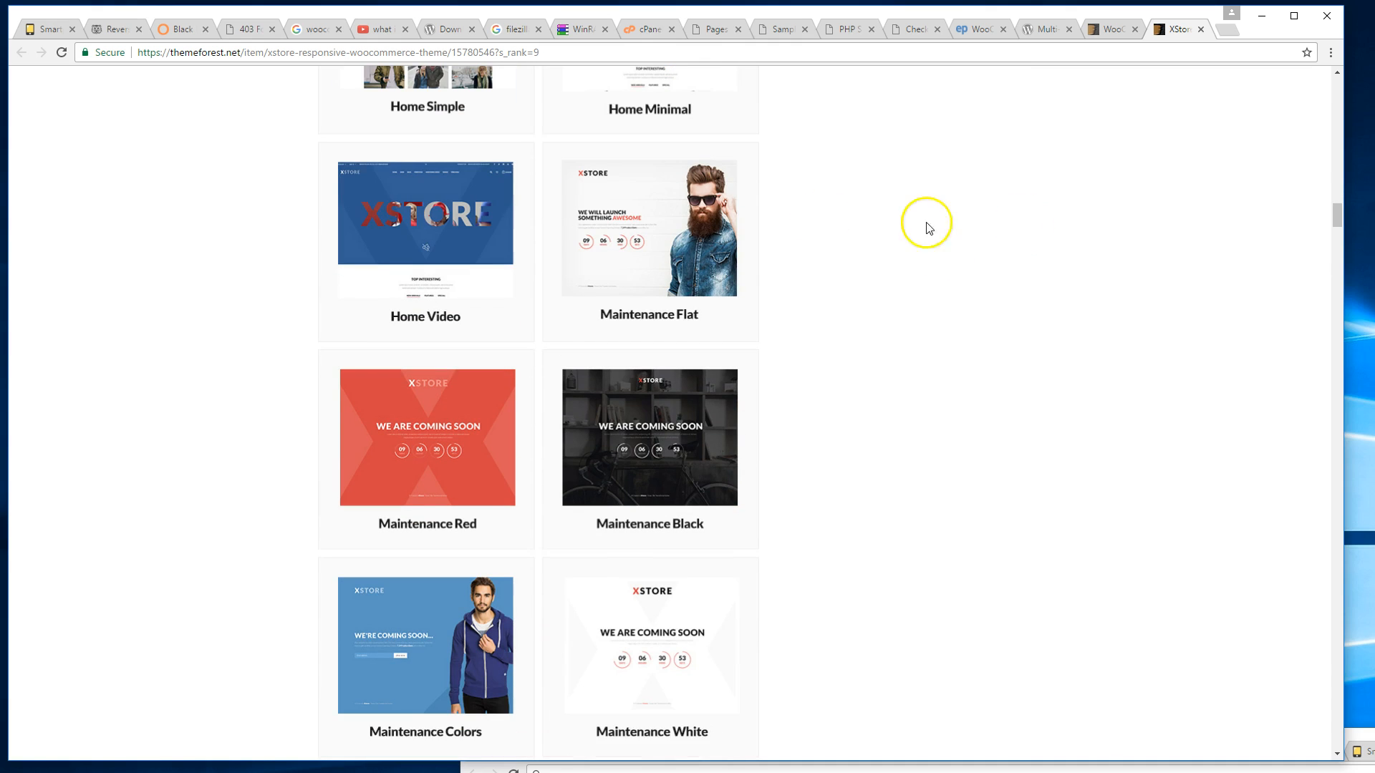
{"action": "middle_click", "coordinate": [669, 230]}
{"action": "middle_click", "coordinate": [481, 250]}
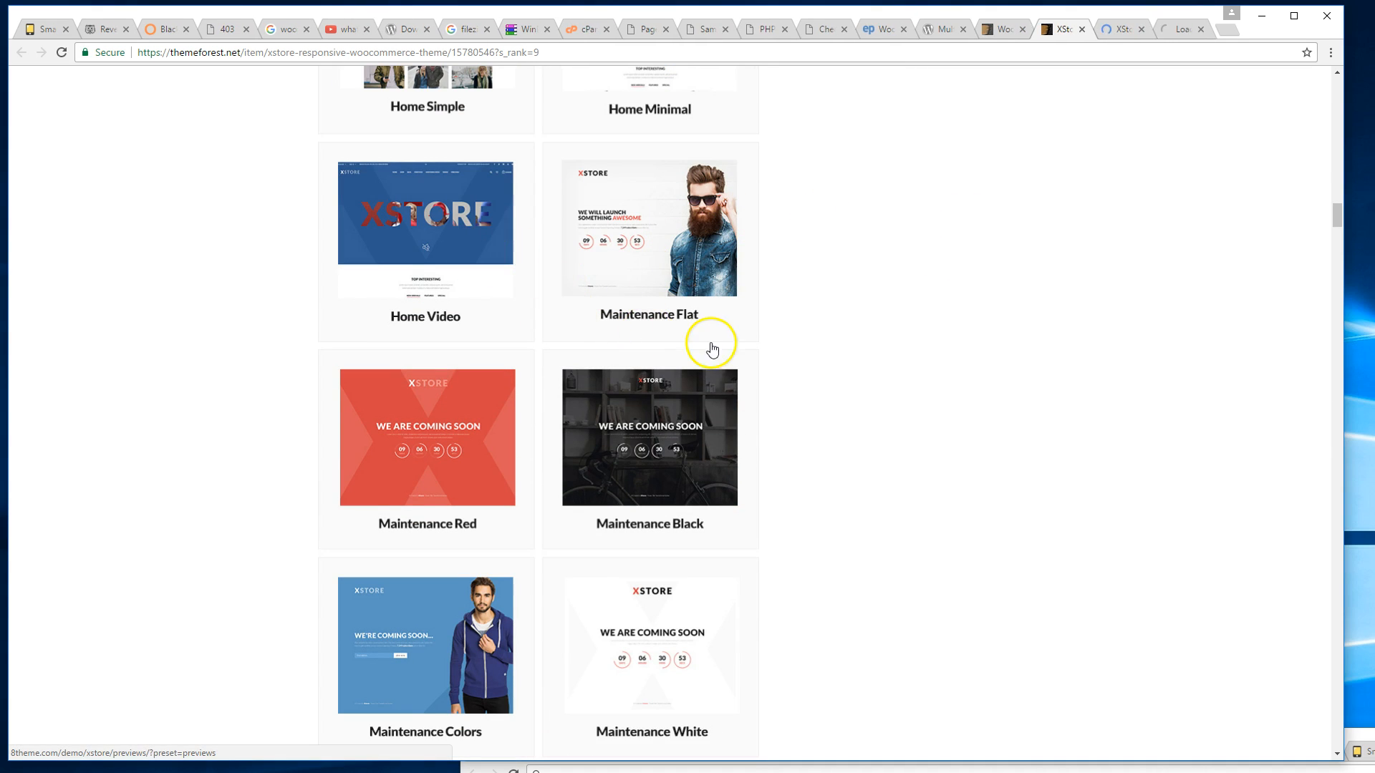
On the XStore demo previews page, open the Engineer demo preview.
{"action": "key", "text": "ctrl+Tab"}
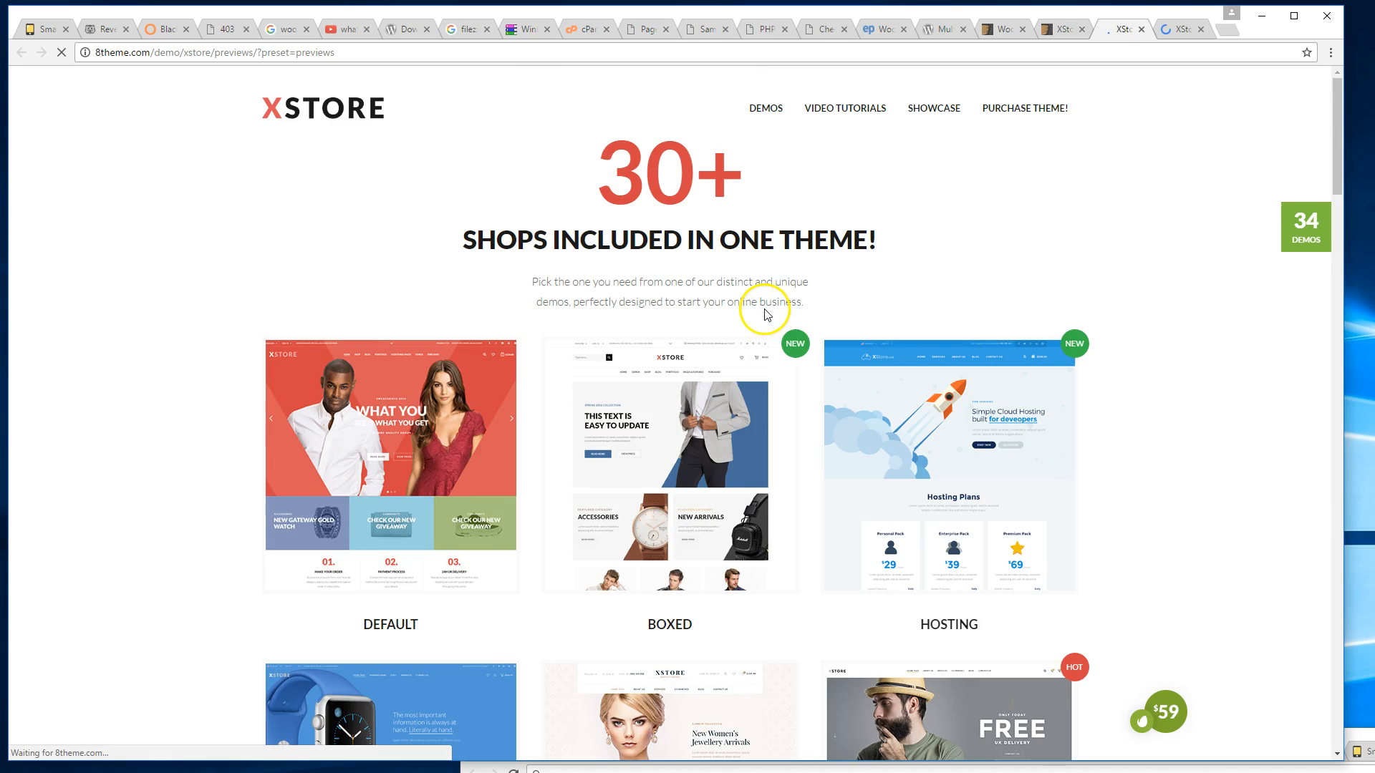
{"action": "scroll", "coordinate": [766, 328], "scroll_direction": "down", "scroll_amount": 10}
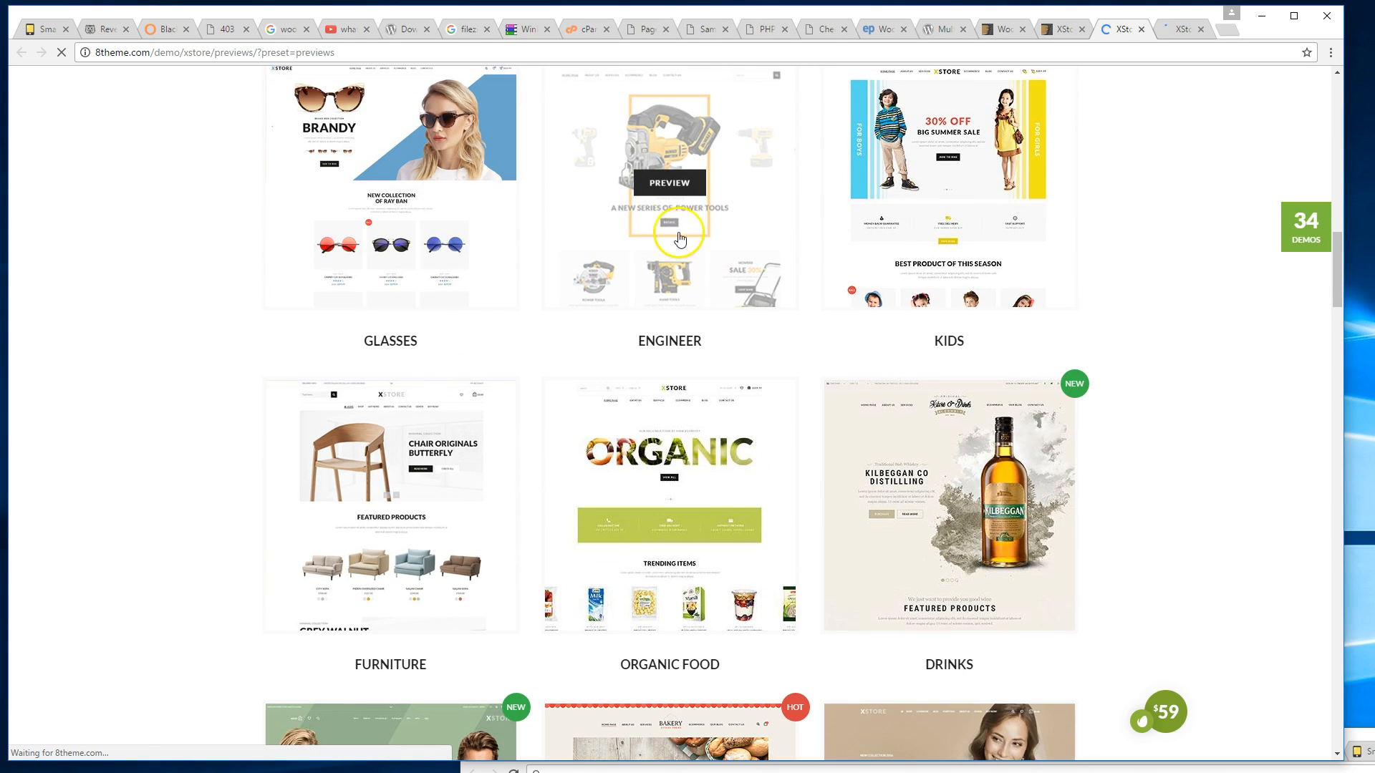
{"action": "left_click", "coordinate": [657, 188]}
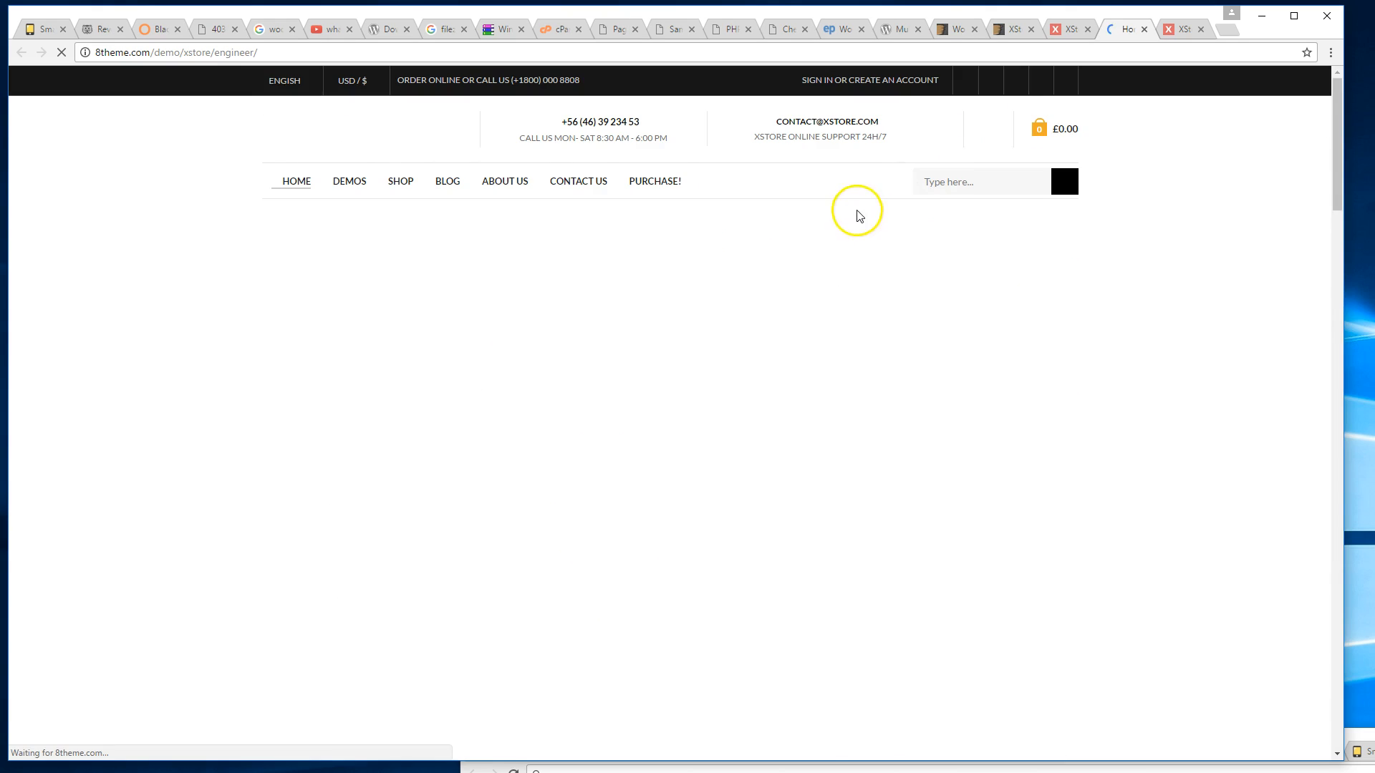
{"action": "scroll", "coordinate": [899, 267], "scroll_direction": "down", "scroll_amount": 1}
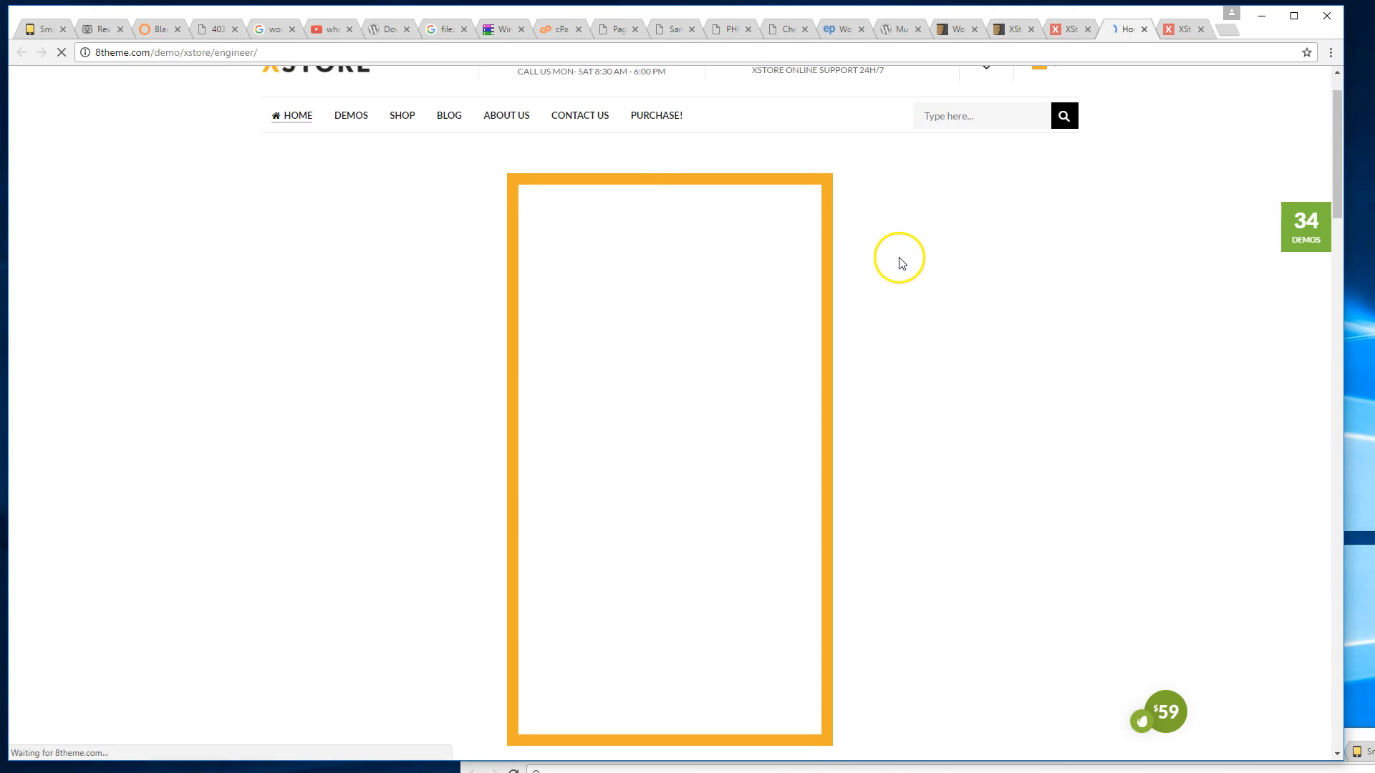
{"action": "scroll", "coordinate": [899, 259], "scroll_direction": "up", "scroll_amount": 1}
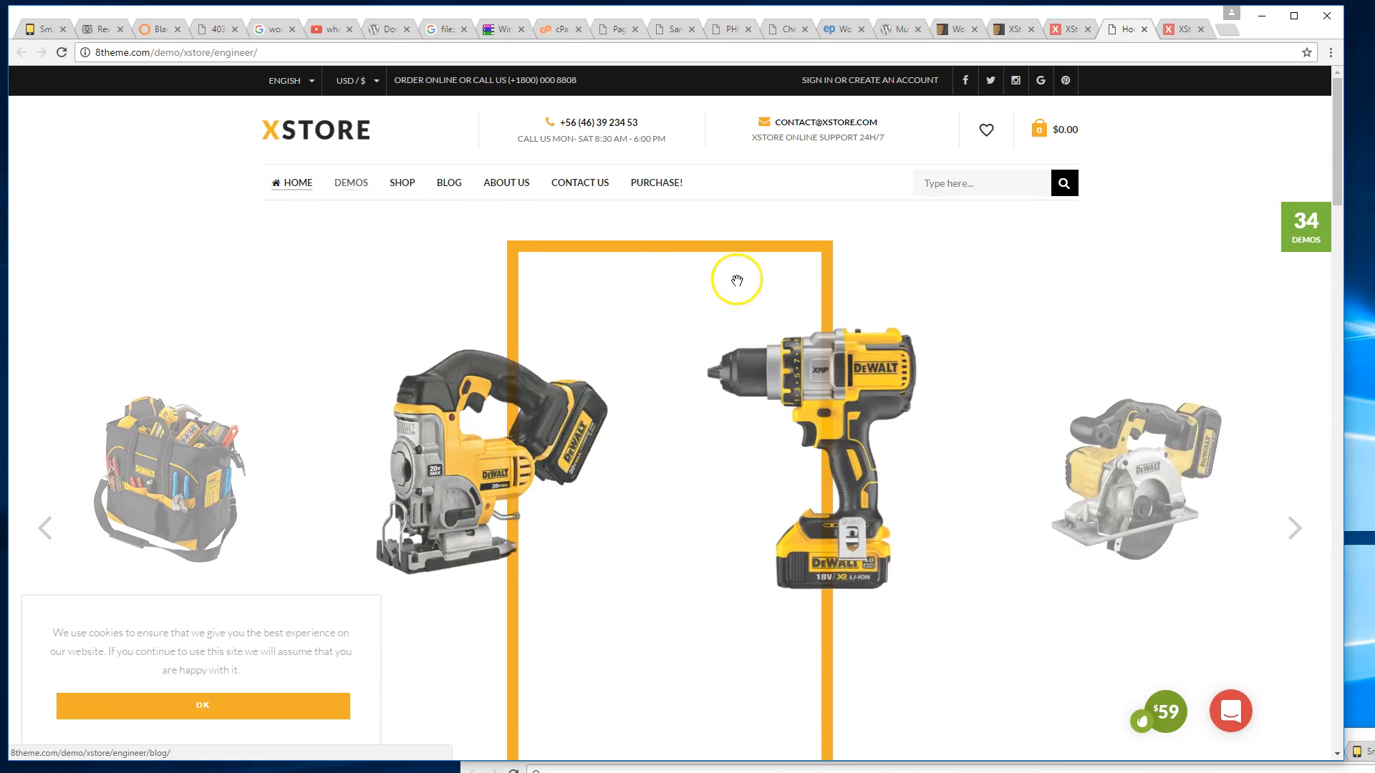
{"action": "scroll", "coordinate": [744, 278], "scroll_direction": "down", "scroll_amount": 3}
{"action": "scroll", "coordinate": [757, 276], "scroll_direction": "up", "scroll_amount": 3}
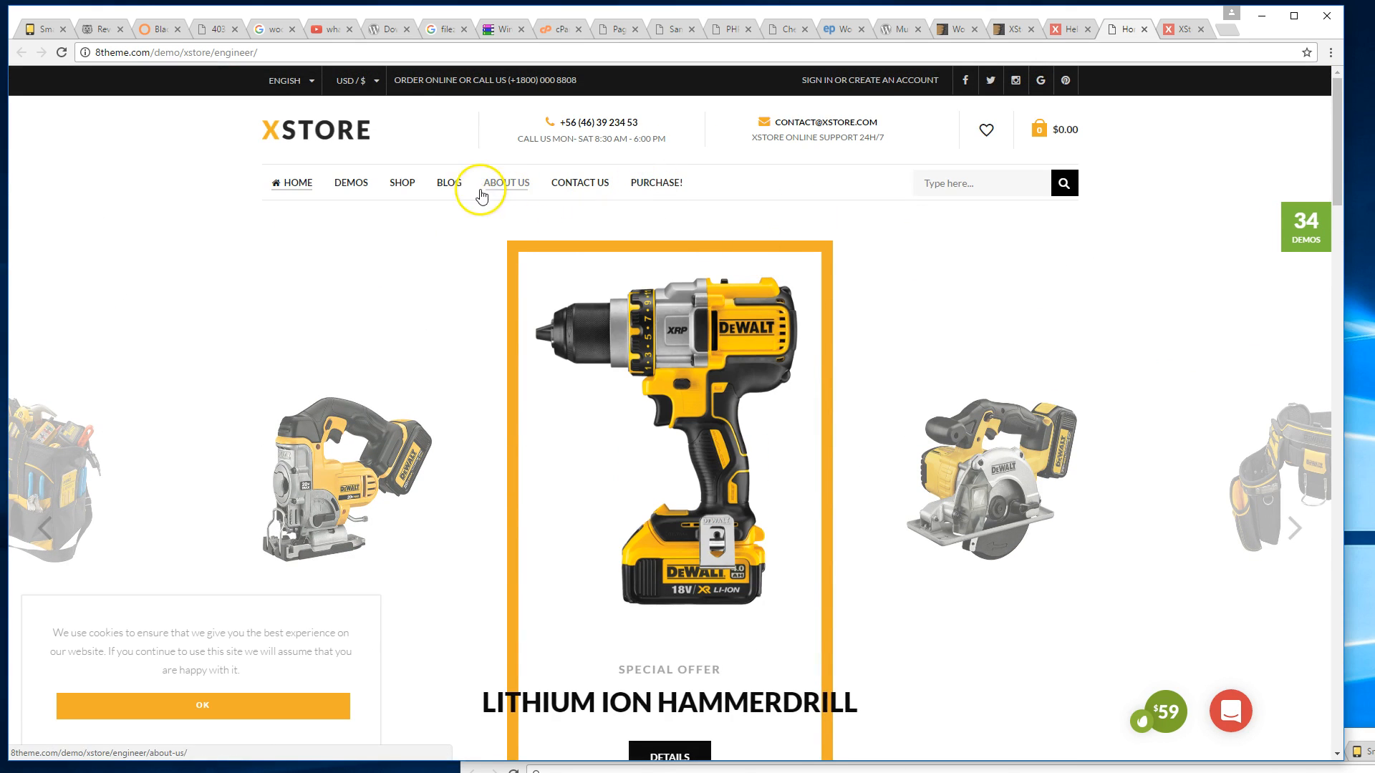
{"action": "left_click", "coordinate": [602, 33]}
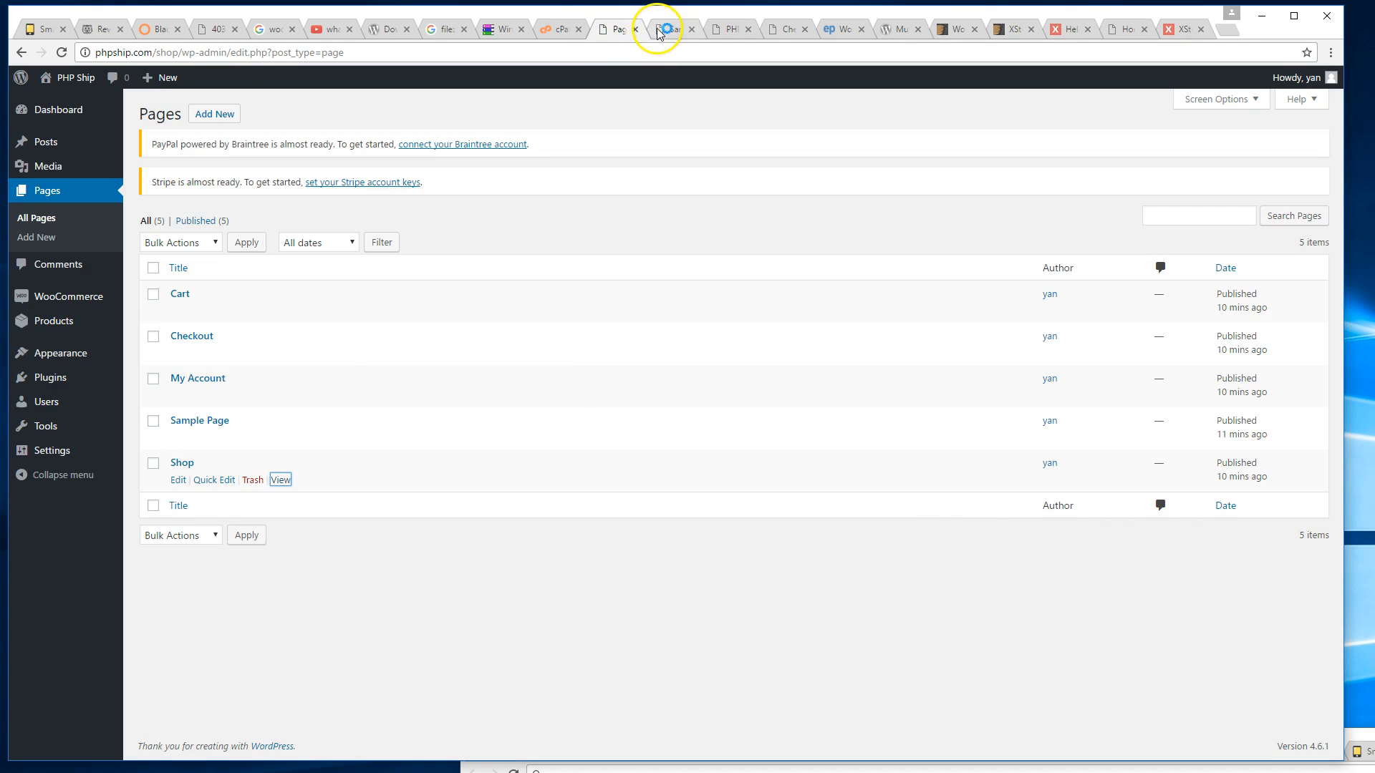
{"action": "left_click", "coordinate": [673, 30]}
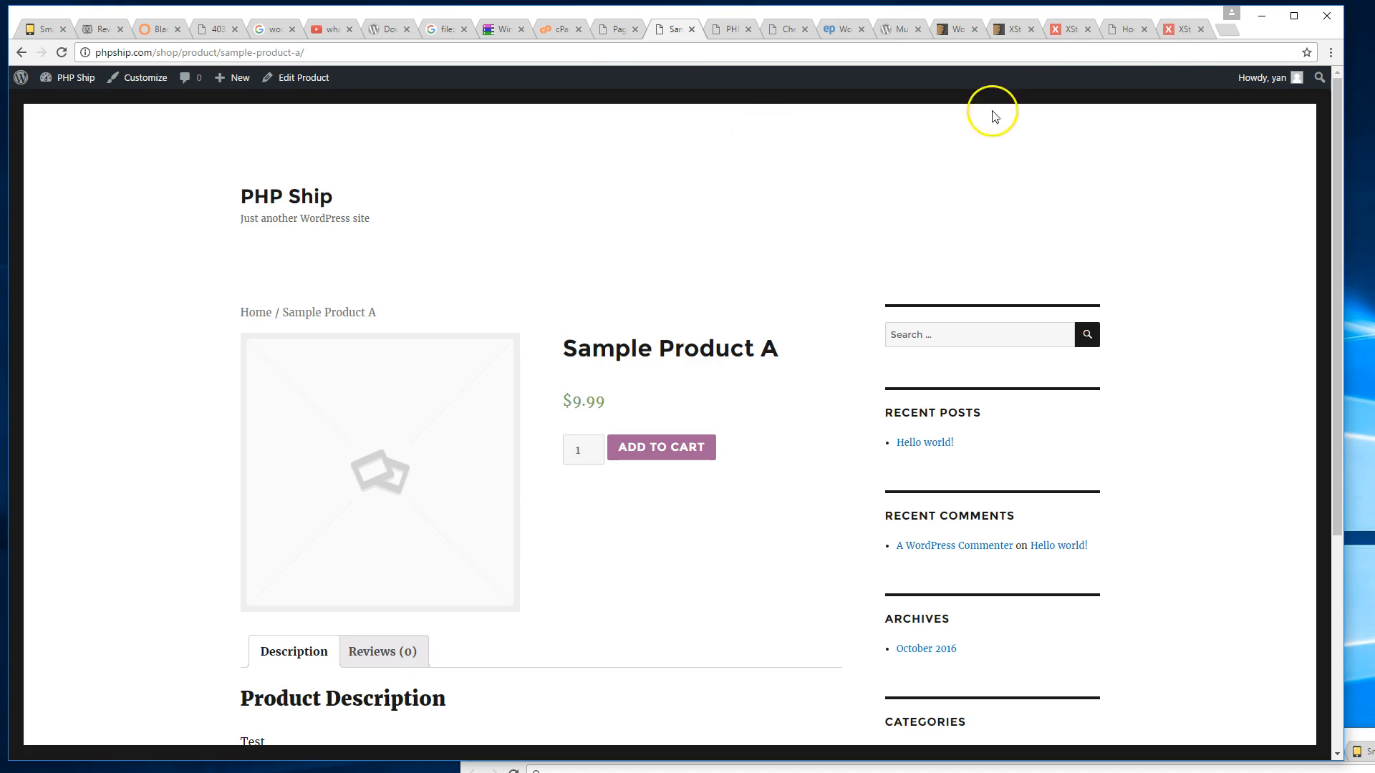
{"action": "left_click", "coordinate": [1182, 33]}
{"action": "left_click", "coordinate": [1120, 33]}
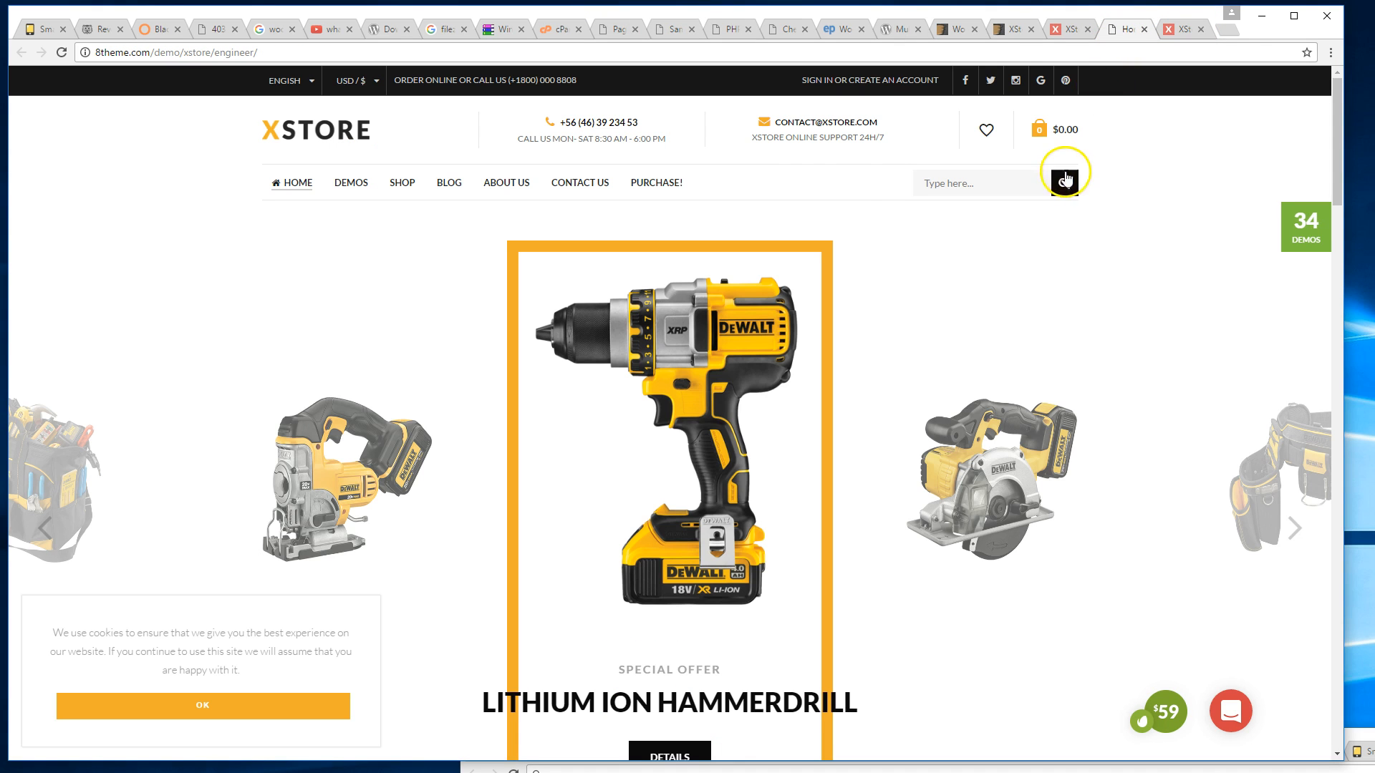
{"action": "left_click", "coordinate": [967, 183]}
{"action": "left_click", "coordinate": [812, 196]}
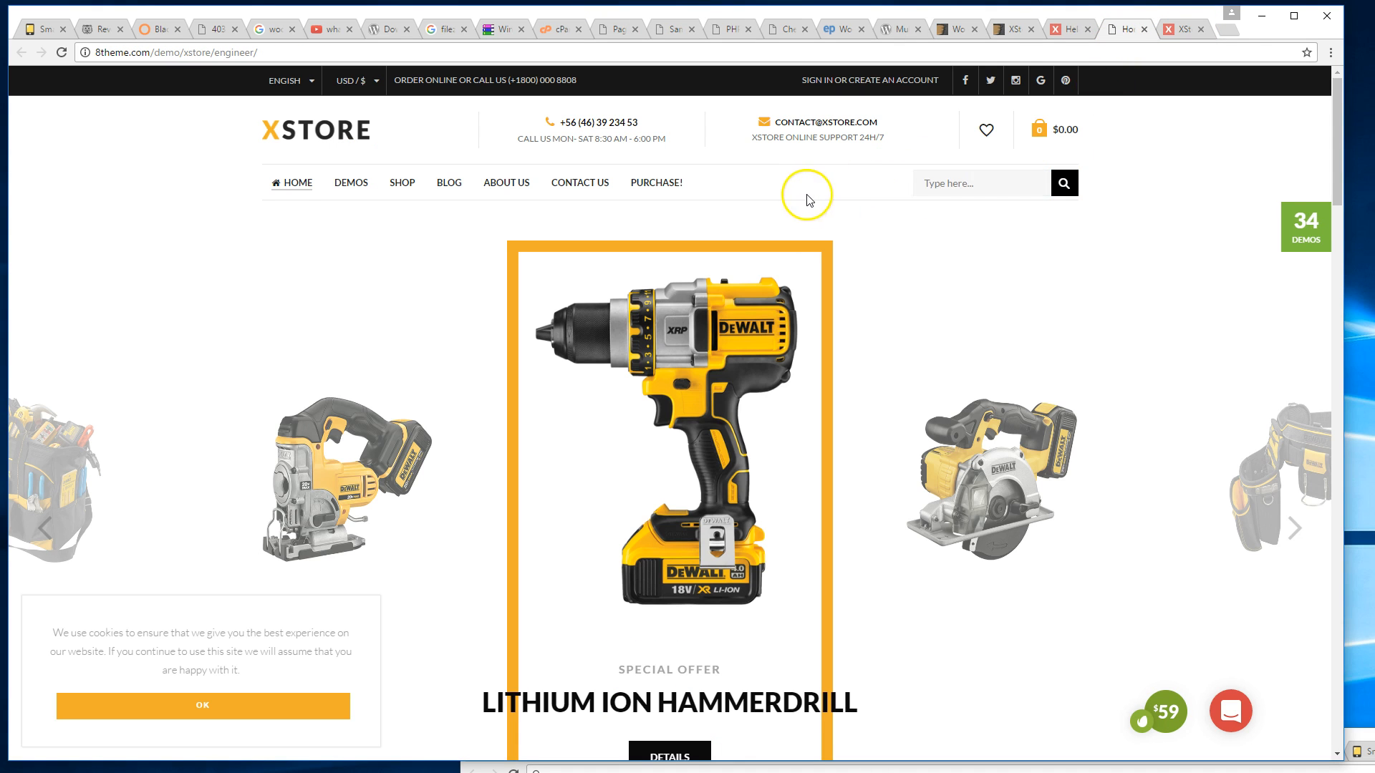
{"action": "scroll", "coordinate": [806, 196], "scroll_direction": "down", "scroll_amount": 3}
{"action": "scroll", "coordinate": [804, 196], "scroll_direction": "up", "scroll_amount": 3}
{"action": "scroll", "coordinate": [804, 195], "scroll_direction": "down", "scroll_amount": 5}
{"action": "scroll", "coordinate": [803, 200], "scroll_direction": "down", "scroll_amount": 4}
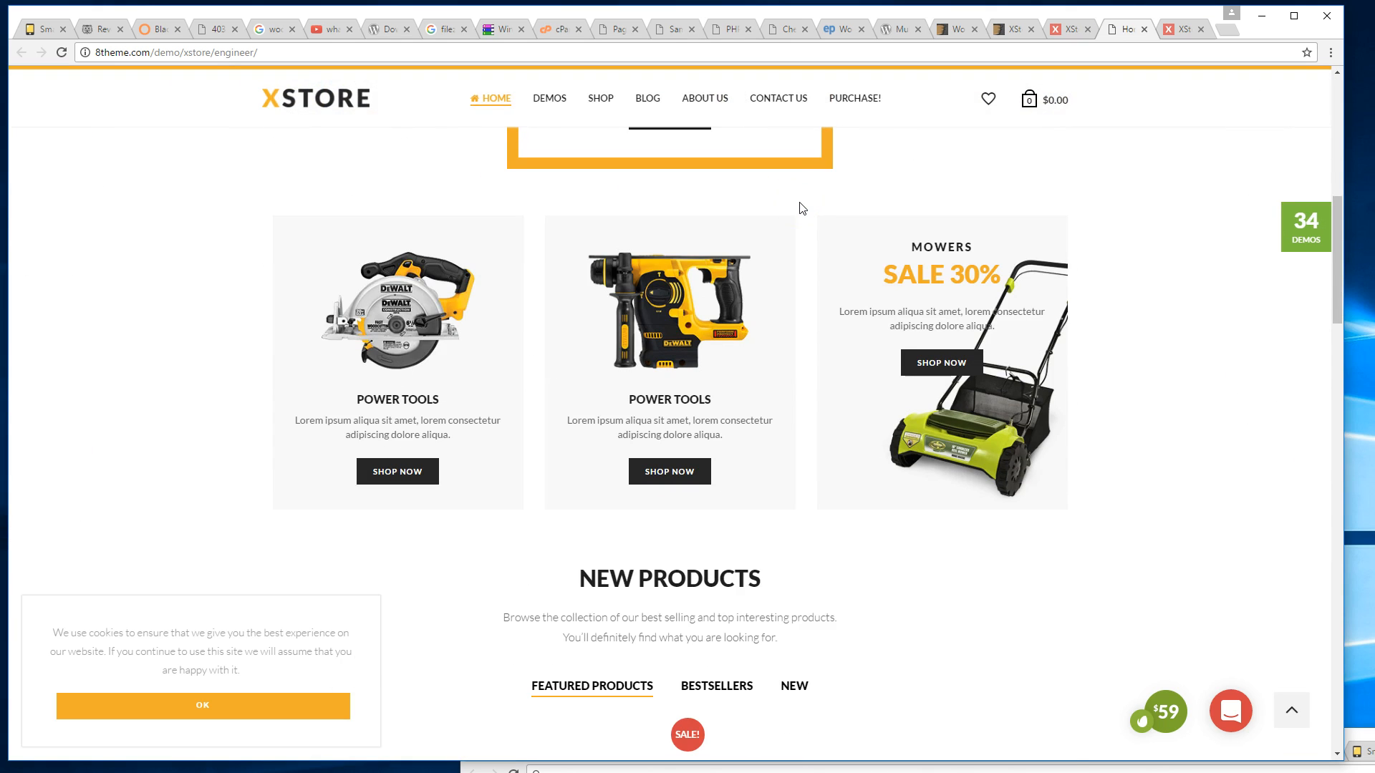
{"action": "scroll", "coordinate": [802, 208], "scroll_direction": "up", "scroll_amount": 5}
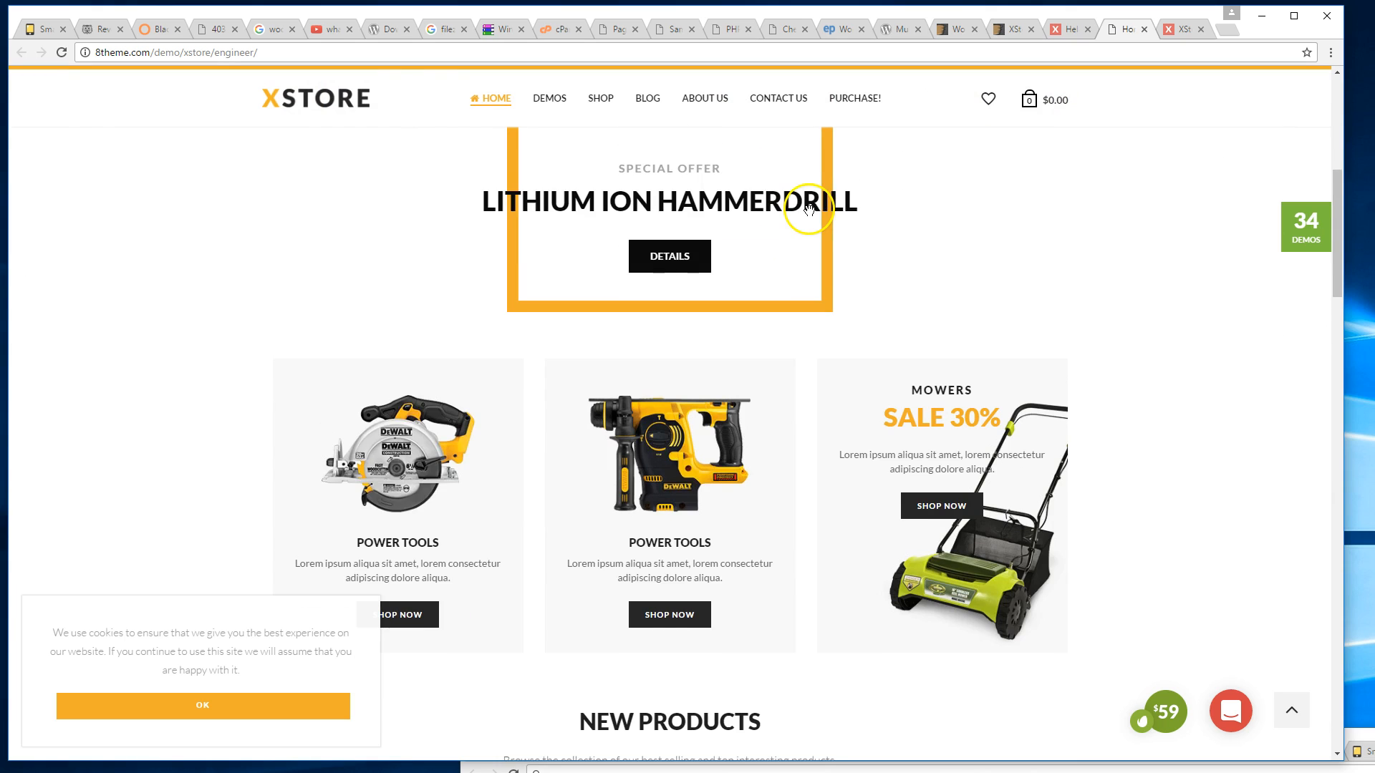
{"action": "scroll", "coordinate": [883, 247], "scroll_direction": "up", "scroll_amount": 4}
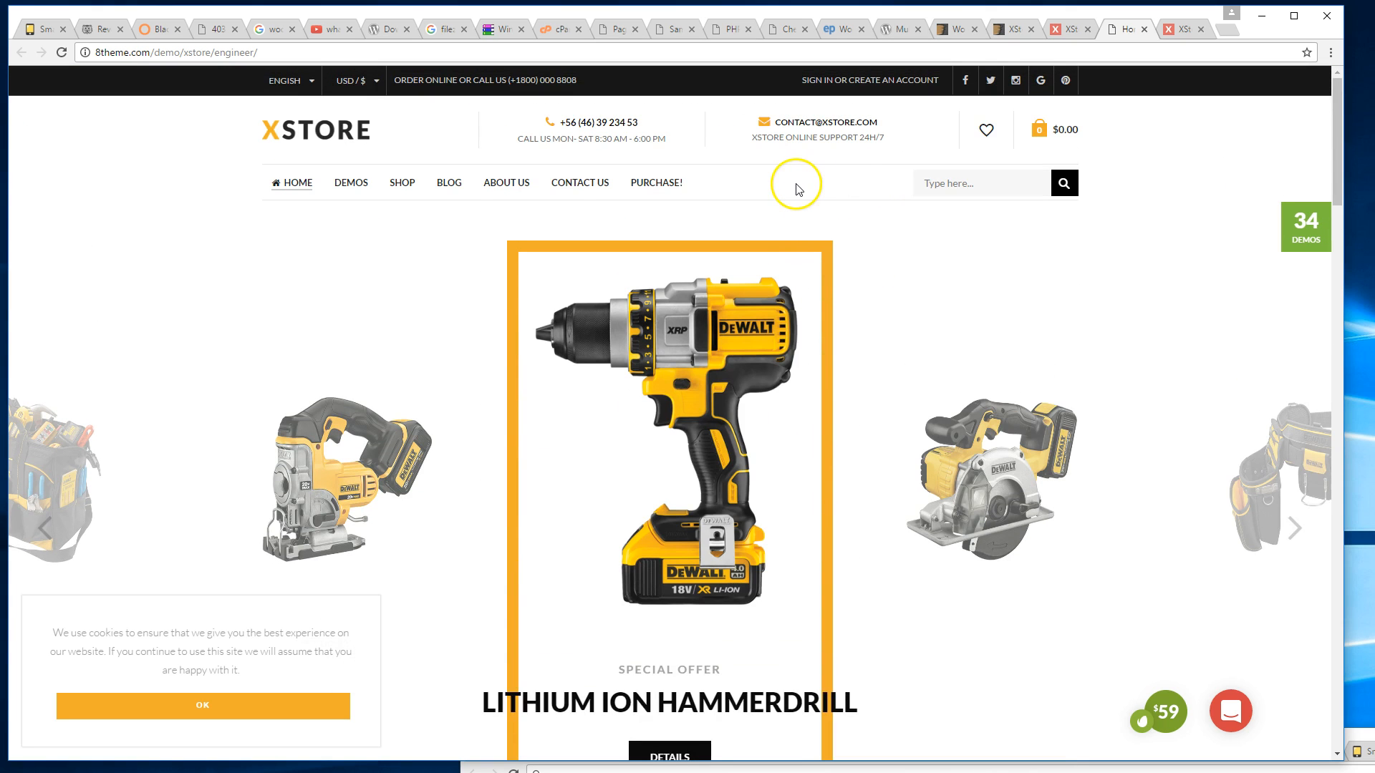
{"action": "middle_click", "coordinate": [799, 205]}
{"action": "scroll", "coordinate": [812, 234], "scroll_direction": "down", "scroll_amount": 1}
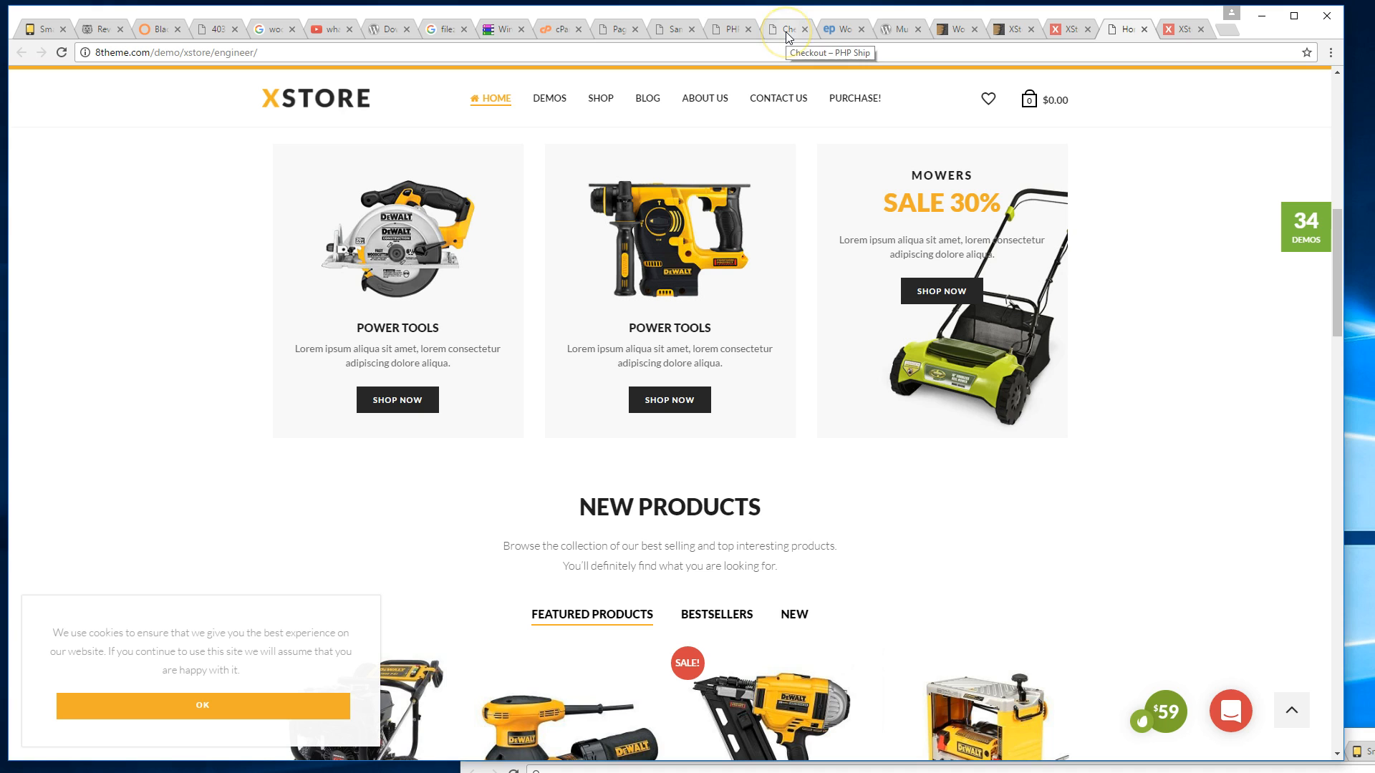
{"action": "left_click", "coordinate": [809, 43]}
{"action": "scroll", "coordinate": [998, 218], "scroll_direction": "up", "scroll_amount": 10}
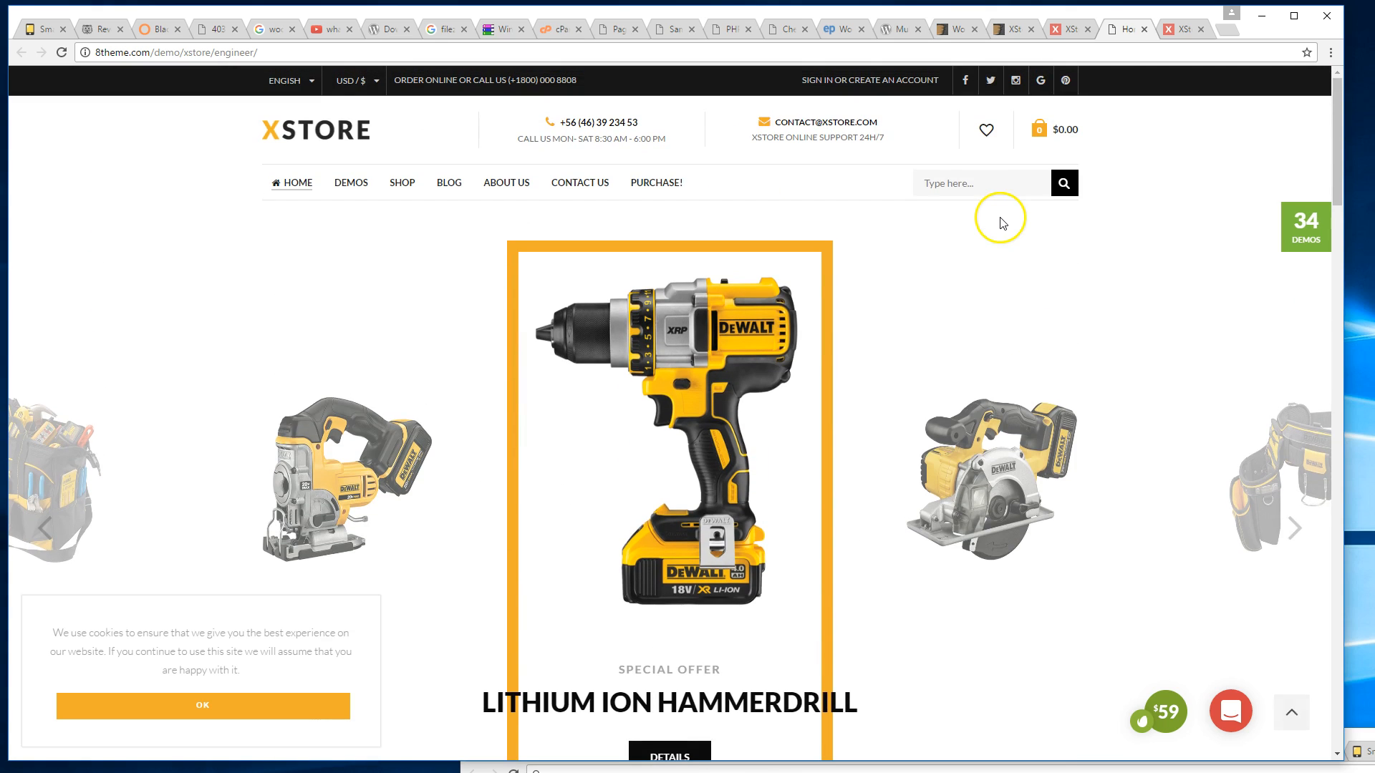
{"action": "left_click", "coordinate": [937, 190]}
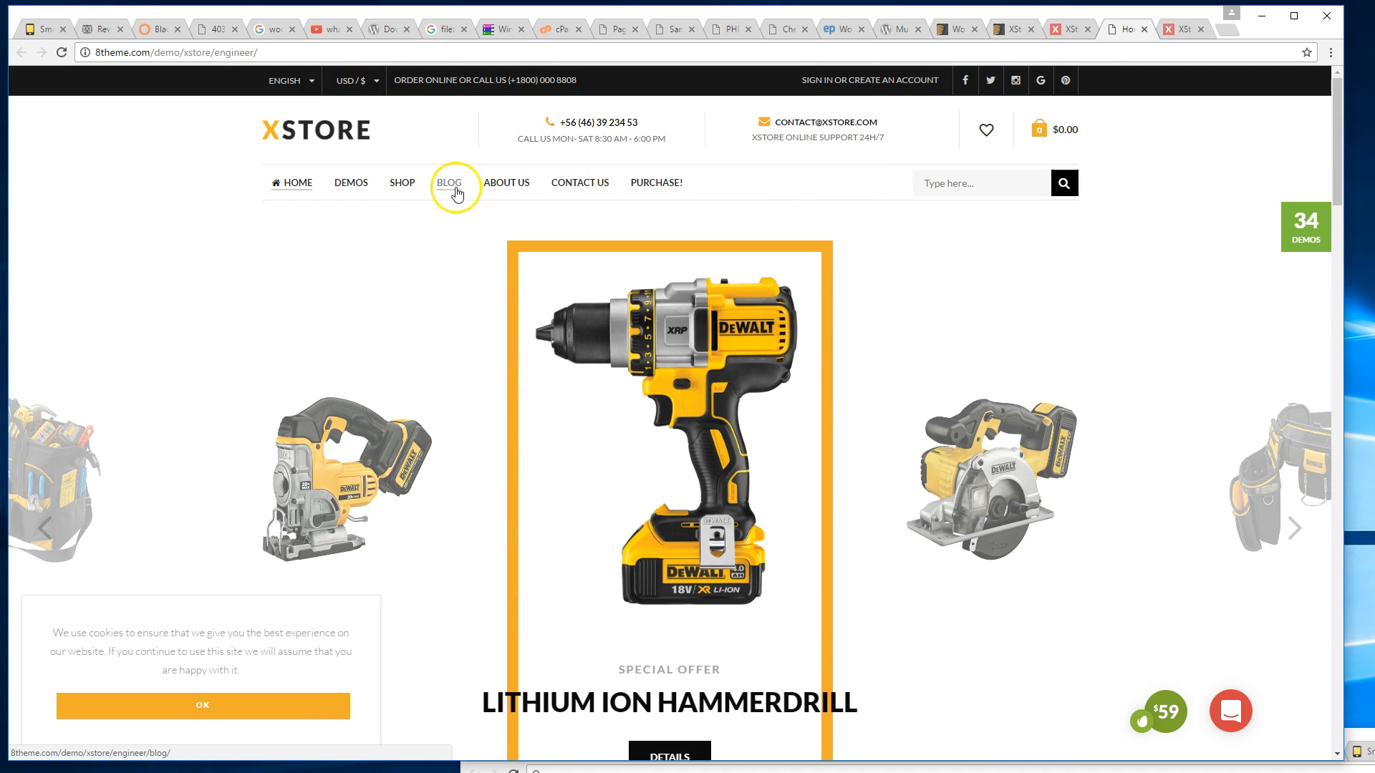
{"action": "left_click", "coordinate": [404, 272]}
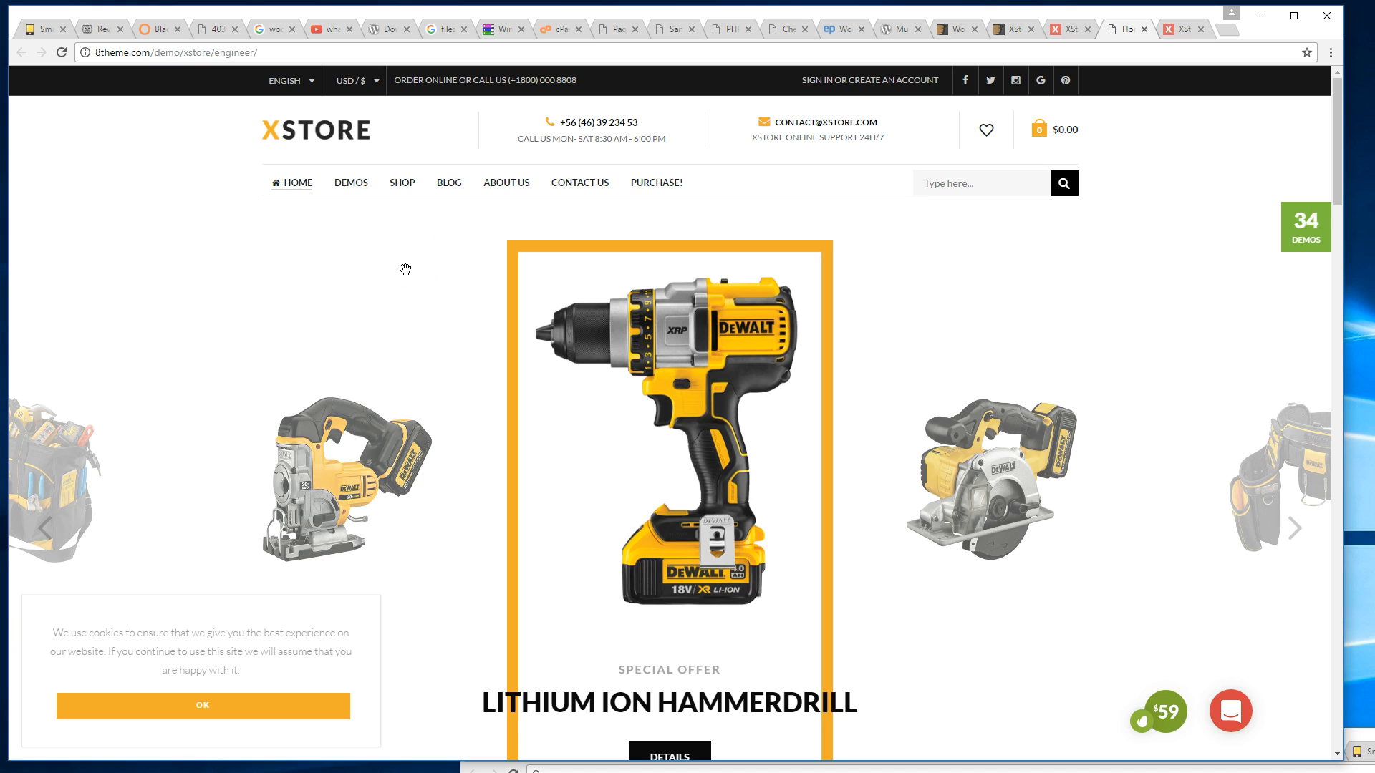
{"action": "scroll", "coordinate": [428, 265], "scroll_direction": "down", "scroll_amount": 5}
{"action": "scroll", "coordinate": [428, 267], "scroll_direction": "down", "scroll_amount": 4}
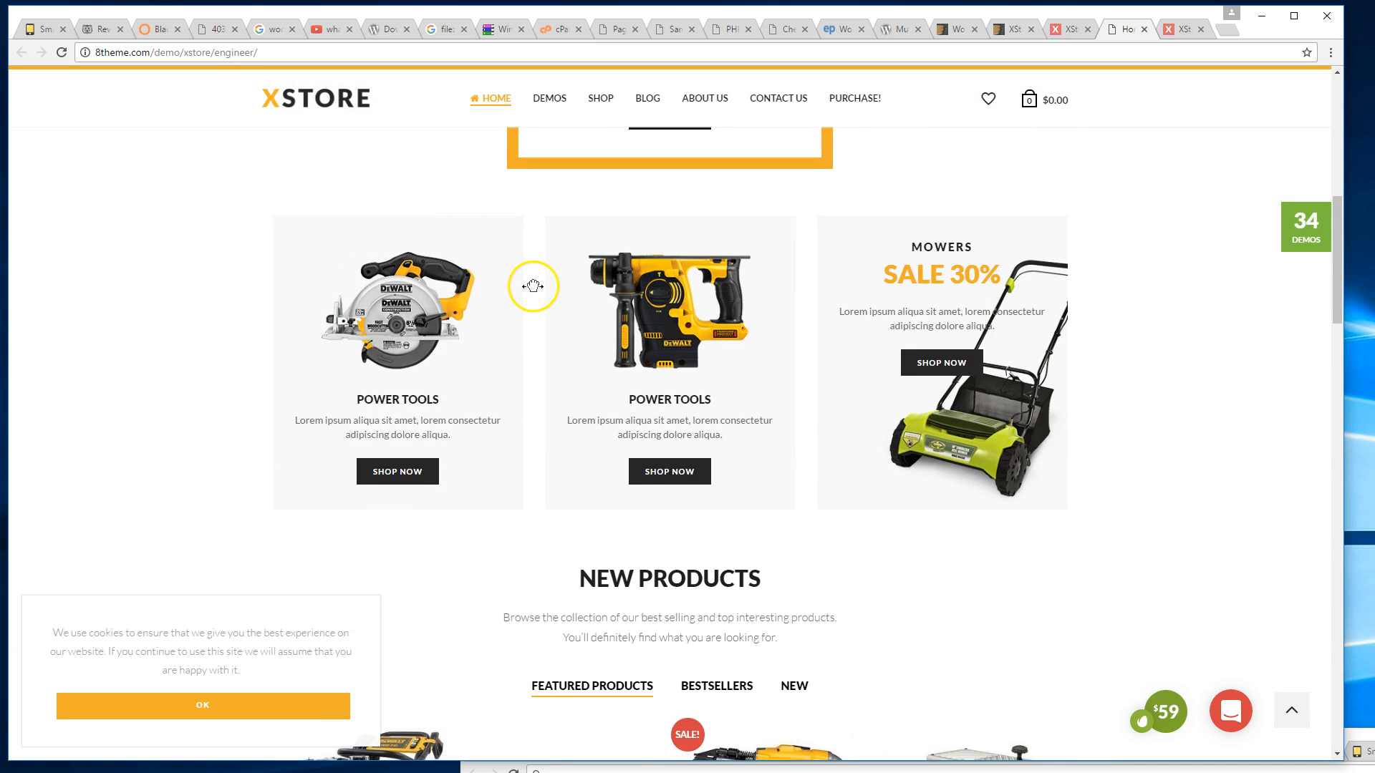
{"action": "scroll", "coordinate": [529, 265], "scroll_direction": "down", "scroll_amount": 3}
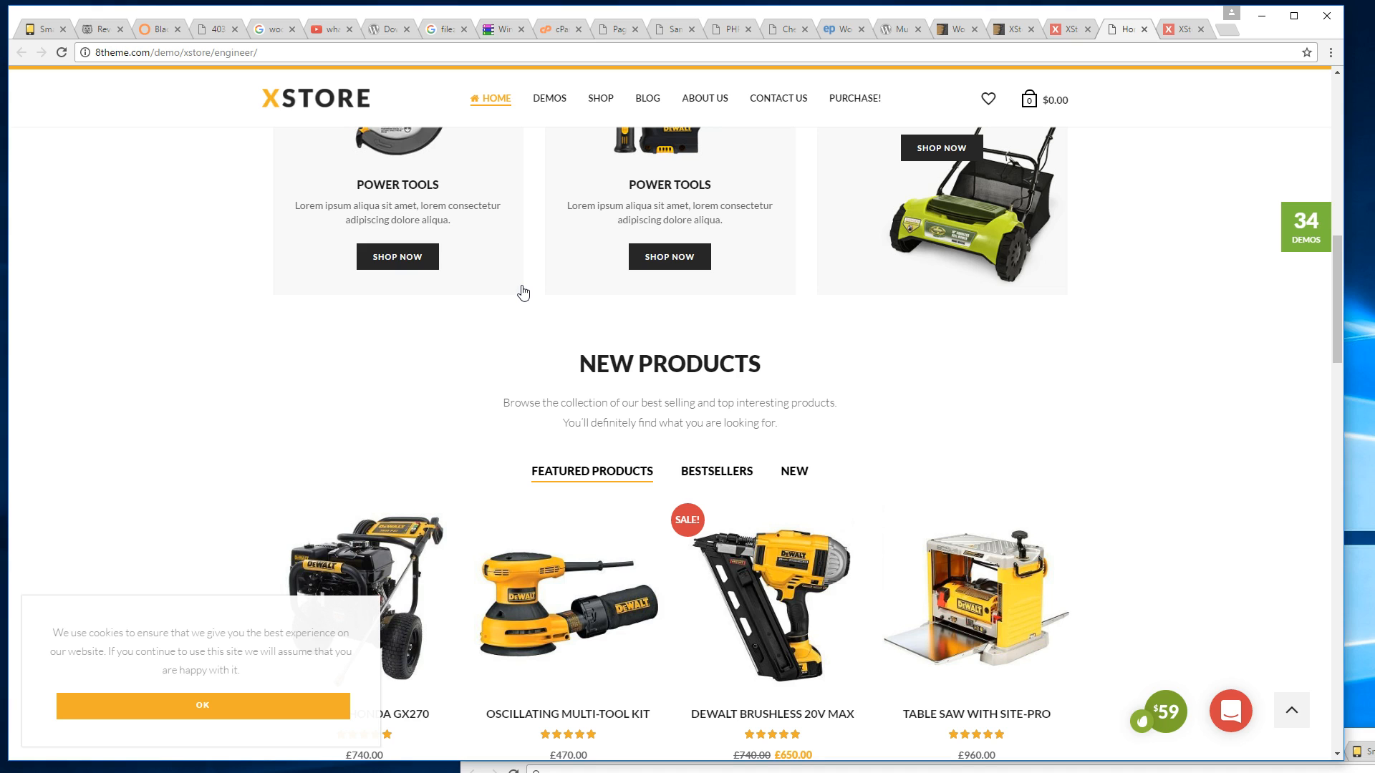
Search 'woocommerce extensions' in a new tab and browse the WooCommerce.com extensions catalogue.
{"action": "key", "text": "ctrl+t"}
{"action": "type", "text": "wo"}
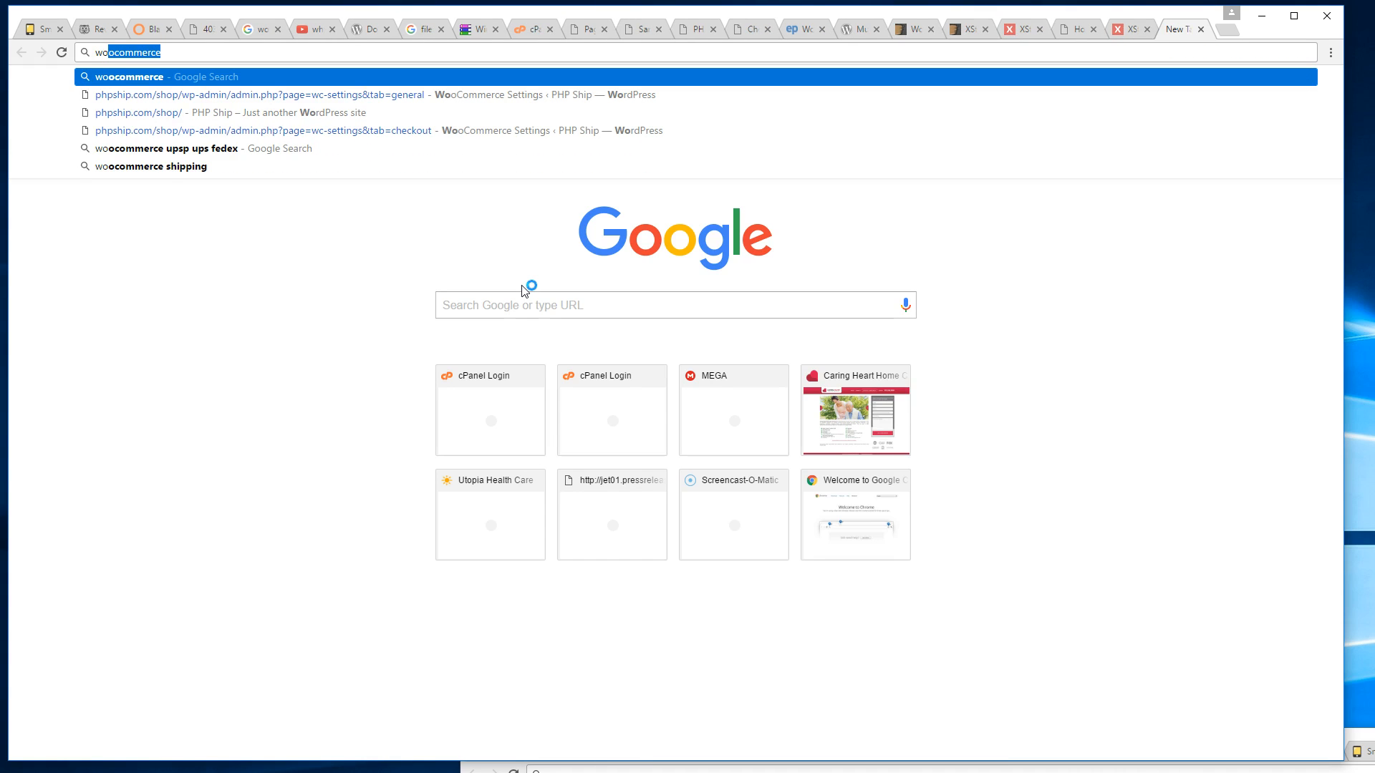
{"action": "type", "text": "ocommerce extensions"}
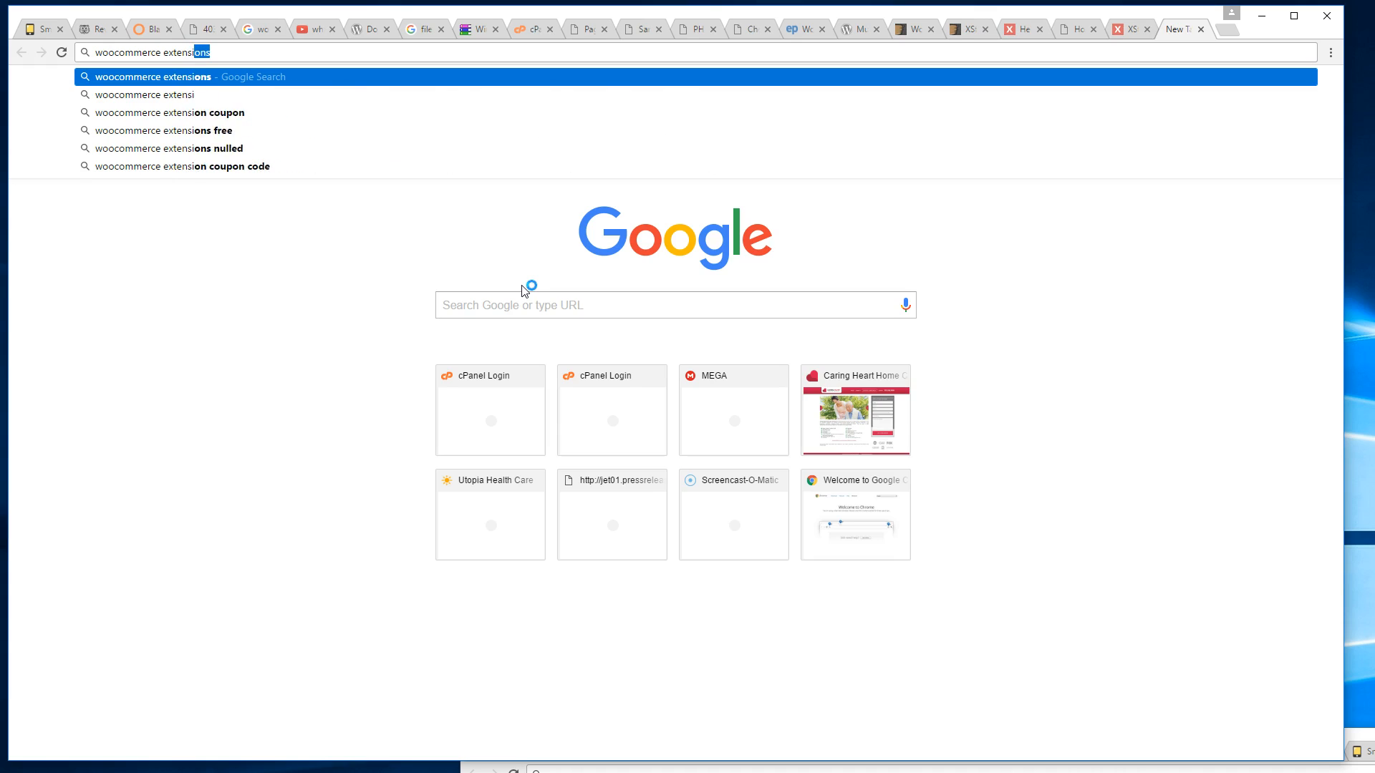
{"action": "key", "text": "Return"}
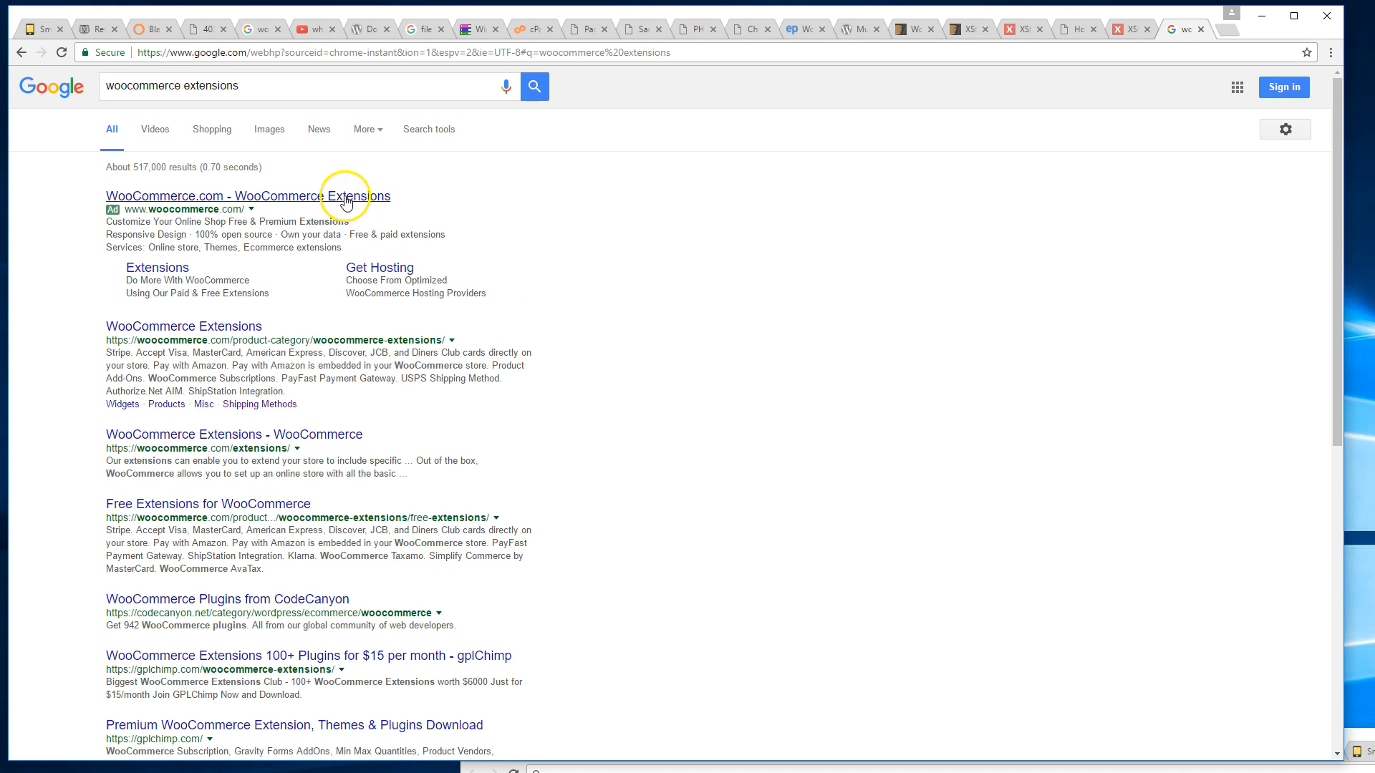
{"action": "left_click", "coordinate": [223, 337]}
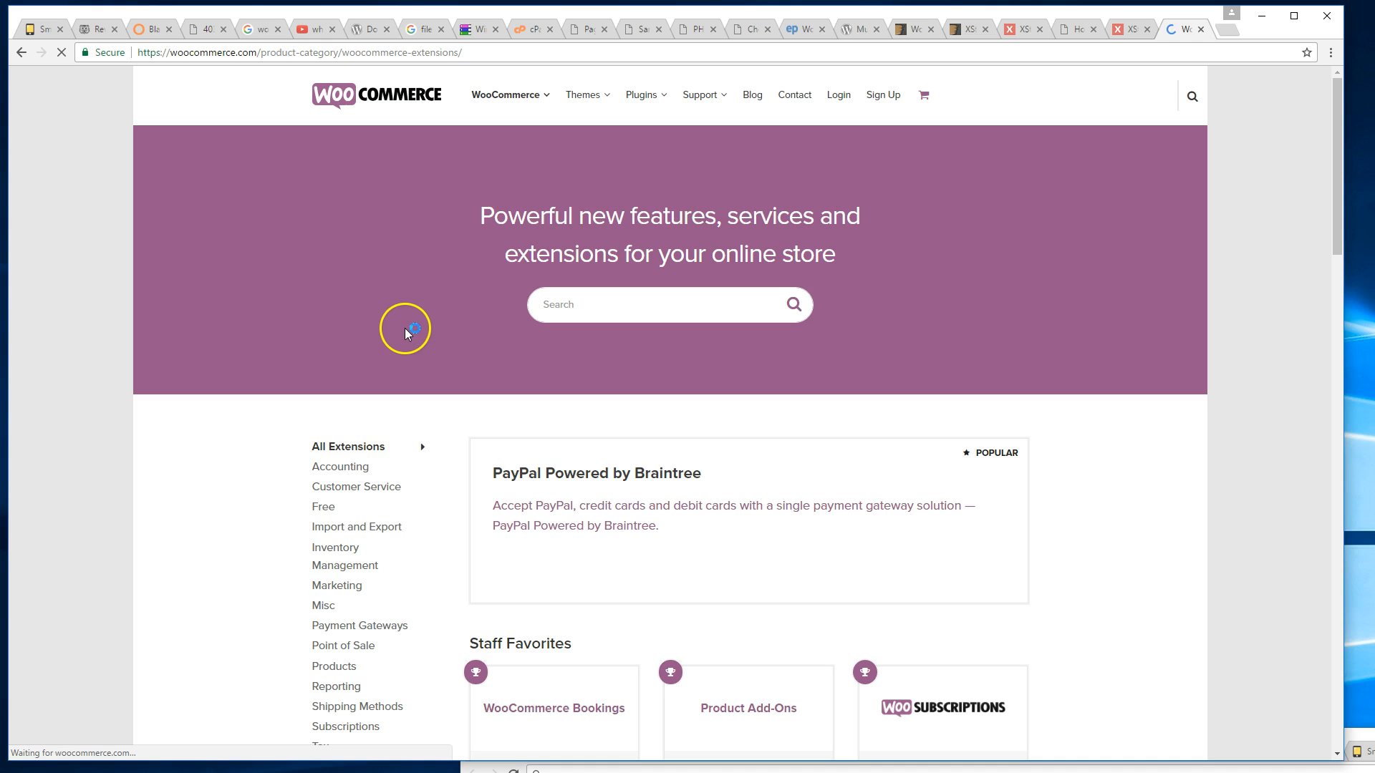
{"action": "scroll", "coordinate": [405, 340], "scroll_direction": "down", "scroll_amount": 6}
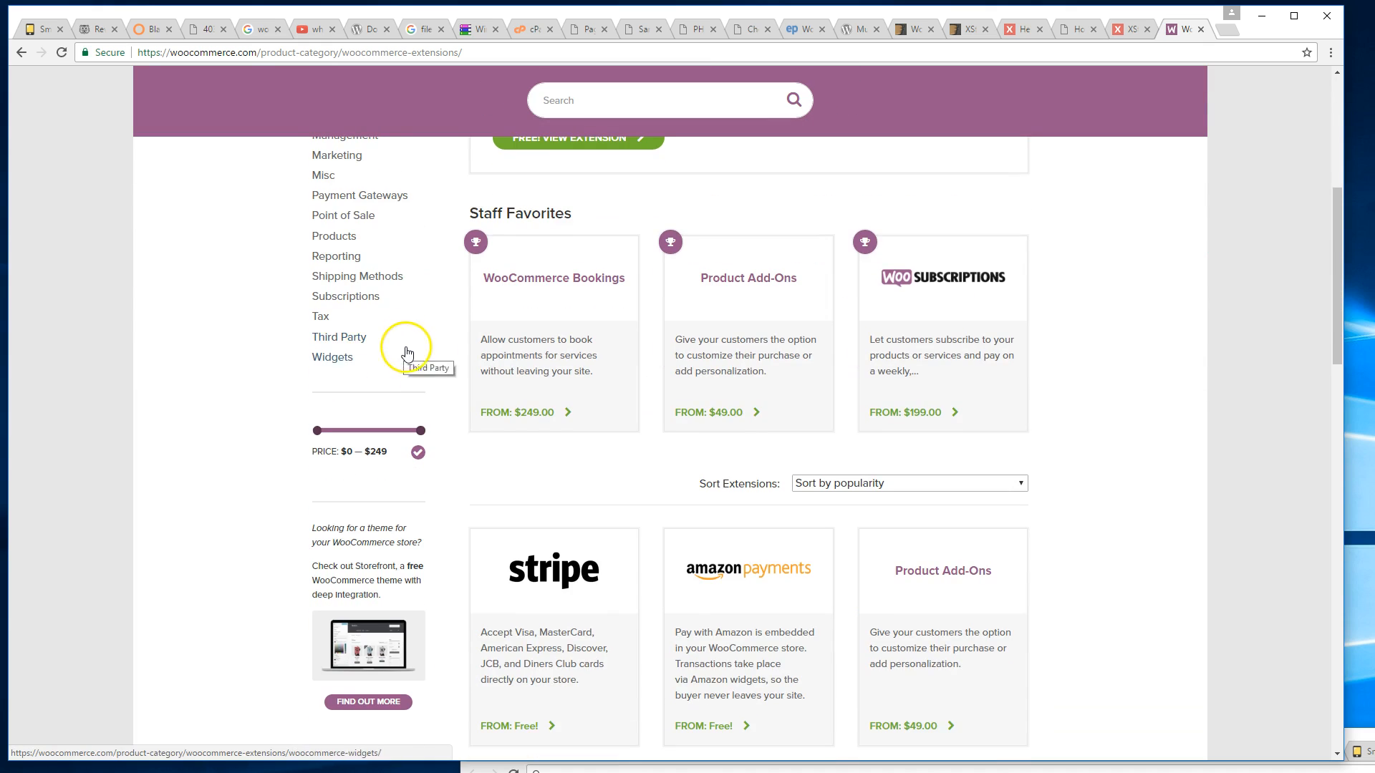
{"action": "scroll", "coordinate": [415, 358], "scroll_direction": "up", "scroll_amount": 2}
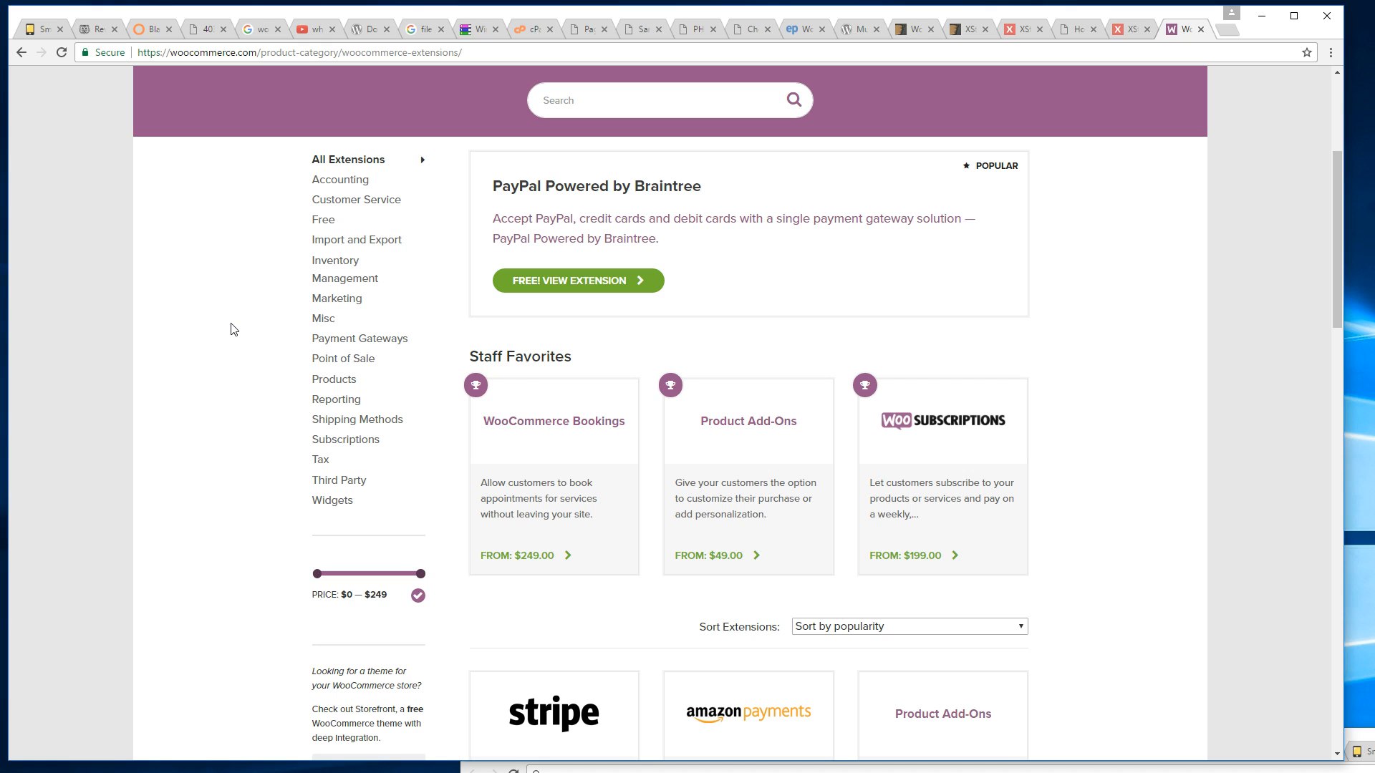
{"action": "scroll", "coordinate": [418, 267], "scroll_direction": "up", "scroll_amount": 4}
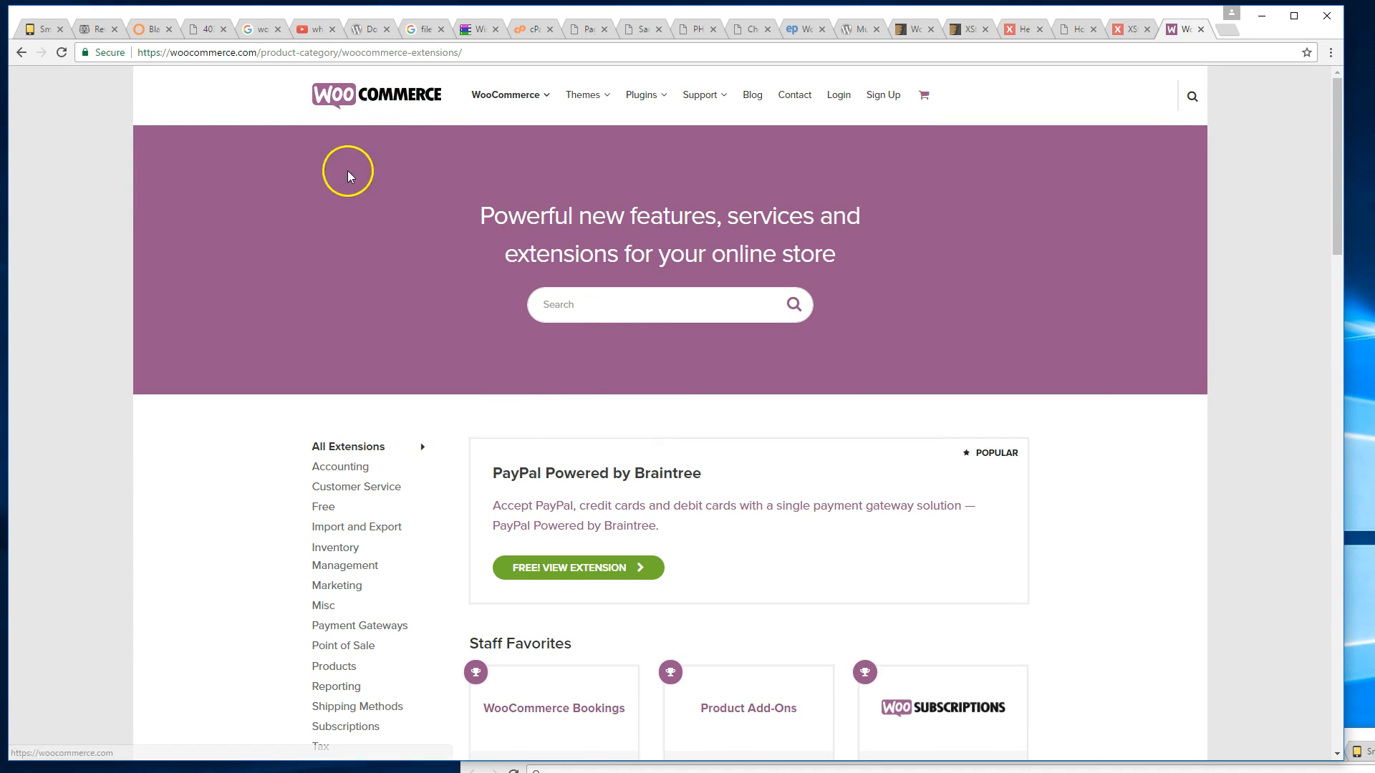
{"action": "scroll", "coordinate": [330, 208], "scroll_direction": "down", "scroll_amount": 4}
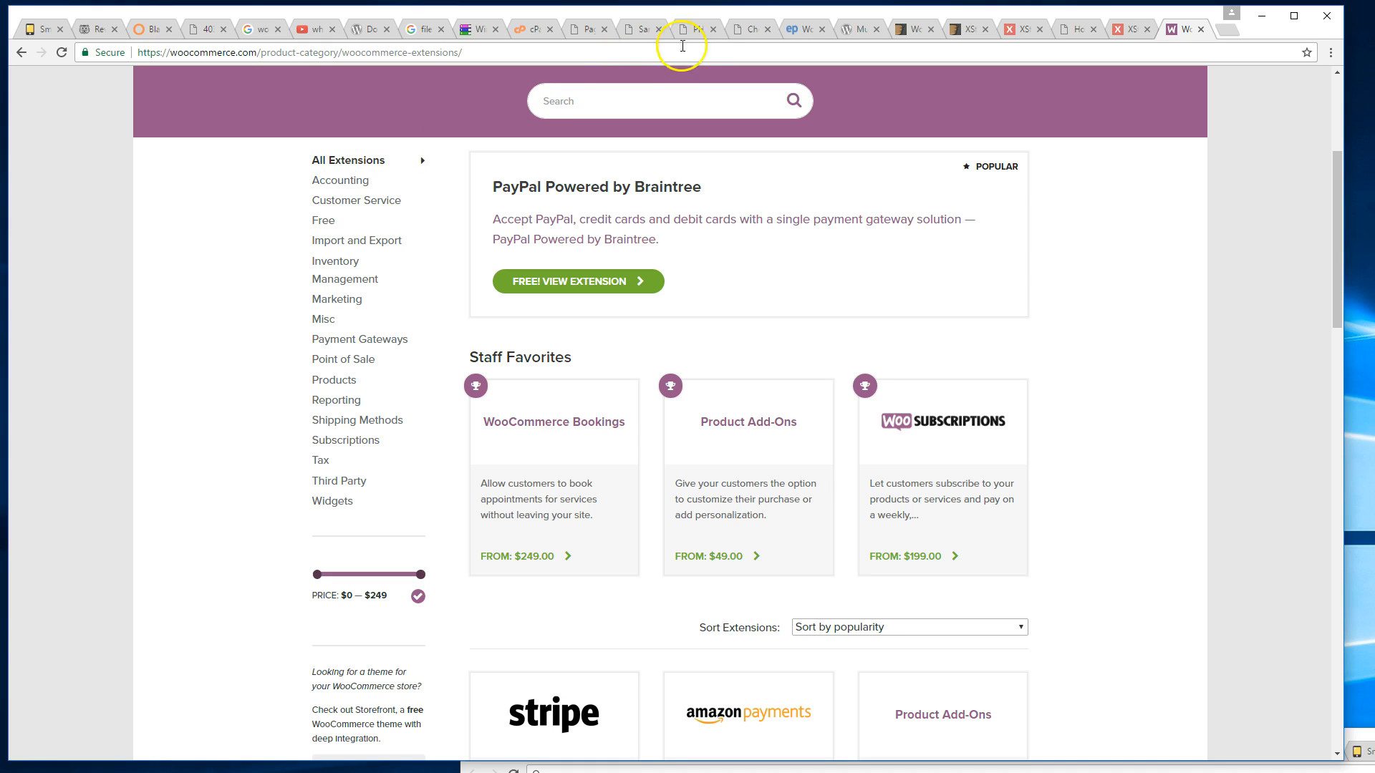
Review the PHP Ship checkout: billing fields and Sample Product A × 2 totalling $19.98.
{"action": "left_click", "coordinate": [684, 36]}
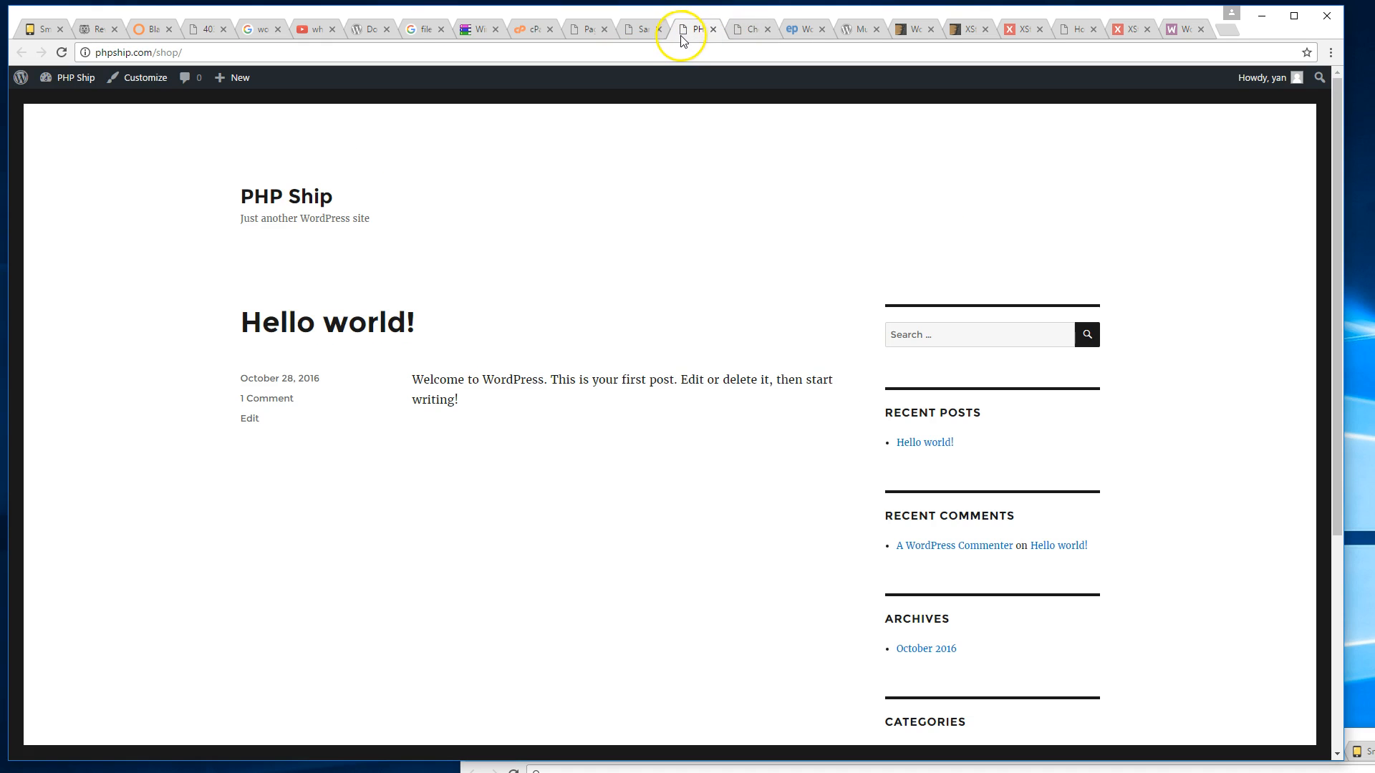
{"action": "left_click", "coordinate": [750, 34]}
{"action": "scroll", "coordinate": [730, 165], "scroll_direction": "down", "scroll_amount": 2}
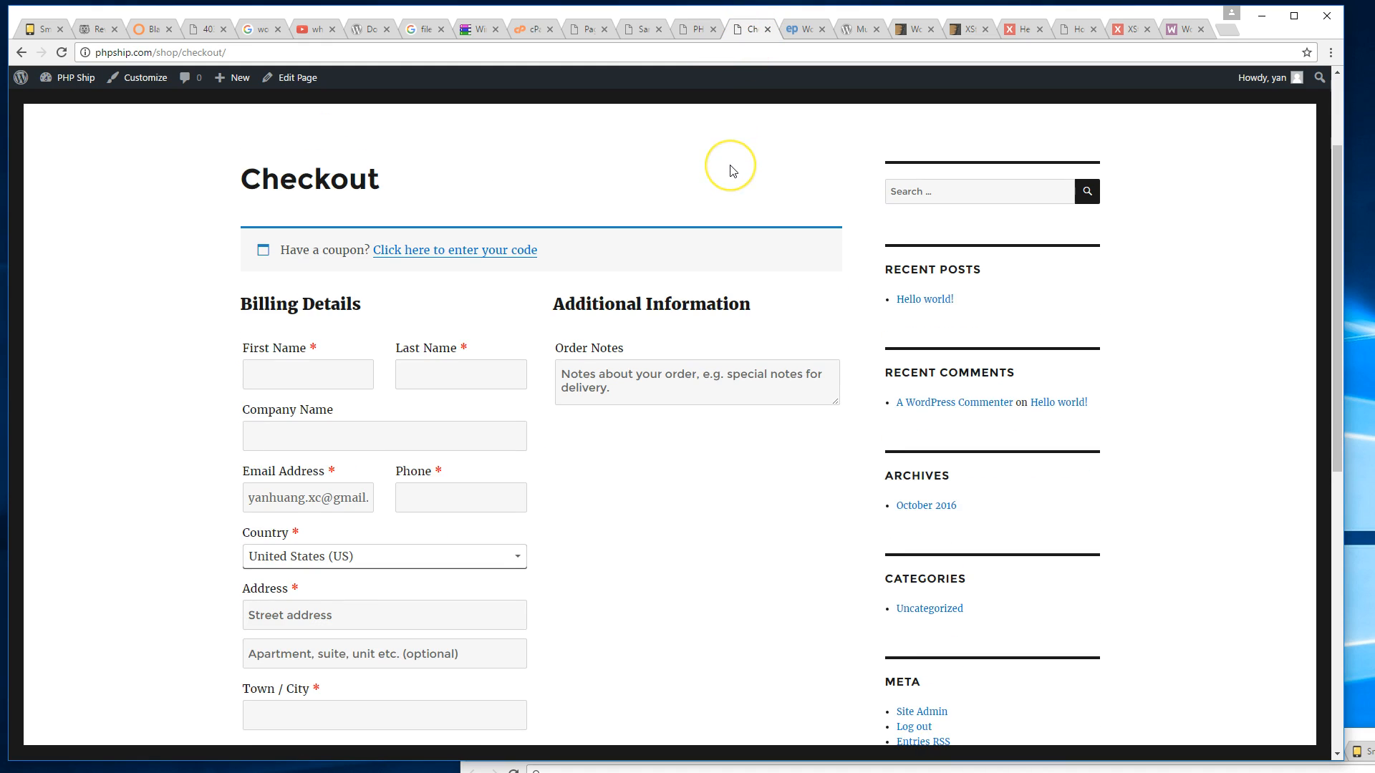
{"action": "scroll", "coordinate": [732, 171], "scroll_direction": "down", "scroll_amount": 2}
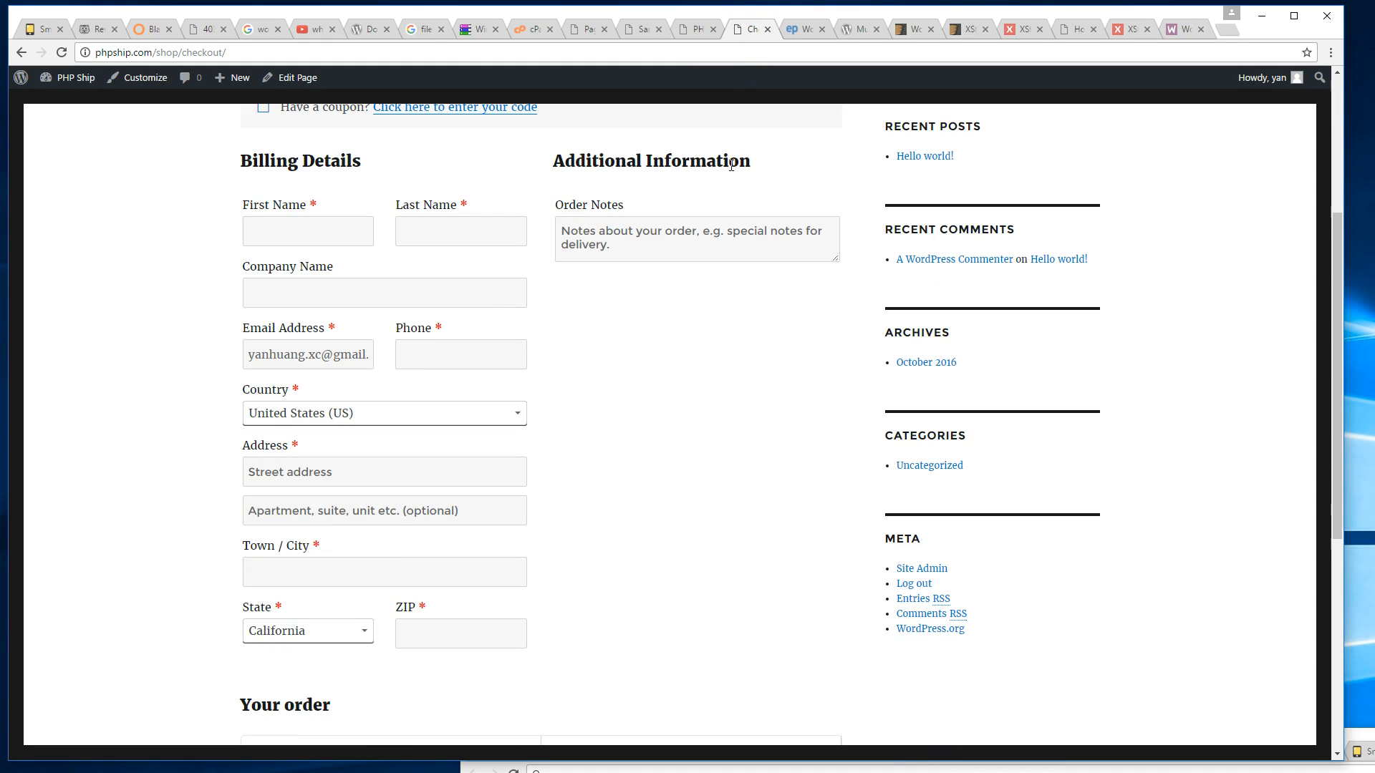
{"action": "scroll", "coordinate": [748, 282], "scroll_direction": "down", "scroll_amount": 2}
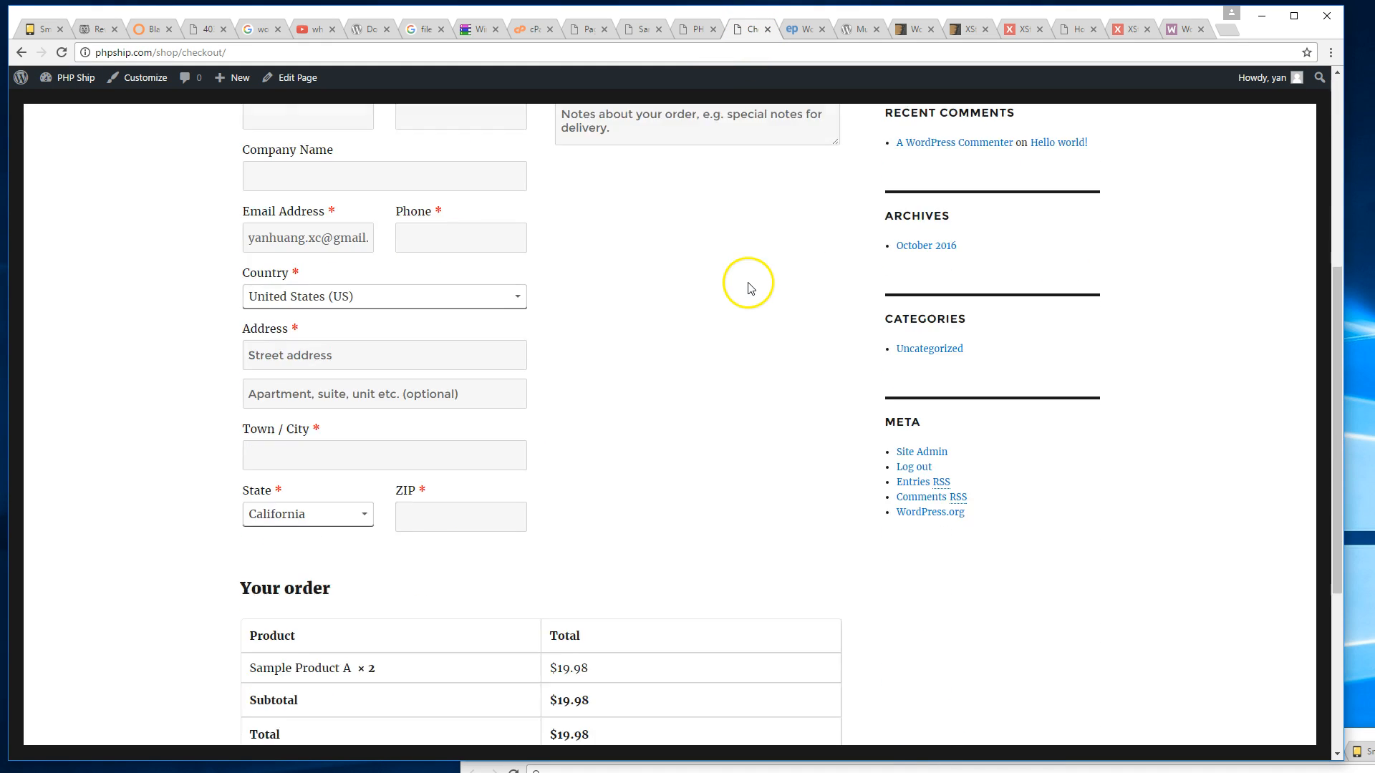
{"action": "scroll", "coordinate": [747, 286], "scroll_direction": "up", "scroll_amount": 3}
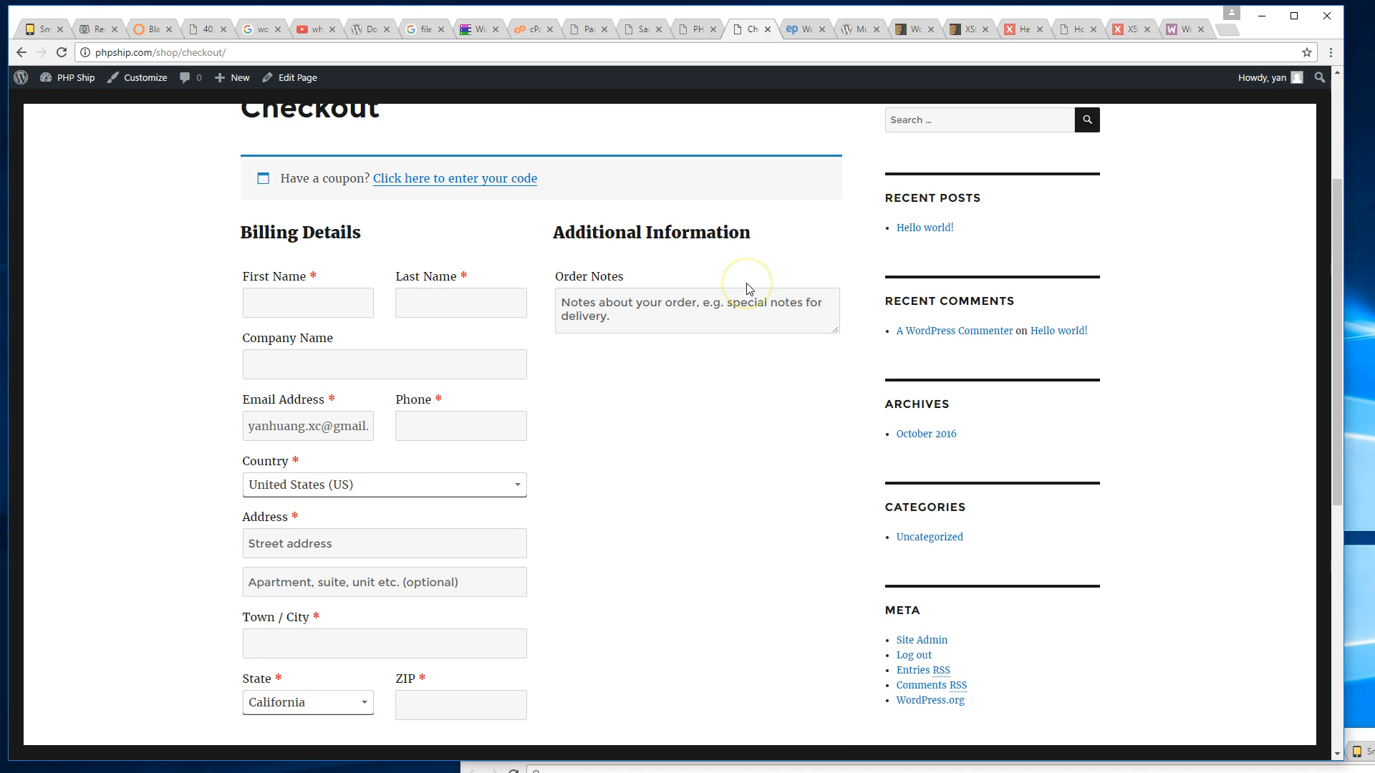